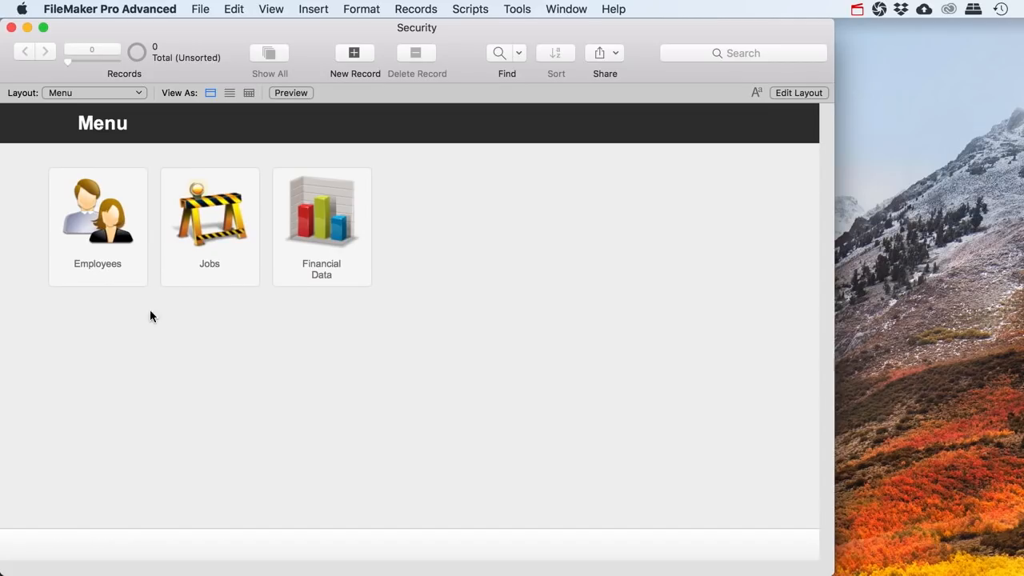
Browse the employee records' hourly wage and the job records, returning to the main menu
click(101, 269)
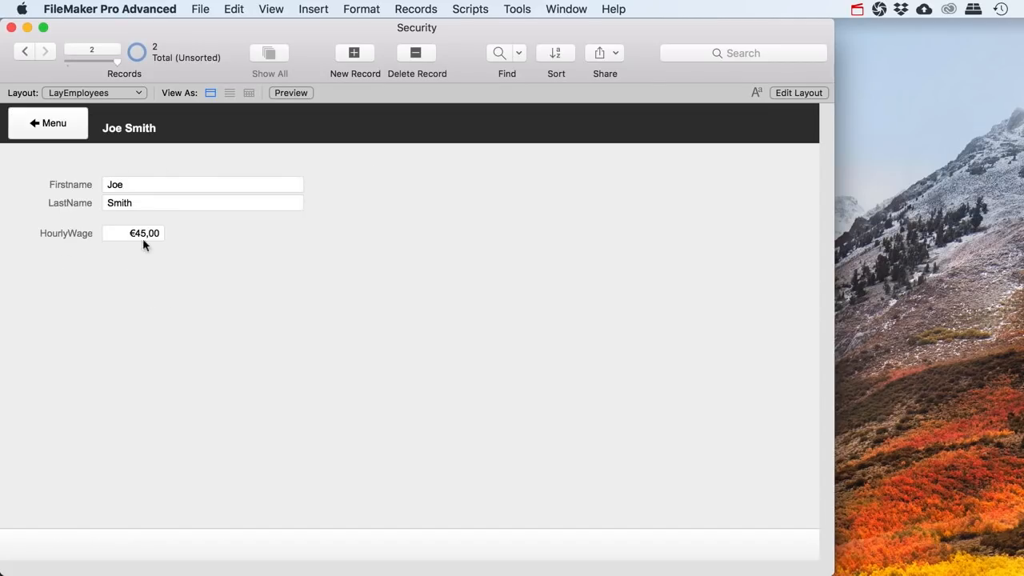
click(124, 234)
click(190, 235)
click(23, 51)
click(46, 128)
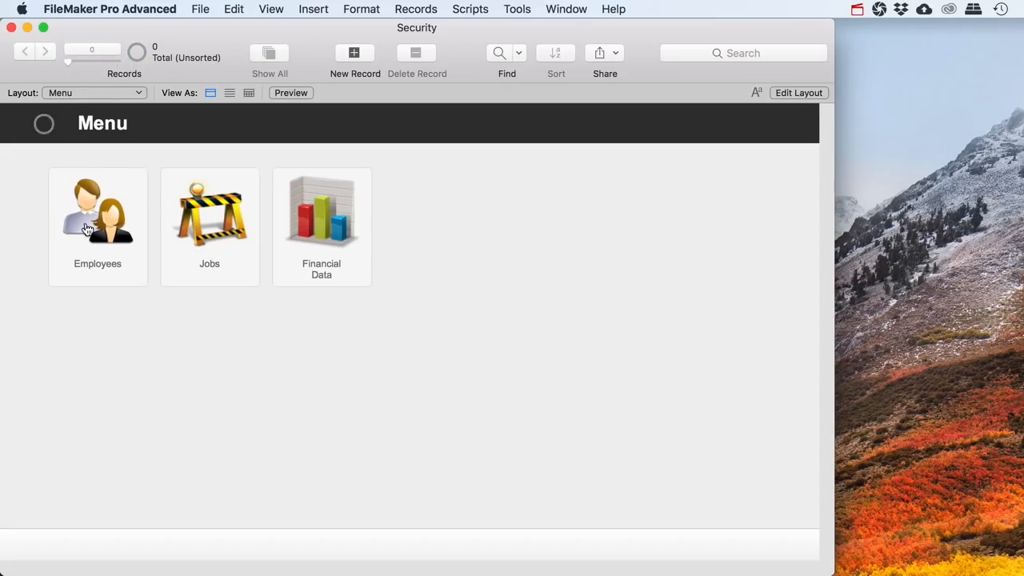
click(214, 266)
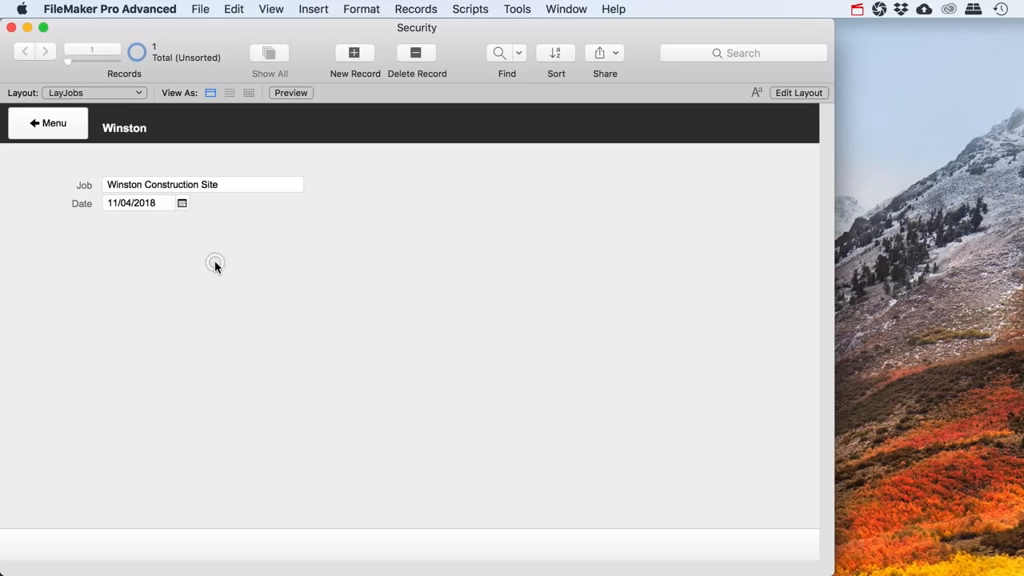
click(66, 126)
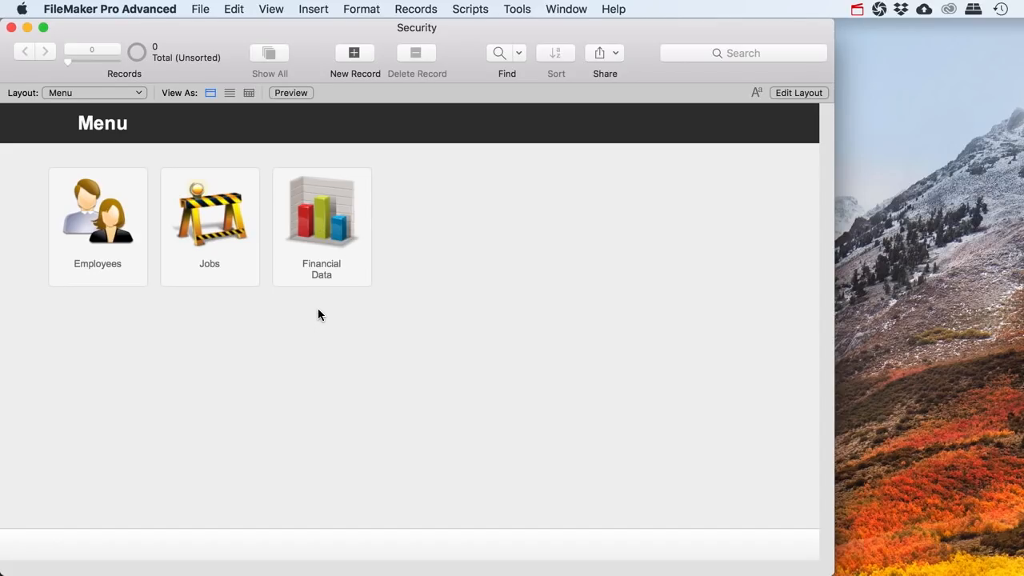
Recheck an employee's hourly wage unchanged, then show the Jobs layout with Winston Construction Site
click(110, 257)
triple_click(151, 233)
click(189, 238)
click(49, 128)
click(100, 92)
click(87, 79)
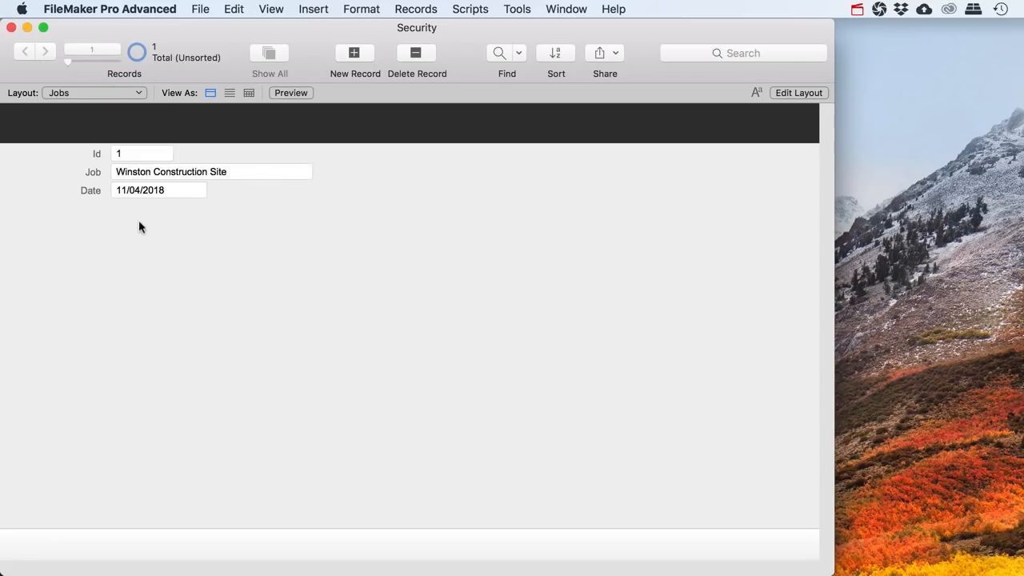
click(12, 27)
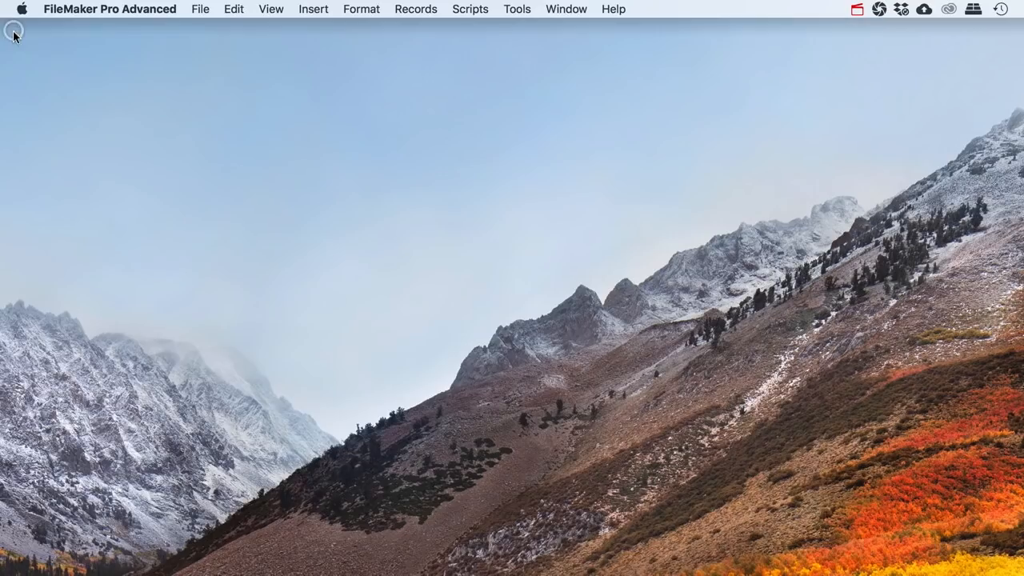
click(196, 9)
mouse_move(293, 100)
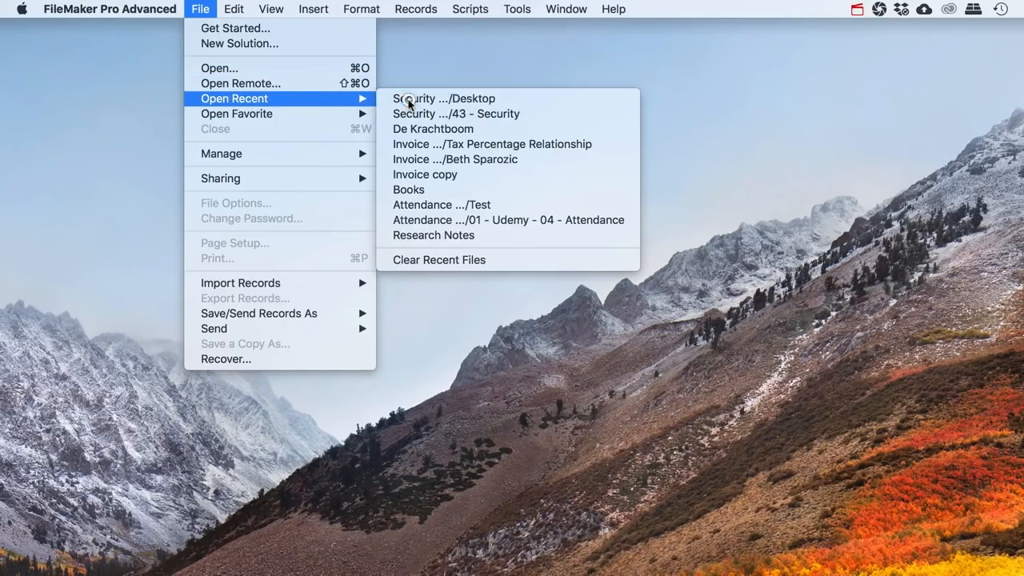
click(409, 99)
click(10, 27)
click(207, 12)
mouse_move(331, 98)
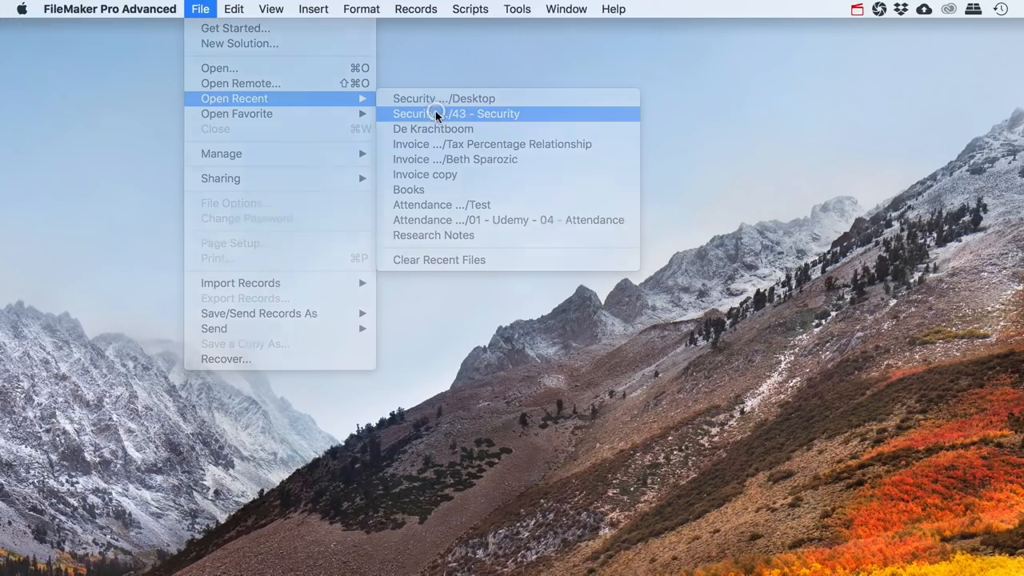
click(435, 114)
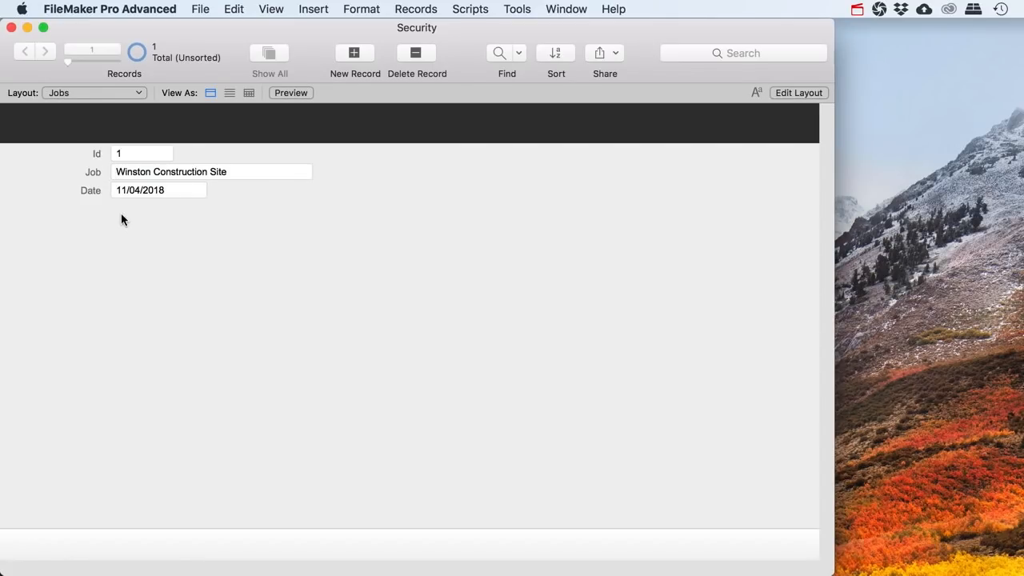
click(83, 95)
Switch to the Menu layout and set File Options to open on the Menu layout
click(79, 103)
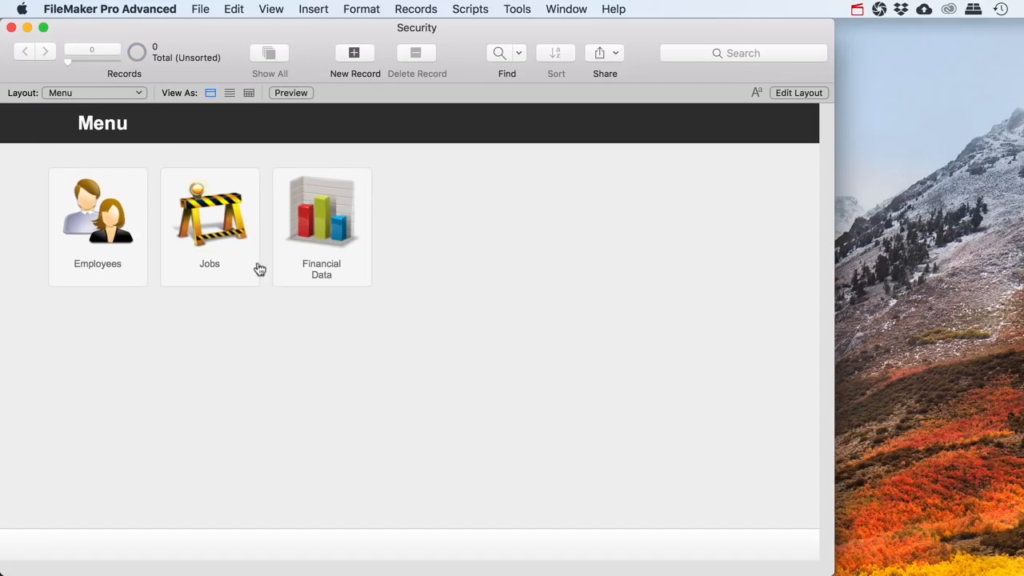
click(202, 10)
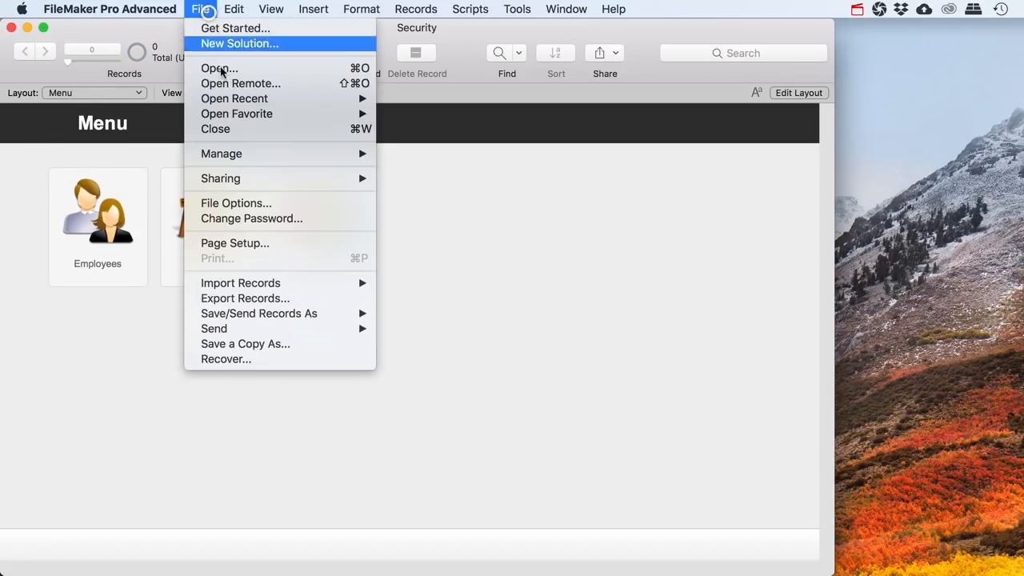
click(243, 200)
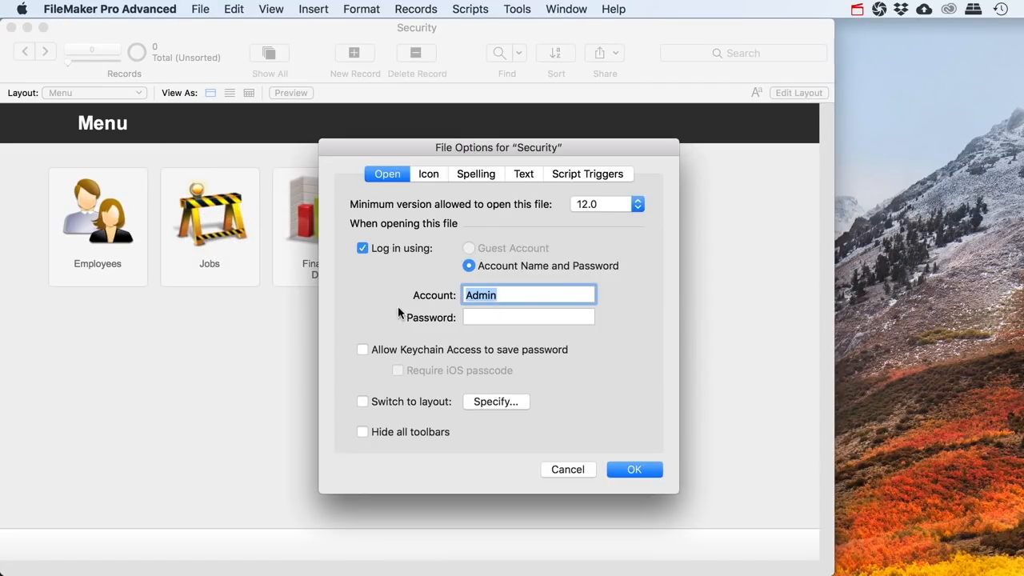
click(363, 401)
click(318, 228)
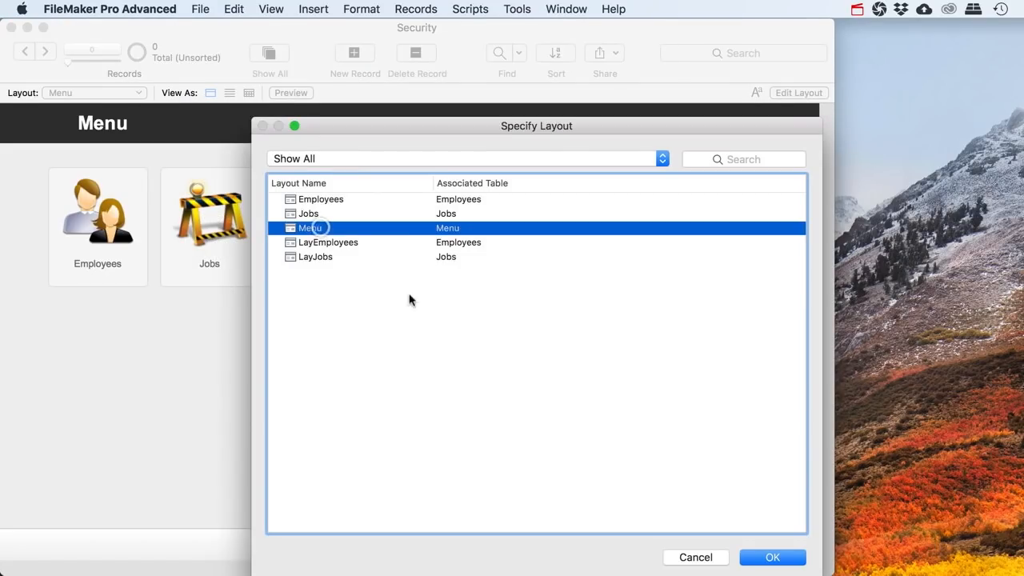
click(760, 558)
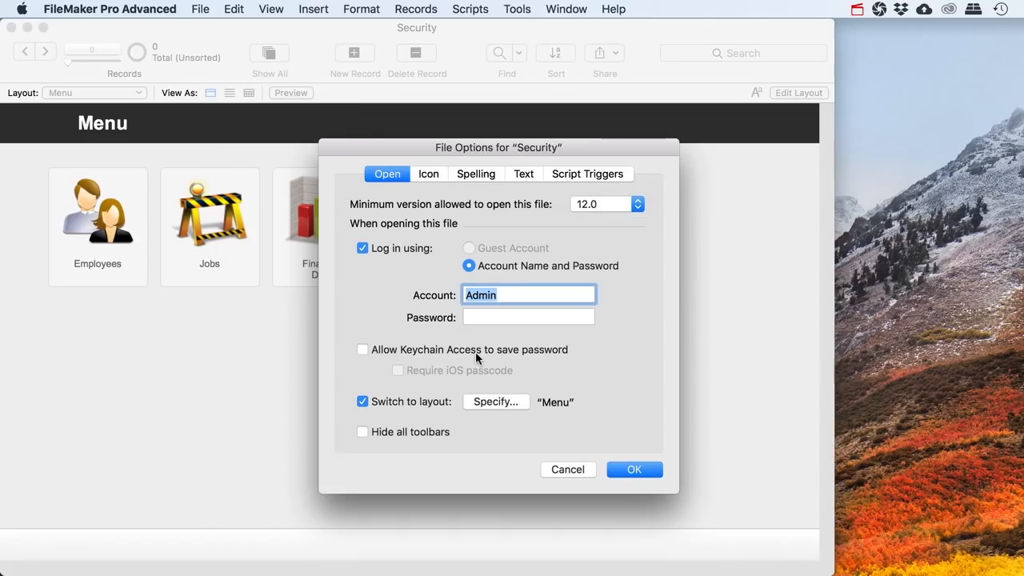
click(625, 470)
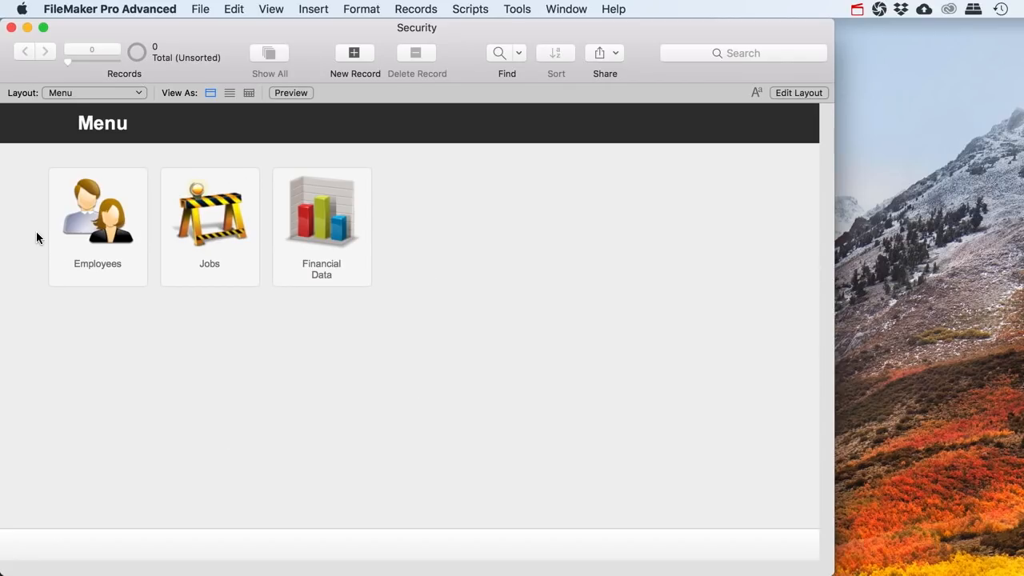
Test the layout list and the Jobs button, then return to the main menu
click(76, 94)
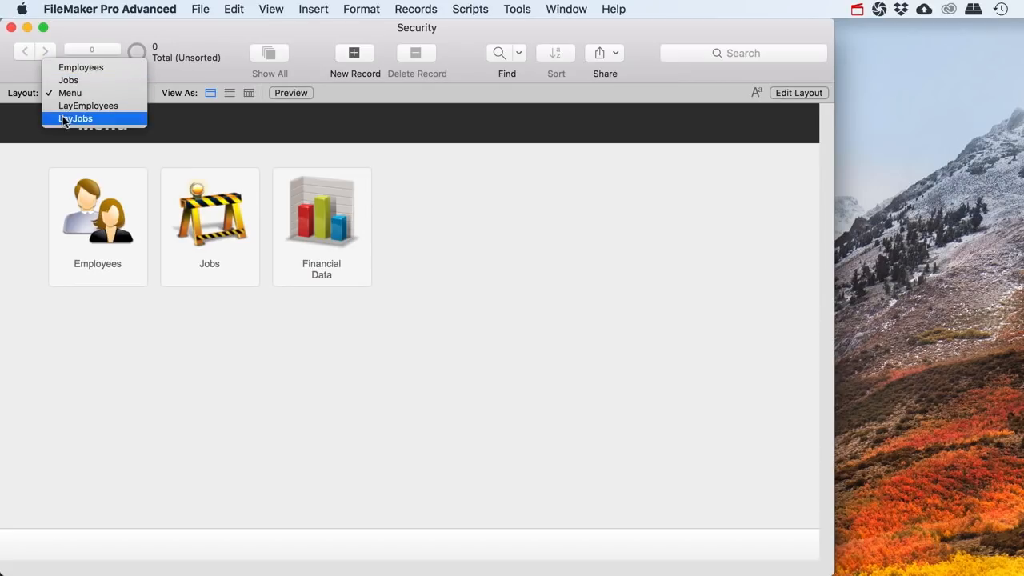
click(18, 176)
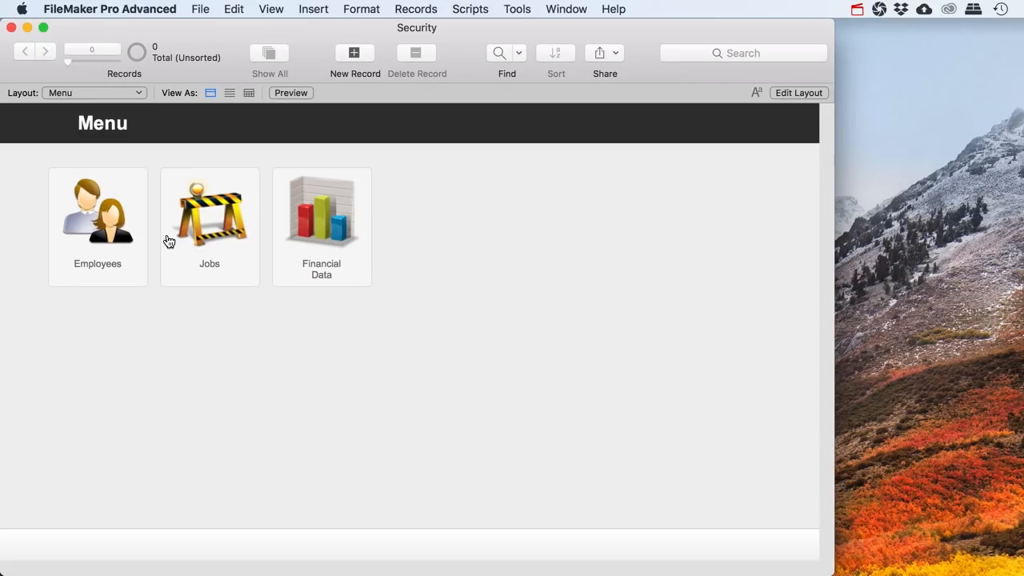
click(212, 264)
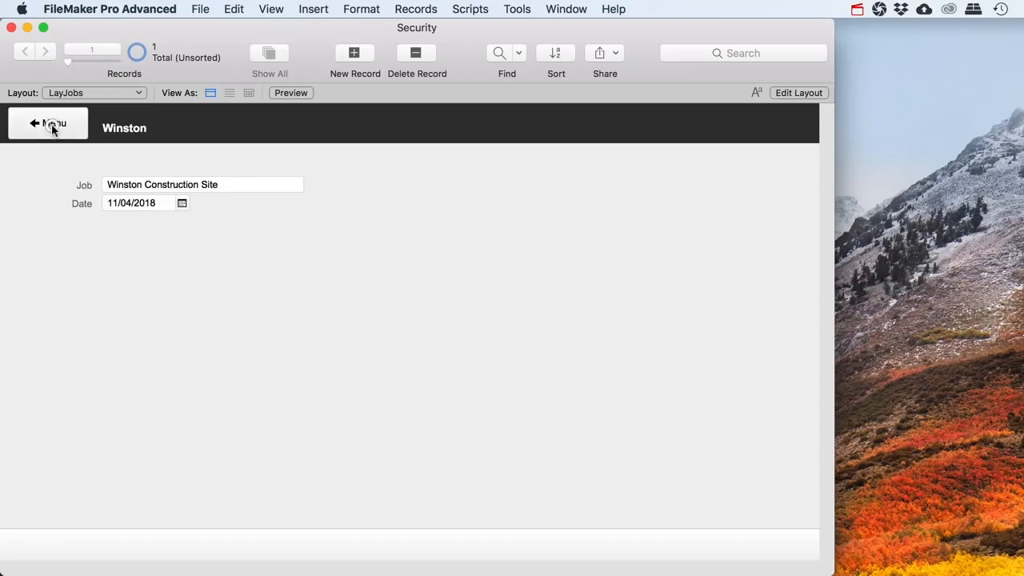
click(54, 126)
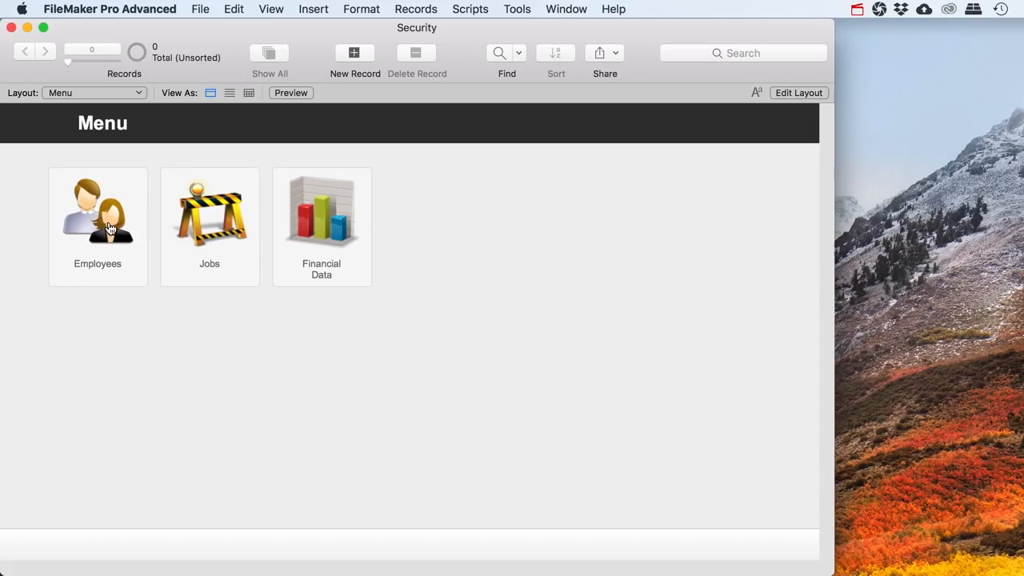
Inspect the automatic login account in File Options, then close it without changes
click(200, 10)
mouse_move(362, 154)
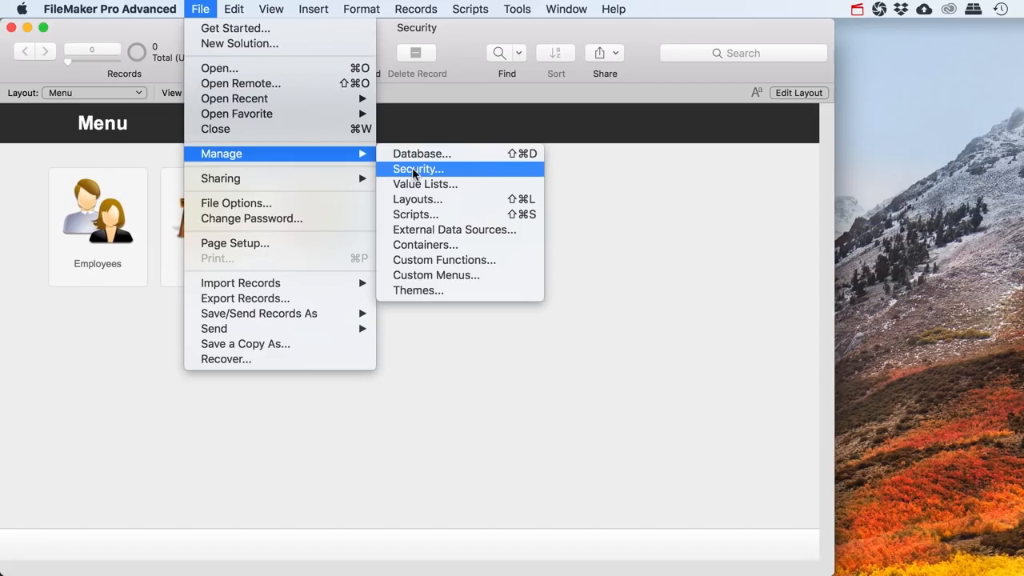
click(315, 204)
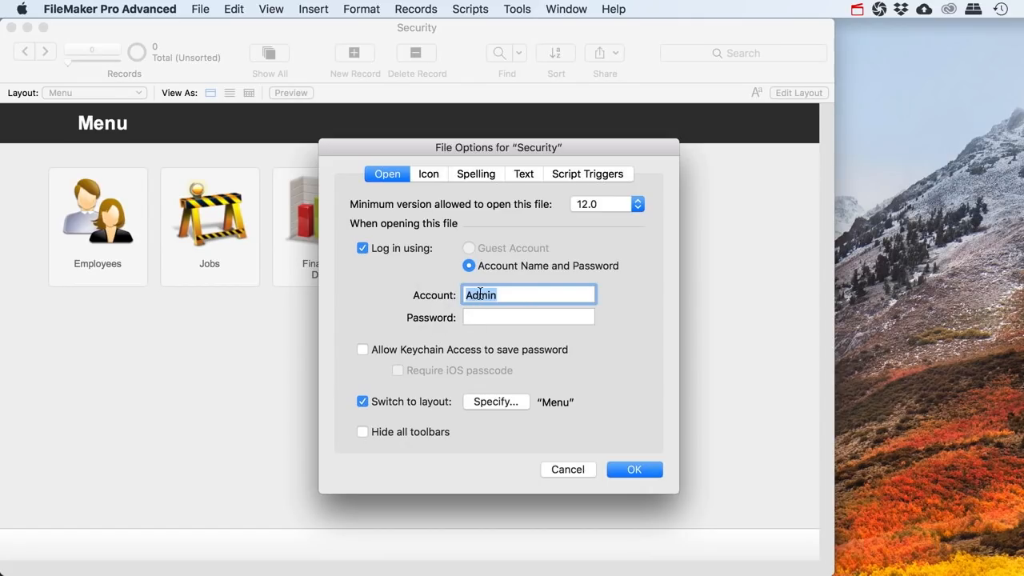
click(512, 295)
click(568, 469)
Open Manage Security and select the Admin account, which has Full Access
click(202, 9)
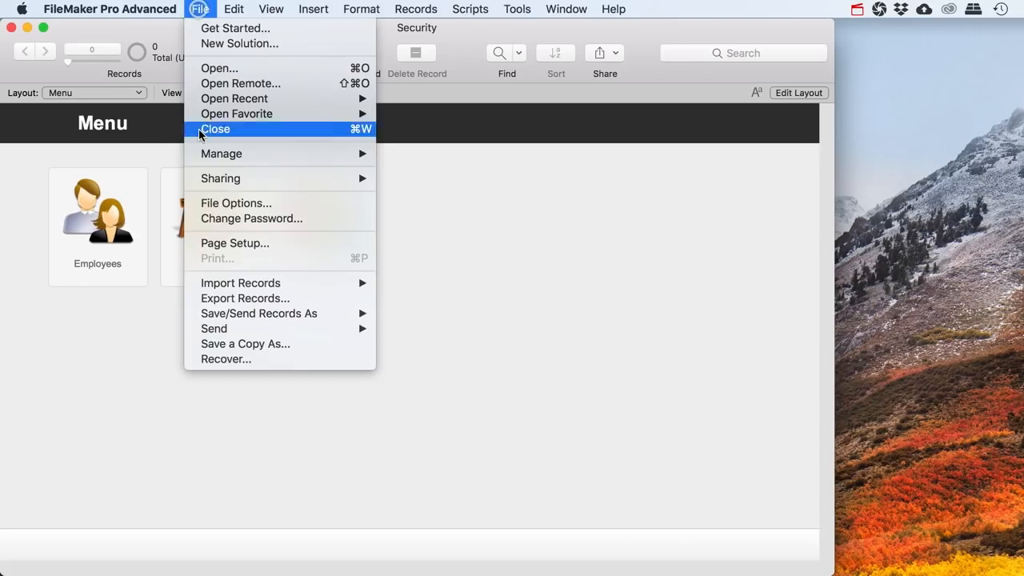
mouse_move(232, 156)
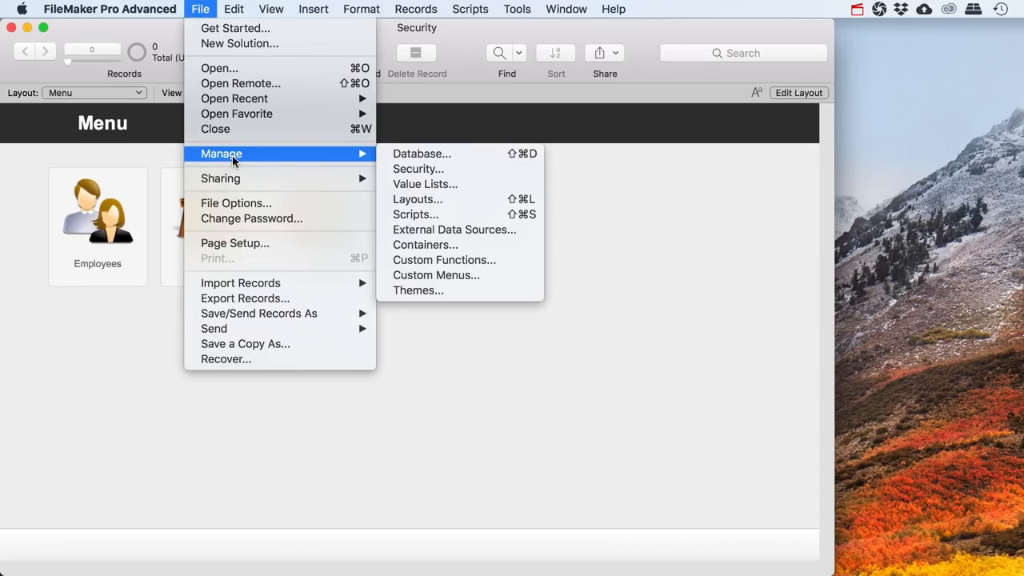
click(428, 167)
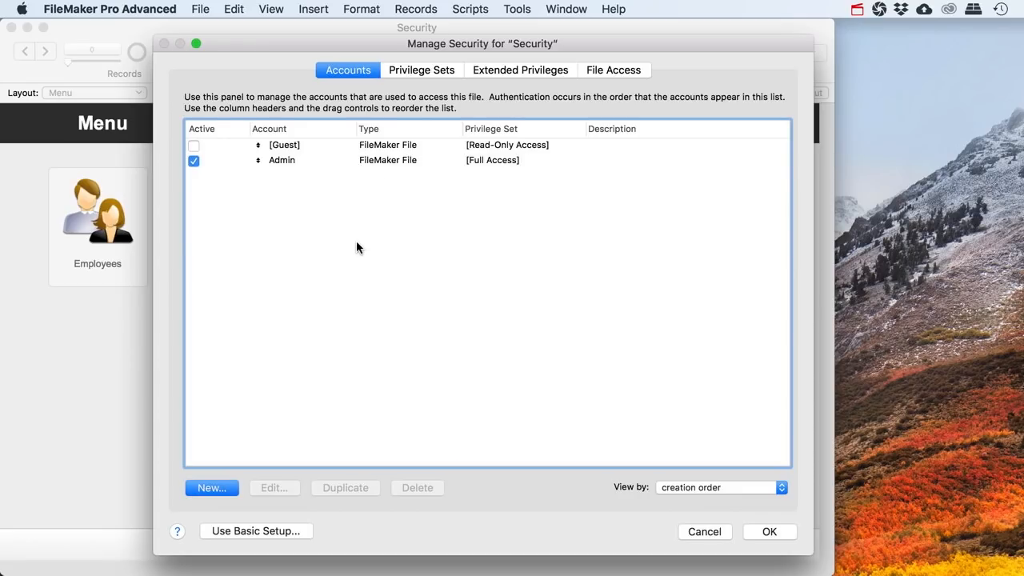
click(281, 162)
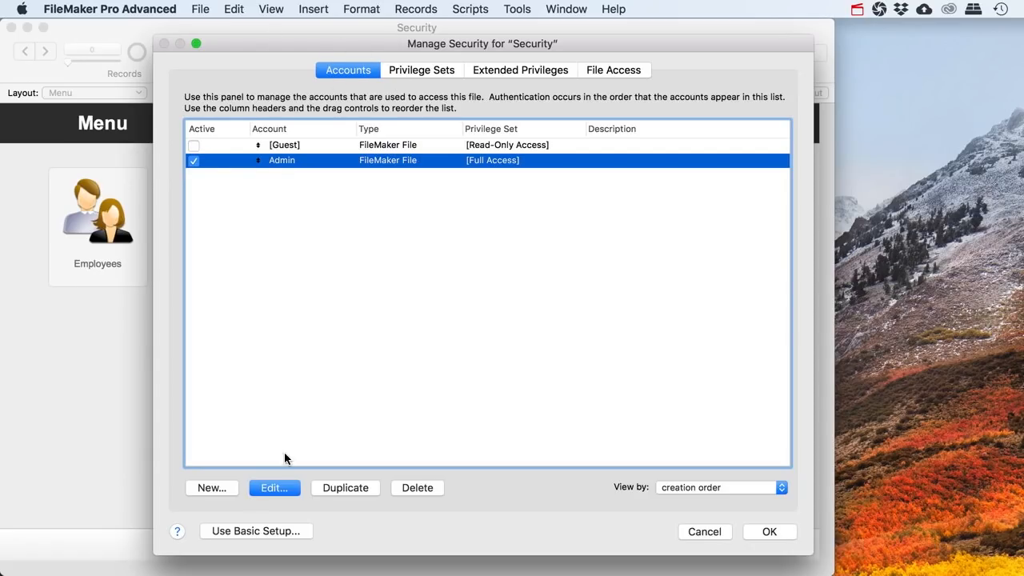
Create a new account named after an employee, set its password, and require a password change at next sign-in
click(210, 489)
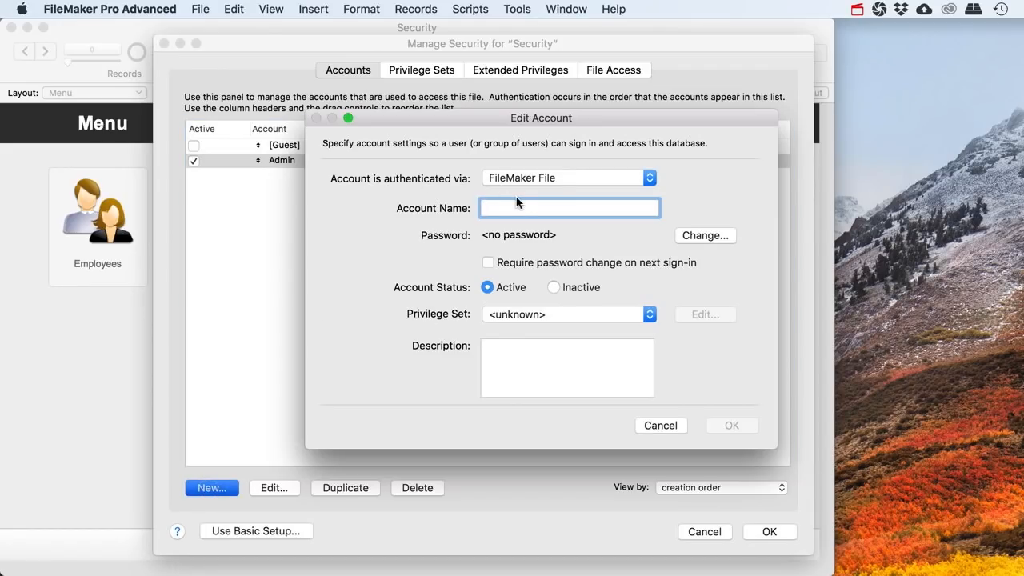
text(Joe)
click(704, 235)
text(joe)
key(Tab)
text(joe)
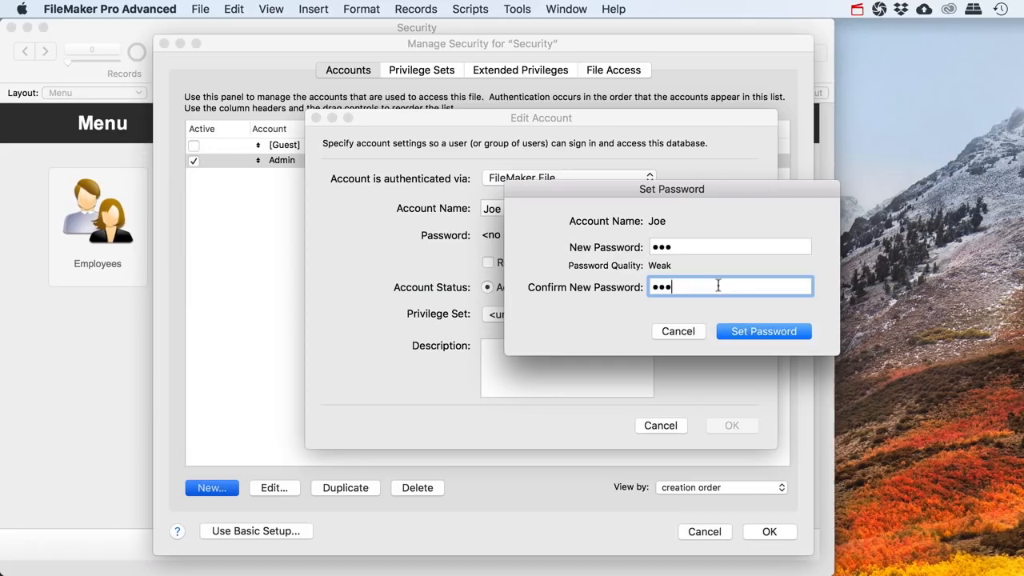
click(752, 332)
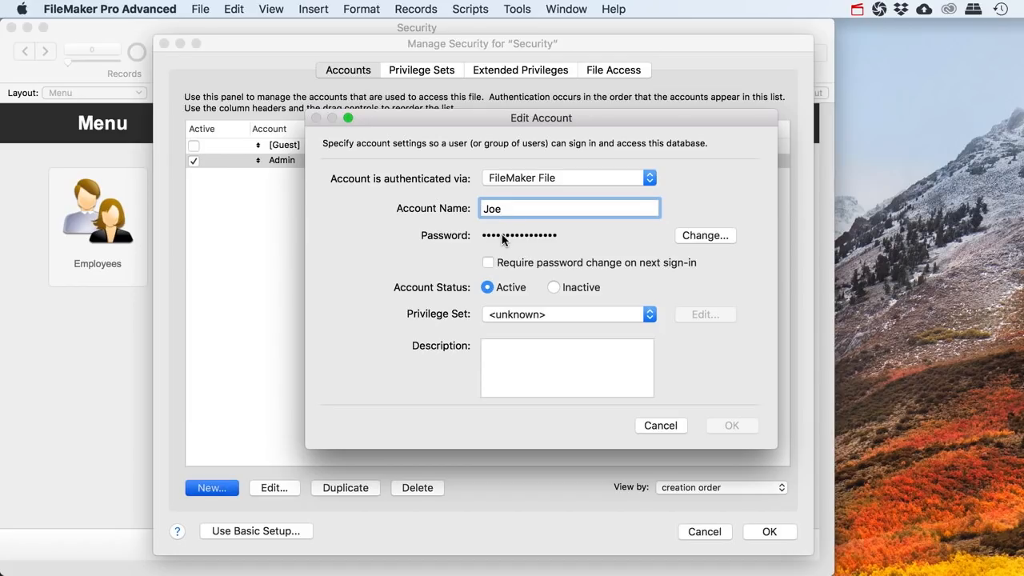
click(489, 262)
Clear the password-change requirement and retype the account name, trying Employees before reverting to the employee's name
click(488, 263)
double_click(481, 209)
text(Employees)
drag(549, 209, 413, 204)
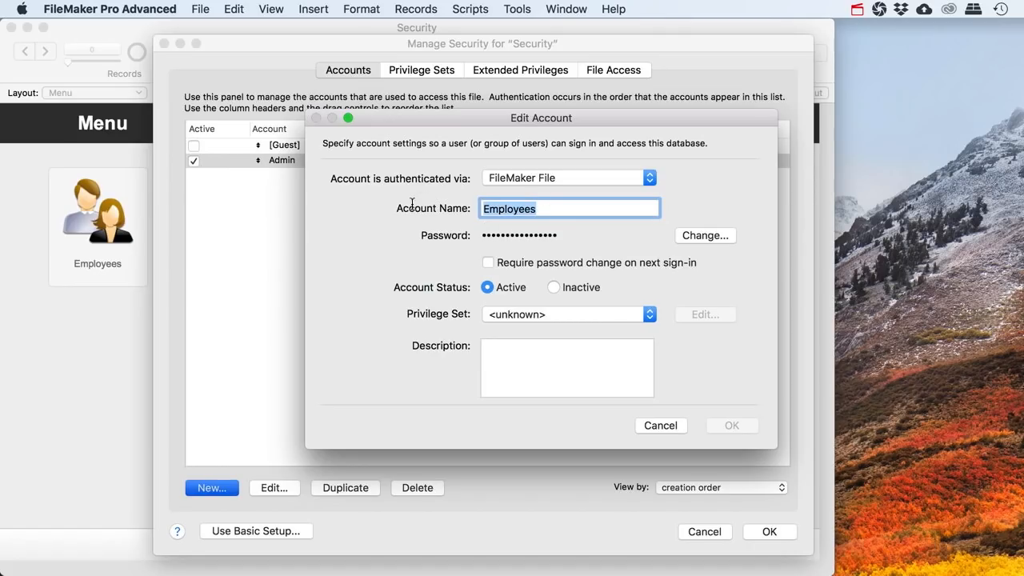
drag(555, 210, 455, 208)
drag(558, 211, 480, 208)
text(Joe)
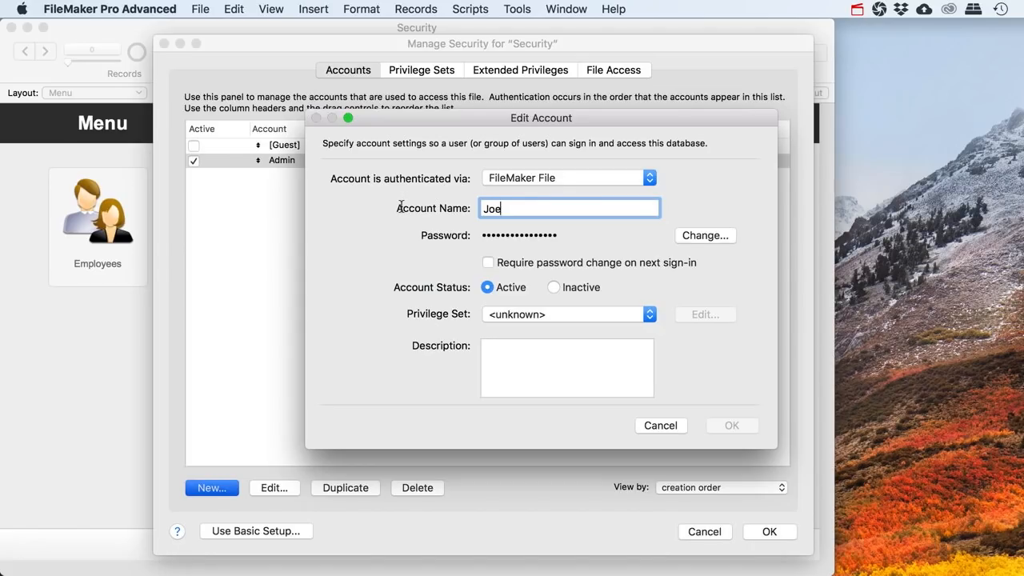
Look over the Privilege Set choices without picking one, then cancel the new account
click(651, 317)
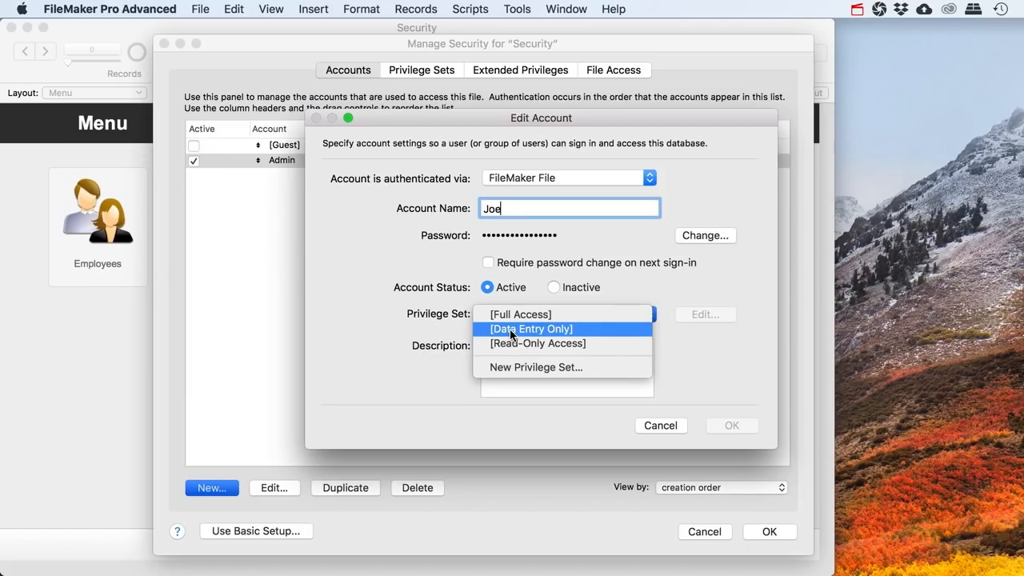
click(449, 335)
click(660, 424)
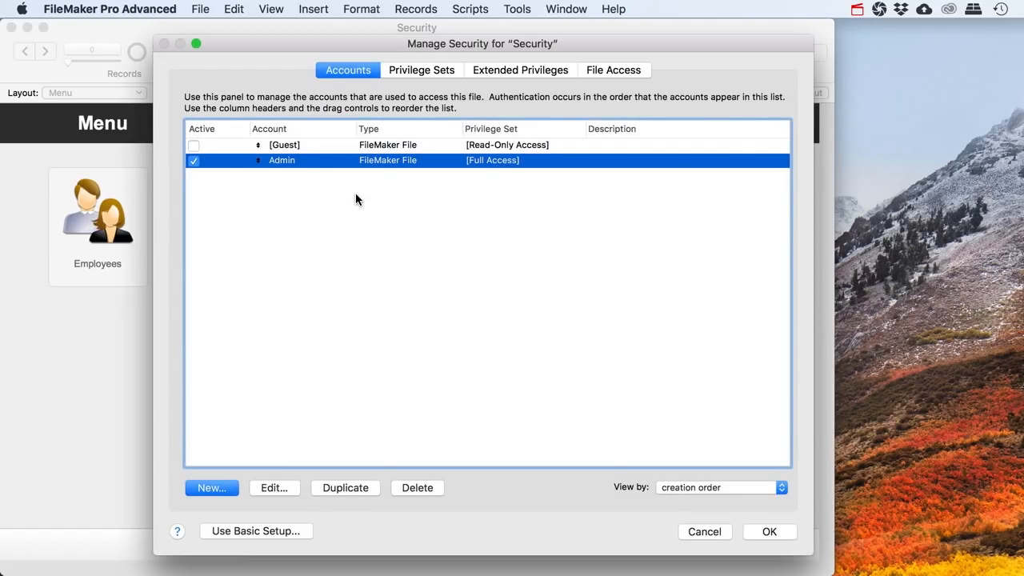
Compare the Accounts and Privilege Sets tabs, stepping through the three built-in privilege sets
click(410, 70)
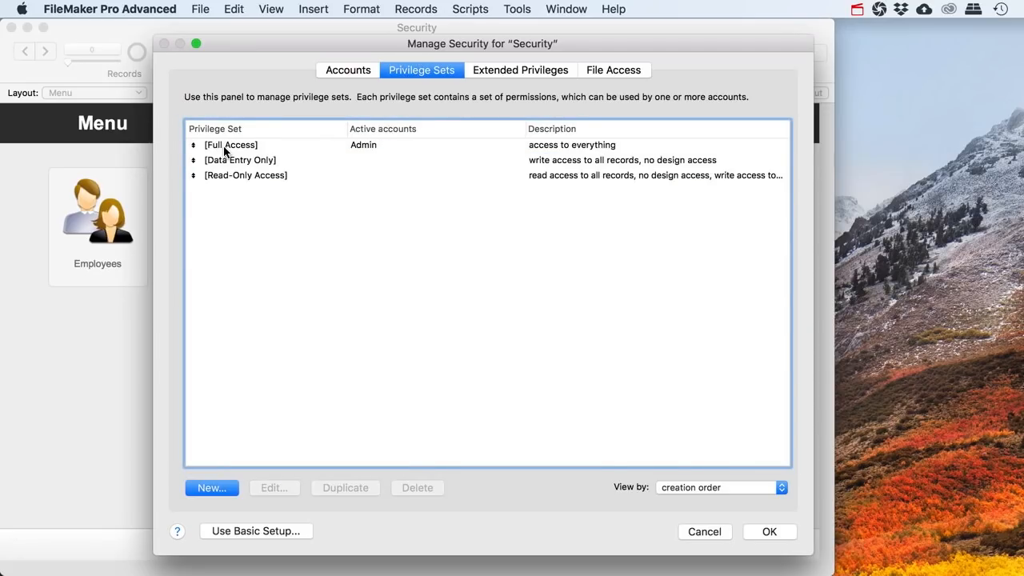
click(224, 149)
click(220, 160)
click(229, 174)
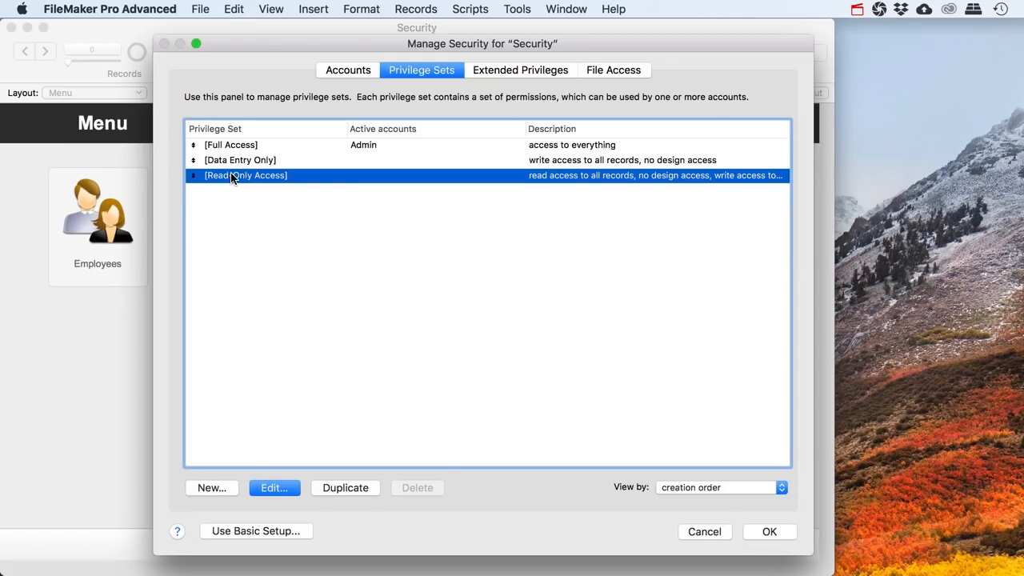
click(228, 149)
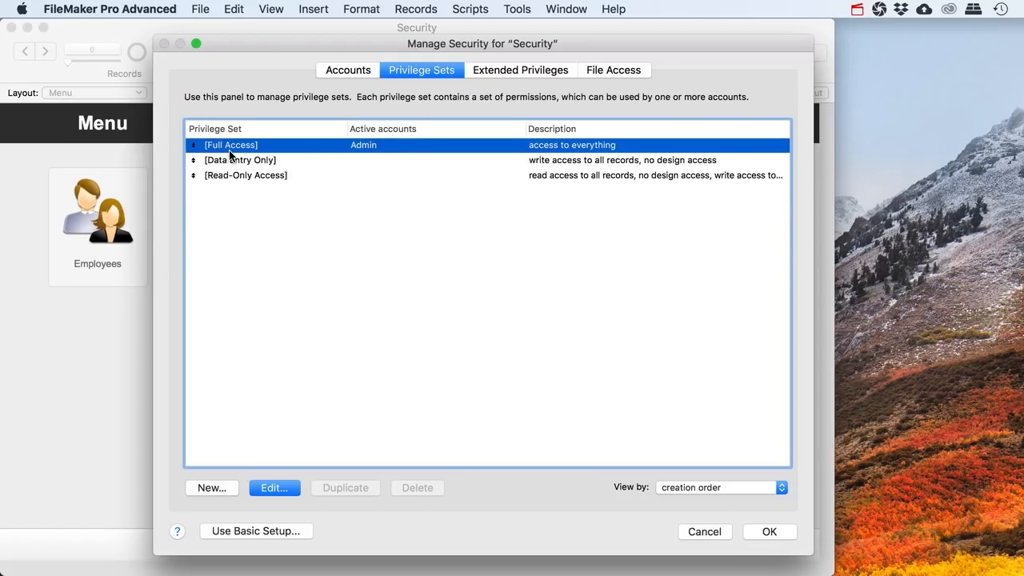
click(352, 72)
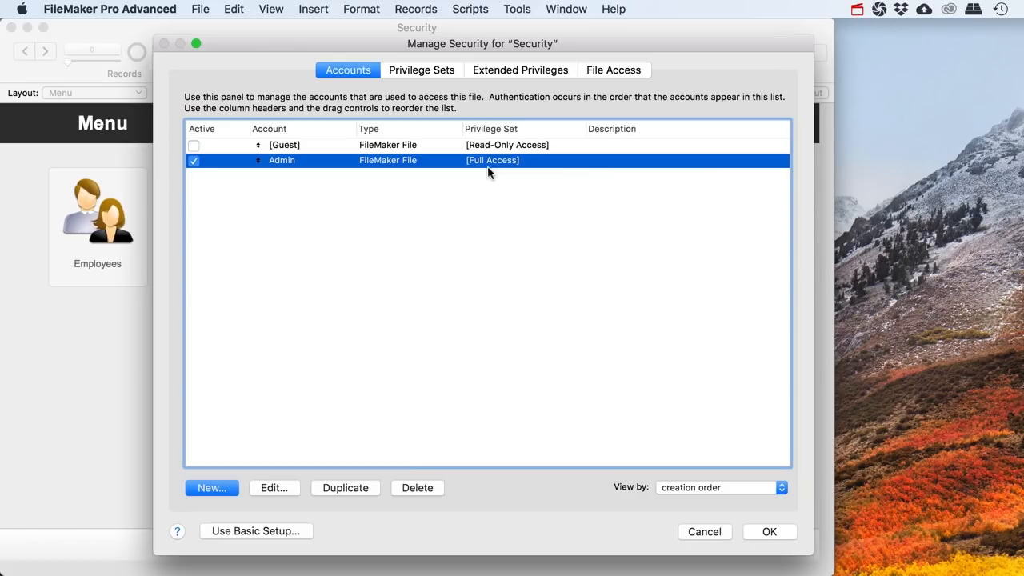
click(432, 72)
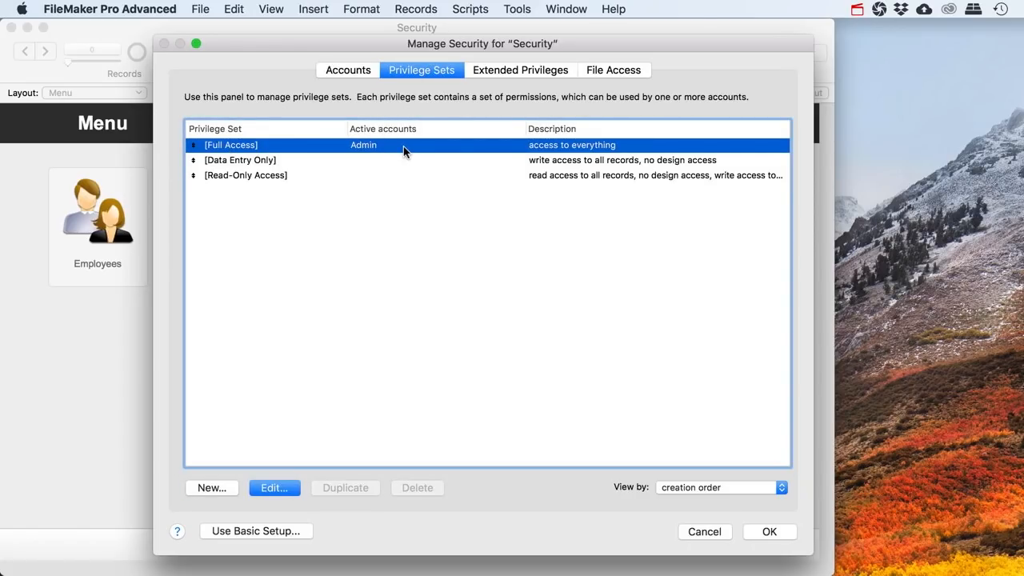
click(357, 73)
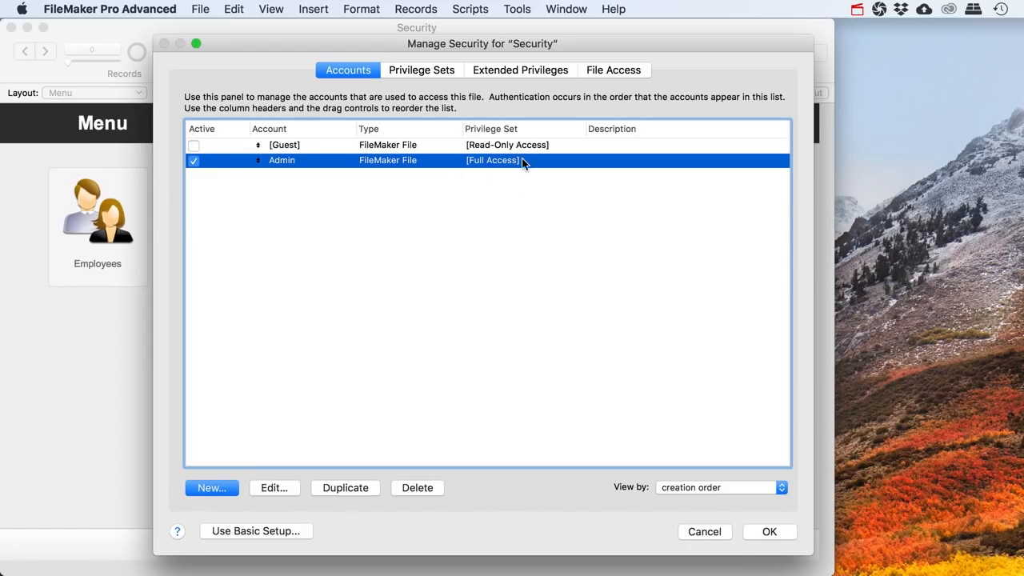
click(428, 69)
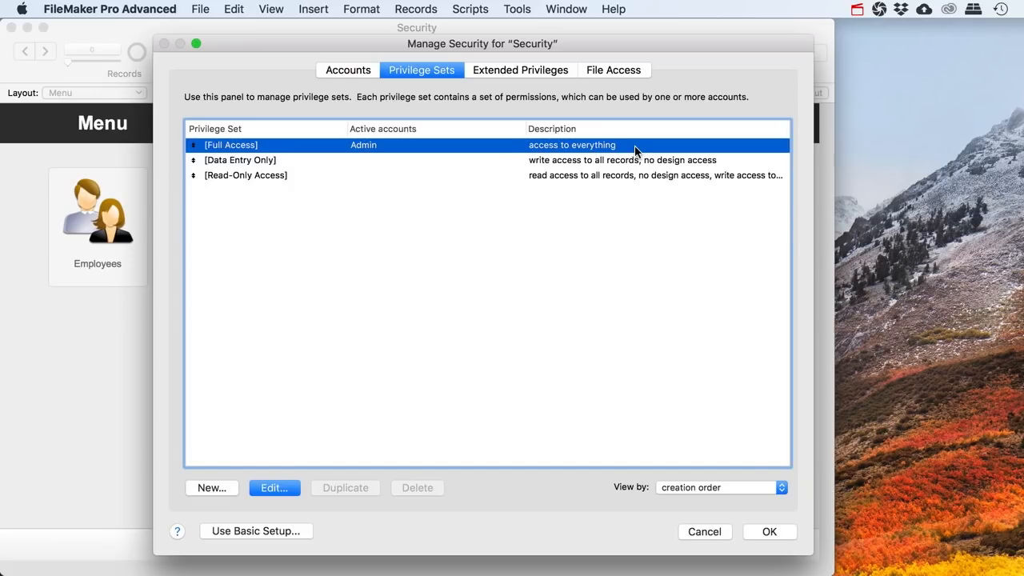
Widen the security window to read full descriptions and review the [Full Access] settings without changes
click(216, 164)
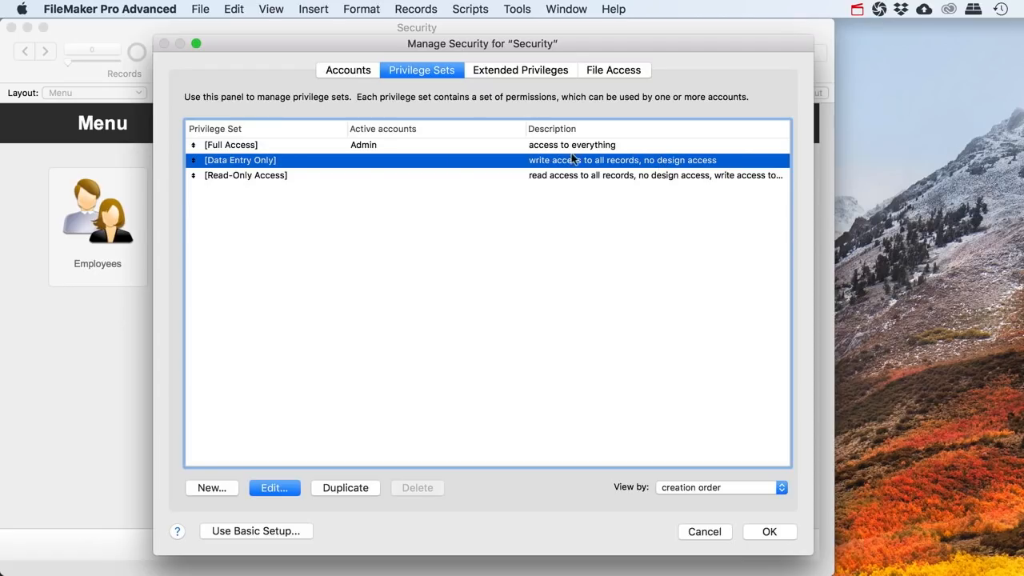
click(254, 175)
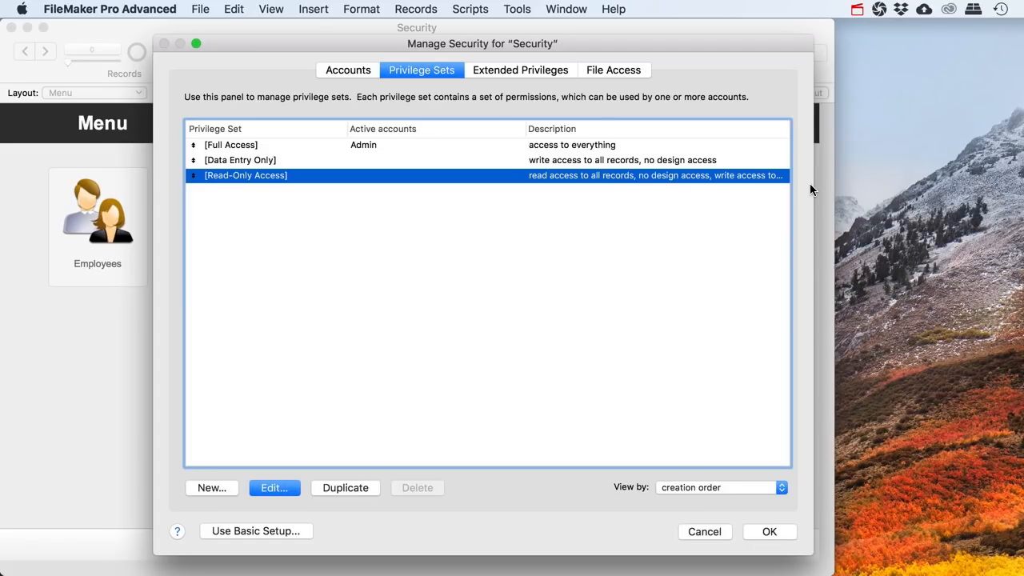
drag(812, 183, 929, 187)
click(230, 160)
click(232, 145)
click(232, 160)
click(231, 175)
click(232, 145)
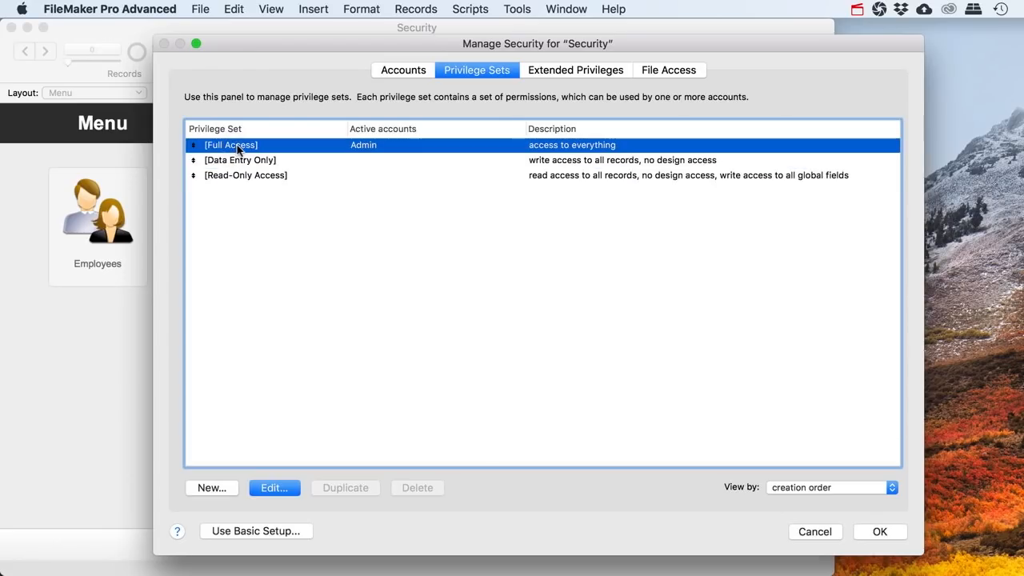
click(273, 489)
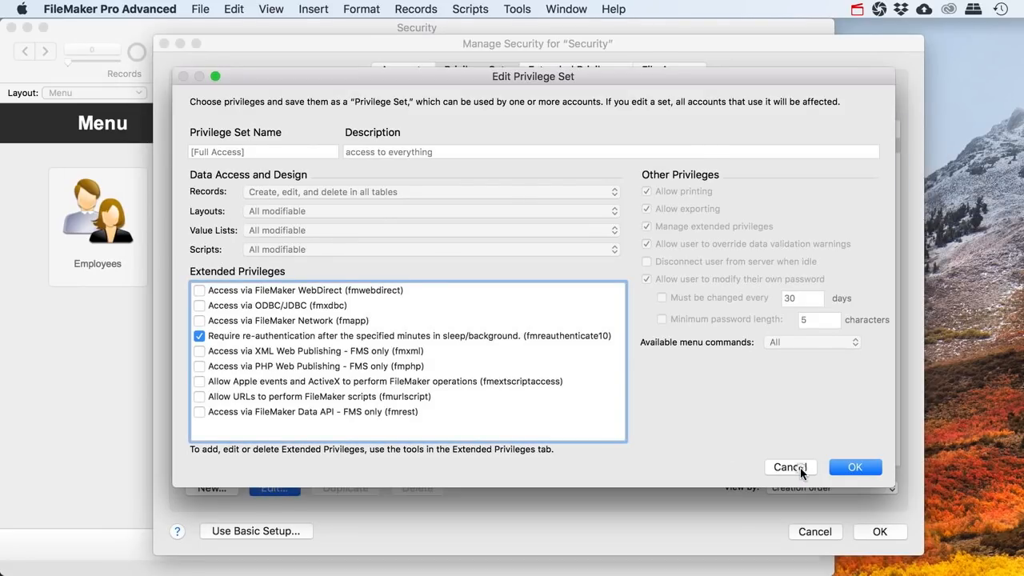
click(789, 467)
Duplicate the Data Entry Only privilege set to create Data Entry Only Copy
click(230, 159)
click(229, 147)
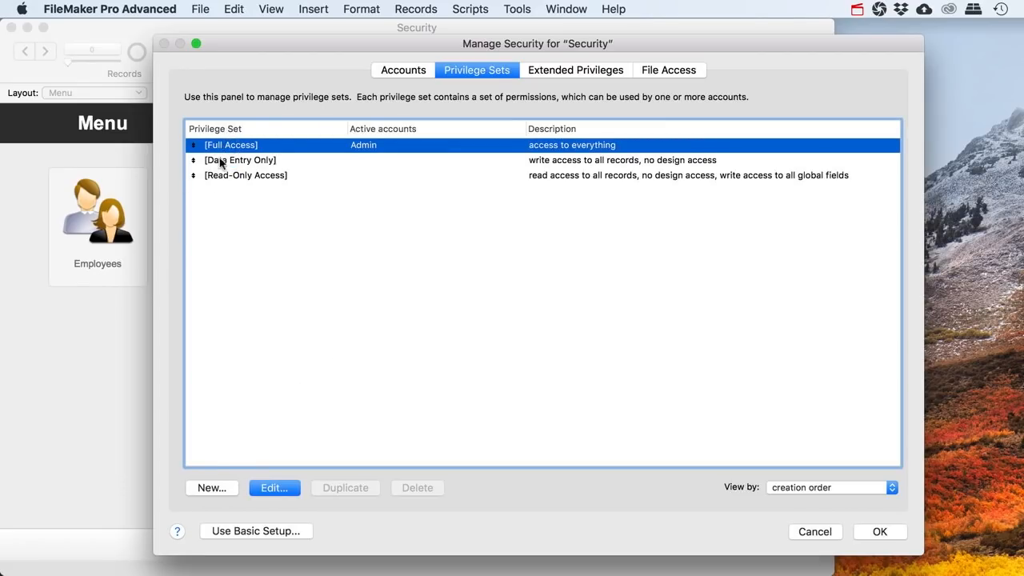
click(227, 160)
click(227, 173)
click(228, 161)
click(230, 147)
click(229, 160)
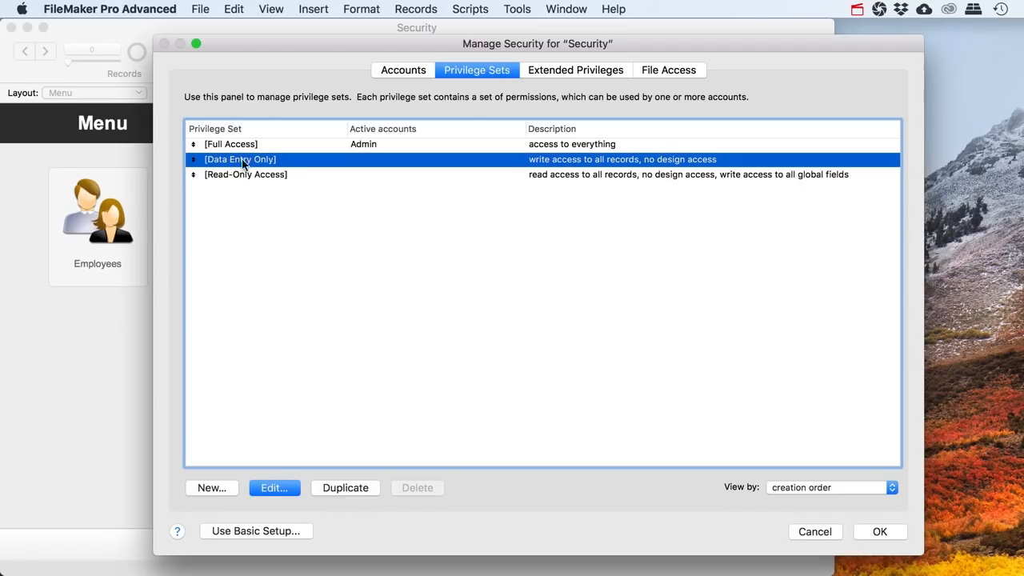
click(331, 488)
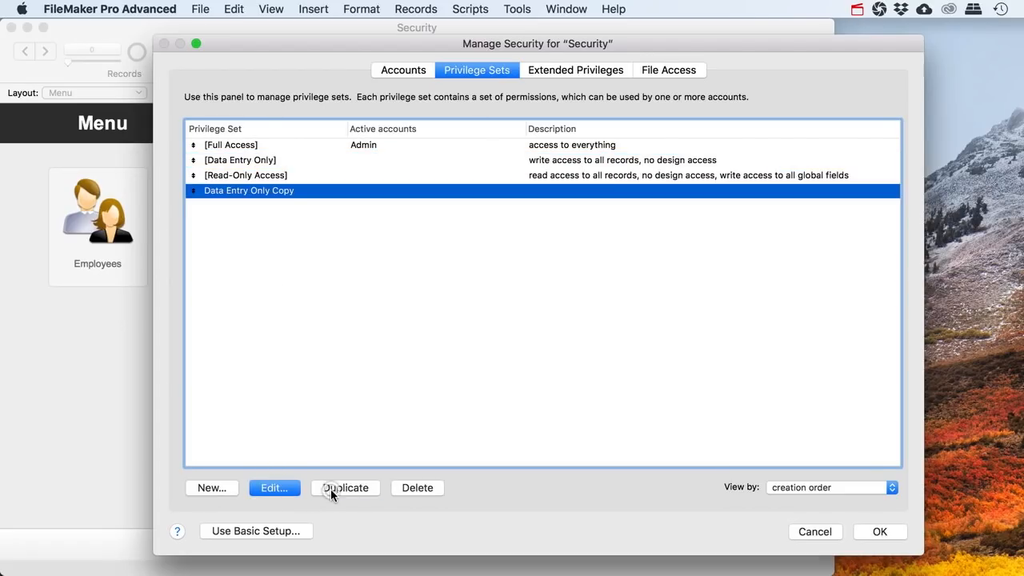
Rename the duplicated set to Employees and enable Access via FileMaker Network (fmapp)
double_click(268, 193)
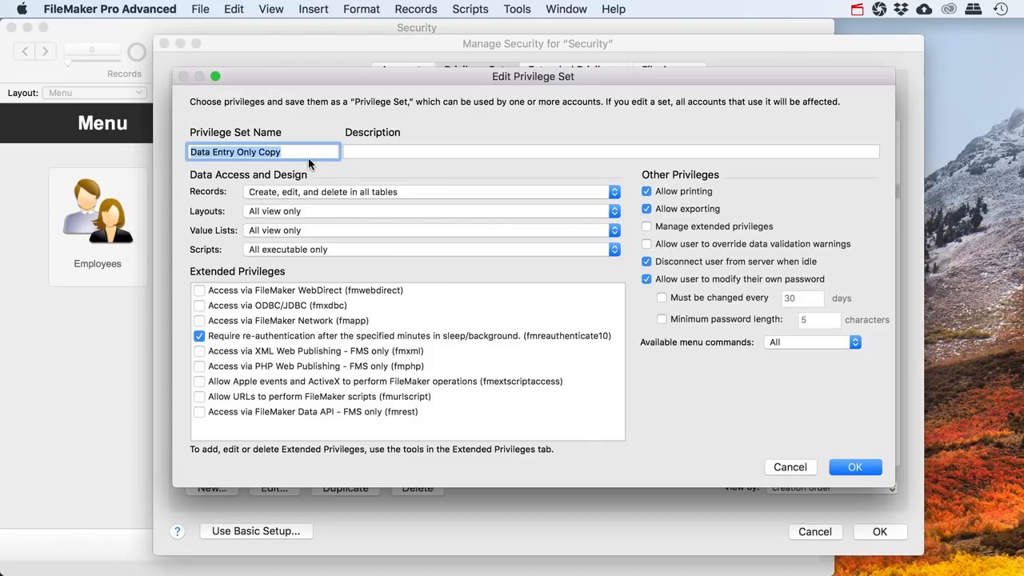
text(Emplo)
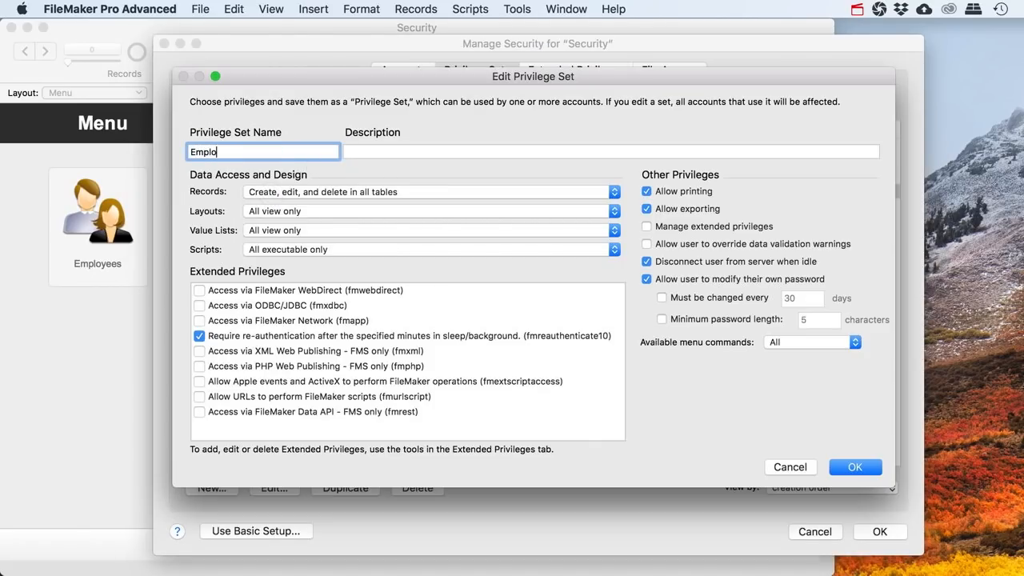
text(yees)
click(379, 154)
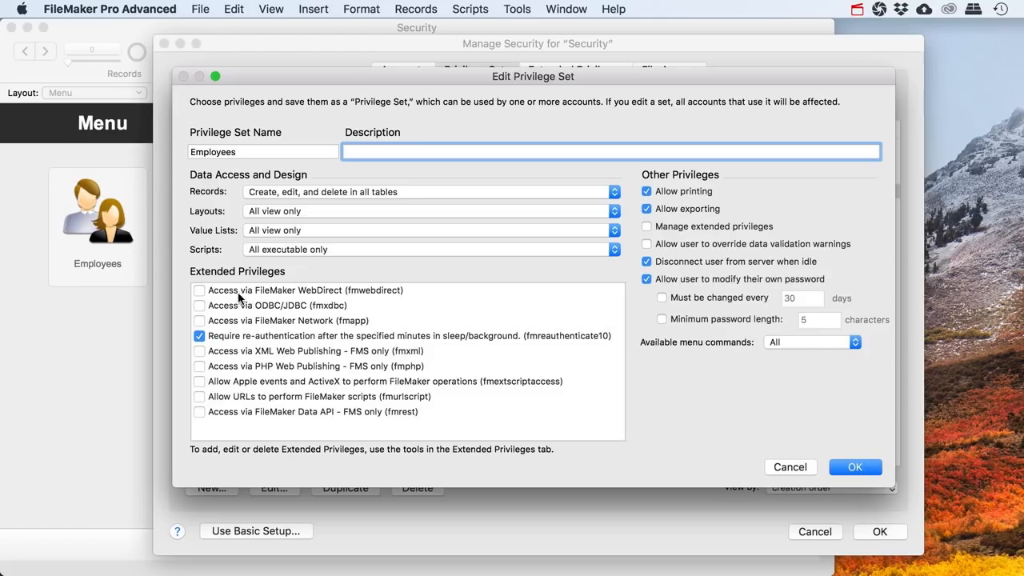
click(199, 321)
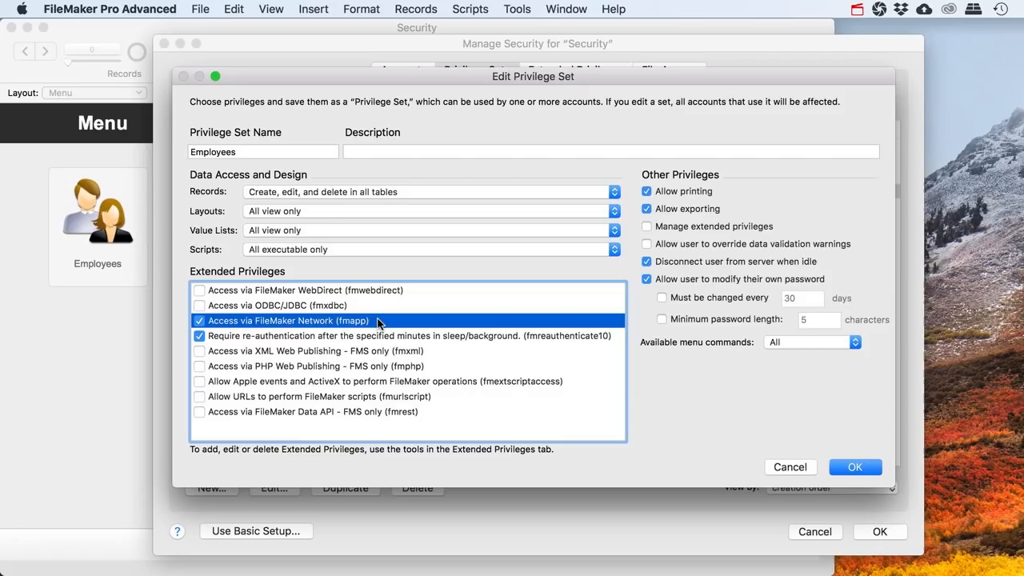
Keep Available menu commands set to All and save the Employees privilege set
click(294, 337)
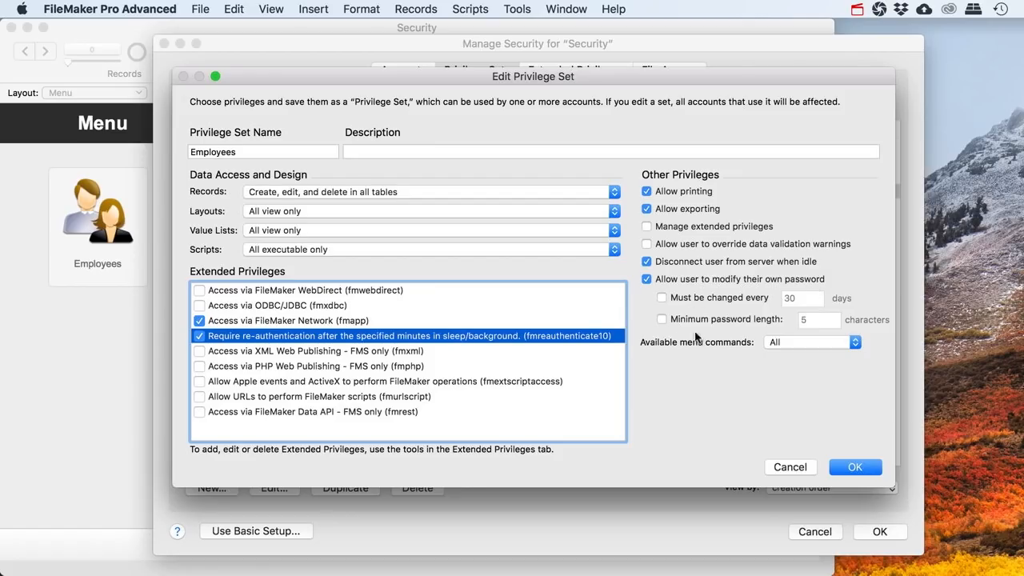
click(855, 345)
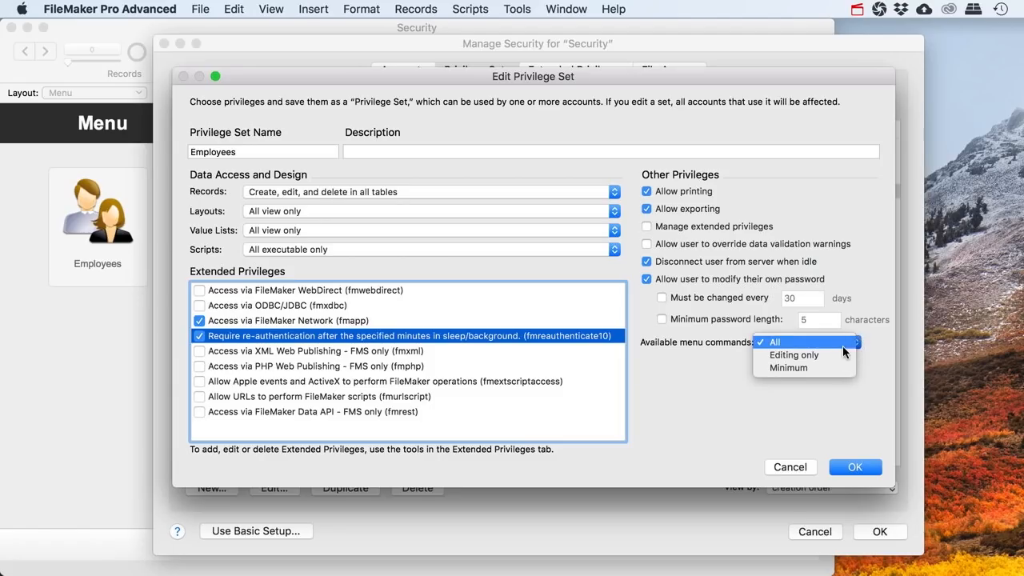
click(788, 342)
click(795, 343)
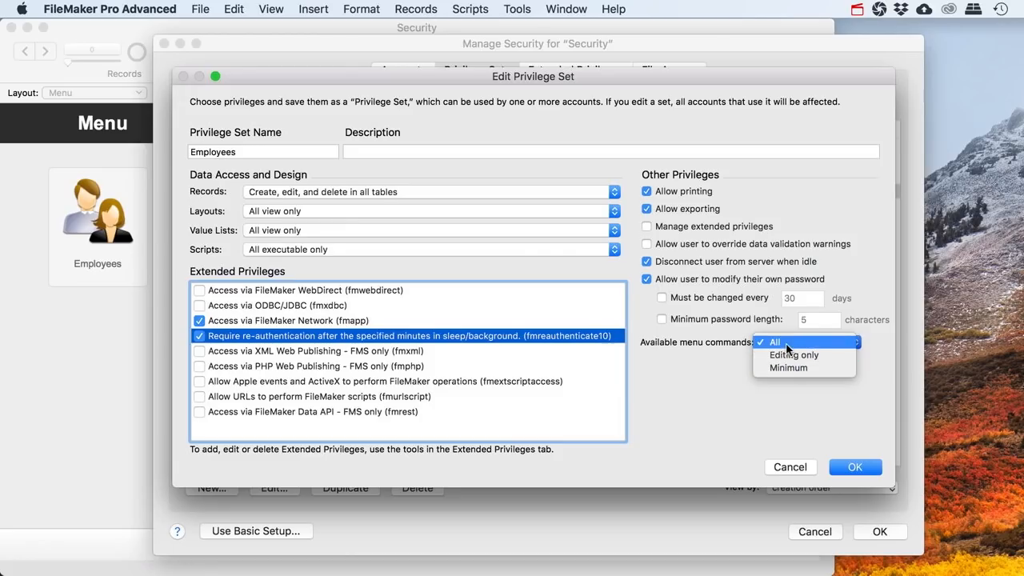
click(786, 342)
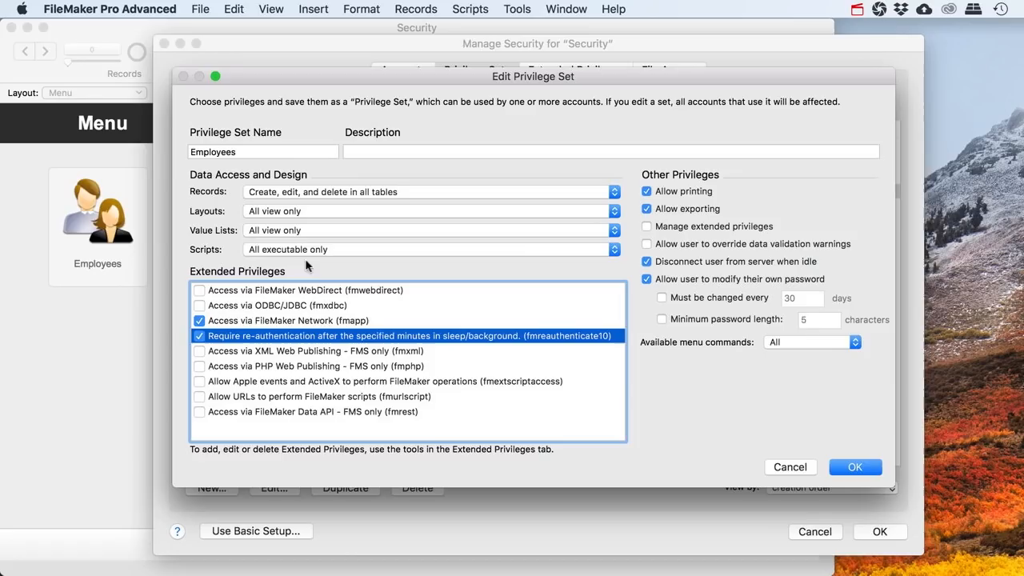
click(852, 471)
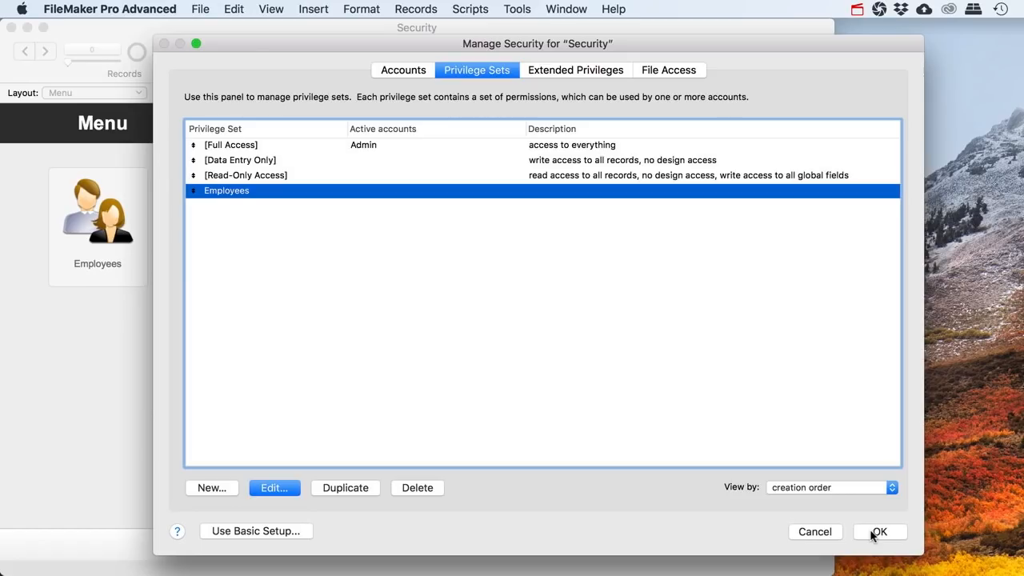
Create a new account named after an employee with a confirmed password
click(402, 70)
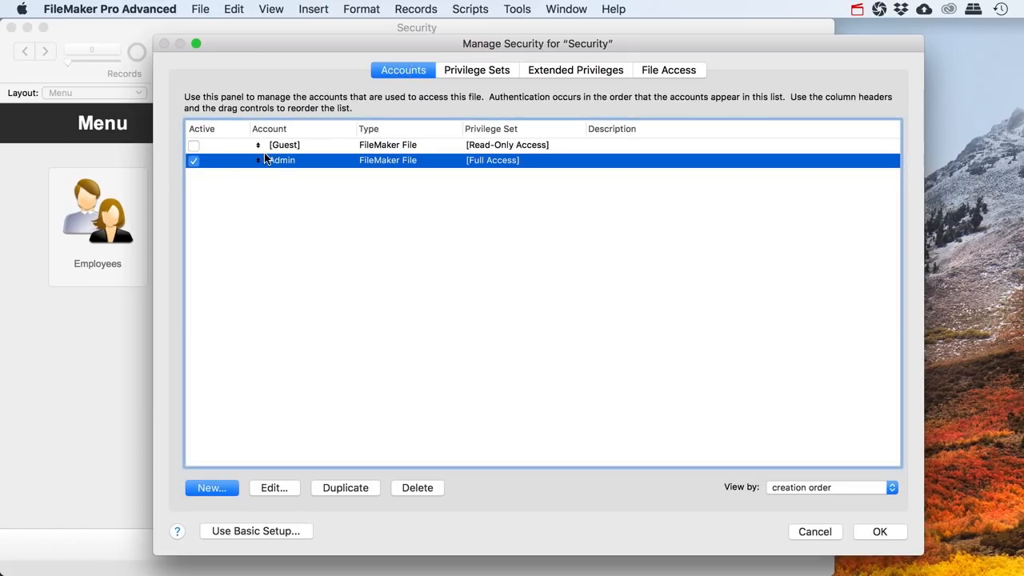
click(211, 487)
text(Joe)
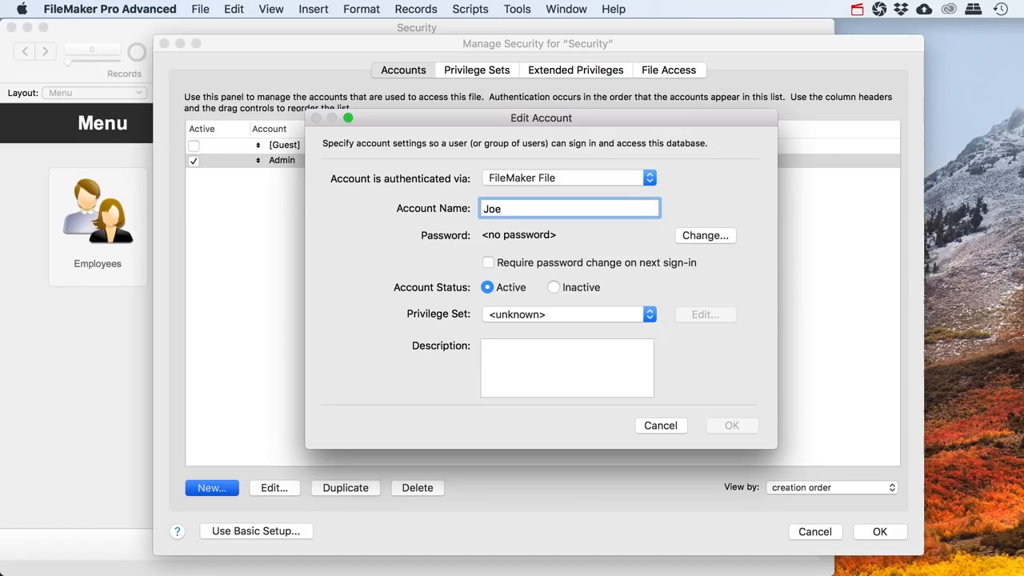
click(692, 233)
text(joe)
key(Tab)
text(joe)
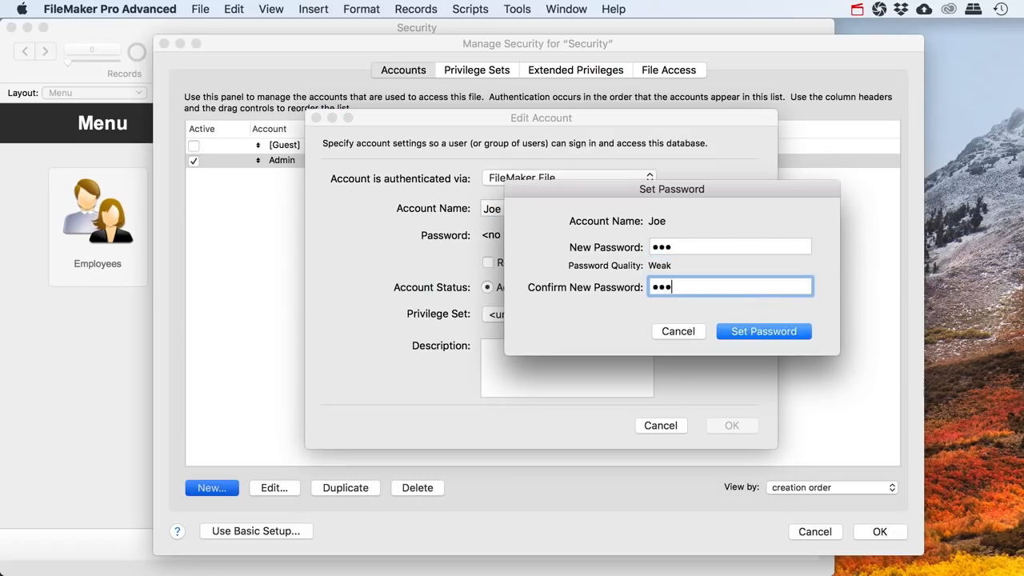
click(740, 330)
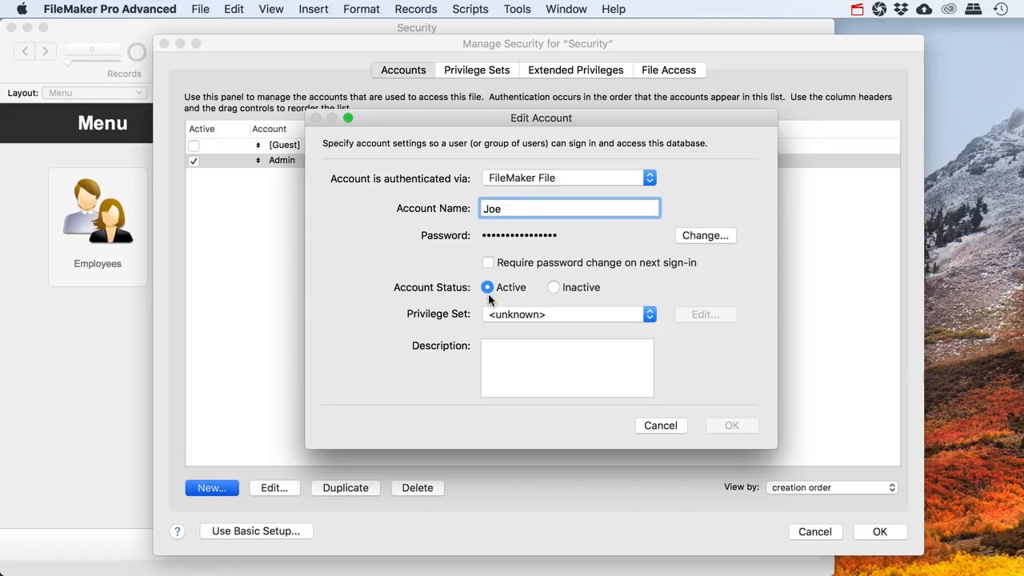
Assign the Employees privilege set to the account, save it, and apply the security changes
click(523, 316)
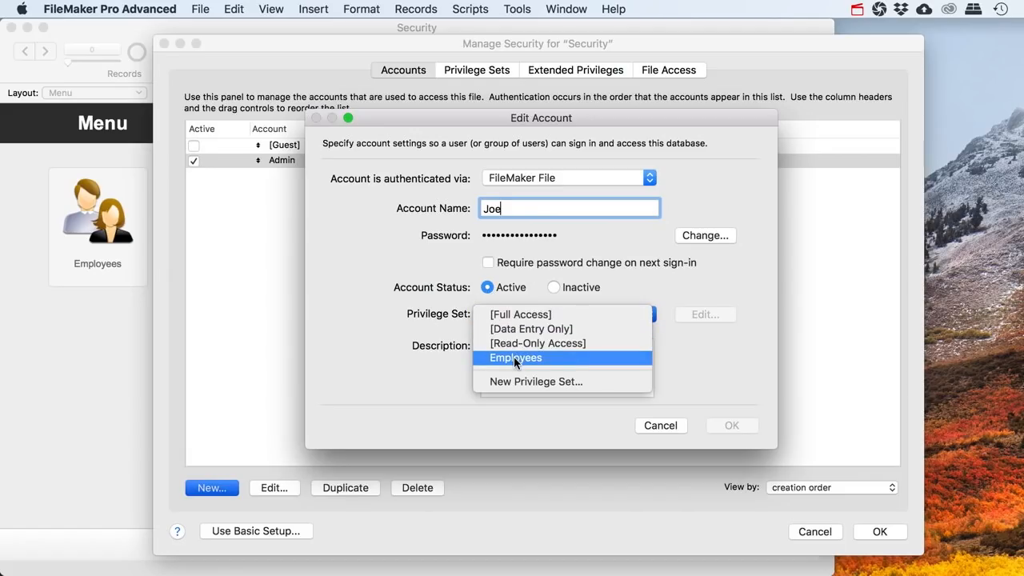
click(549, 359)
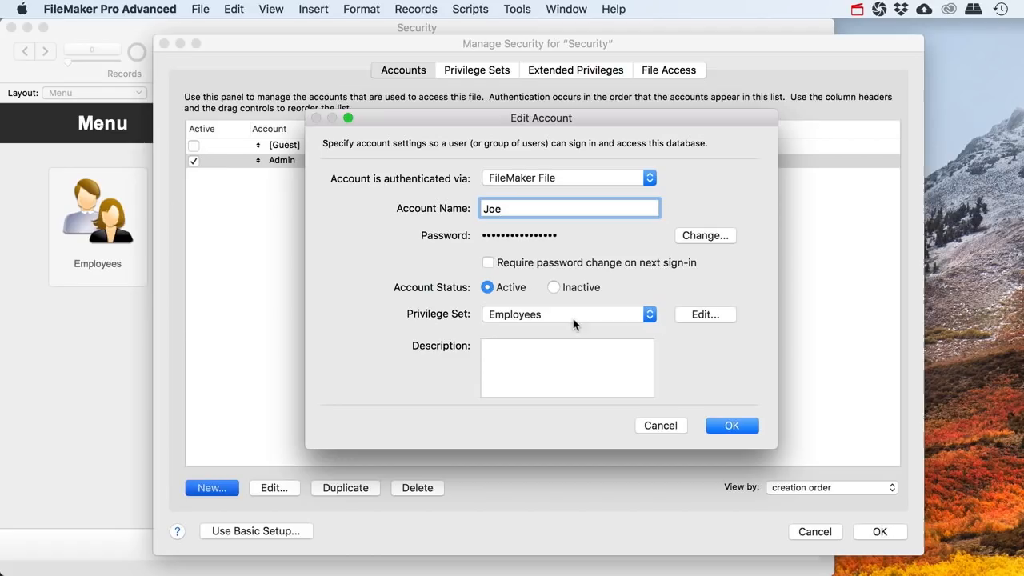
click(514, 361)
click(721, 429)
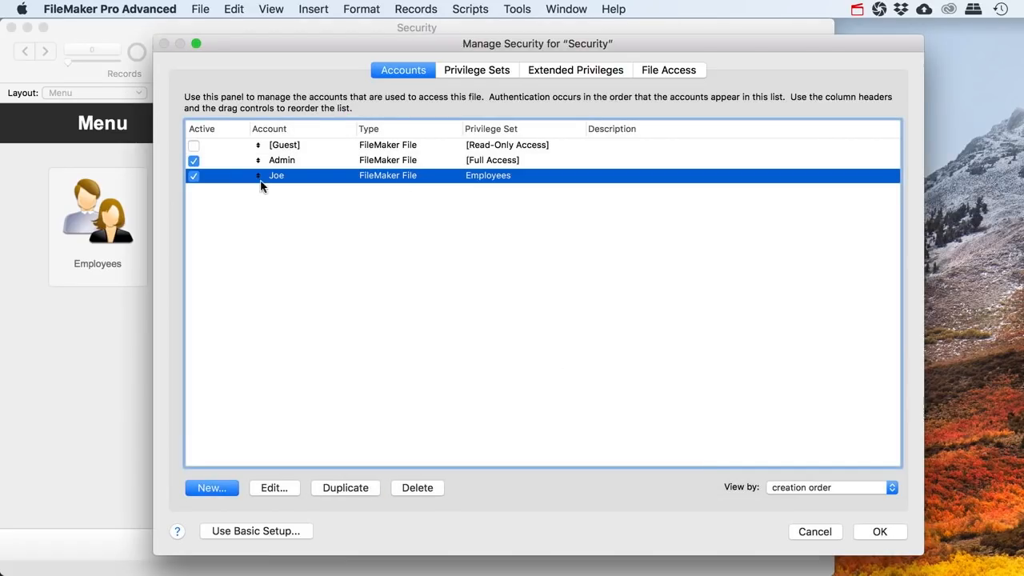
click(878, 530)
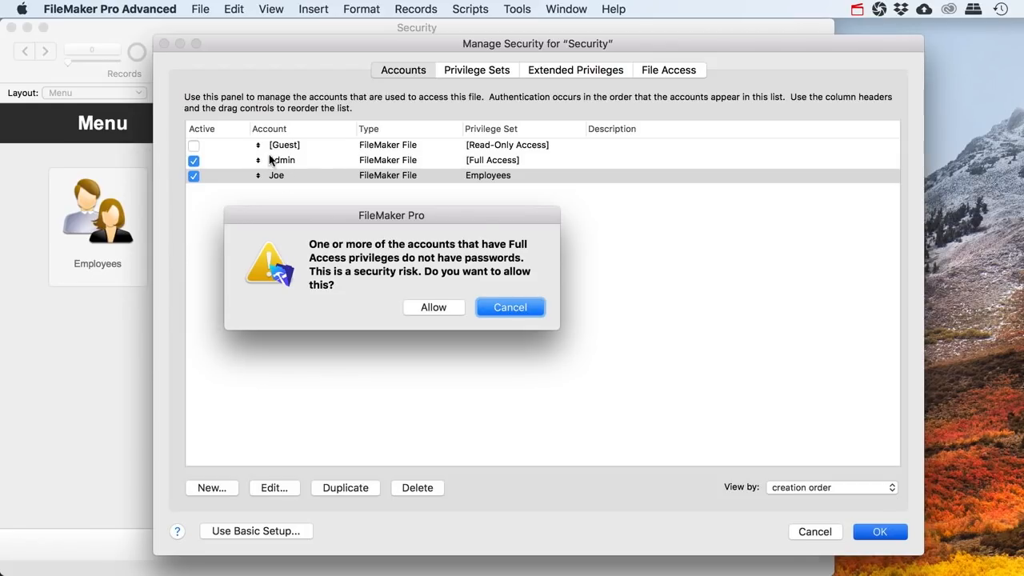
Allow password-less full-access accounts and sign in with the full-access account to save security
click(433, 308)
text(Admin)
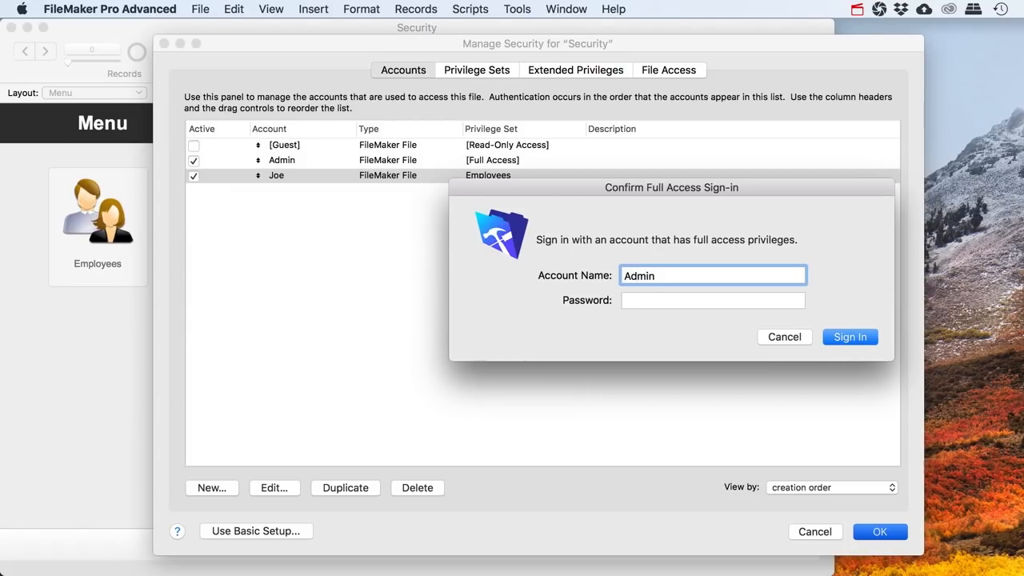
key(Return)
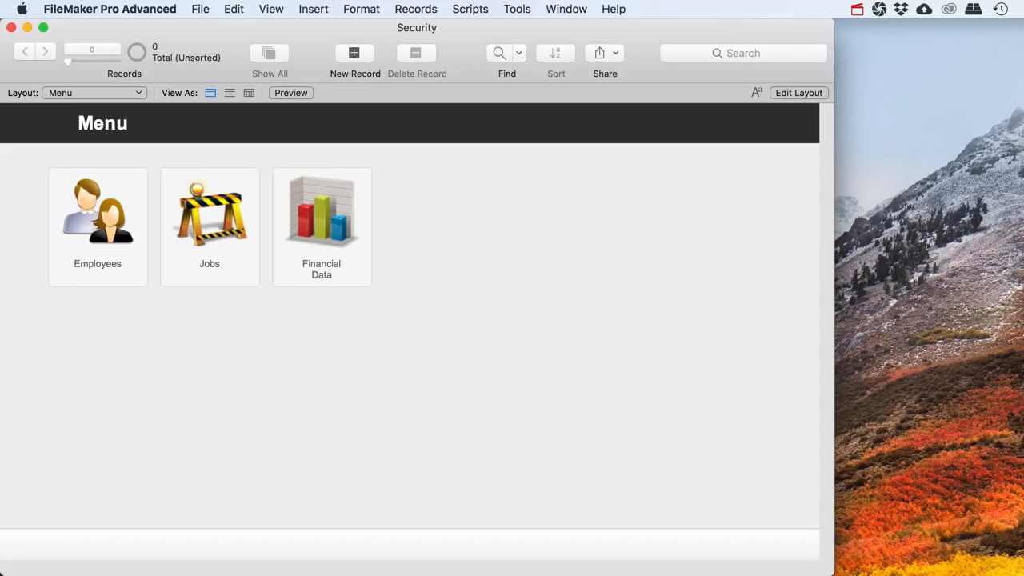
Browse the two employee records, click into the hourly wage, then return to Employees from Menu
click(101, 270)
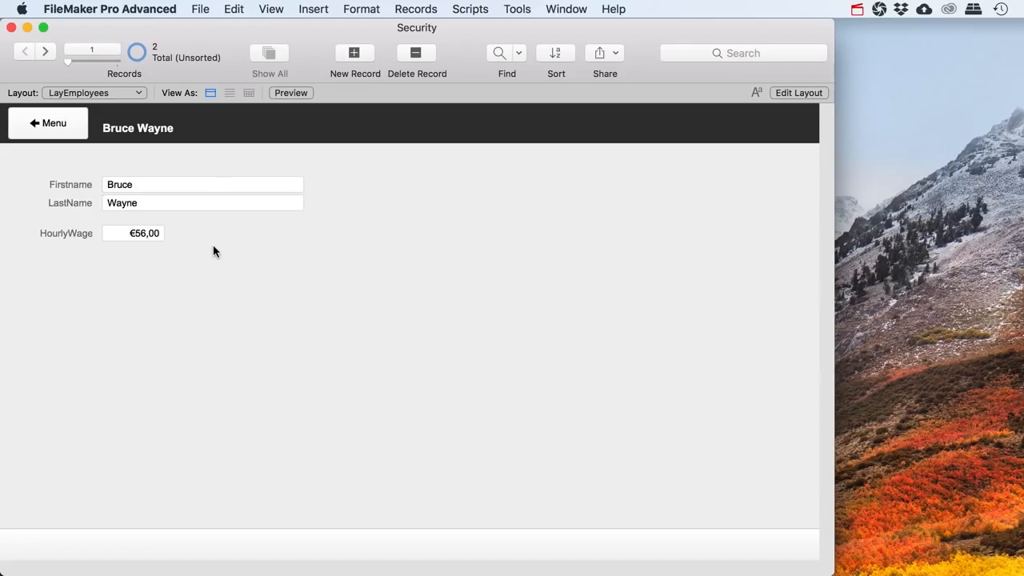
click(45, 51)
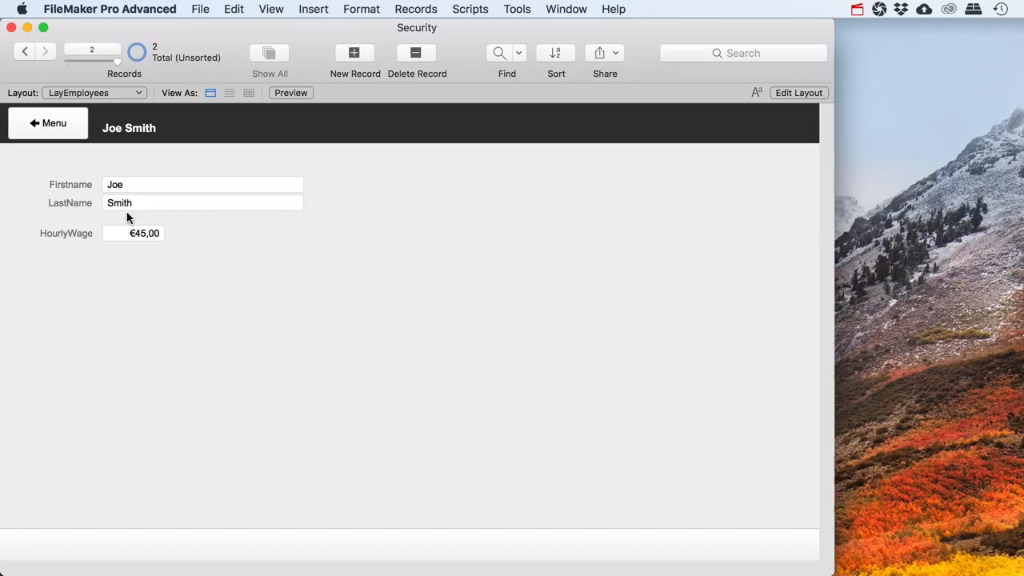
click(22, 50)
click(123, 232)
click(191, 240)
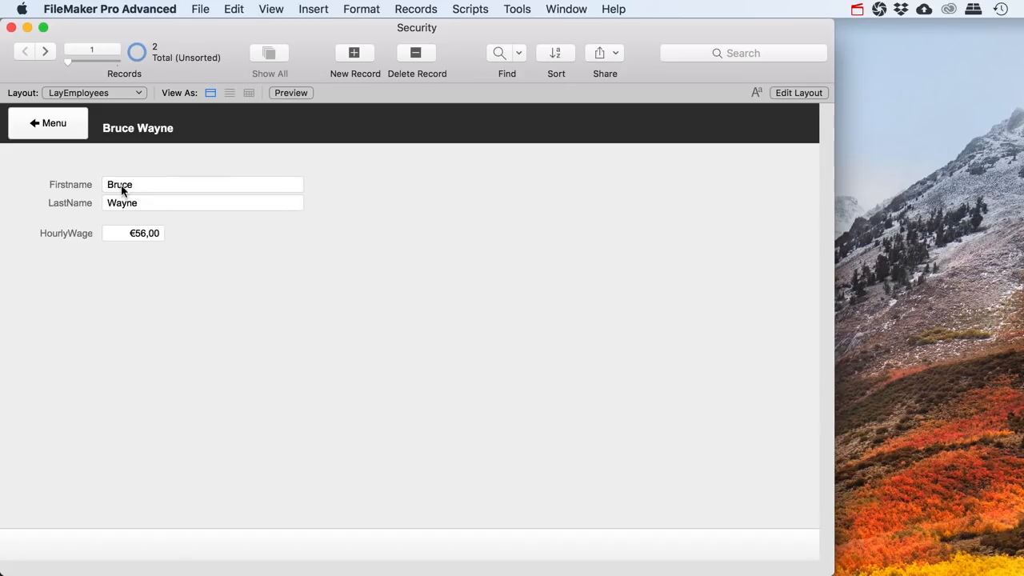
click(54, 133)
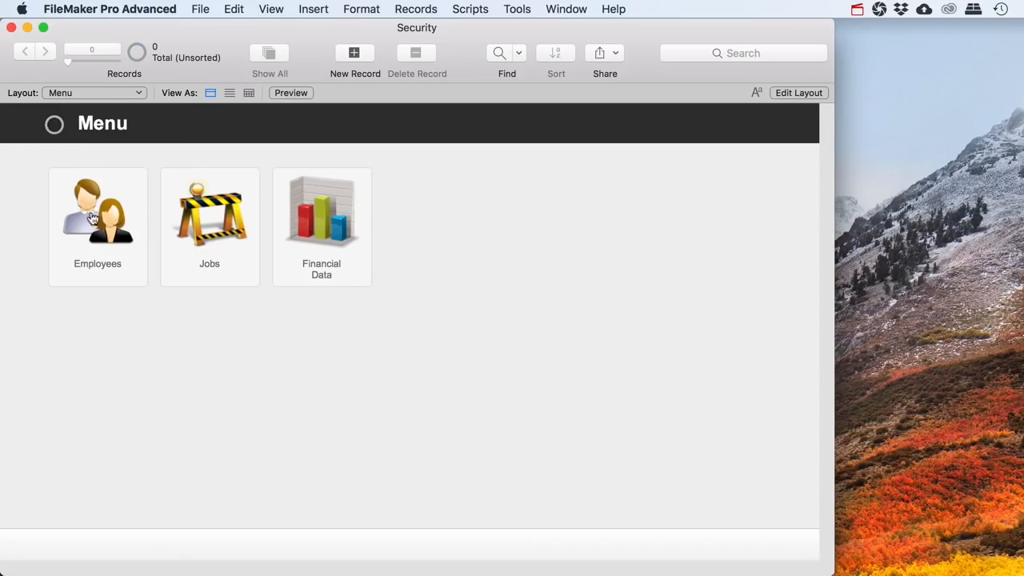
click(101, 263)
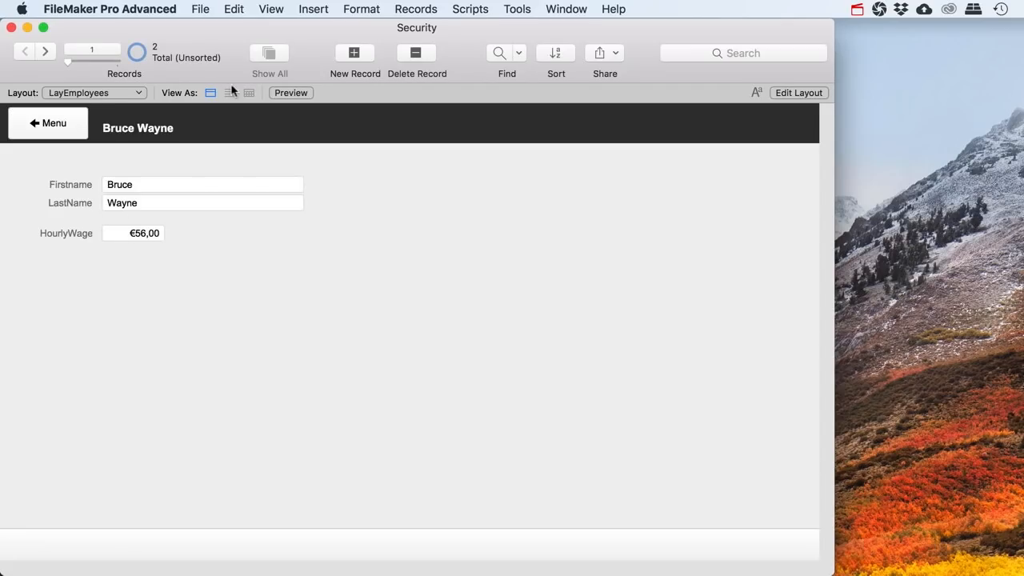
Open File > Manage > Security and edit the Employees set from the Privilege Sets list
click(200, 9)
mouse_move(249, 157)
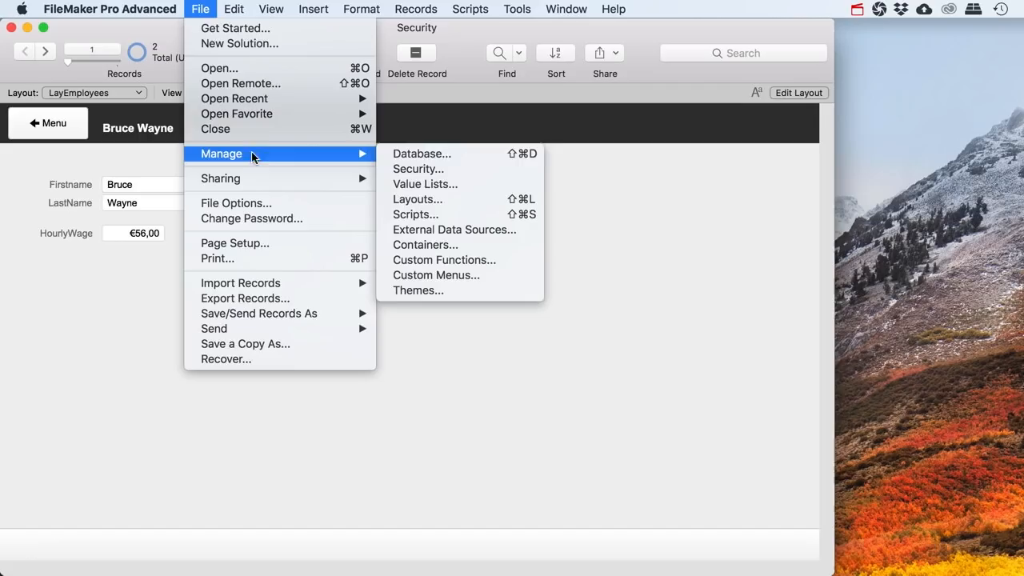
click(412, 168)
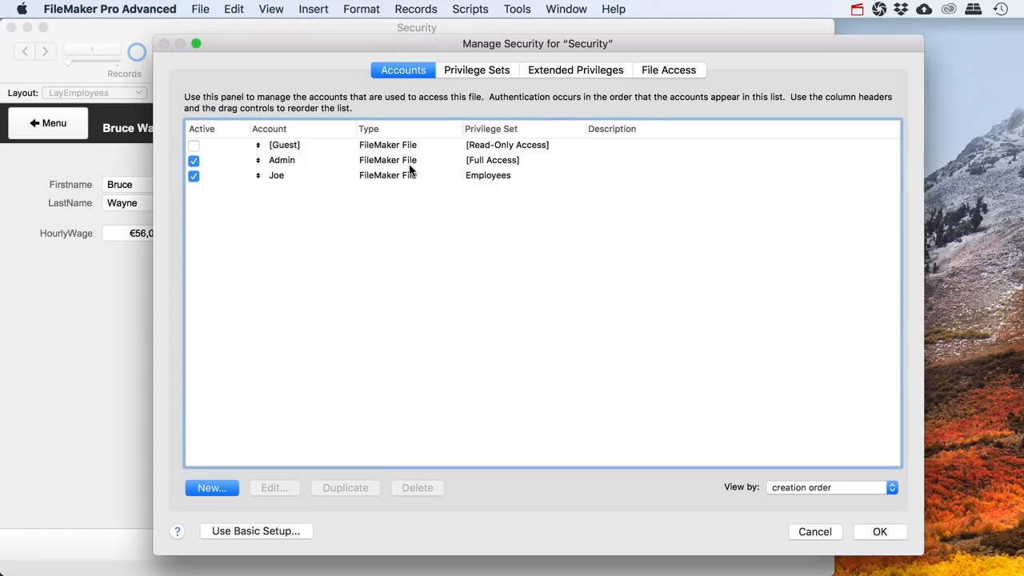
click(470, 71)
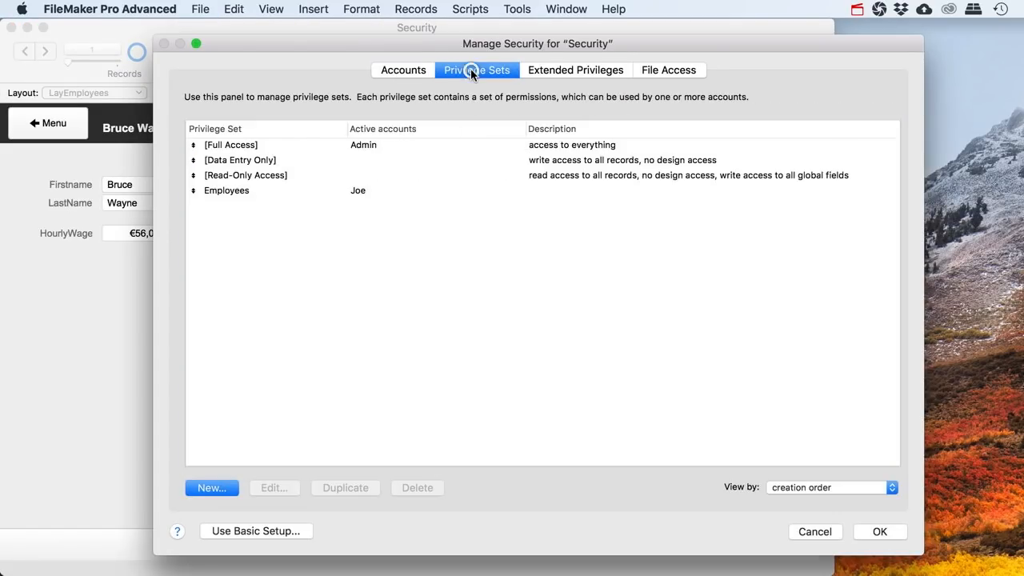
click(267, 191)
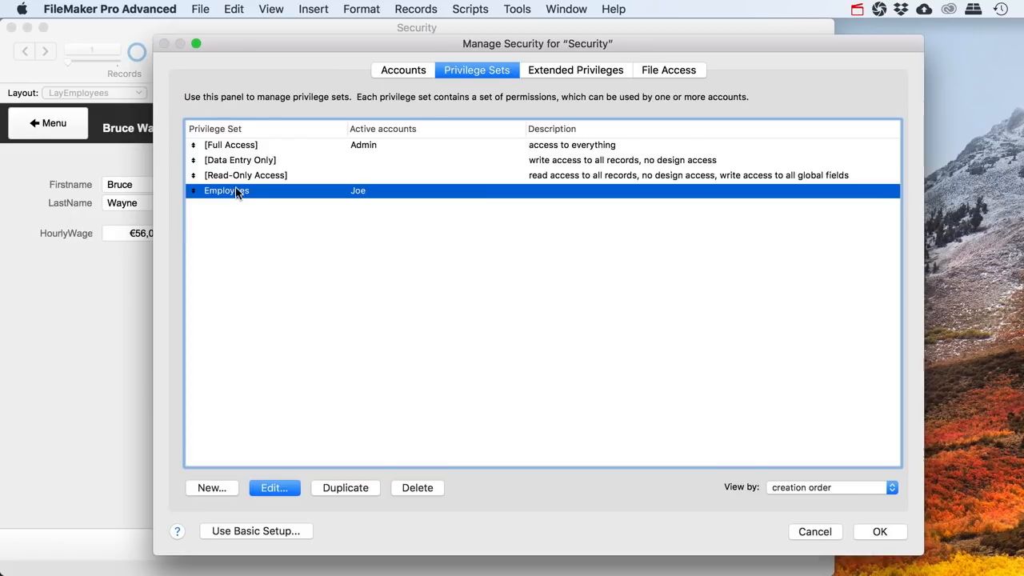
double_click(236, 192)
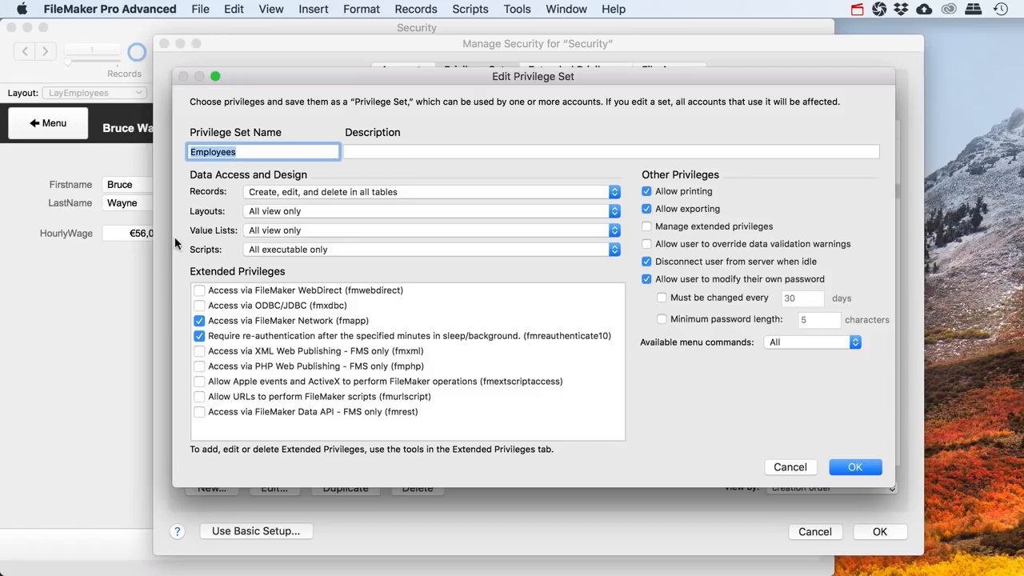
Keep Employees scripts at All executable only and show the Records access choices
click(615, 249)
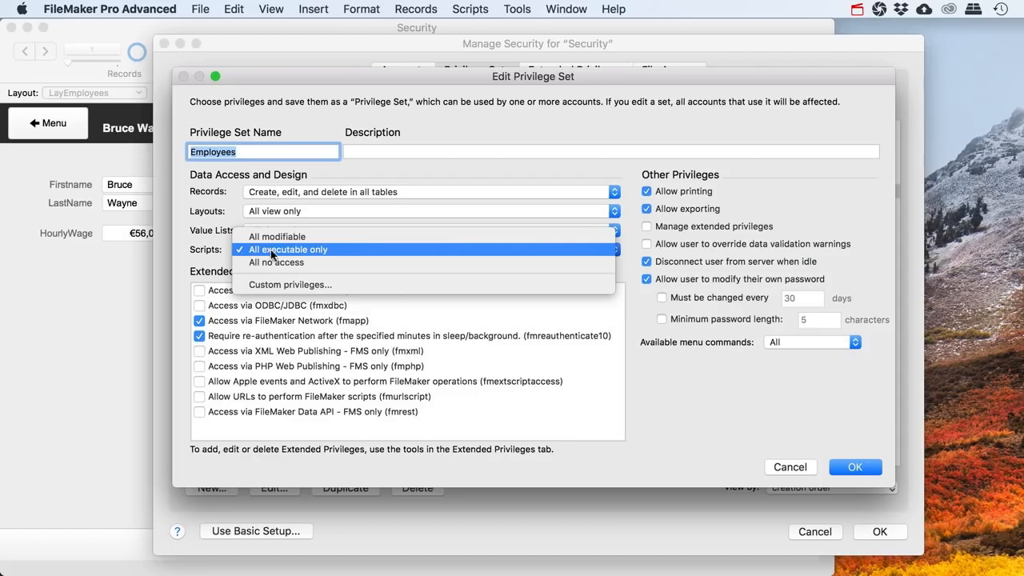
click(341, 249)
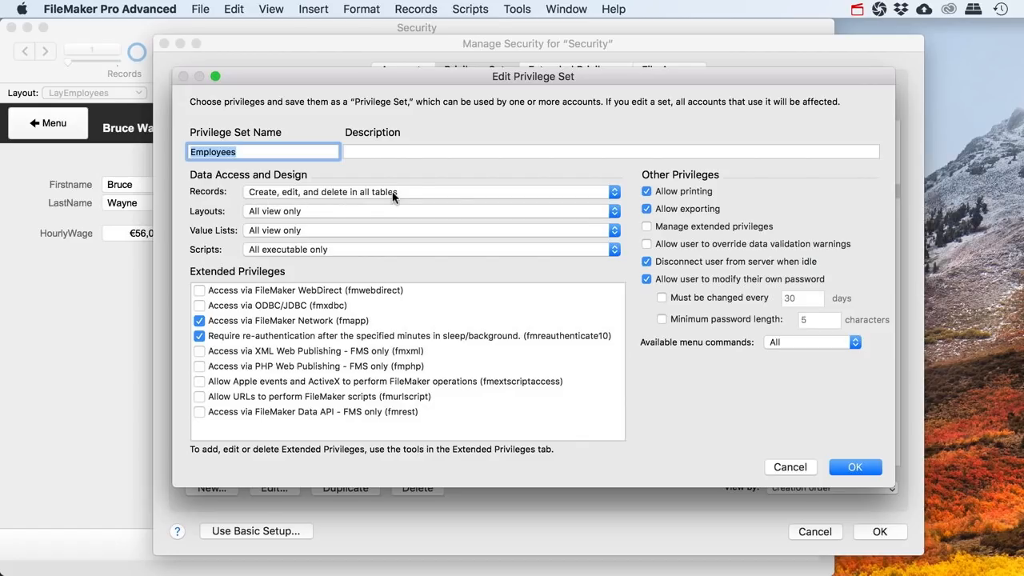
click(614, 193)
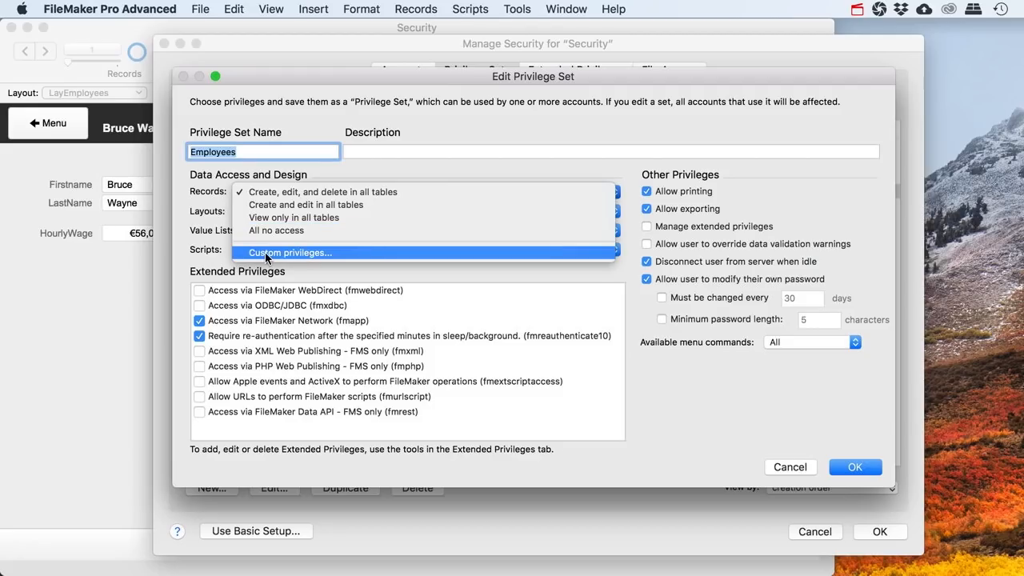
Choose Custom privileges for Records, select the Employees table, and show its Field Access choices
click(349, 252)
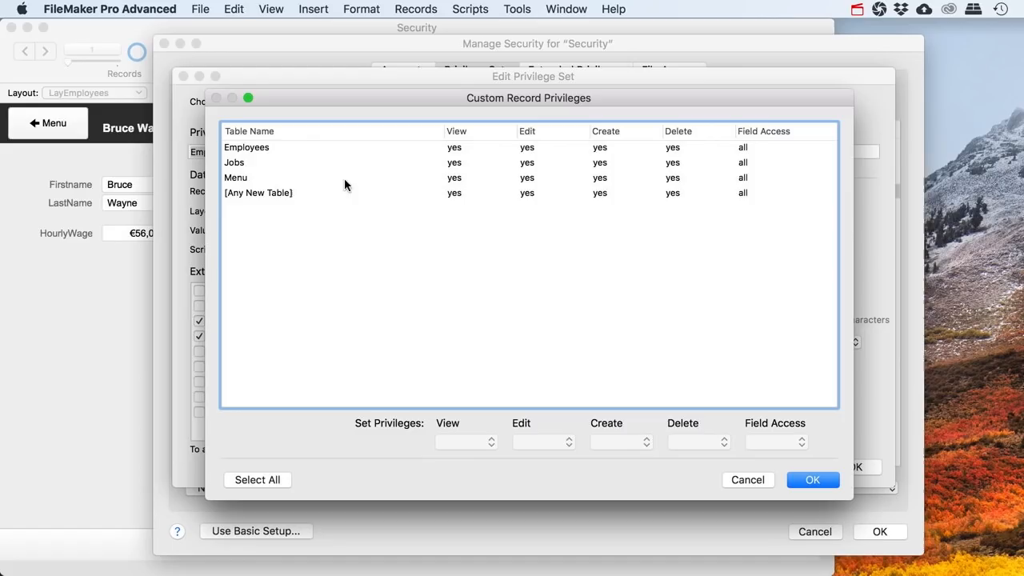
click(244, 149)
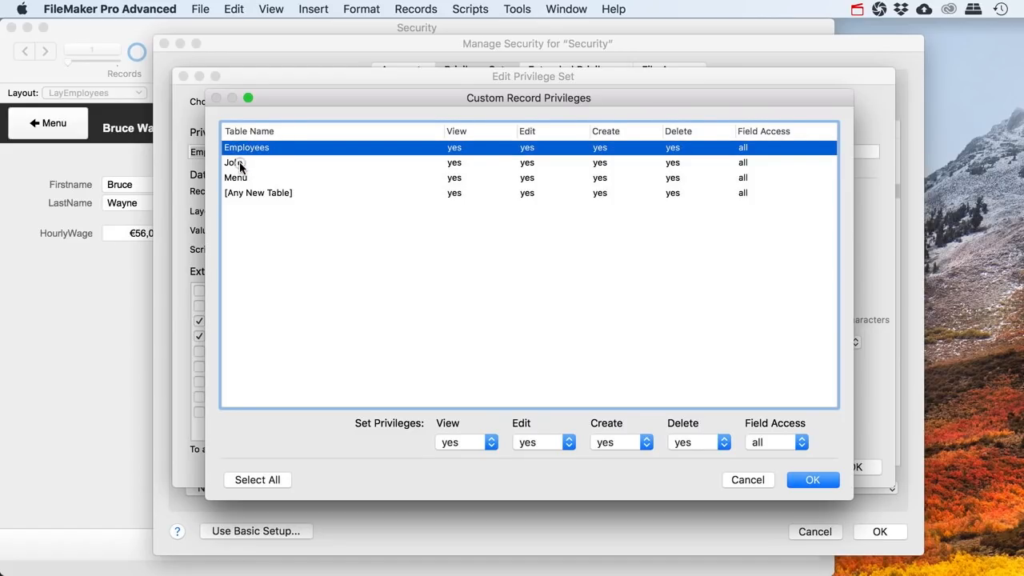
click(237, 162)
click(246, 177)
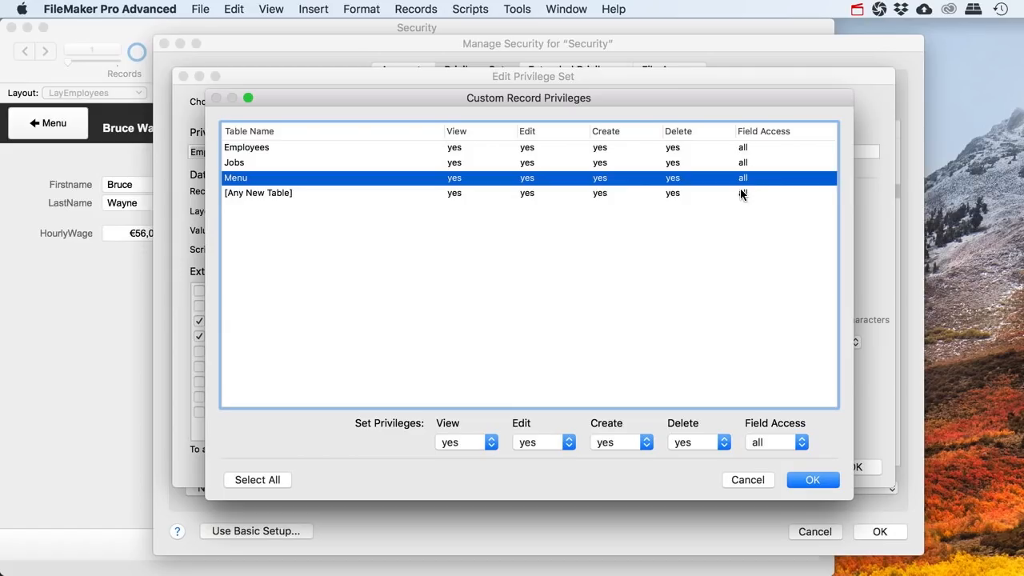
click(755, 162)
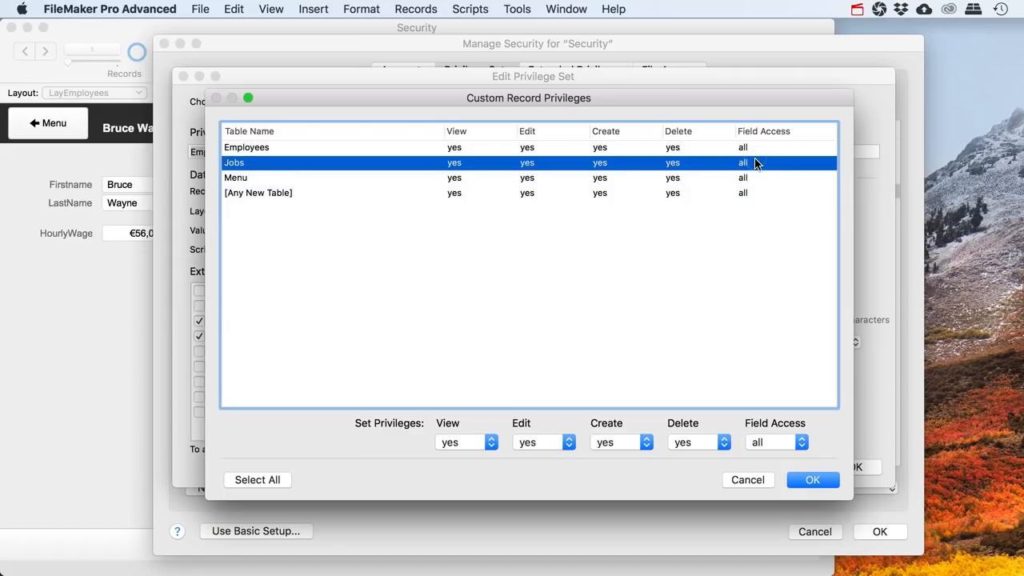
click(755, 150)
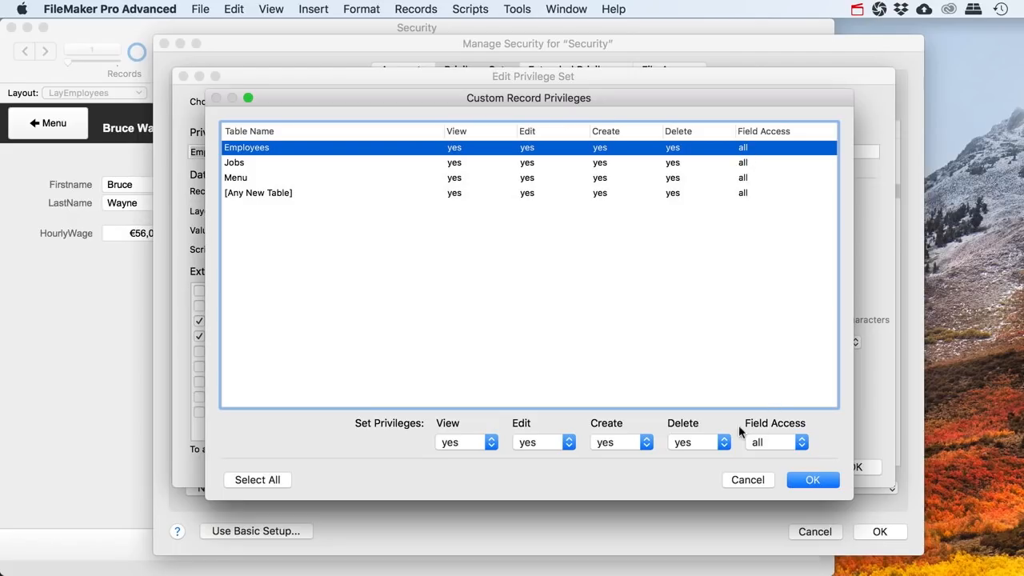
click(801, 443)
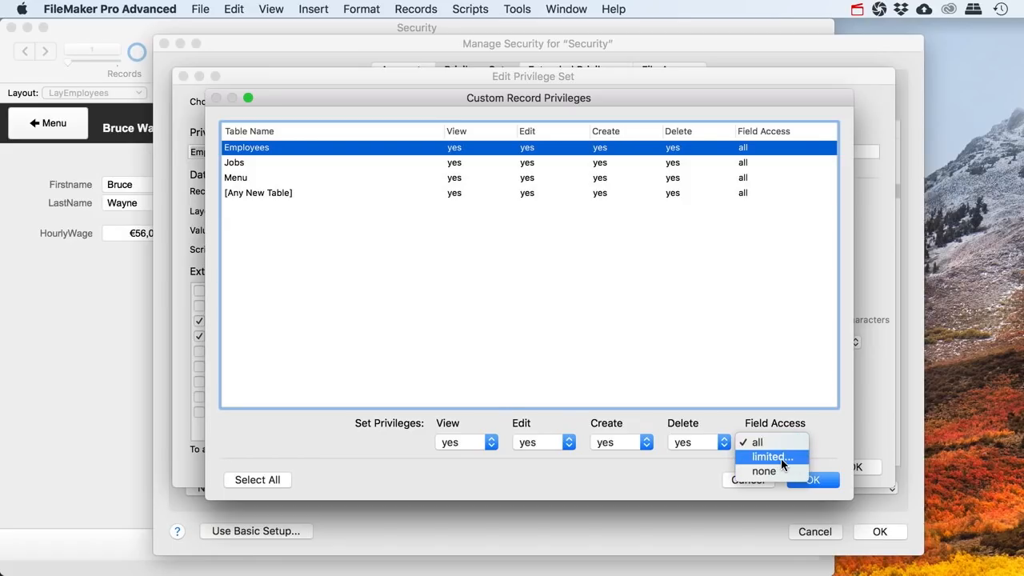
Set Employees field access to limited with no access to HourlyWage, then confirm with OK
click(781, 457)
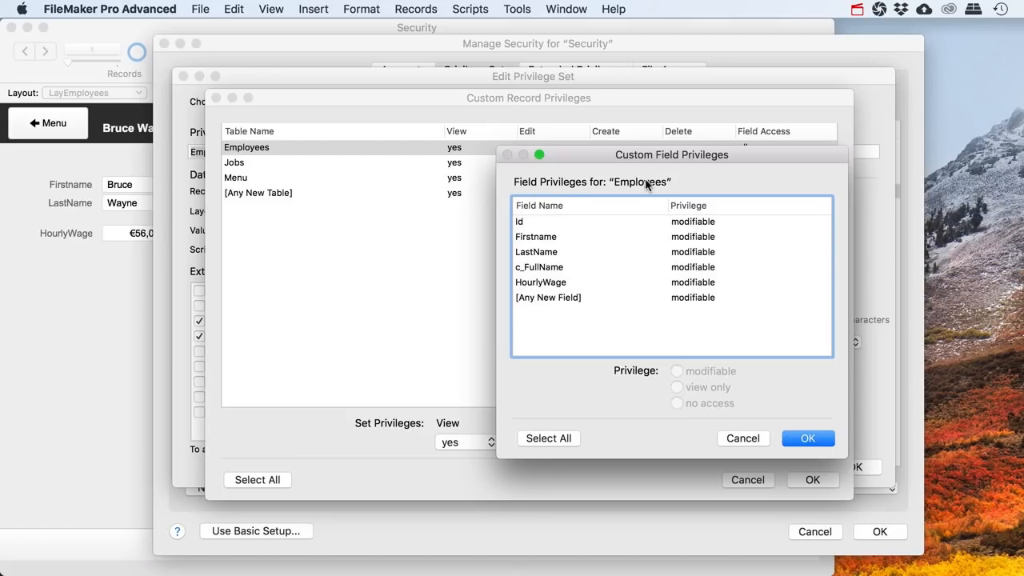
click(528, 223)
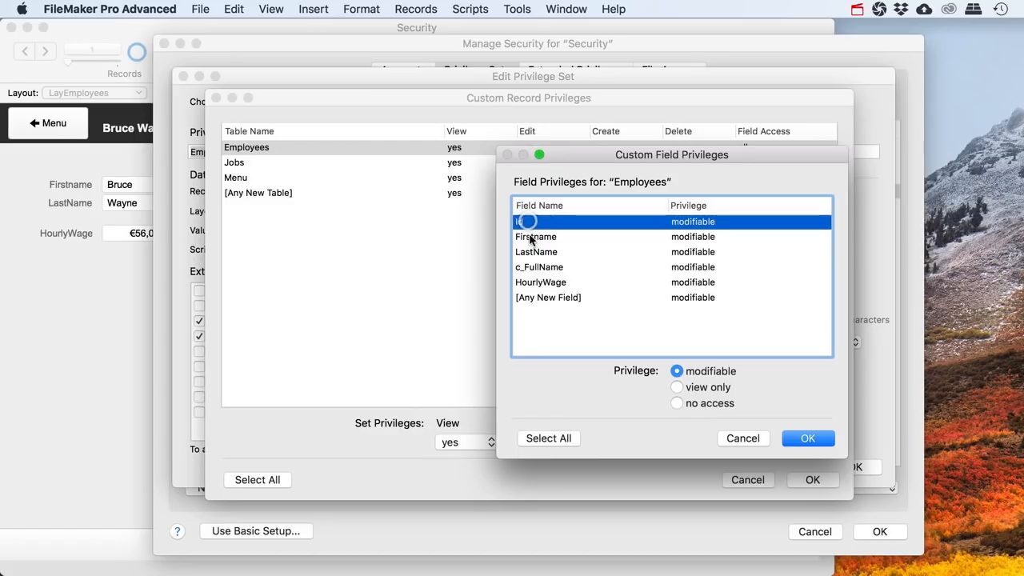
click(533, 242)
click(535, 267)
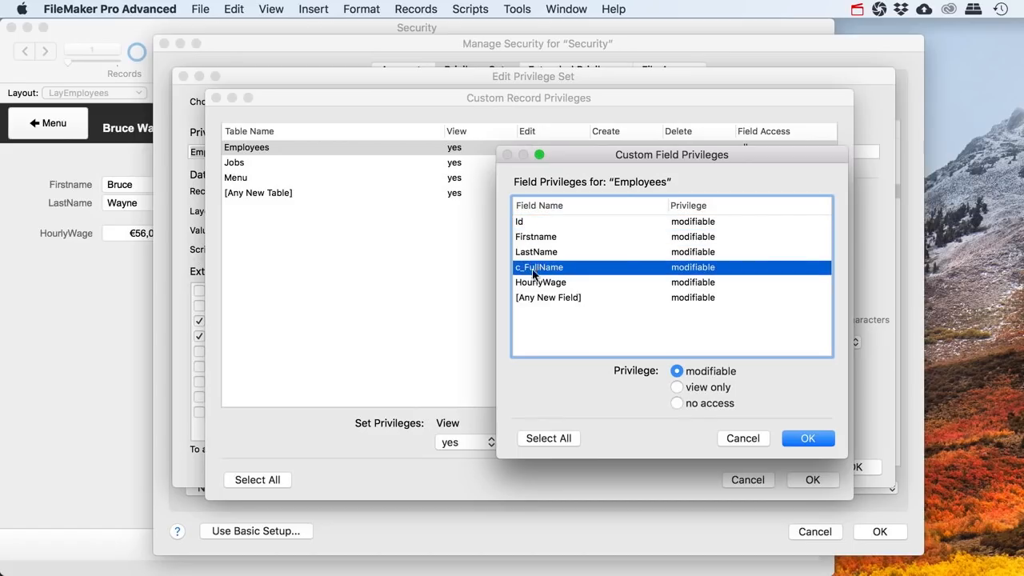
click(534, 282)
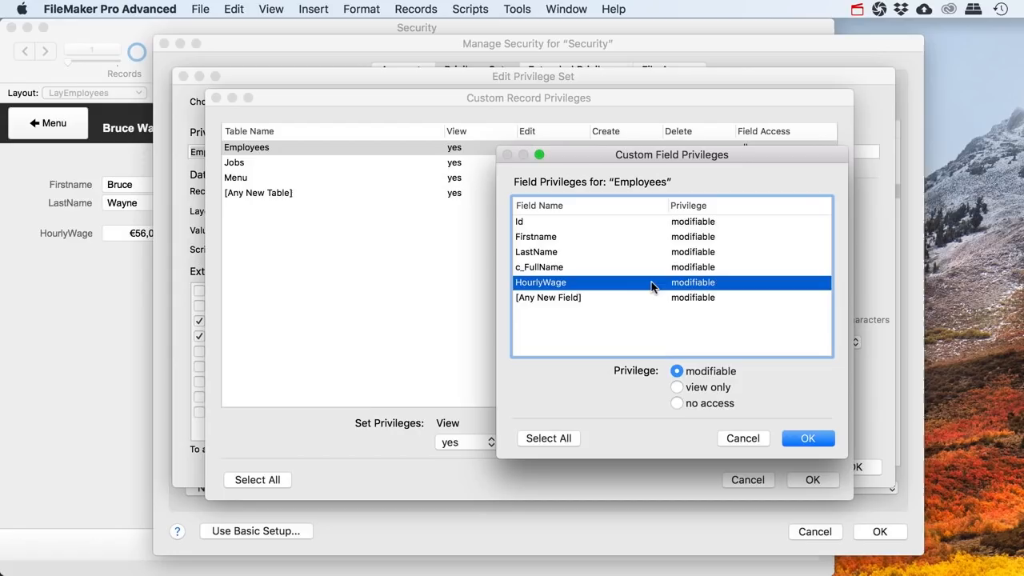
click(677, 403)
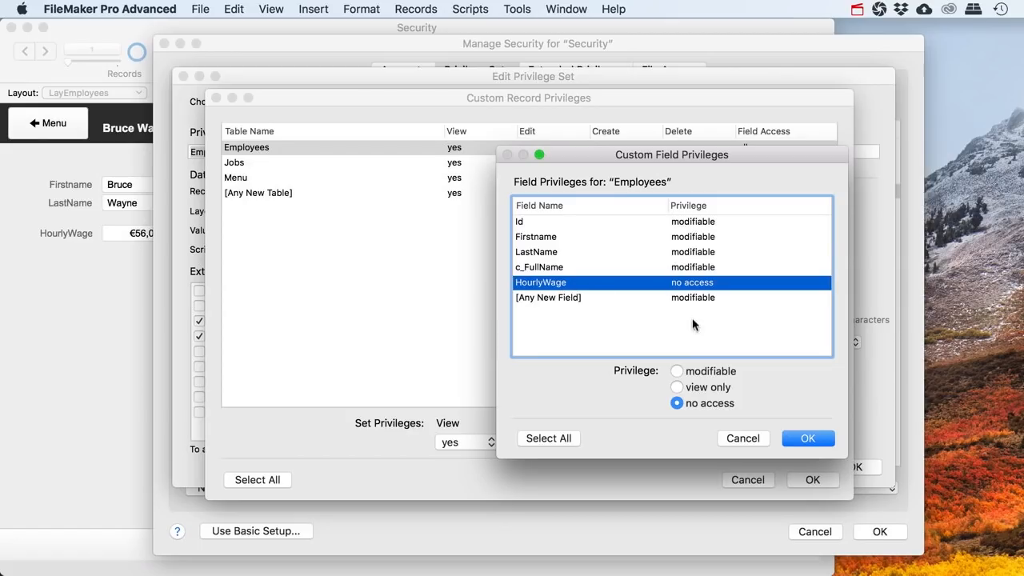
click(807, 437)
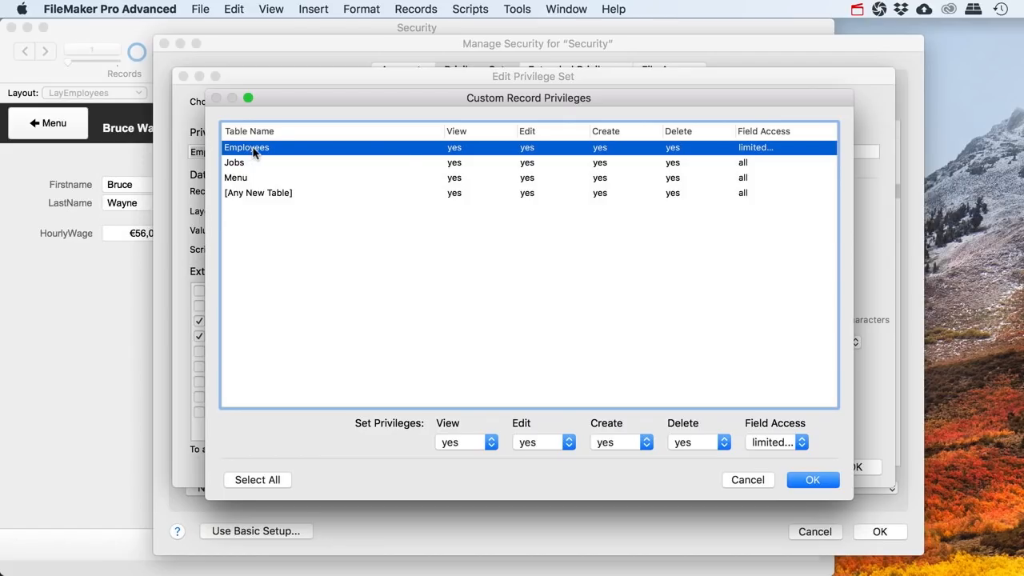
Set the Employees table's Create and Delete privileges to no
click(644, 444)
click(629, 458)
click(716, 442)
click(685, 471)
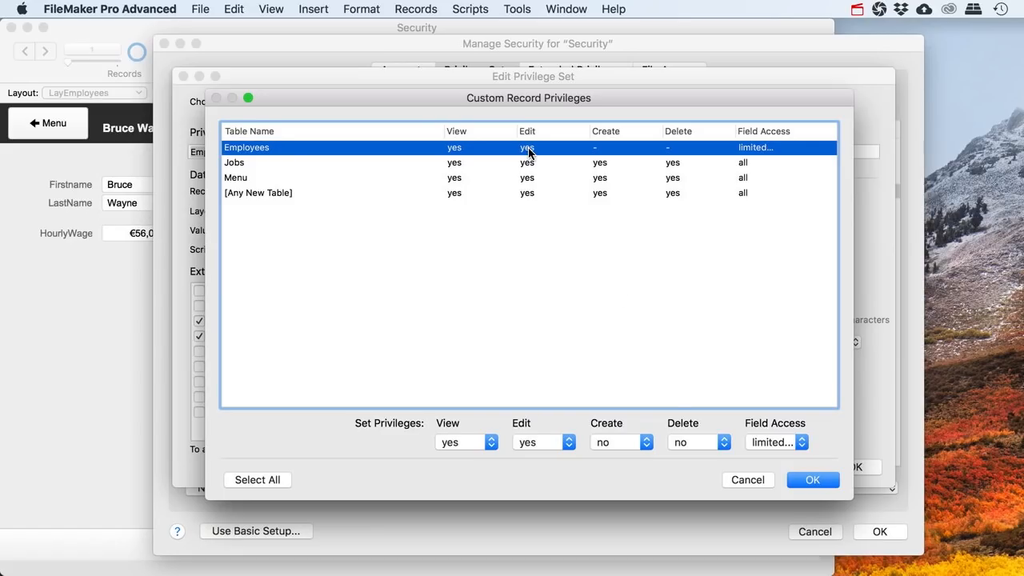
Confirm both privilege dialogs and Manage Security, allow the warning, and sign in with full access
click(812, 480)
click(856, 476)
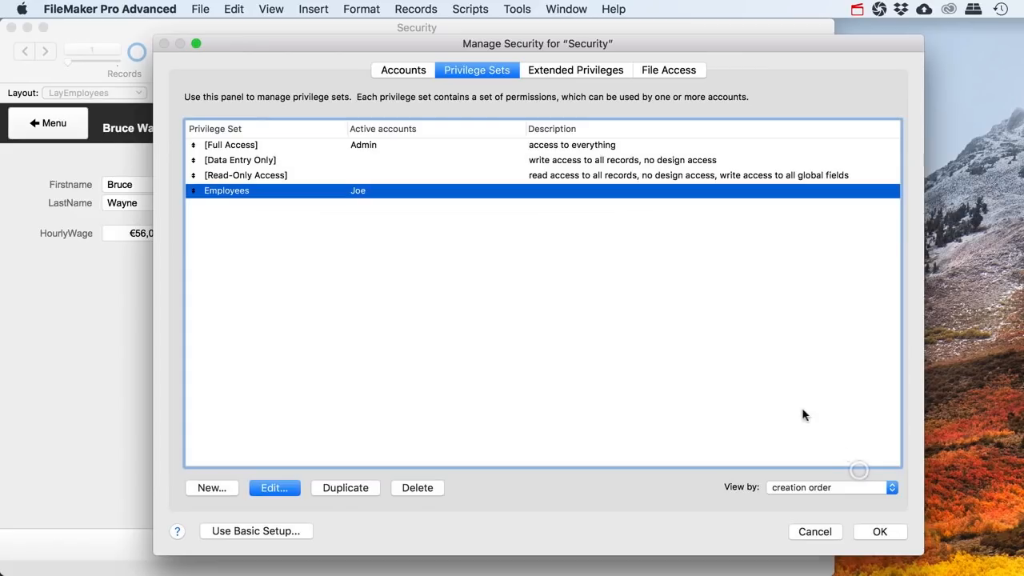
click(879, 531)
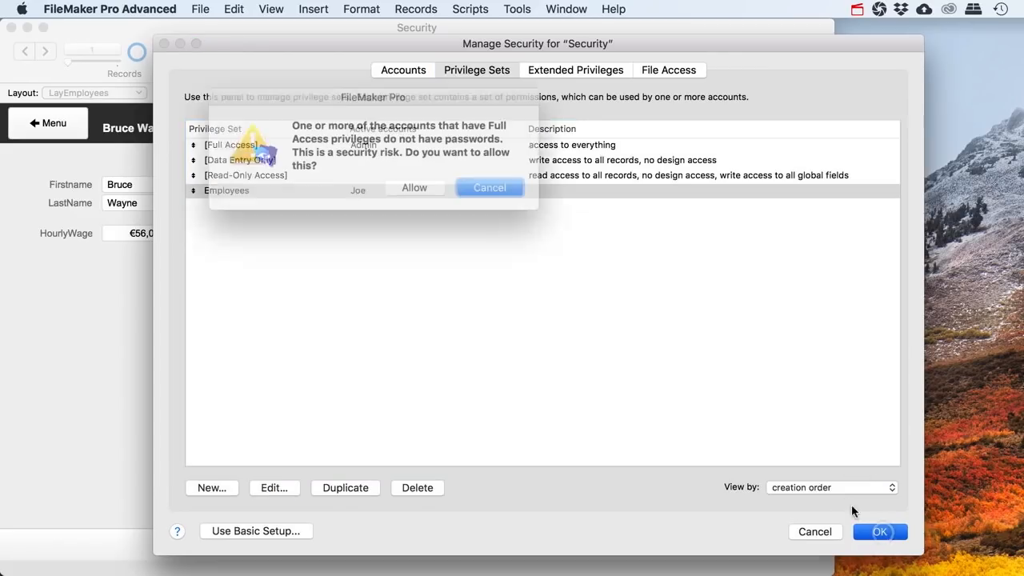
click(415, 189)
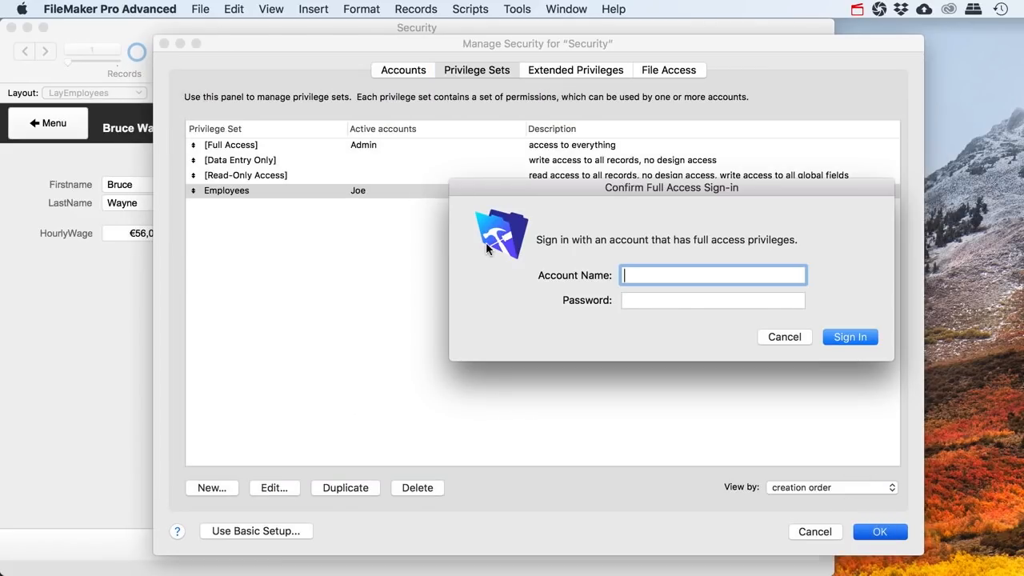
text(Admin)
click(844, 338)
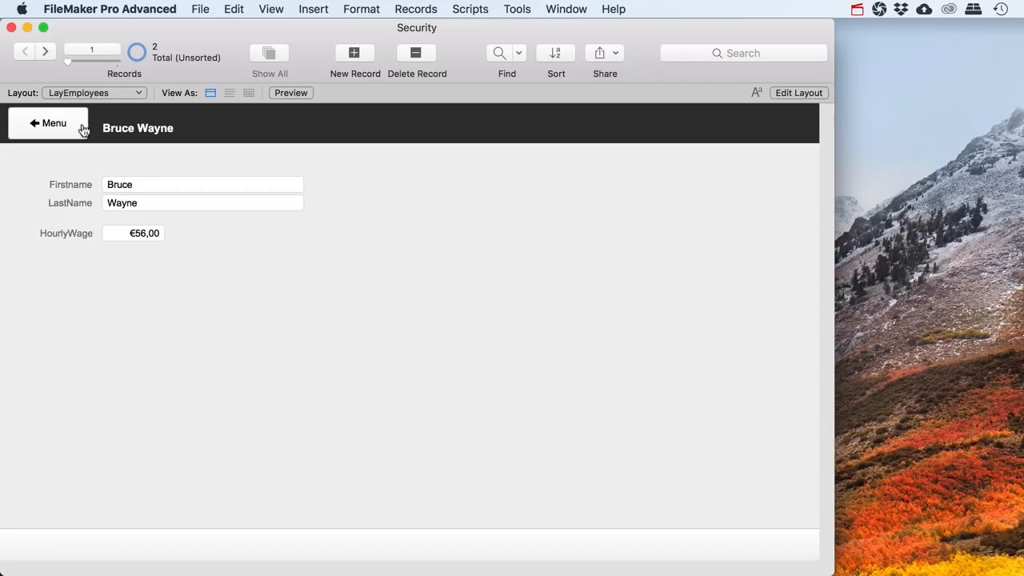
Close the Security file and reopen it from Open Recent
click(11, 27)
click(233, 8)
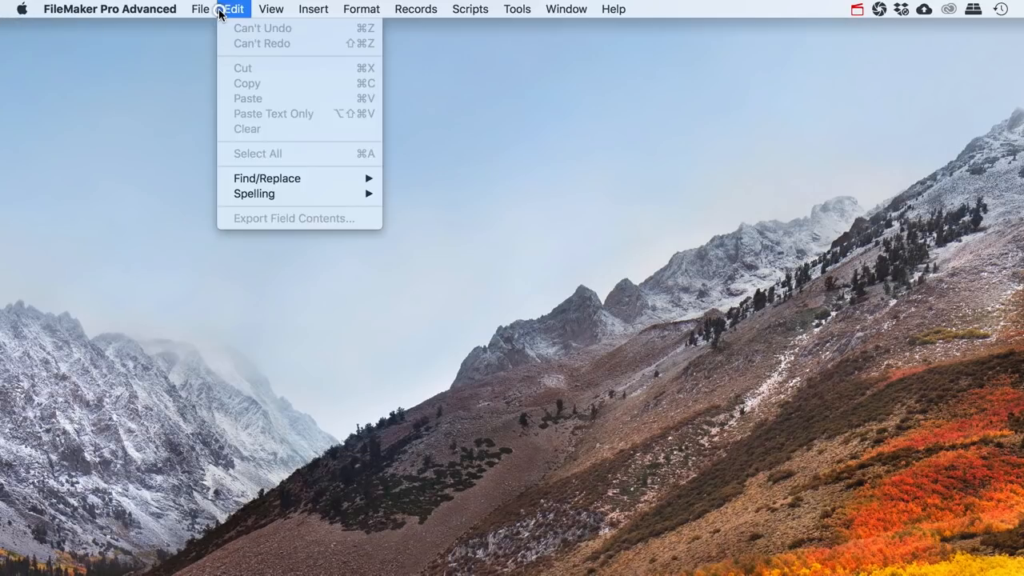
mouse_move(200, 9)
mouse_move(289, 104)
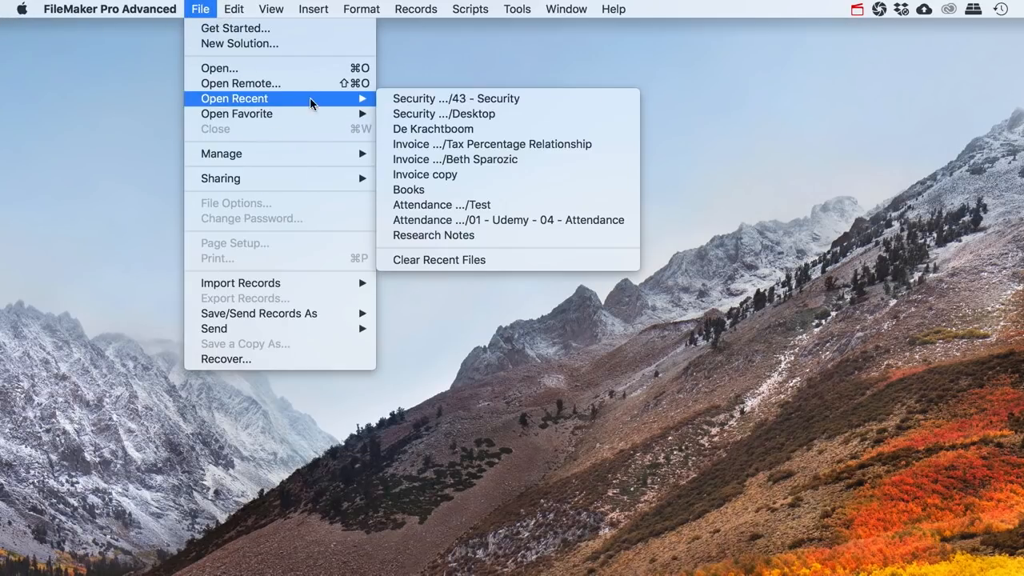
click(413, 98)
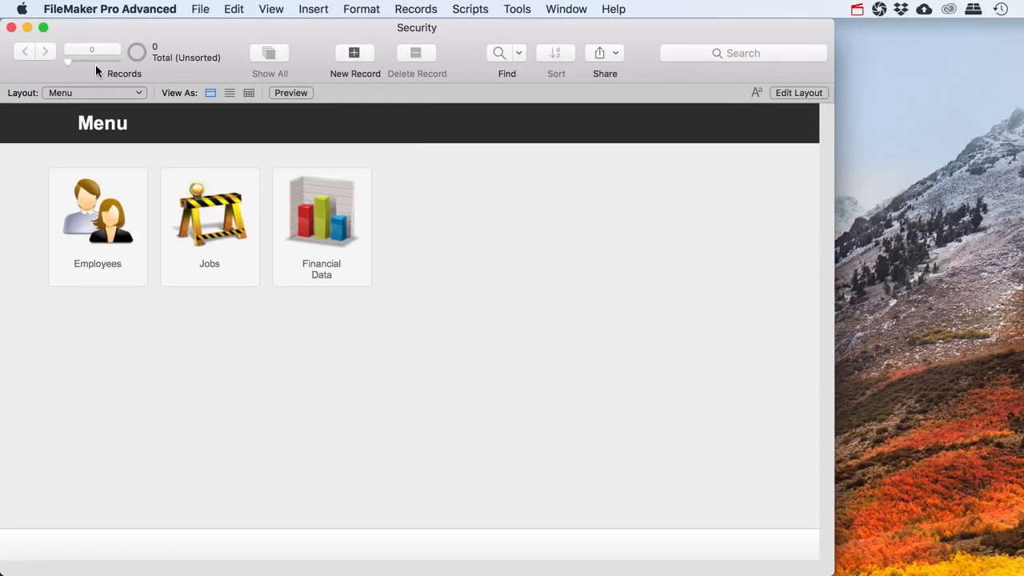
Clear the 'Log in using' checkbox in File Options and confirm
click(198, 9)
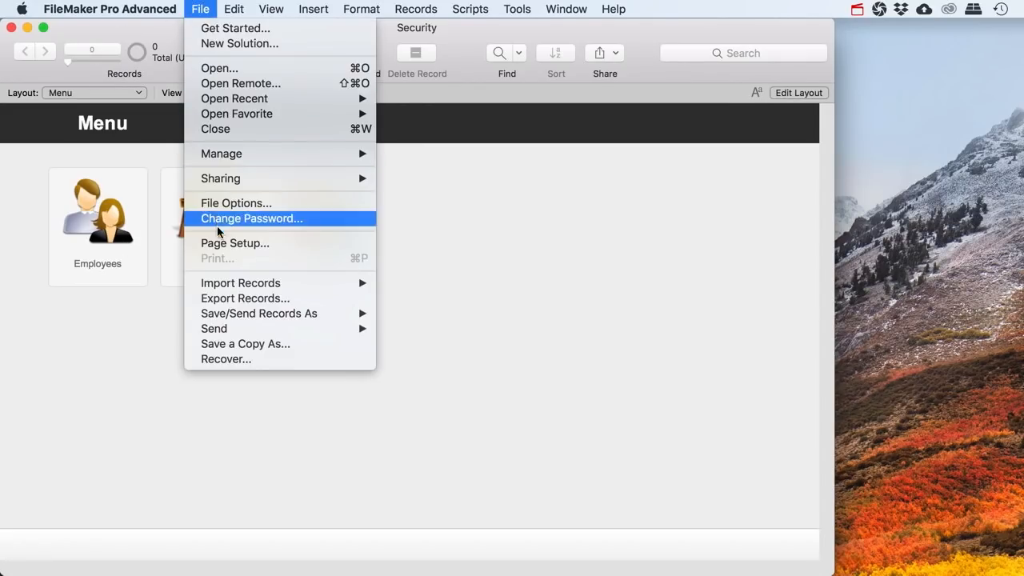
click(217, 205)
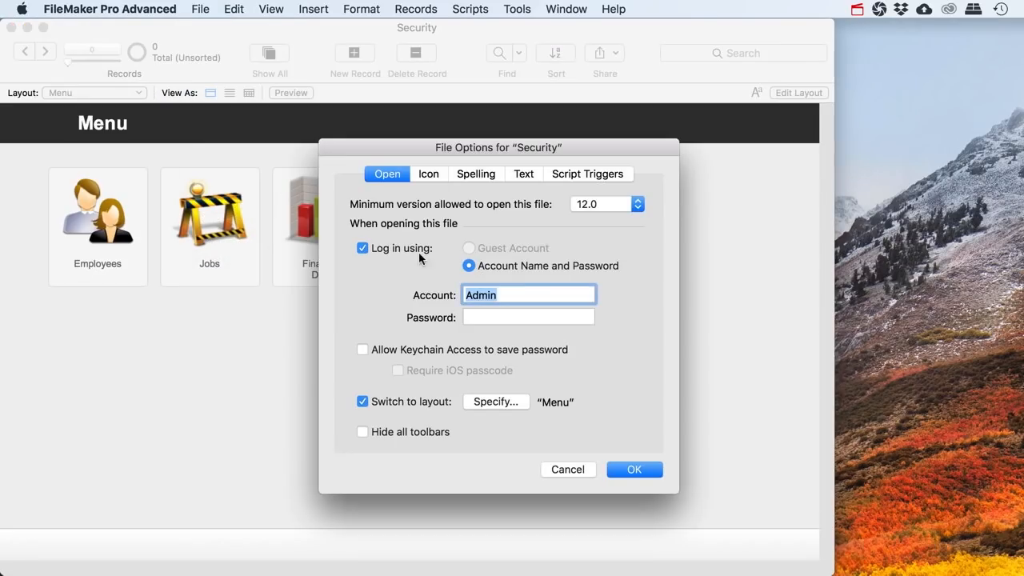
click(362, 249)
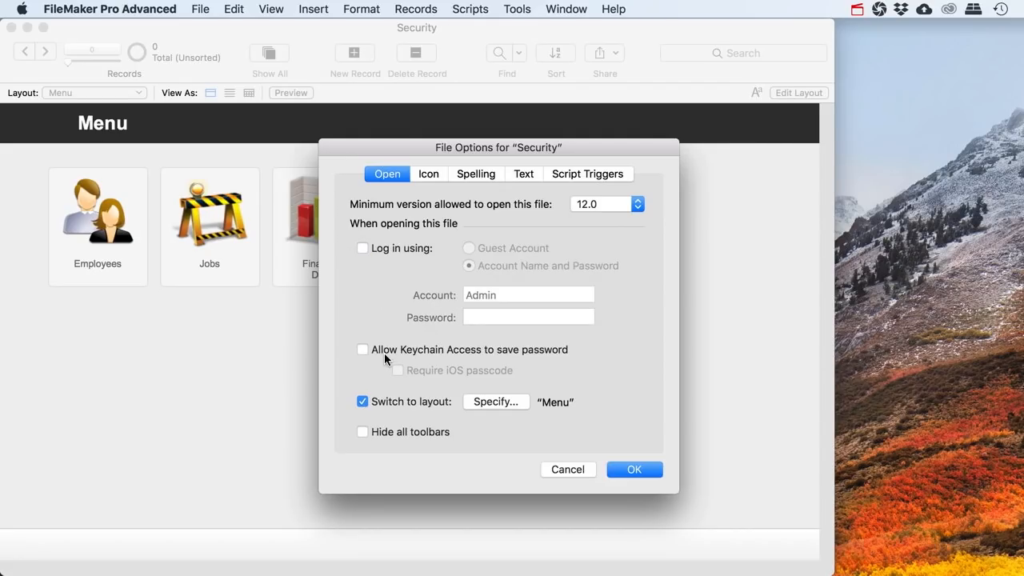
click(623, 477)
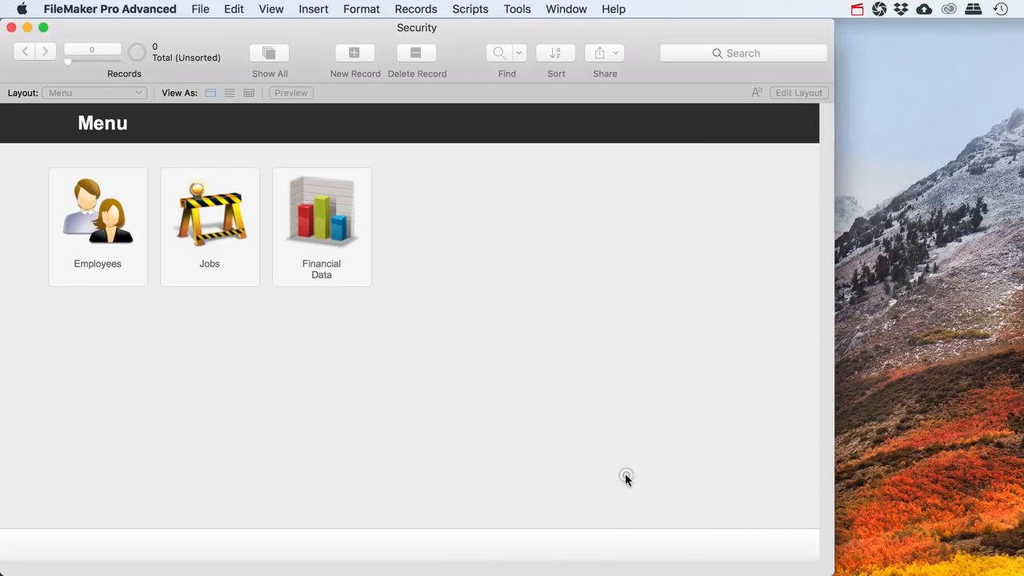
Close the Security file and reopen it from Open Recent
click(13, 30)
click(200, 9)
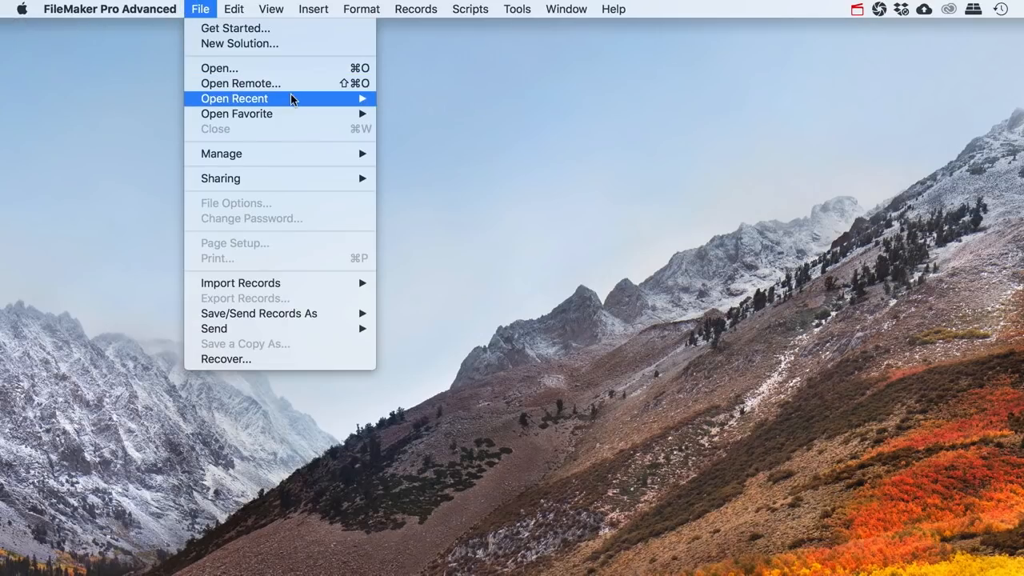
mouse_move(292, 100)
click(397, 98)
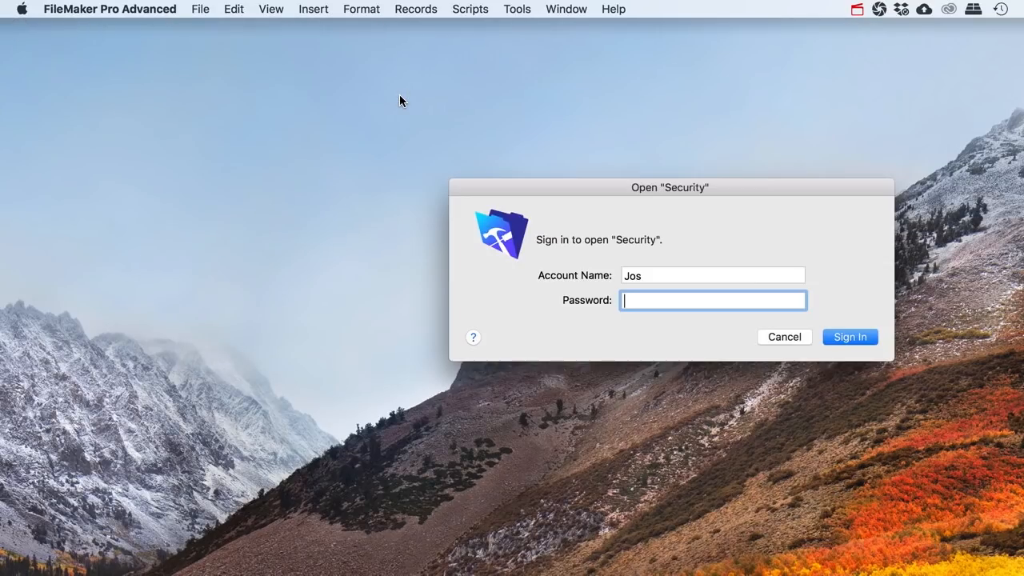
Sign in with the employee account name and password, then open the Employees layout
drag(639, 187, 492, 168)
drag(472, 255, 407, 256)
text(Ad)
key(BackSpace)
key(BackSpace)
text(Joe)
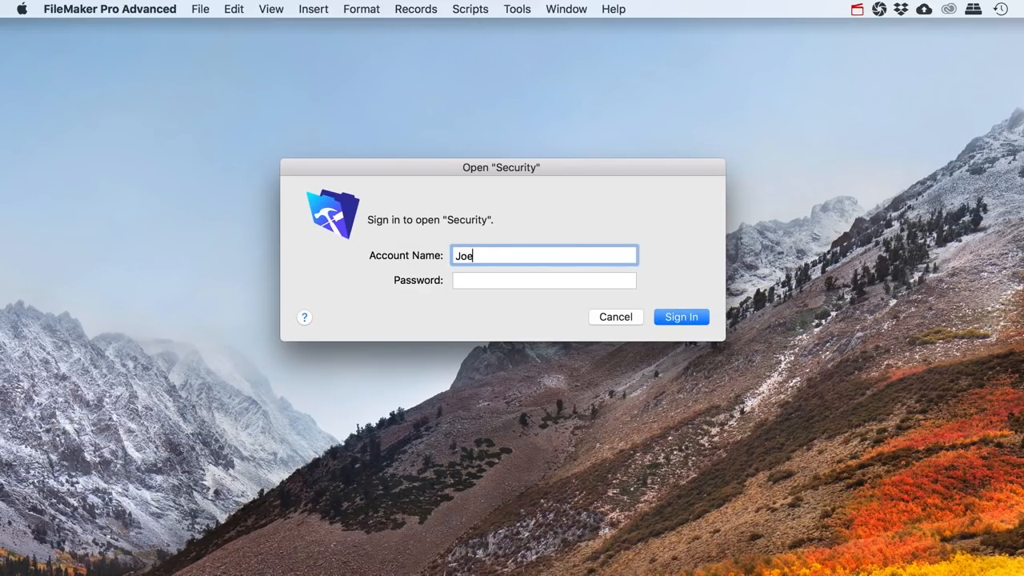
key(Tab)
text(•••)
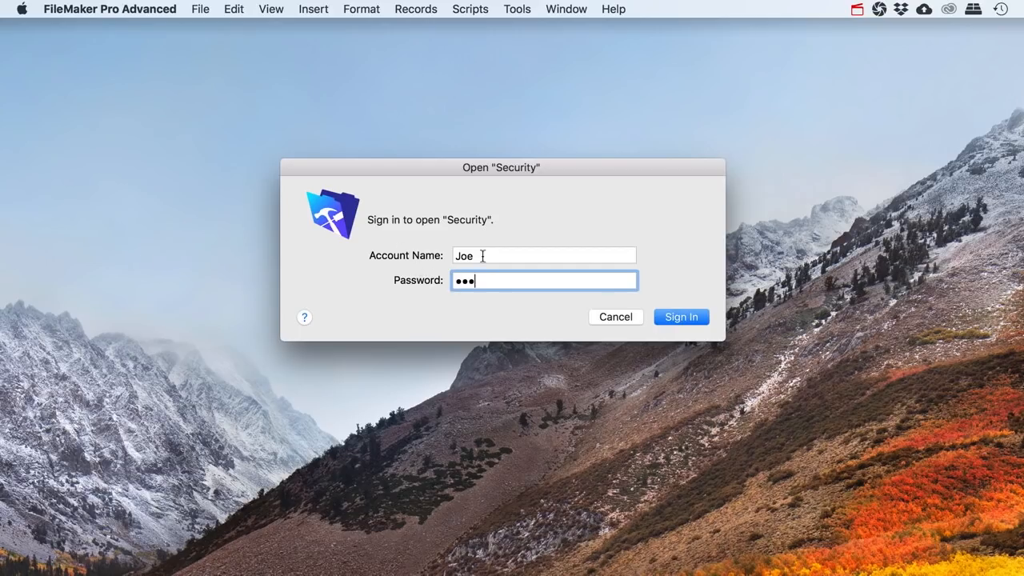
click(681, 320)
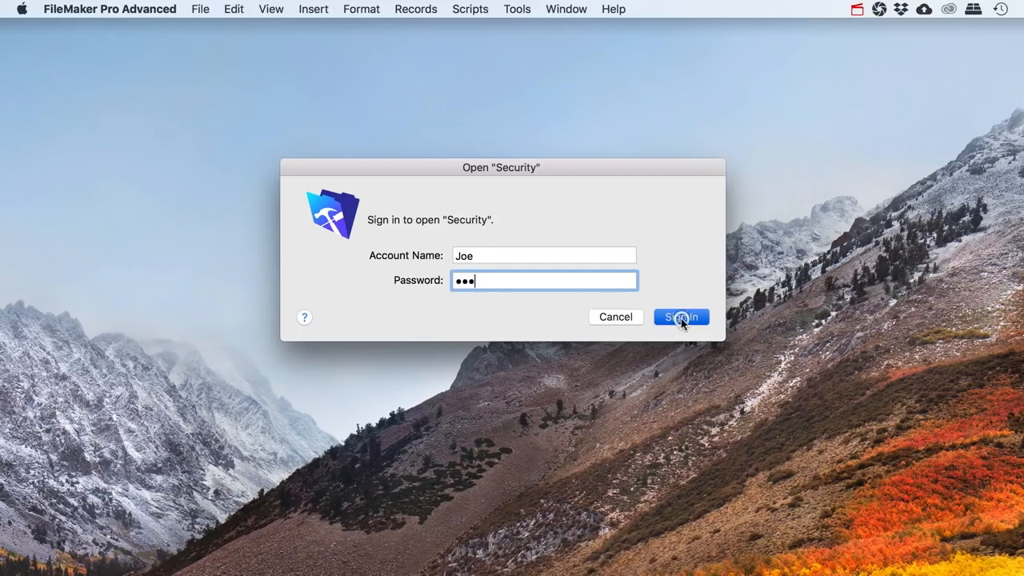
click(73, 269)
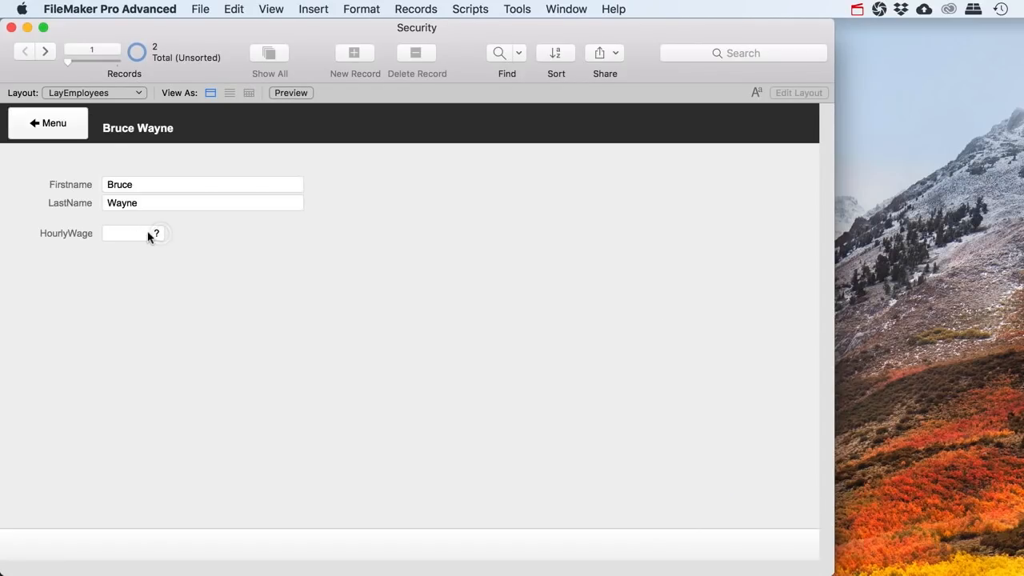
Browse back and forth through both employee records to confirm the hourly wage stays hidden
click(47, 51)
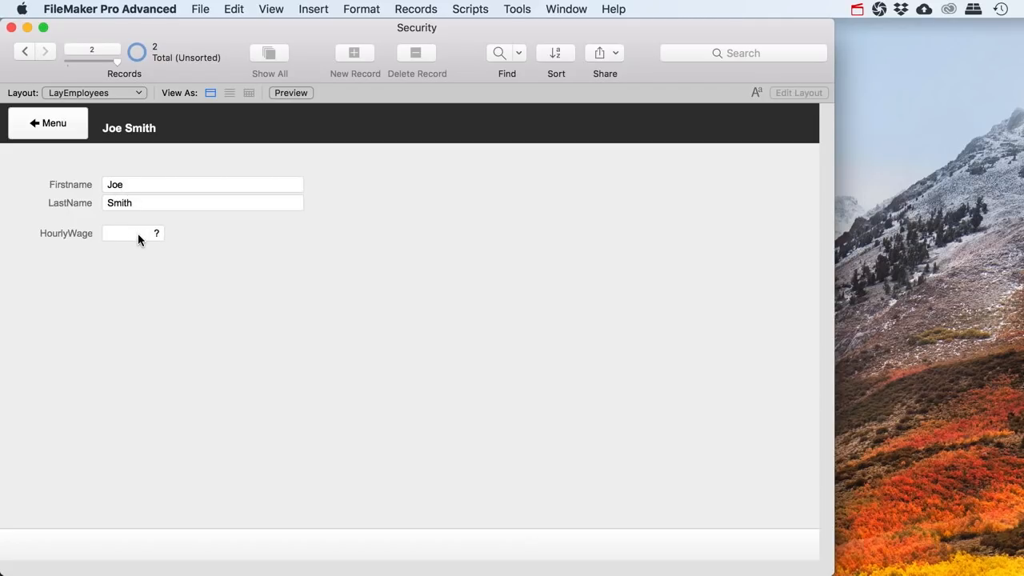
click(22, 52)
click(46, 51)
click(22, 52)
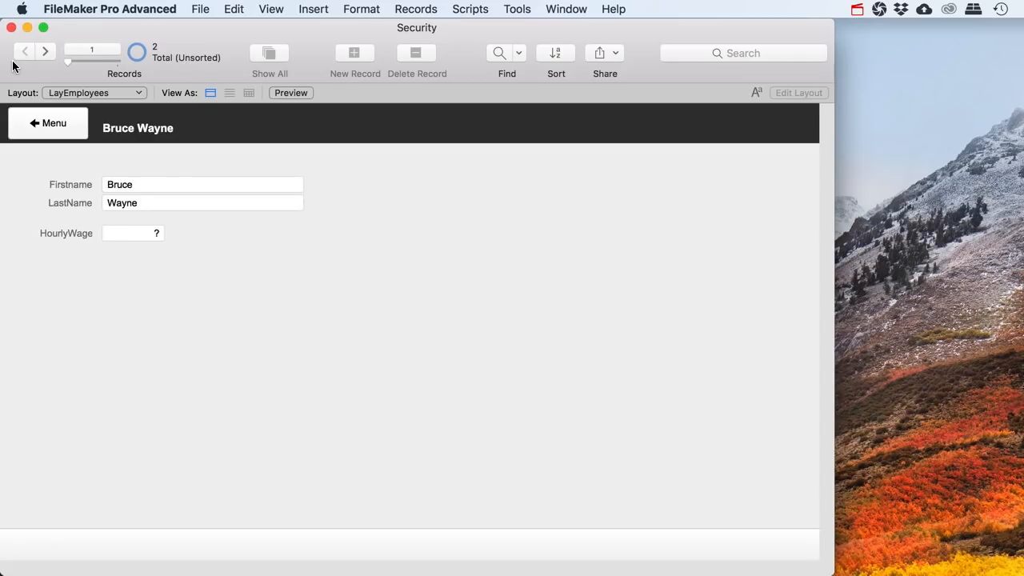
Return to Menu by way of the Employees layout and check which scripts the Scripts menu offers
click(61, 131)
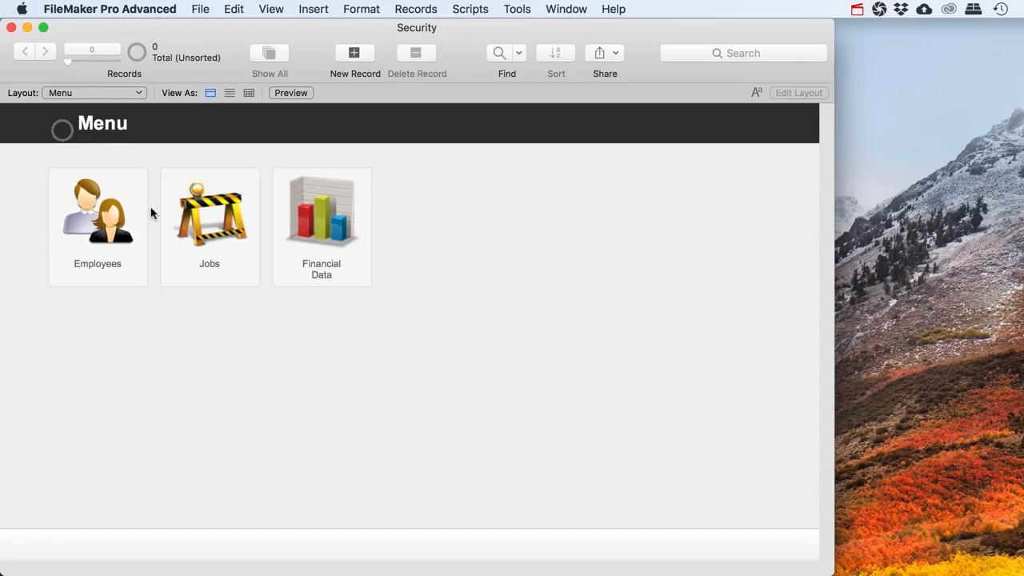
click(114, 263)
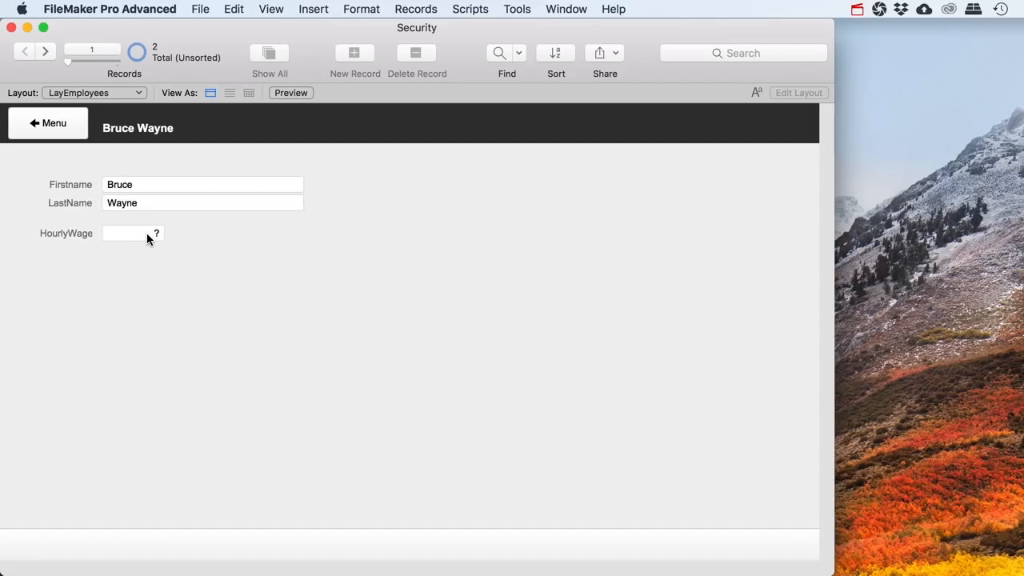
click(60, 137)
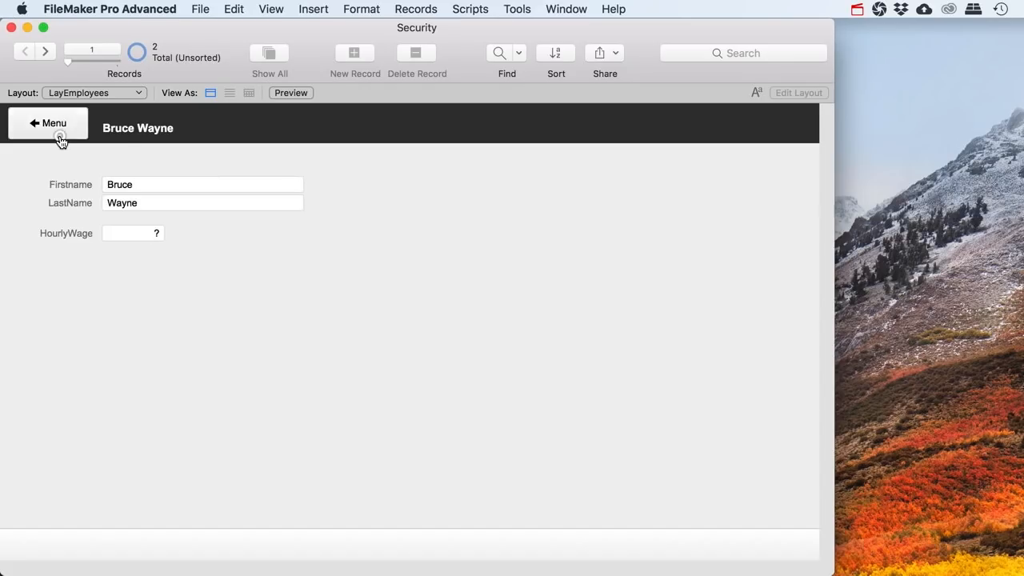
click(468, 9)
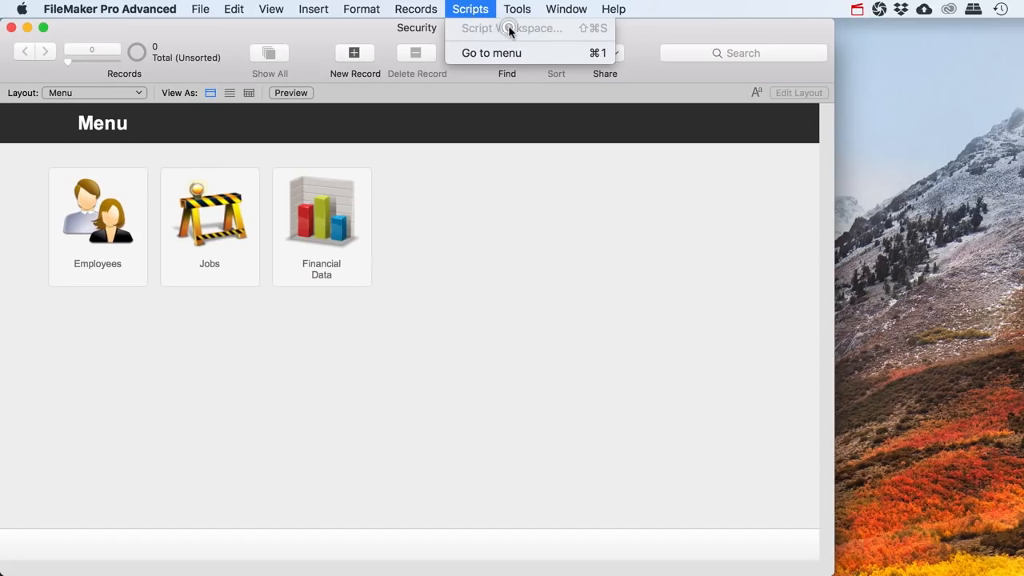
click(470, 9)
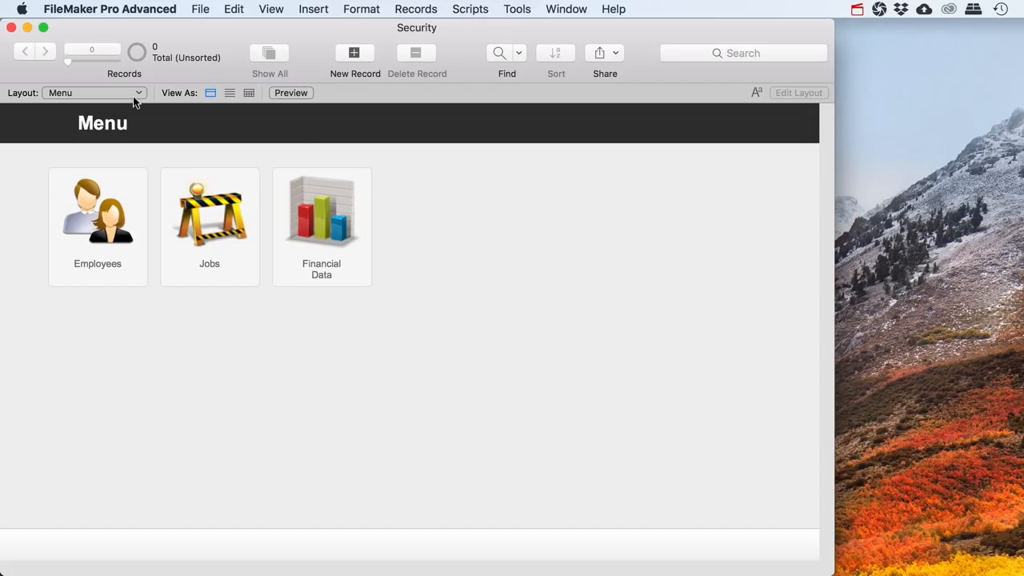
Close the Security file, reopen it from Open Recent, and sign in with the full-access Admin account
click(11, 28)
click(200, 8)
mouse_move(324, 99)
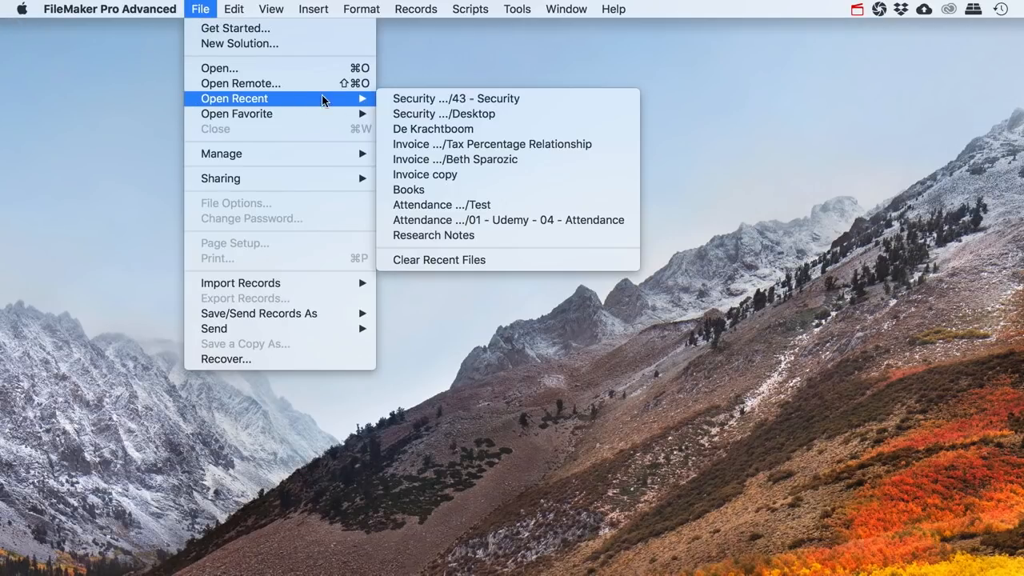
click(432, 99)
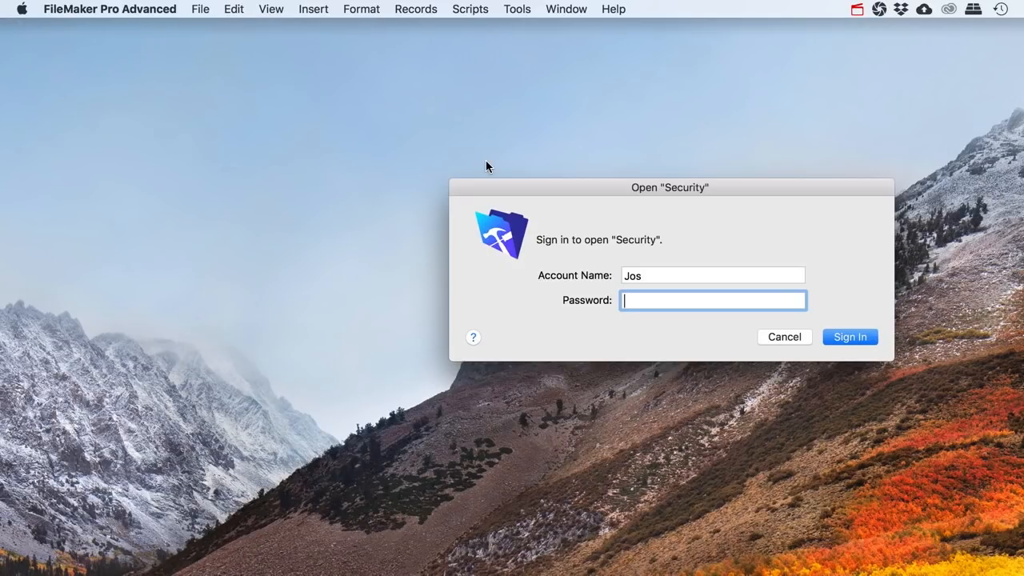
key(shift+Tab)
text(Af)
key(BackSpace)
text(dmin)
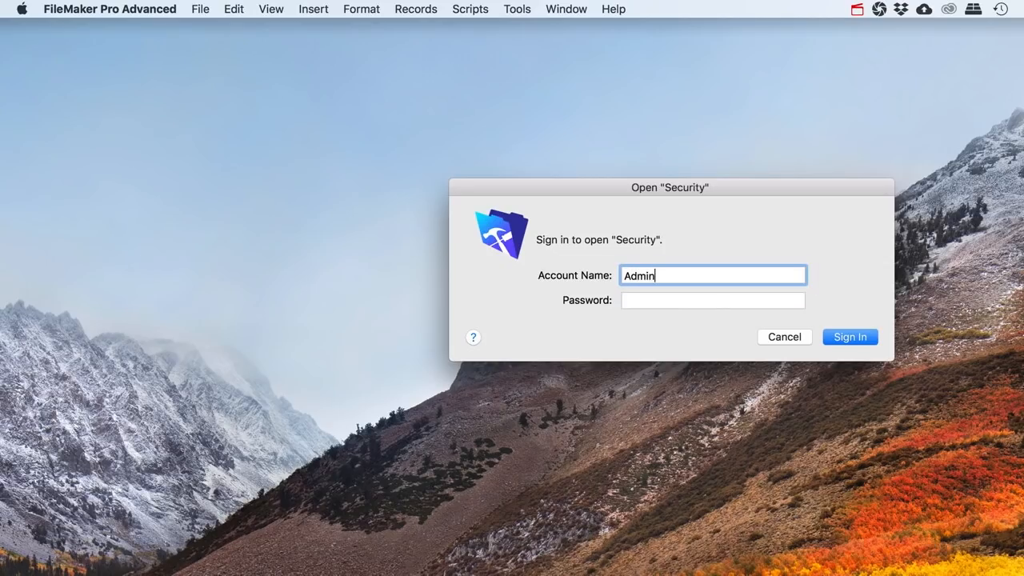
key(Return)
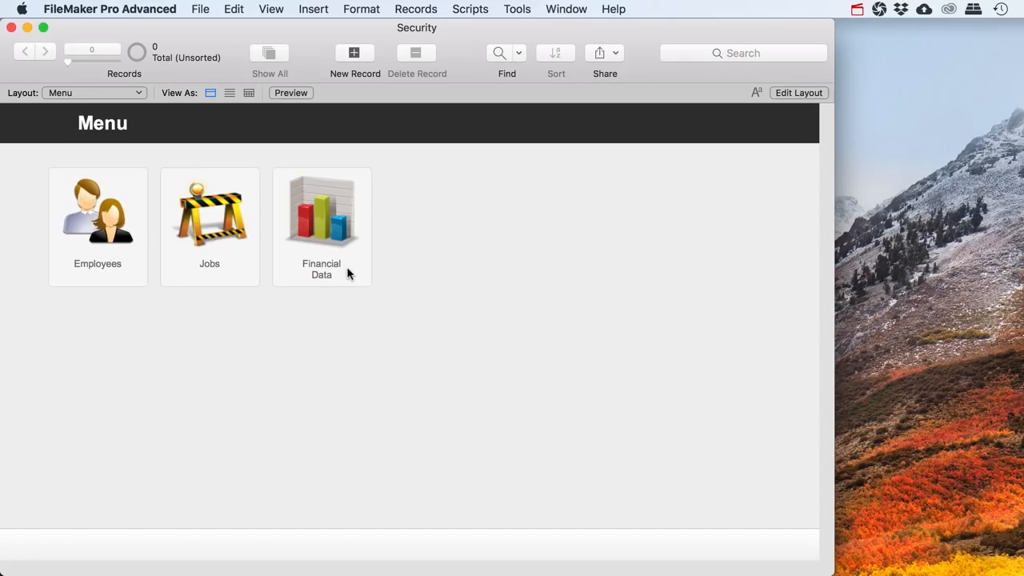
In Script Workspace, create a new re-login script named for the employee account
click(470, 9)
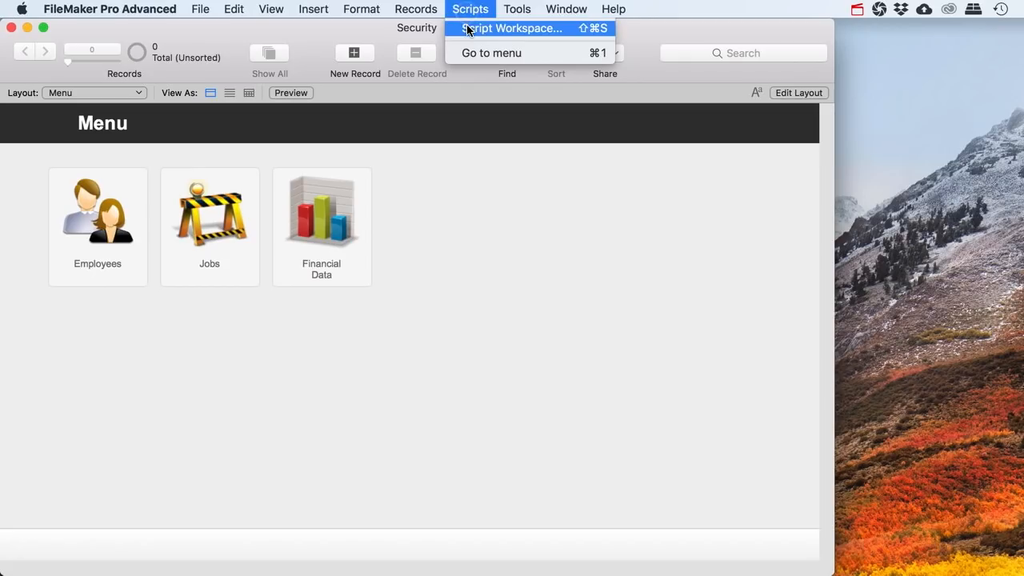
click(469, 30)
drag(438, 35, 388, 32)
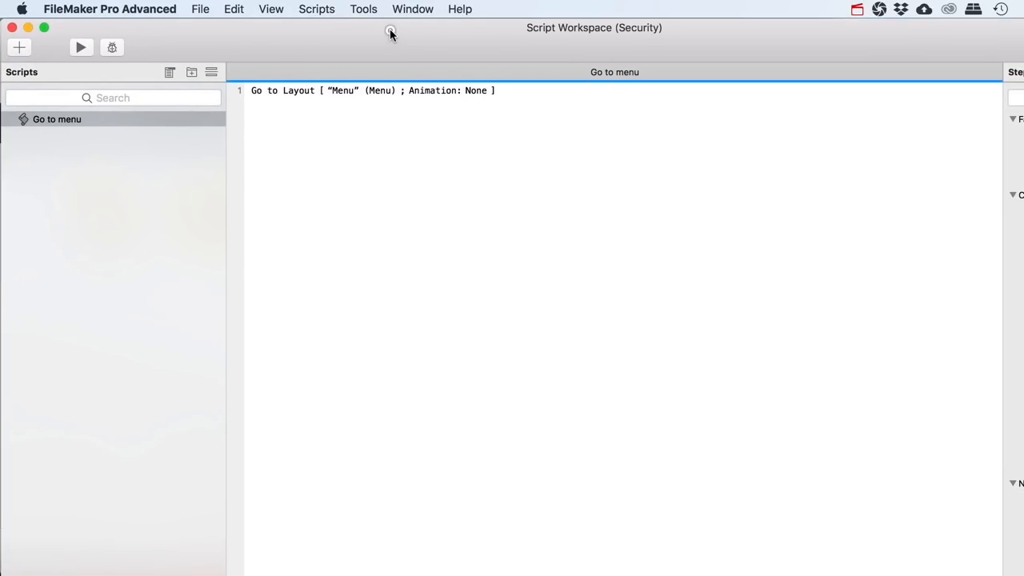
click(19, 48)
text(Re)
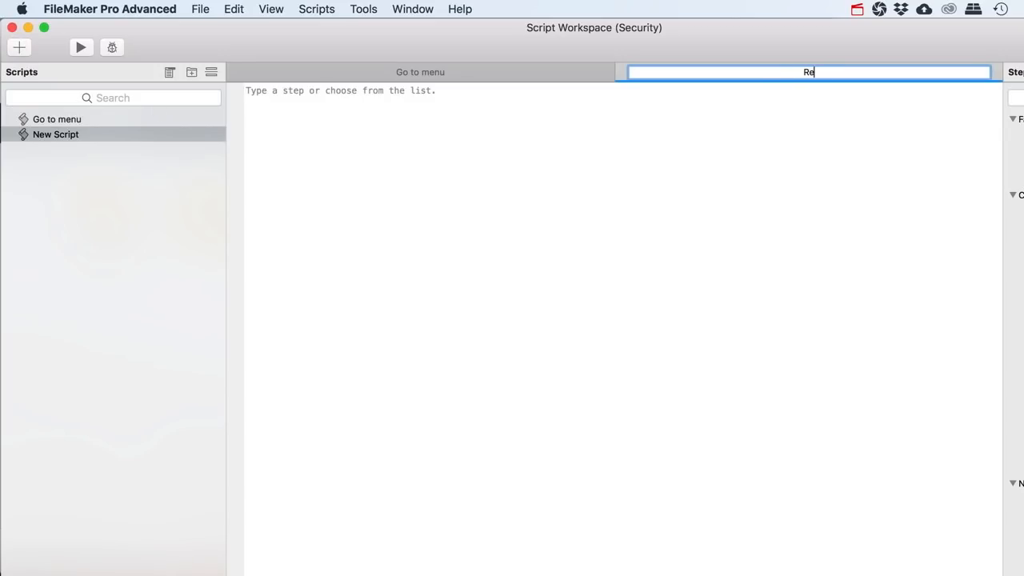
text(-Login - Joe)
key(Return)
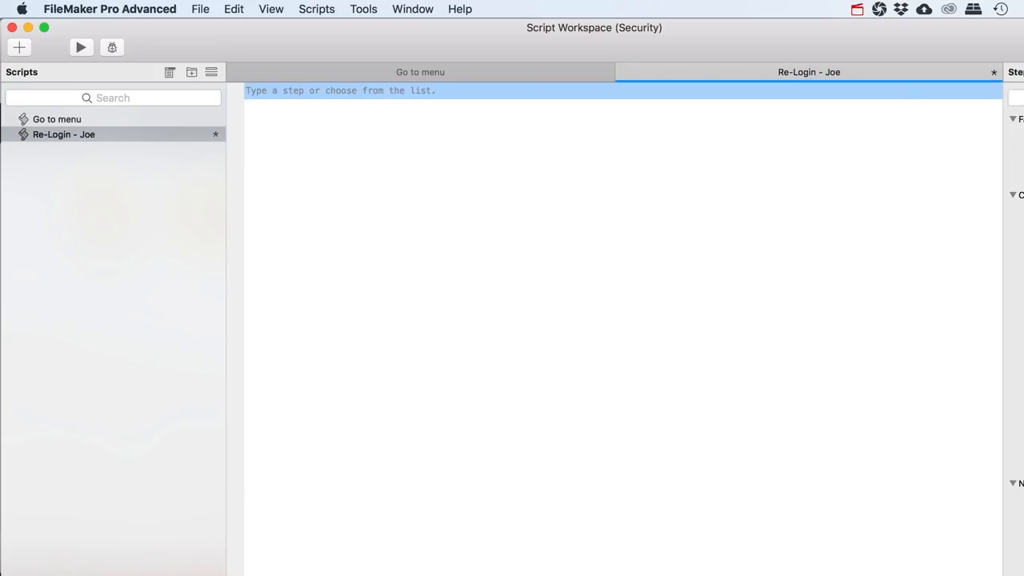
Add a Re-Login step with dialog off and the employee's account name and password, then save
text(re)
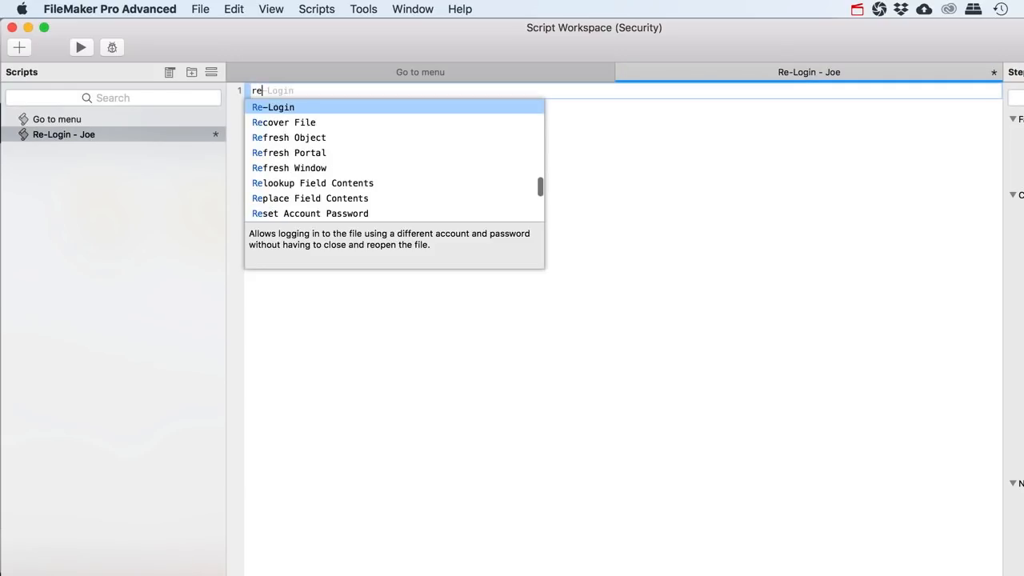
key(Return)
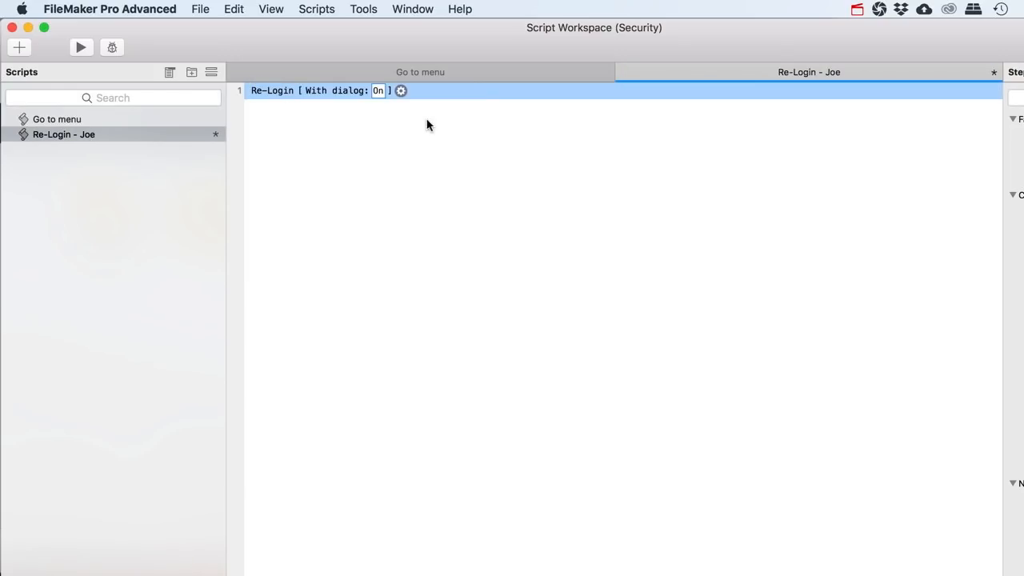
click(379, 91)
click(404, 90)
text("Joe")
key(Tab)
text(Joe)
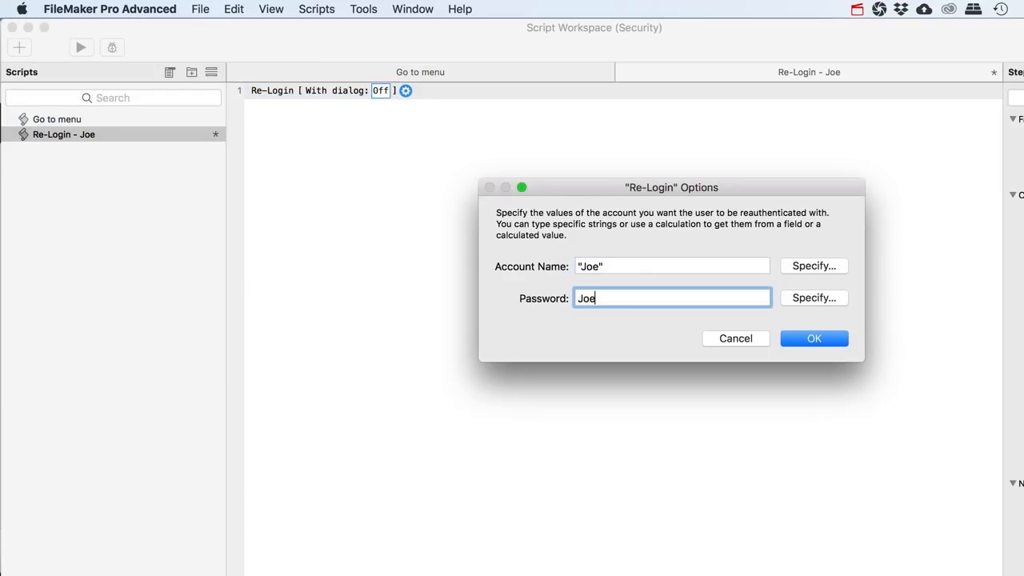
click(794, 338)
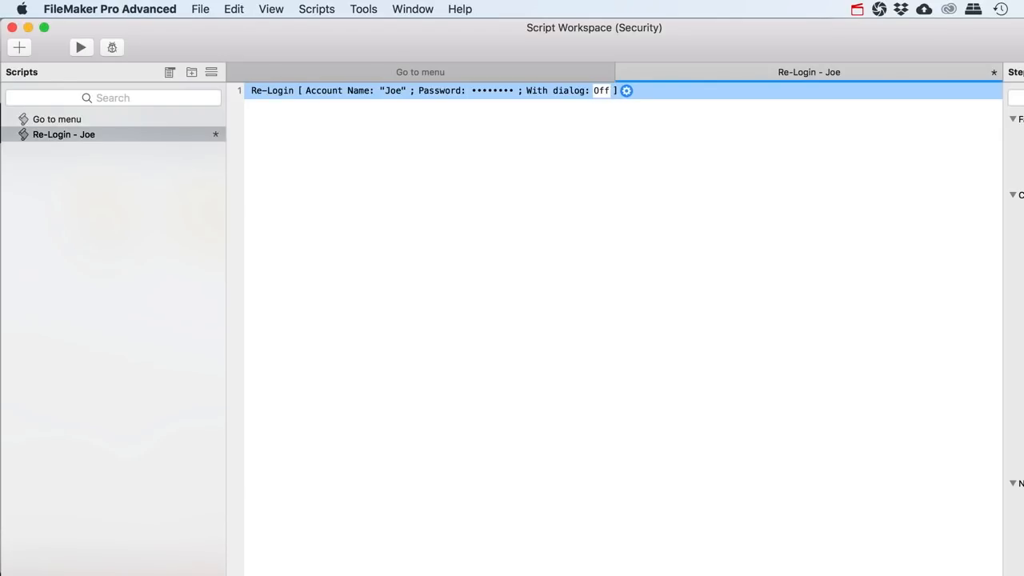
drag(1023, 575, 996, 544)
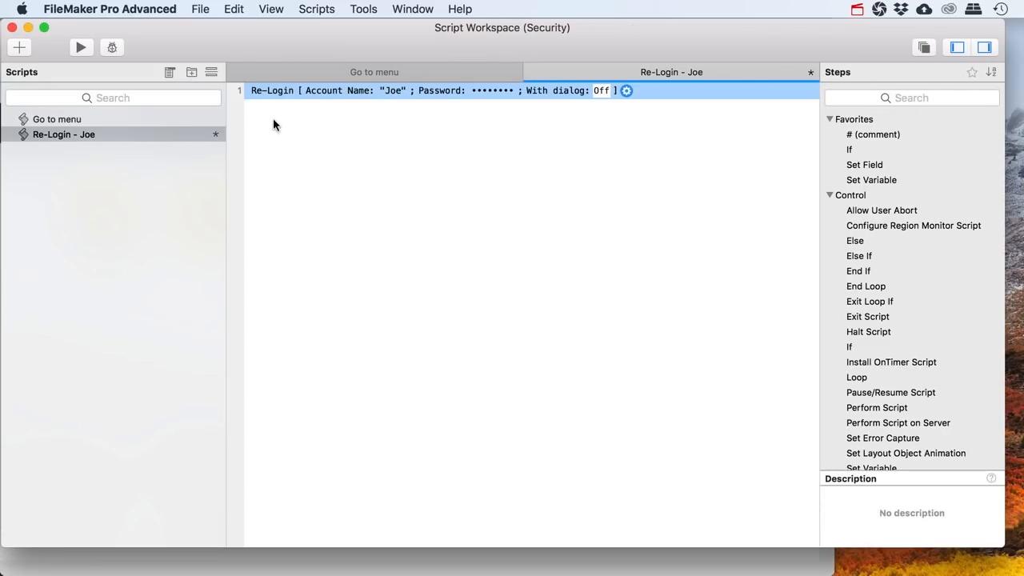
key(super+s)
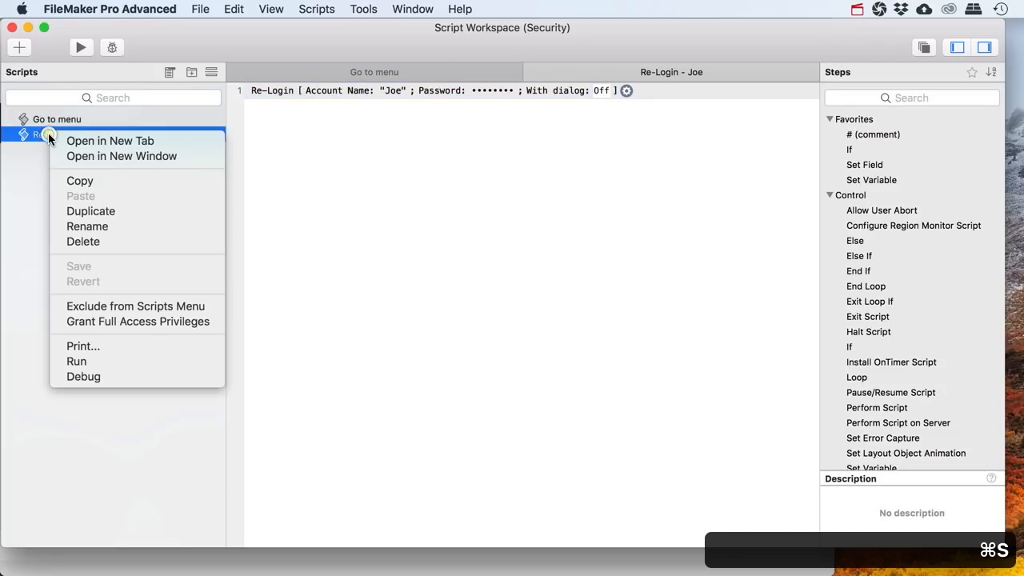
Duplicate the employee re-login script and rename the copy 'Re-Login - Admin'
click(90, 211)
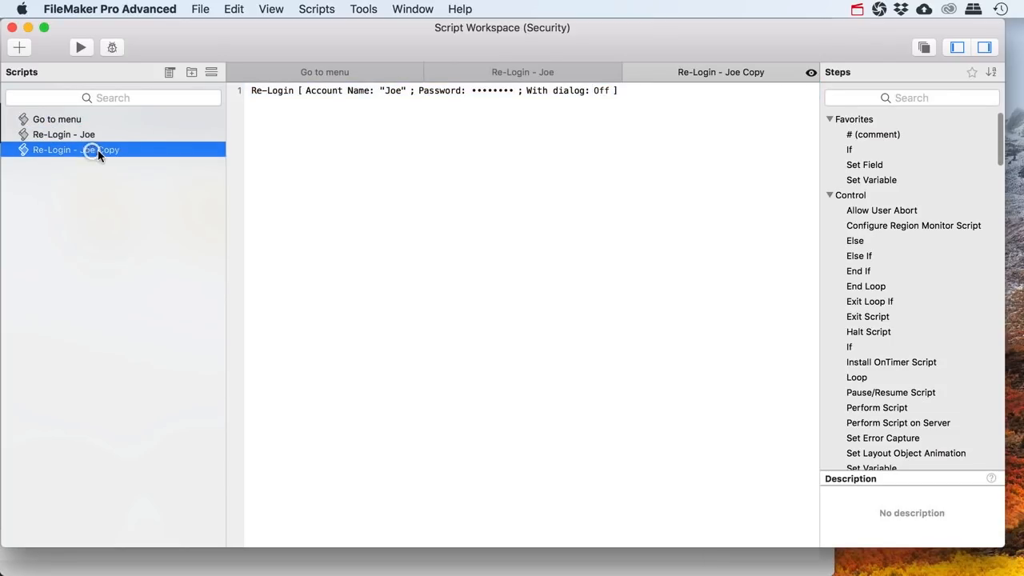
click(91, 149)
click(79, 149)
drag(79, 149, 181, 155)
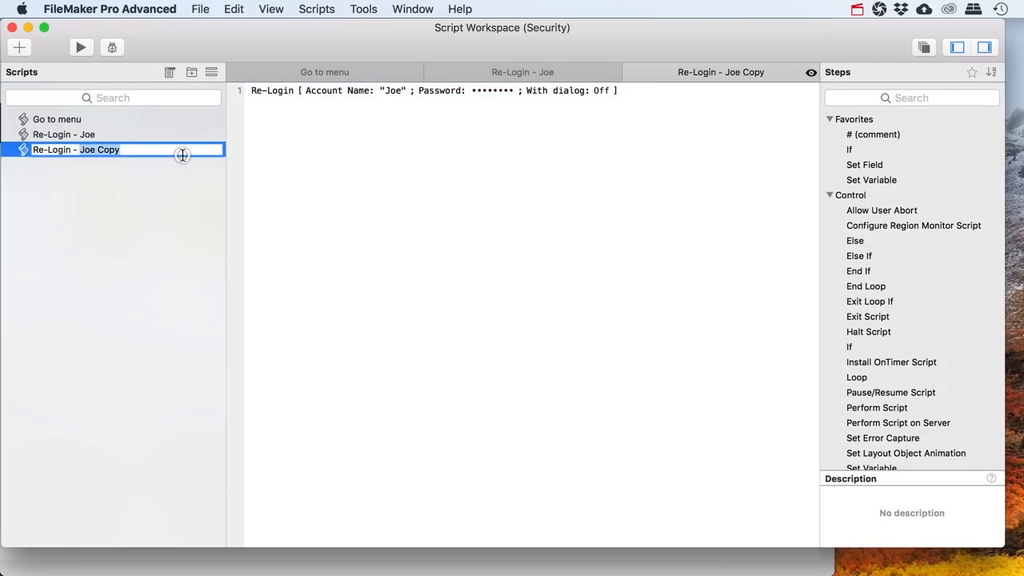
text(Admin)
key(Return)
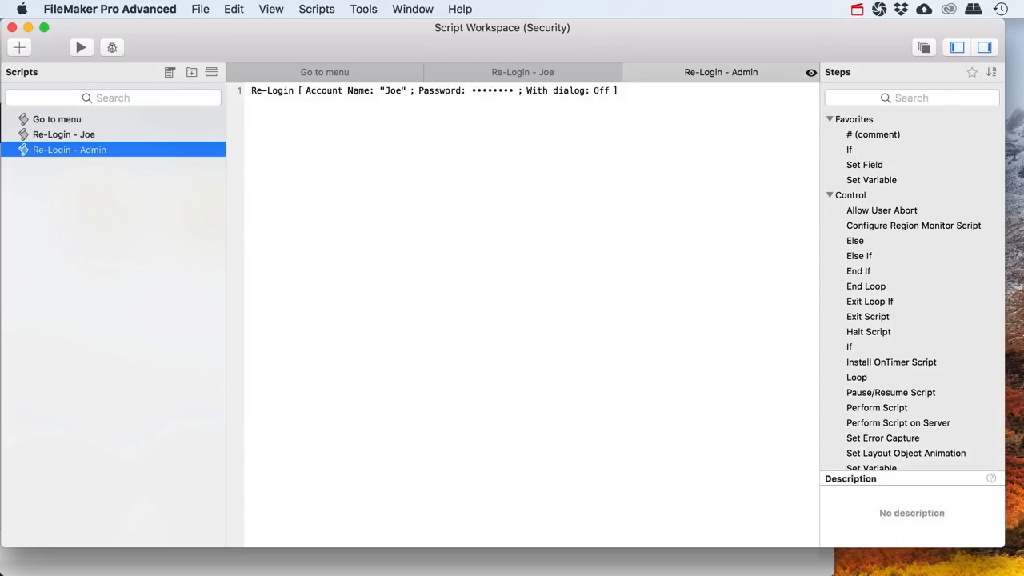
Set the copy's Re-Login step to account 'Admin' with an empty password, and save
click(606, 90)
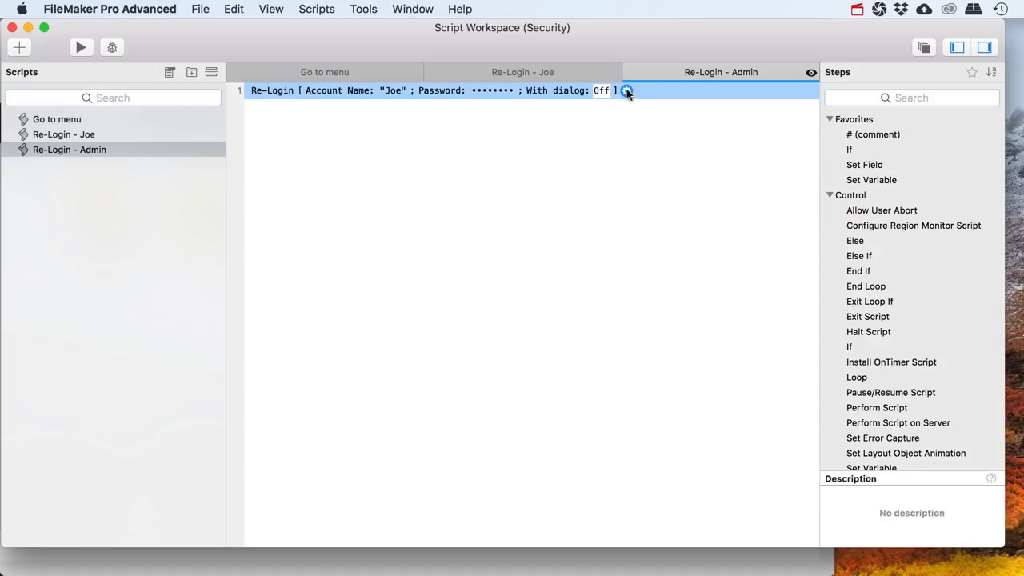
click(86, 136)
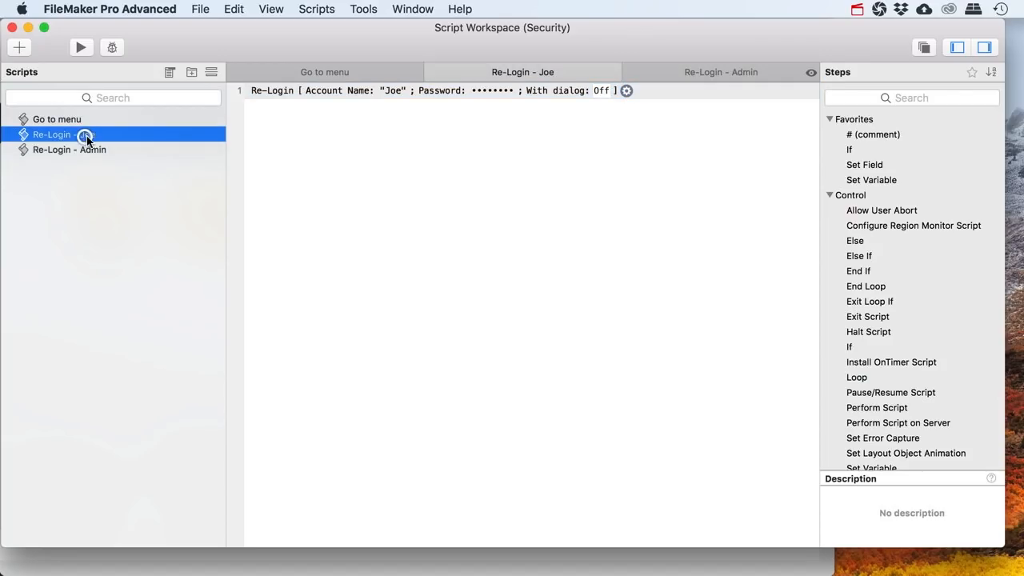
click(50, 152)
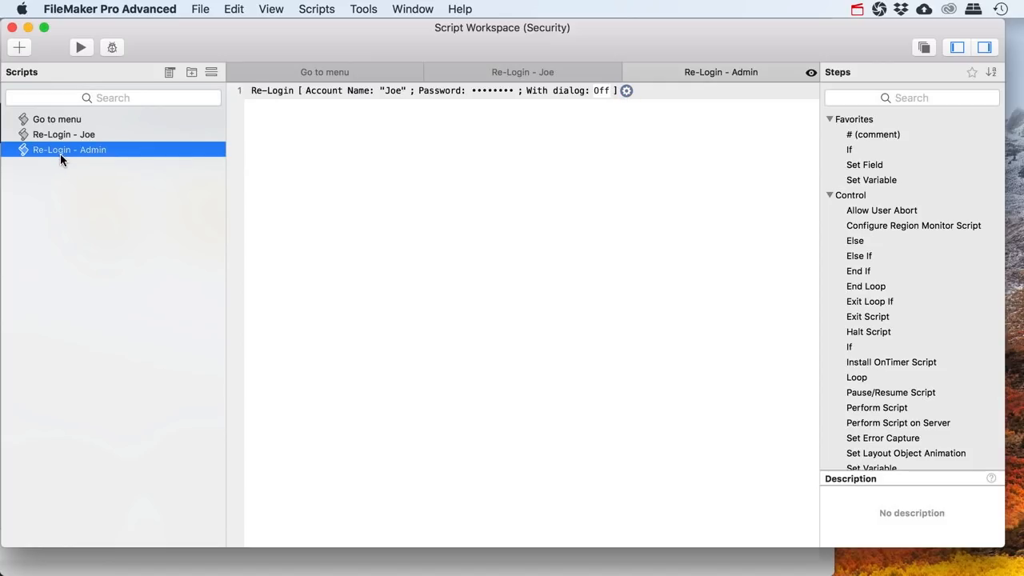
click(626, 90)
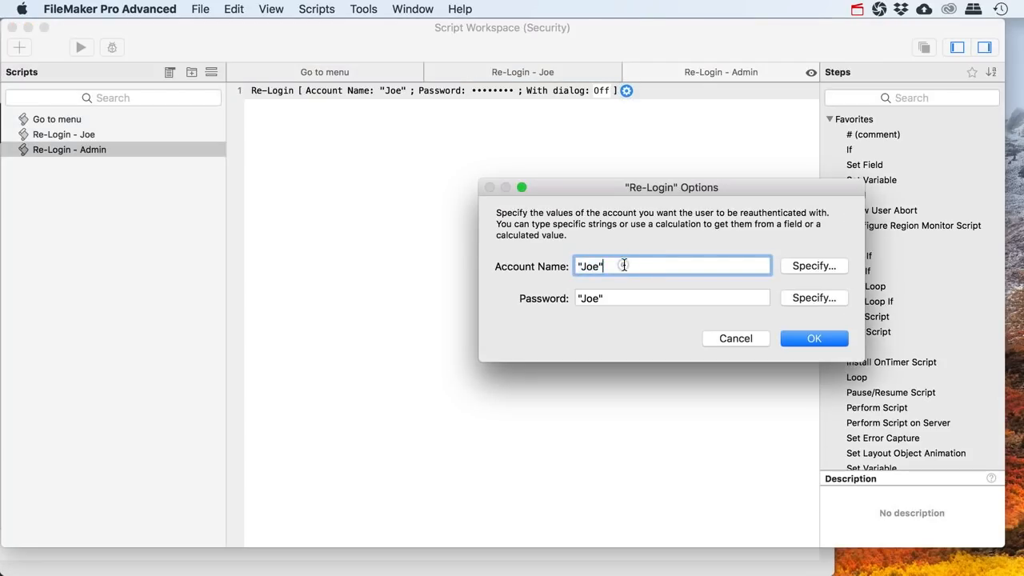
text(Admin)
key(Tab)
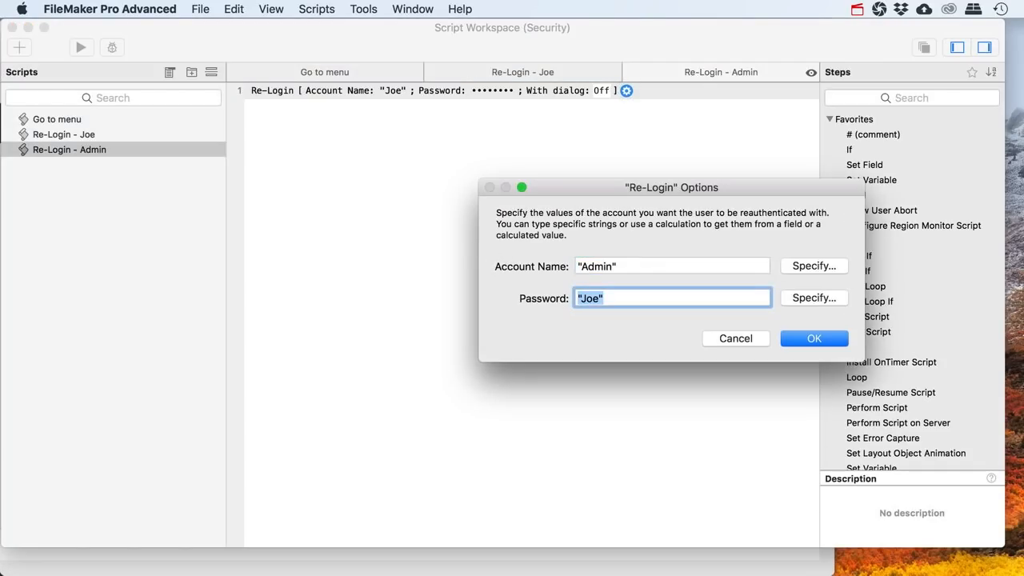
key(BackSpace)
click(804, 338)
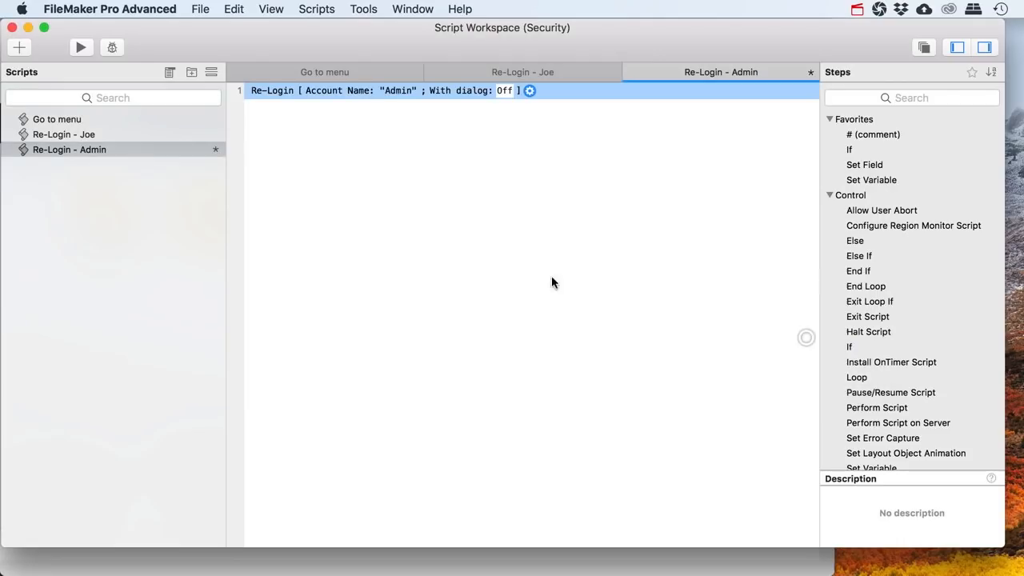
key(super+s)
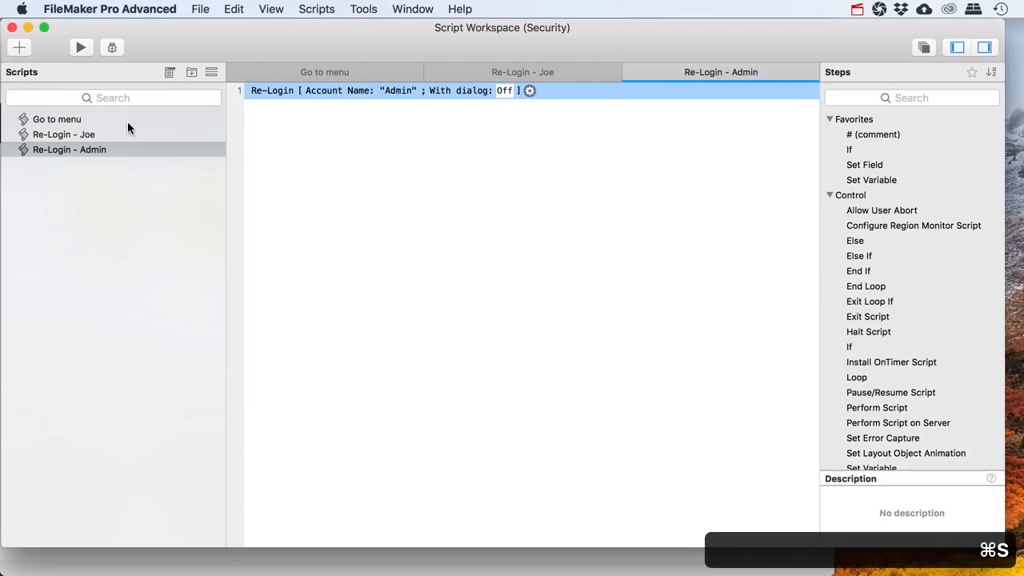
drag(235, 52, 251, 389)
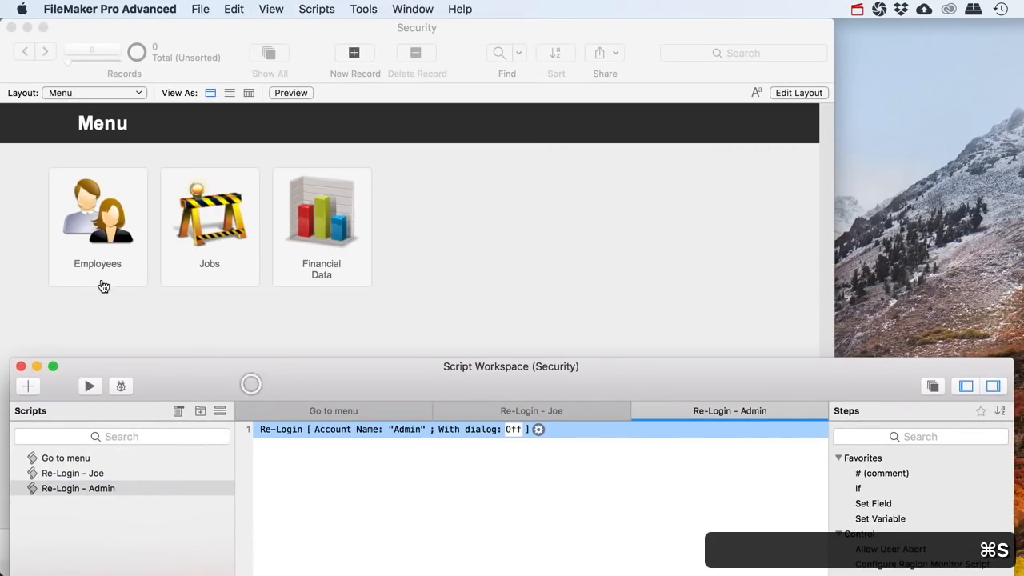
On the Employees layout, run the employee re-login script so HourlyWage shows ?
click(98, 268)
click(94, 248)
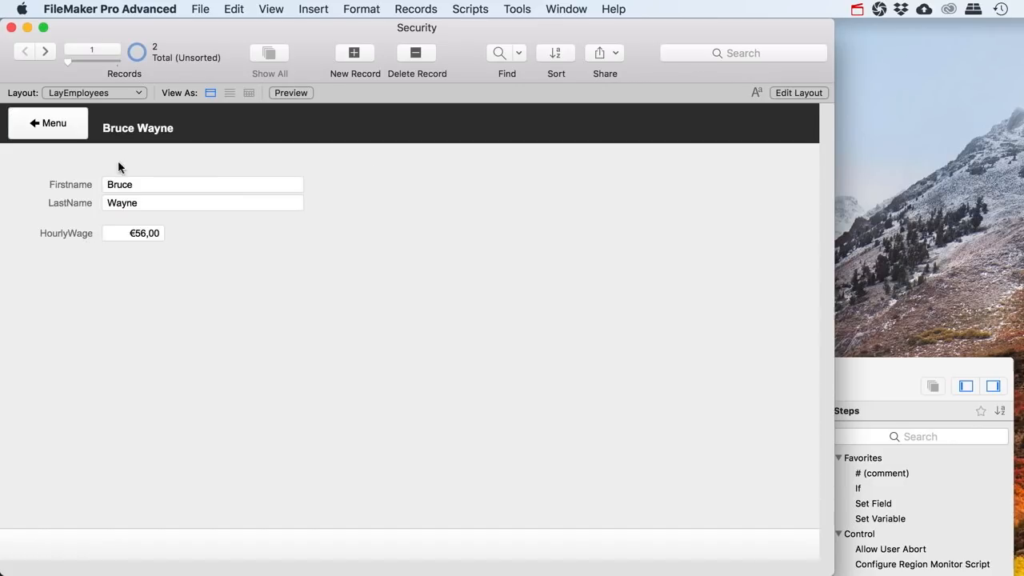
click(844, 381)
click(73, 473)
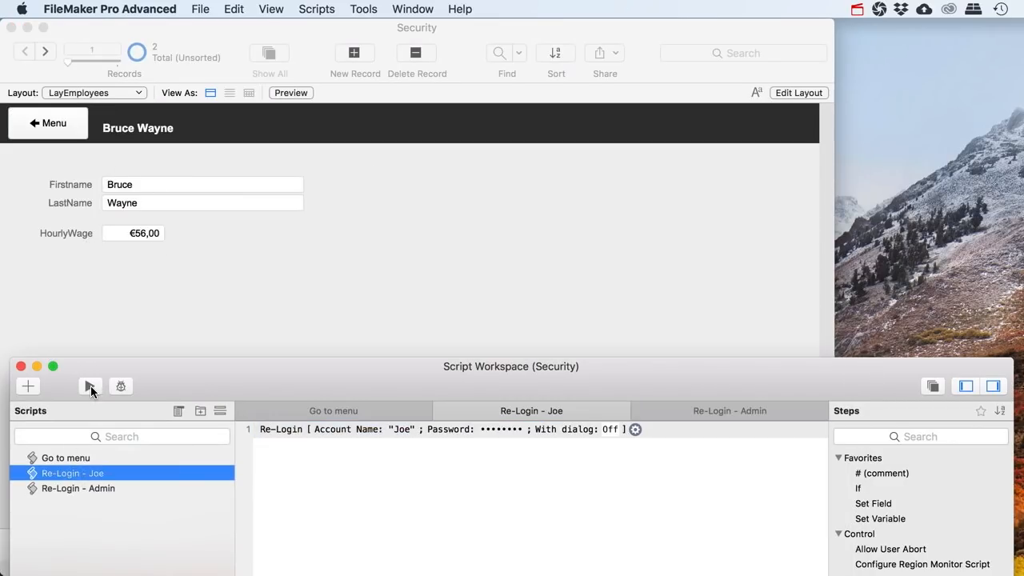
click(90, 387)
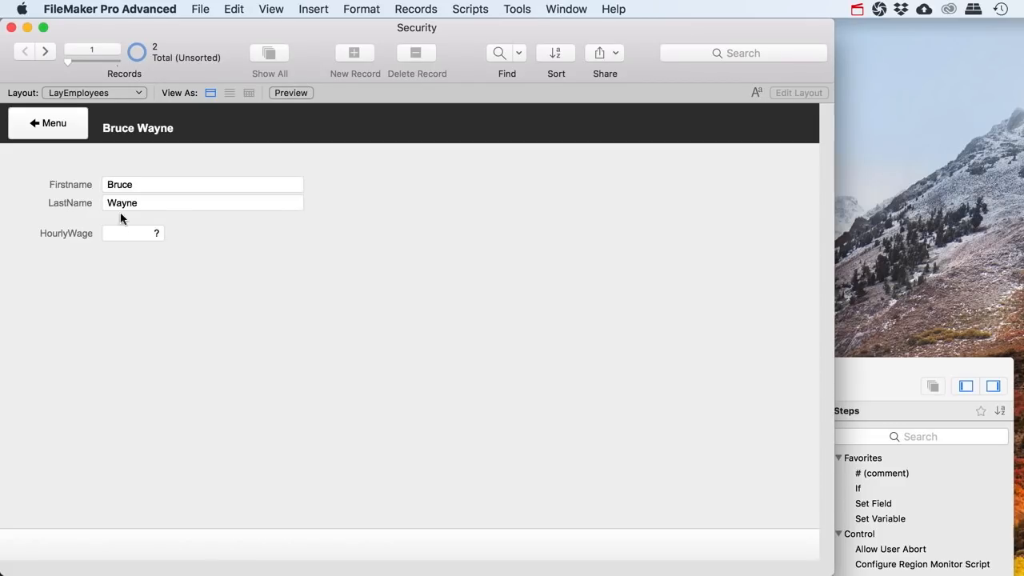
Run Re-Login - Admin so HourlyWage shows €56,00, then return to the Menu layout
key(super+shift+s)
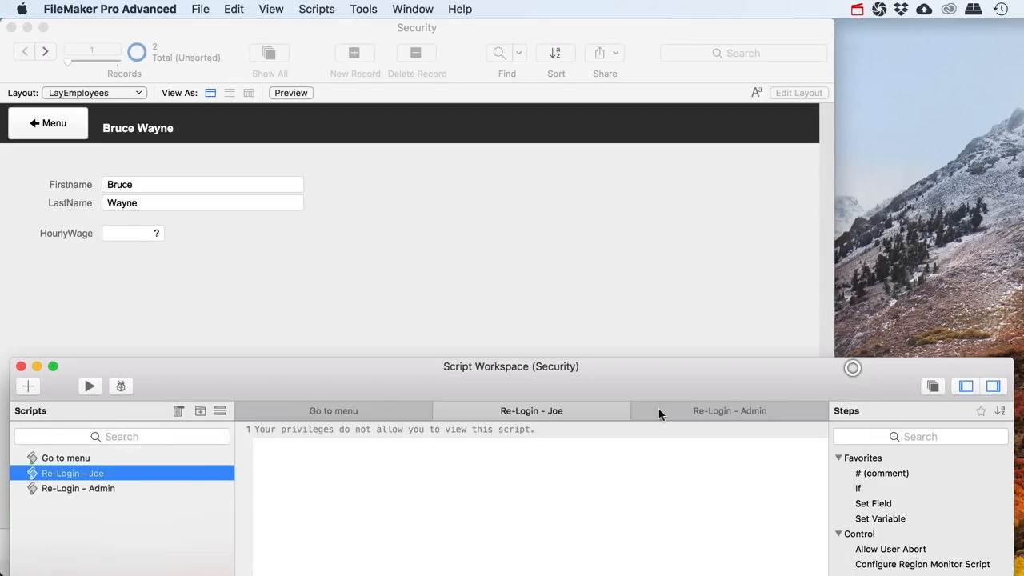
click(94, 488)
click(92, 386)
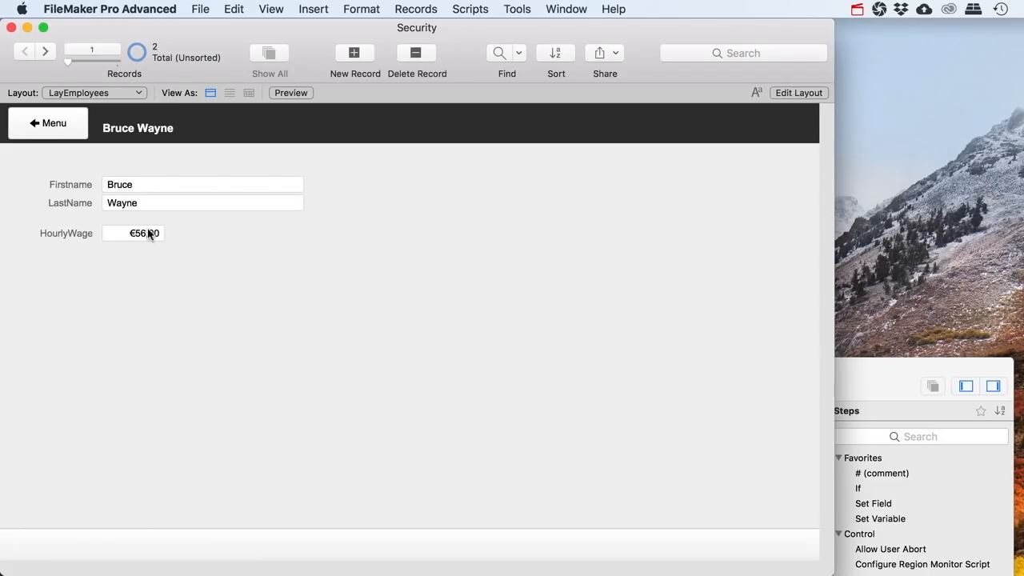
click(862, 372)
drag(395, 379, 382, 368)
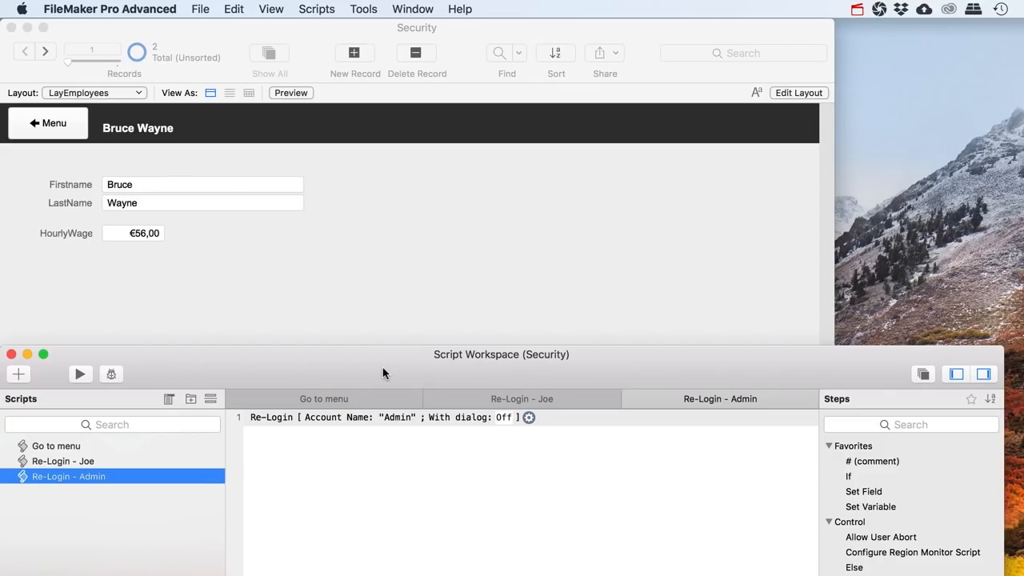
click(236, 306)
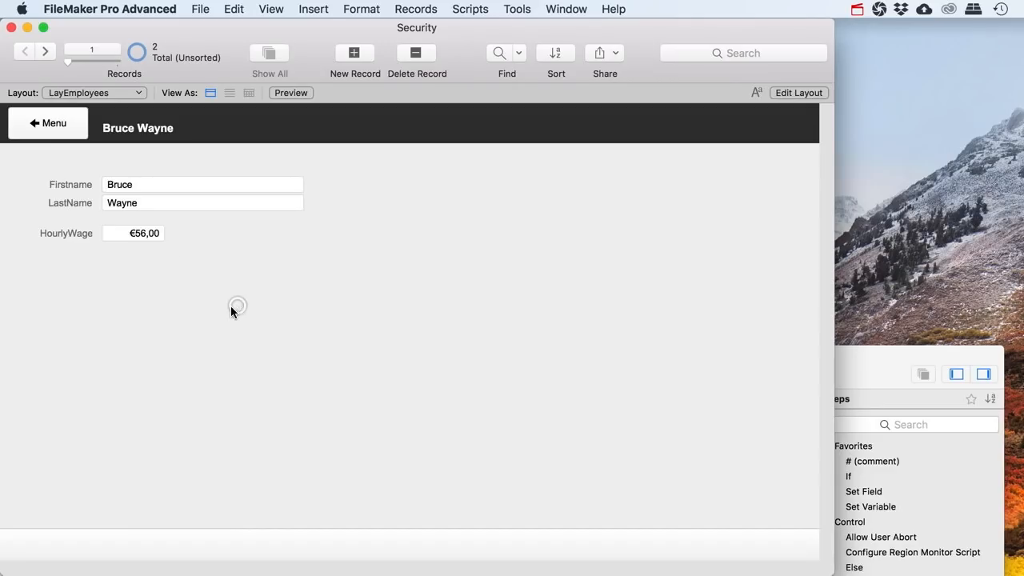
click(47, 126)
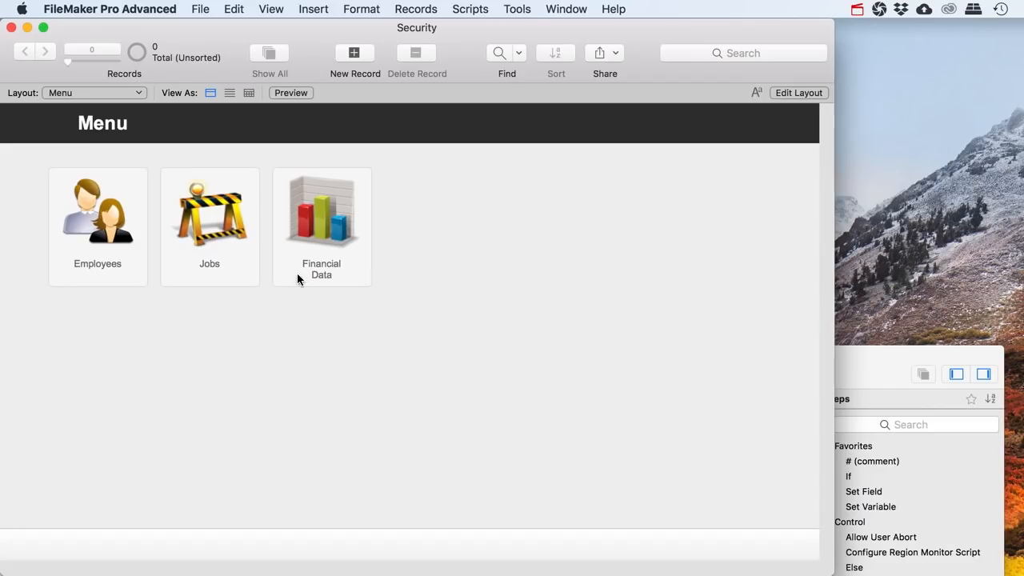
In Layout mode, set the Financial Data button's action type to Single Step
click(802, 93)
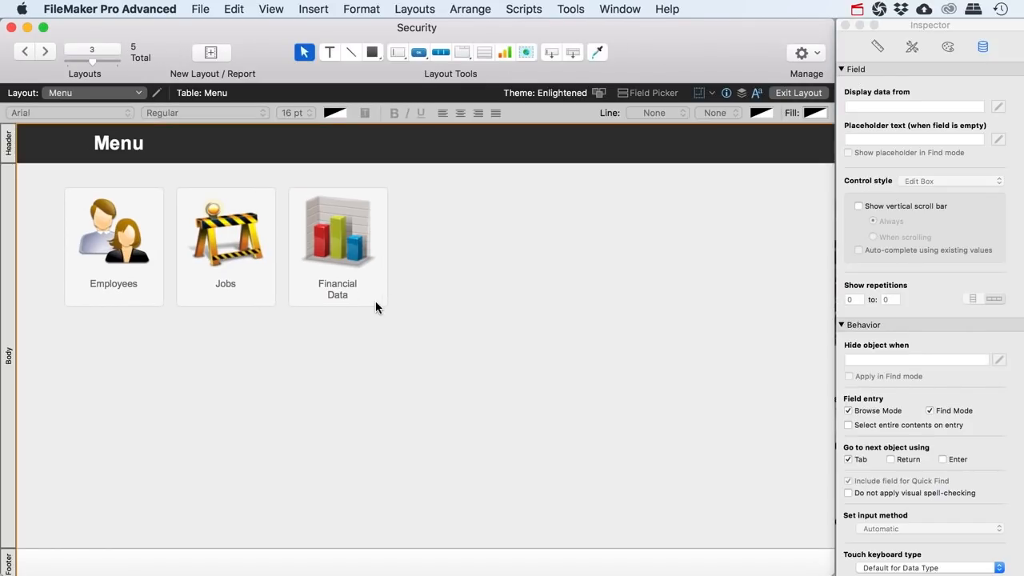
click(377, 303)
right_click(382, 300)
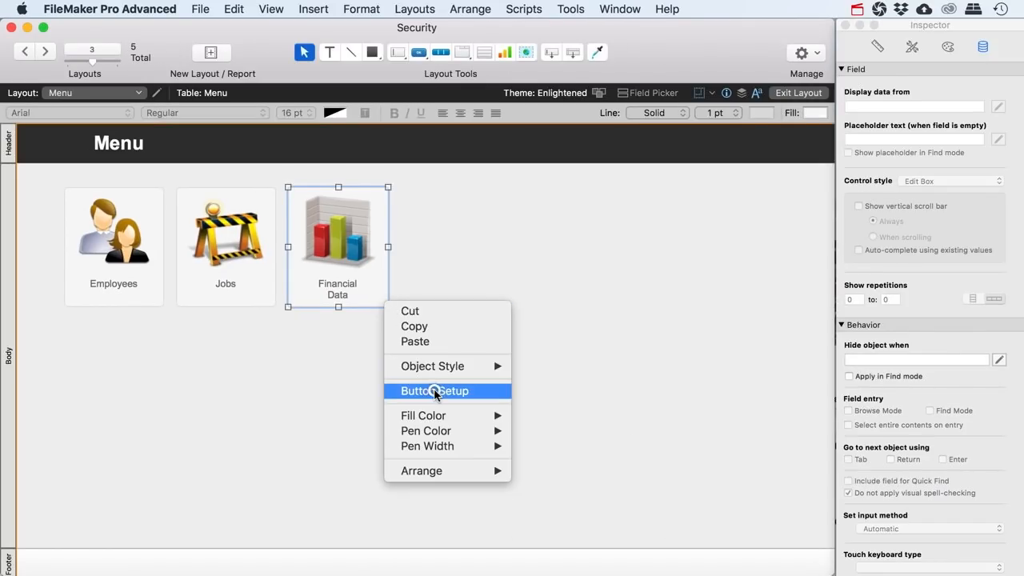
click(434, 391)
click(460, 279)
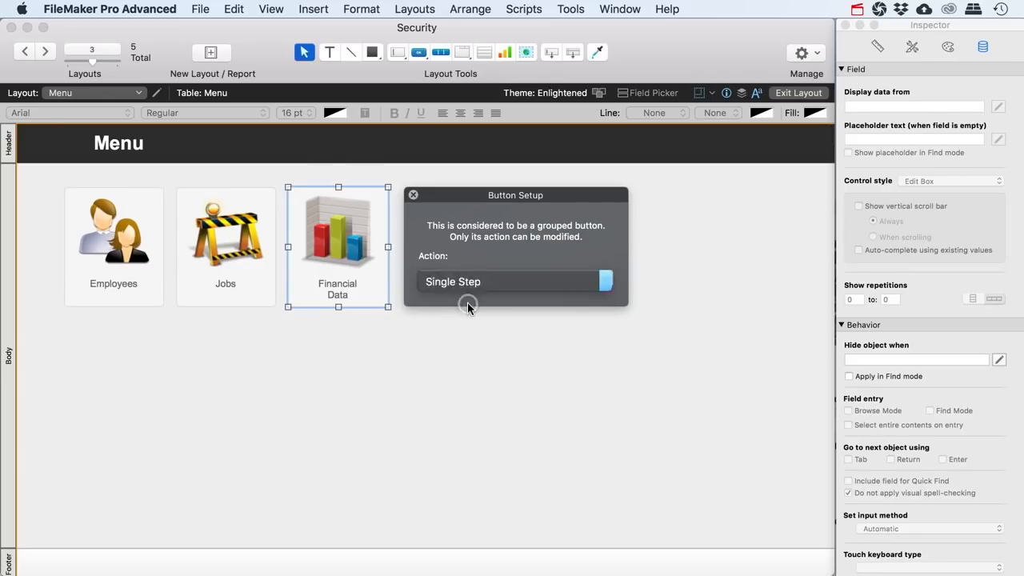
click(467, 306)
Give the button a Go to Layout step targeting the LayJobs layout
click(240, 84)
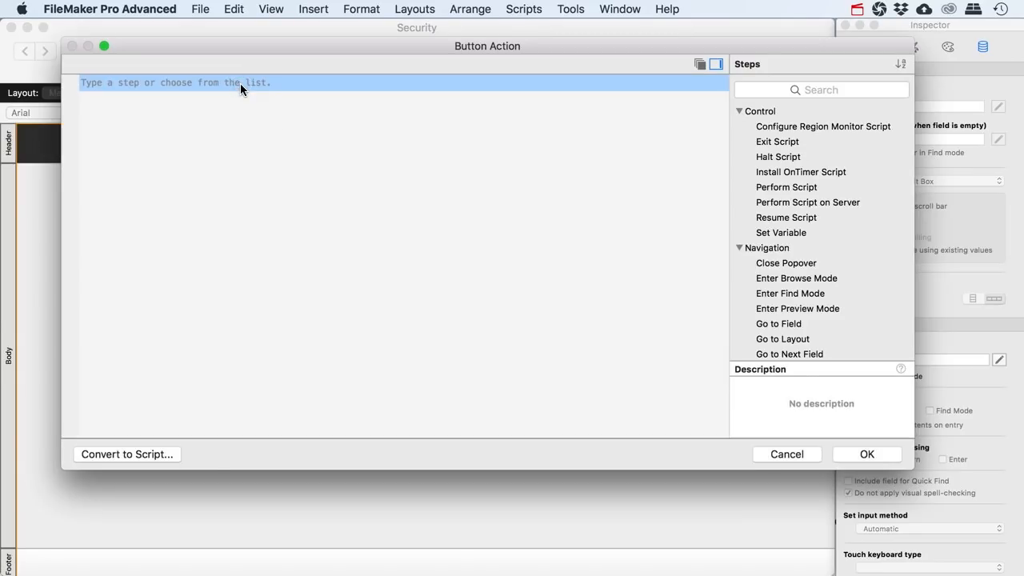
text(Go R)
text(o)
key(BackSpace)
key(BackSpace)
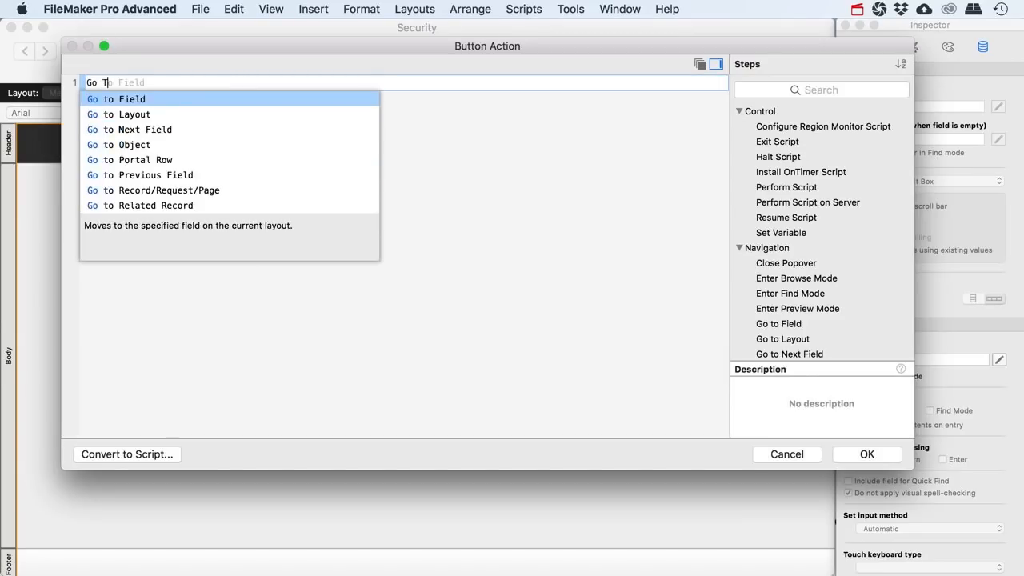
text(To l)
key(Return)
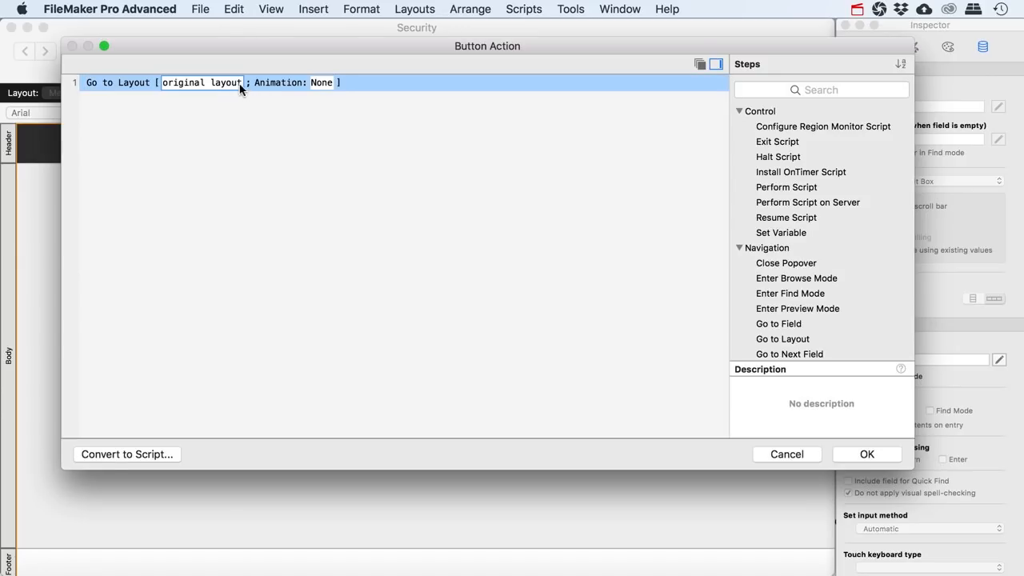
click(204, 82)
click(194, 107)
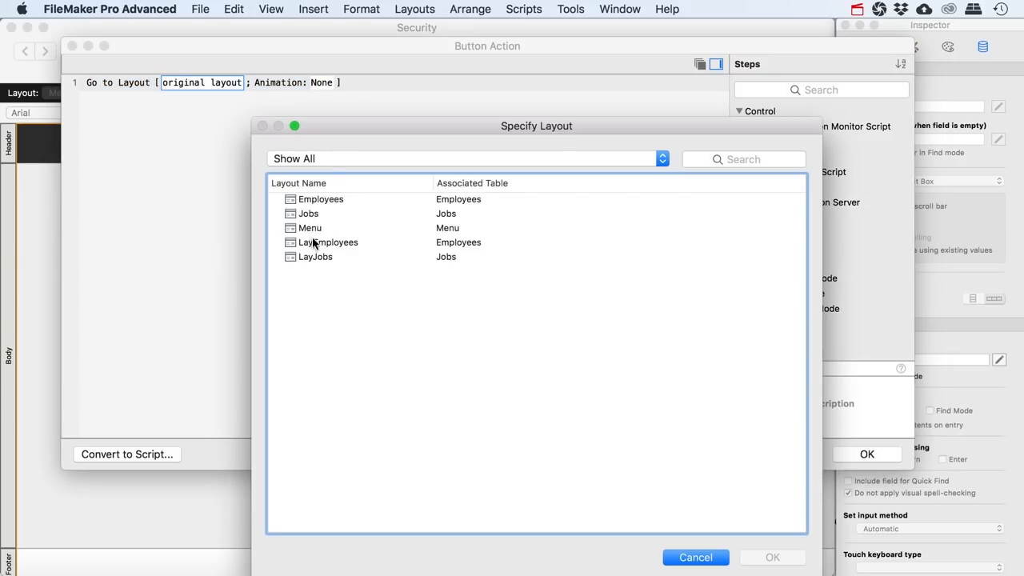
click(314, 244)
click(319, 257)
click(758, 553)
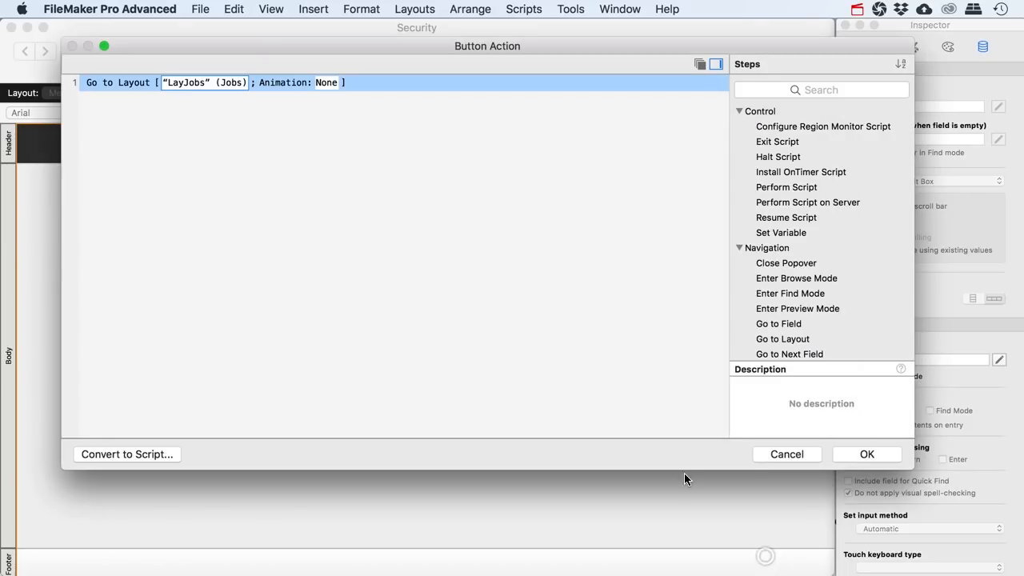
click(866, 453)
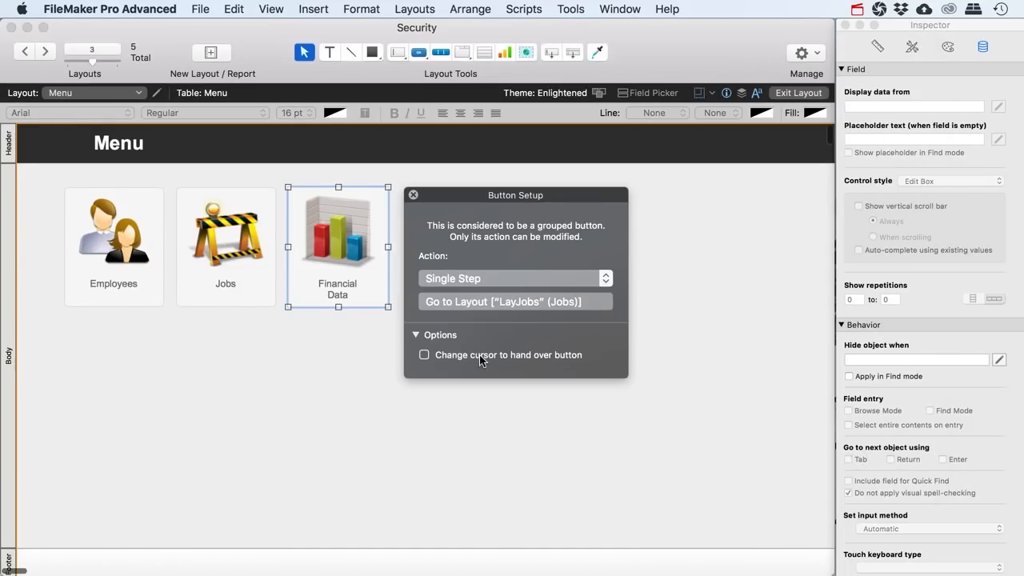
Exit Layout mode, test that Financial Data opens LayJobs, and go back to Menu
click(444, 355)
click(413, 194)
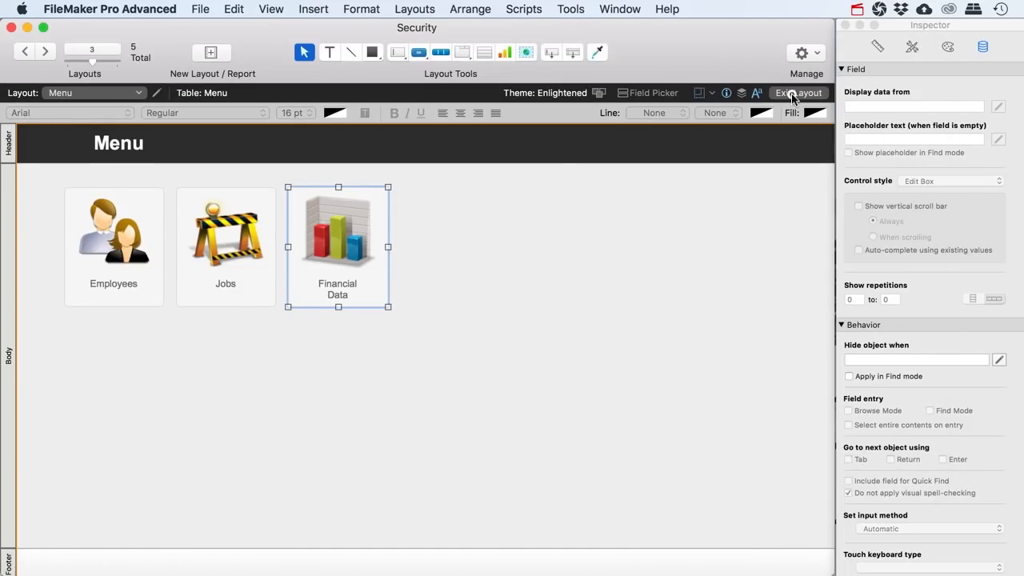
click(798, 93)
click(339, 274)
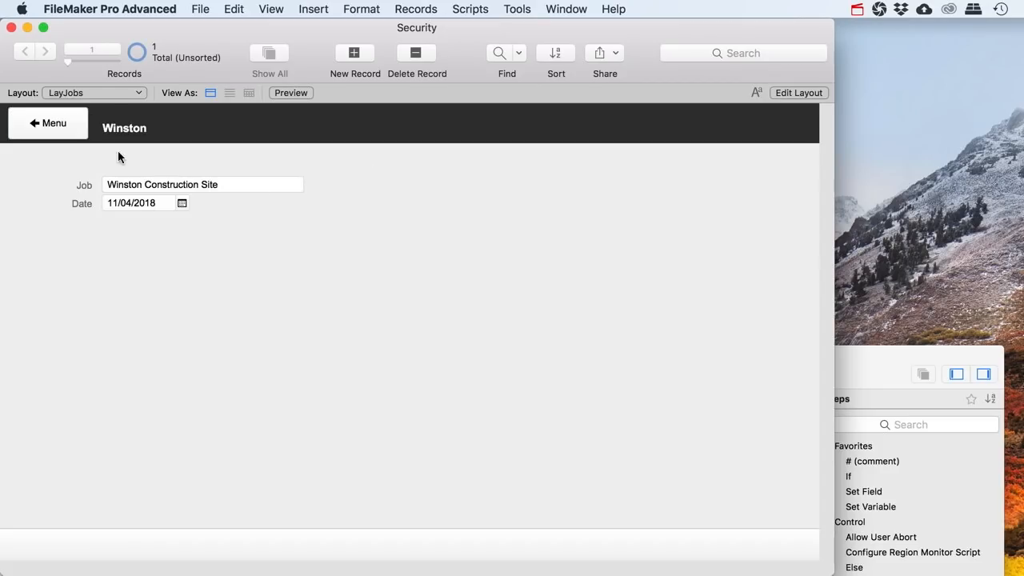
click(70, 134)
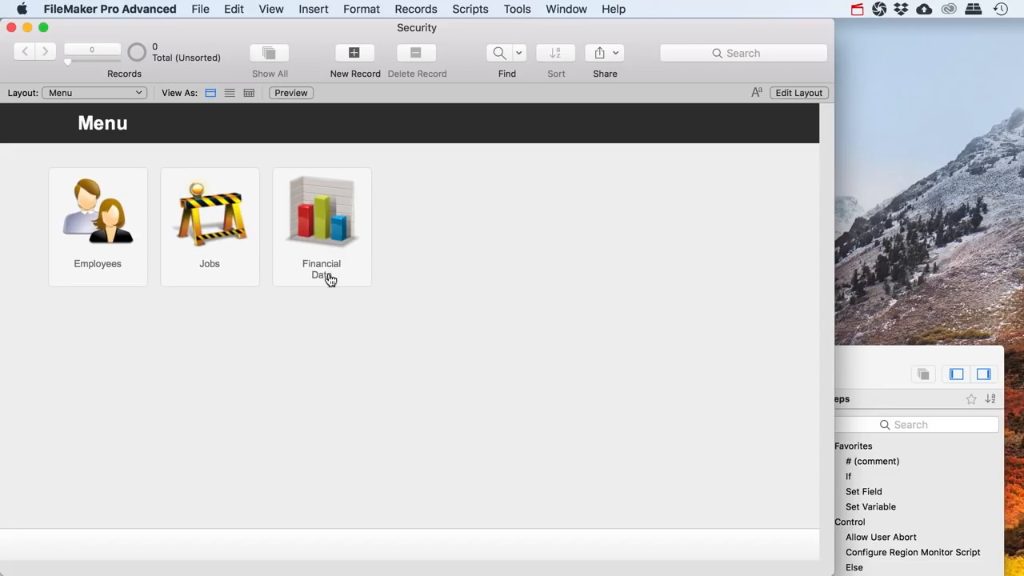
click(200, 9)
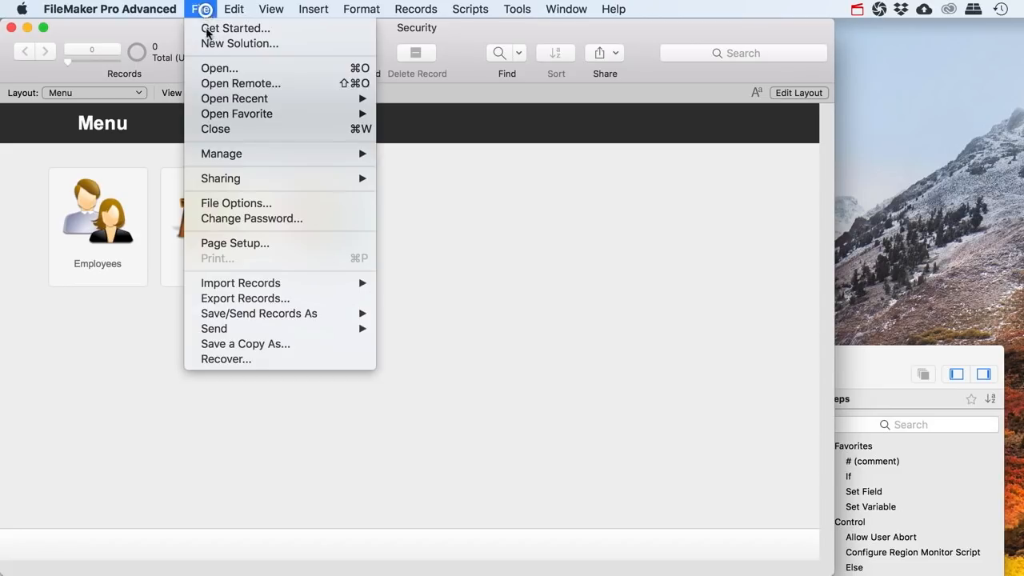
mouse_move(233, 153)
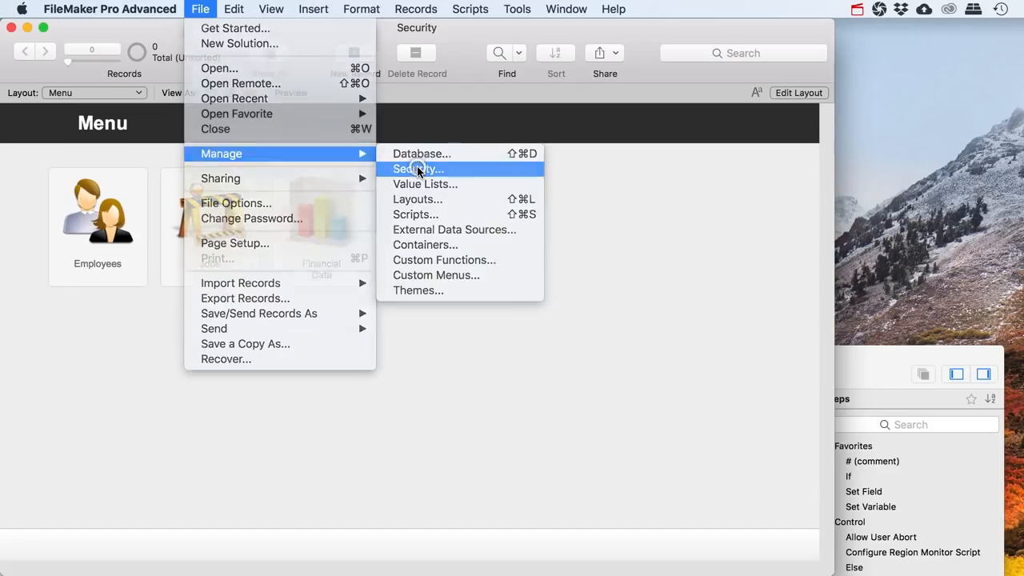
click(419, 168)
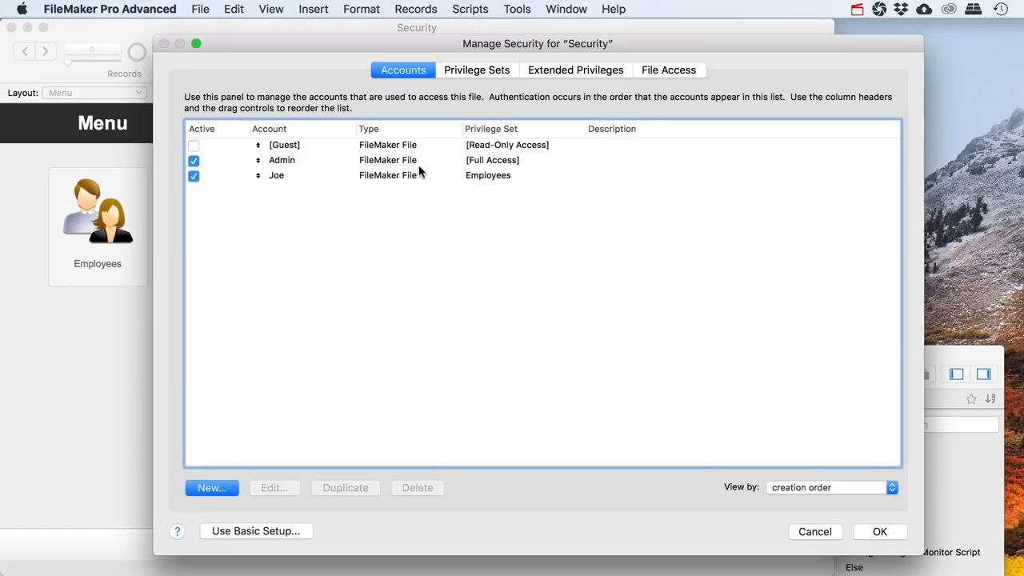
click(464, 71)
double_click(234, 190)
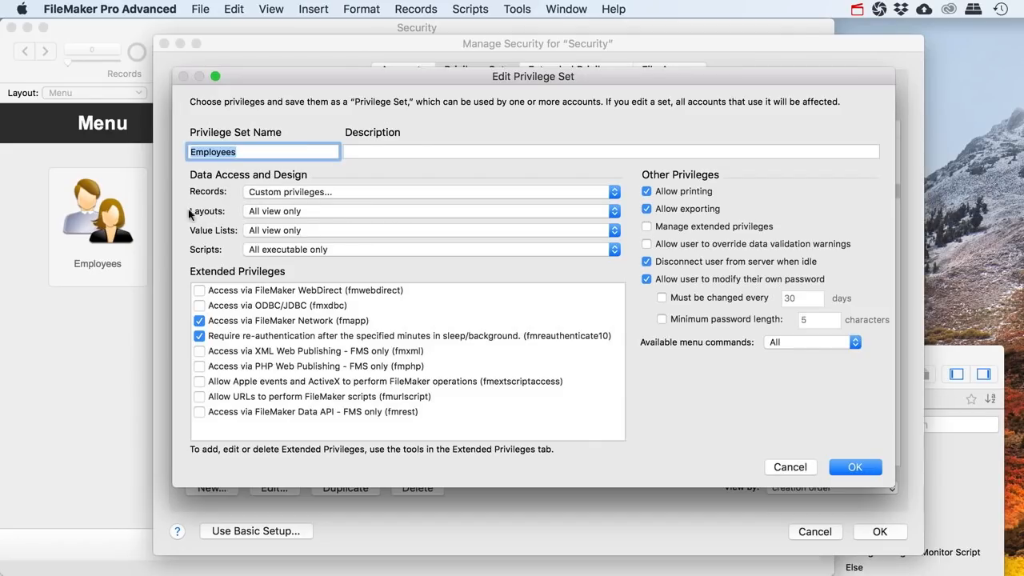
click(614, 211)
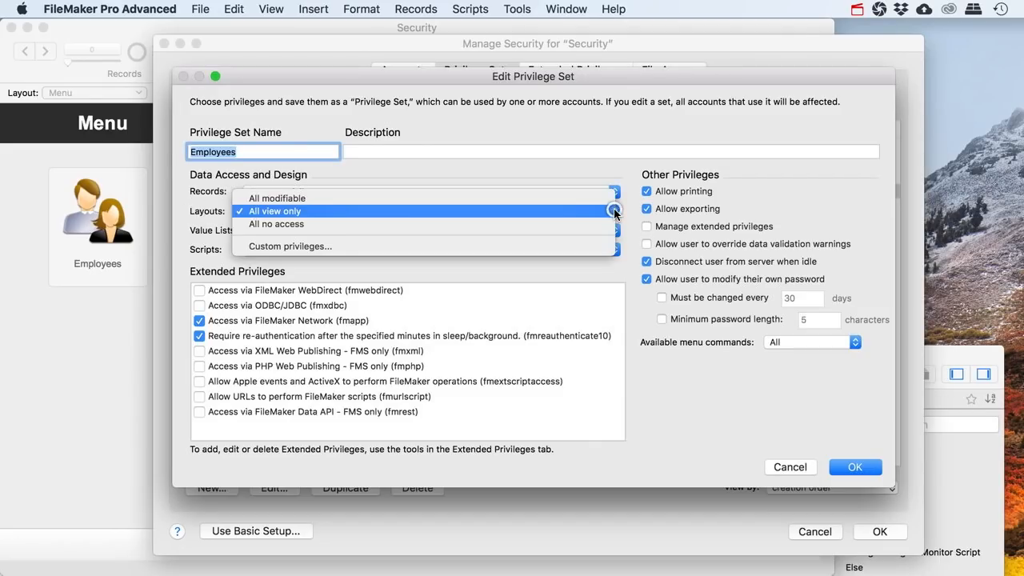
click(311, 247)
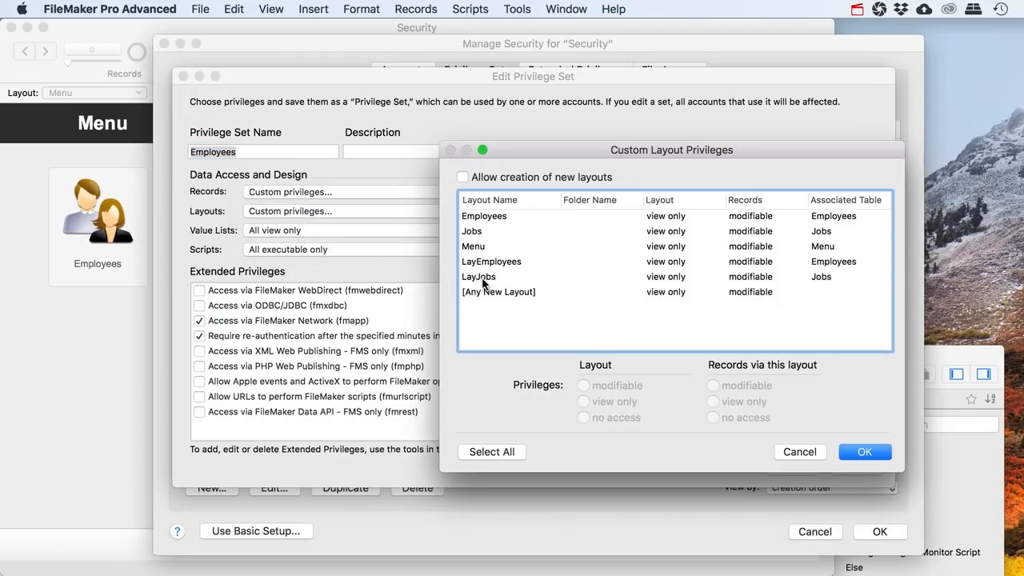
click(480, 277)
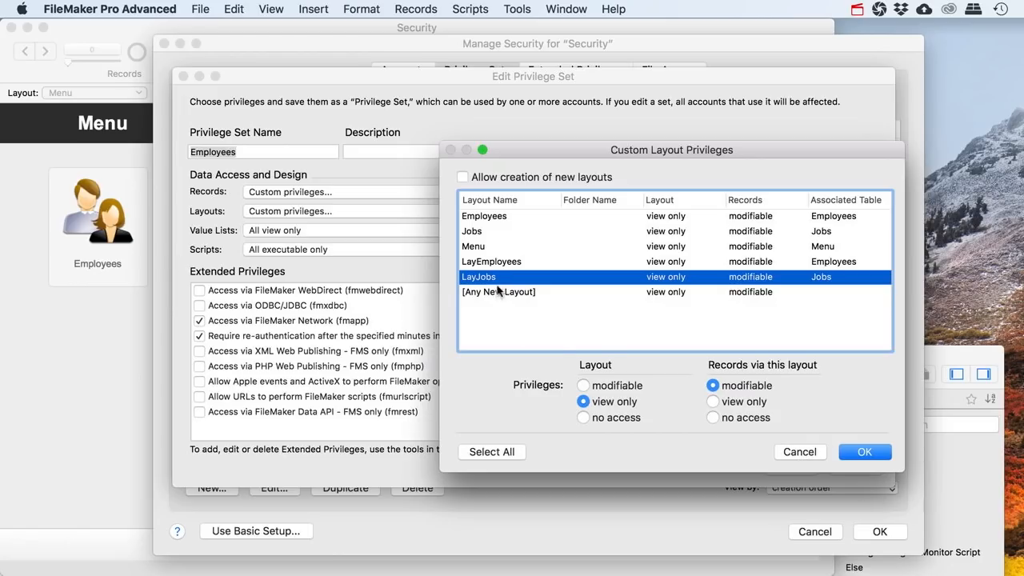
click(484, 262)
click(478, 231)
click(484, 275)
click(475, 232)
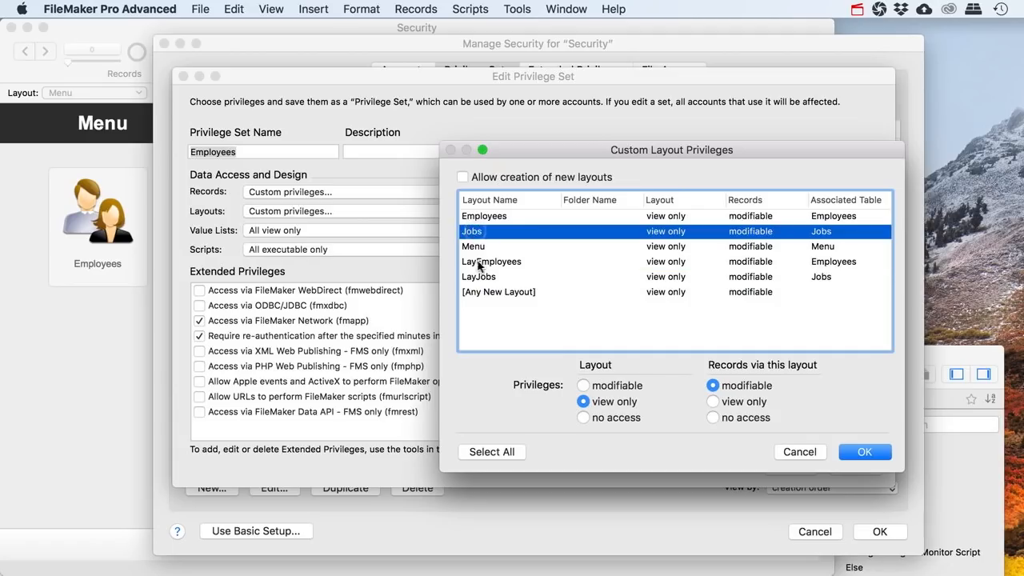
click(480, 277)
click(478, 232)
click(483, 276)
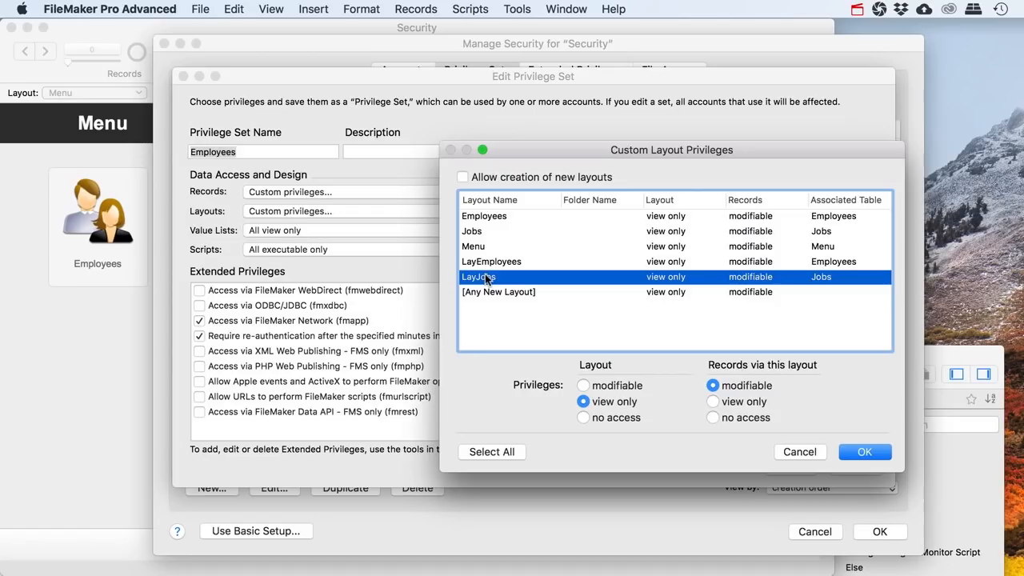
click(479, 262)
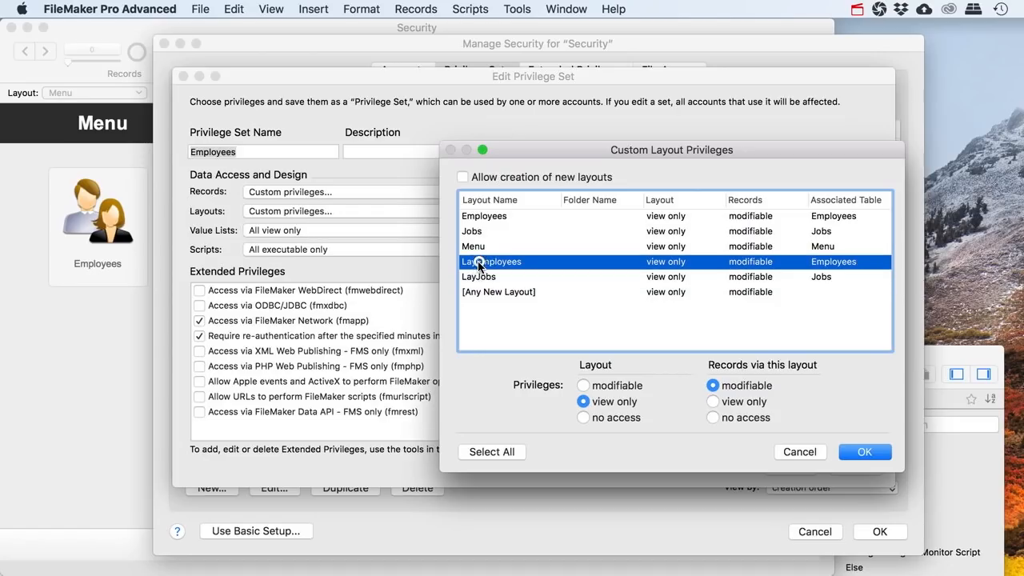
click(800, 452)
click(774, 466)
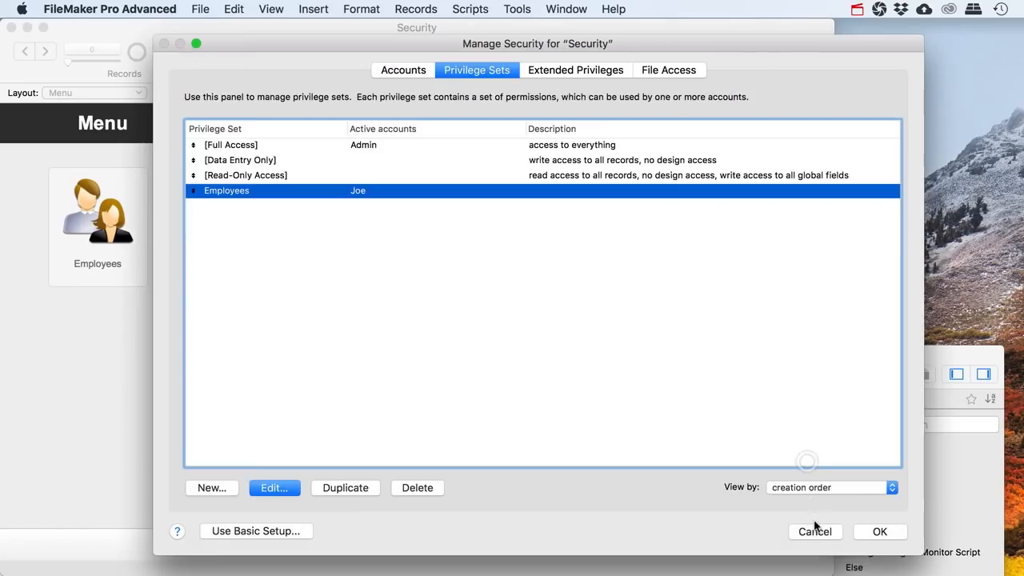
click(813, 531)
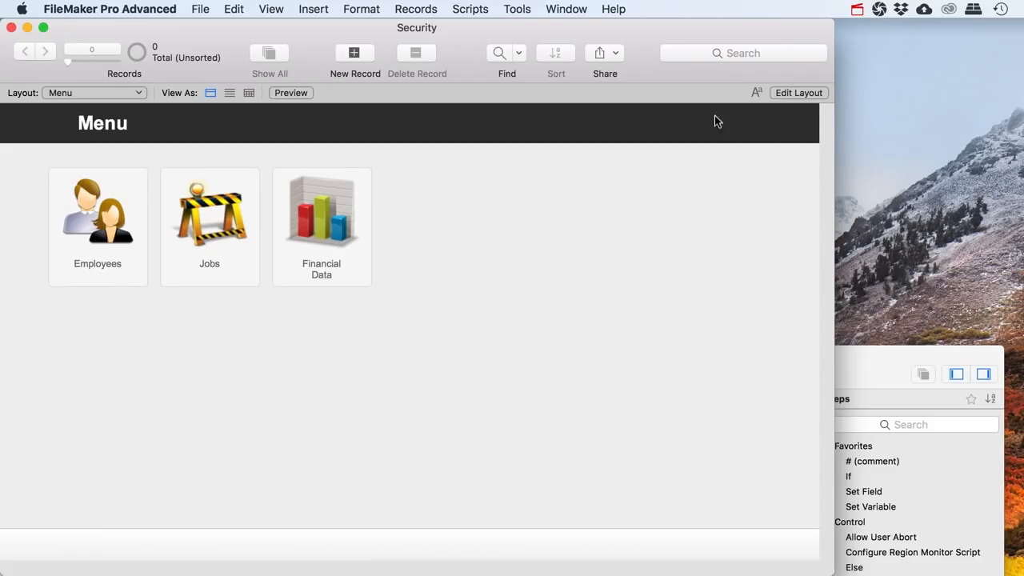
Create a new FinancialData table in Manage Database
key(super+shift+d)
click(454, 54)
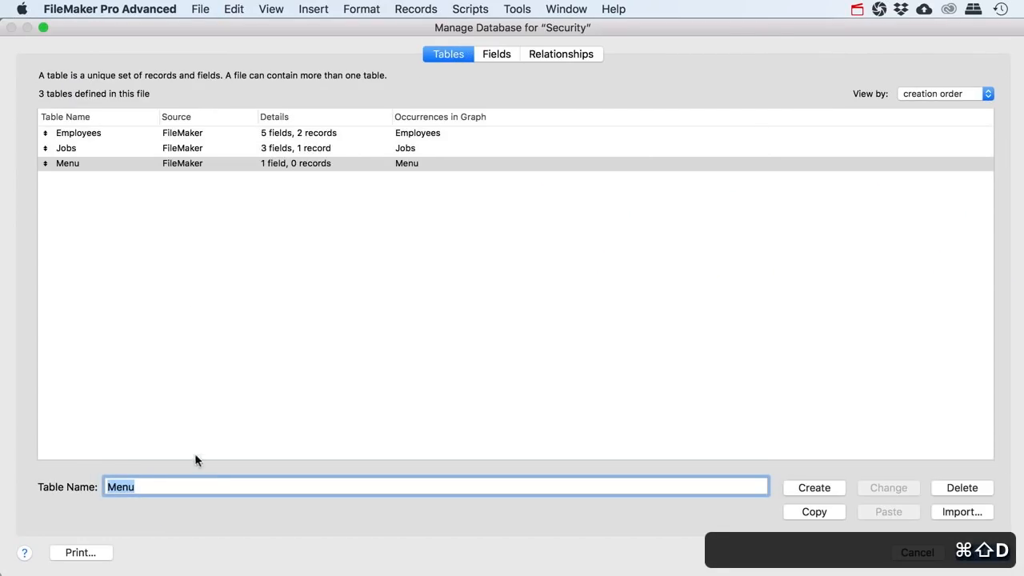
text(FinancialData)
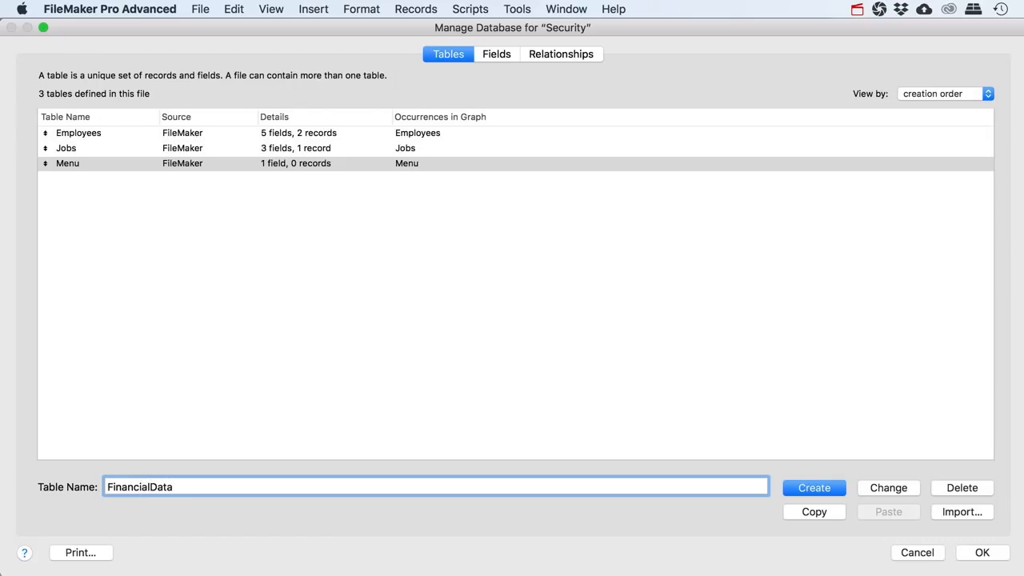
key(Return)
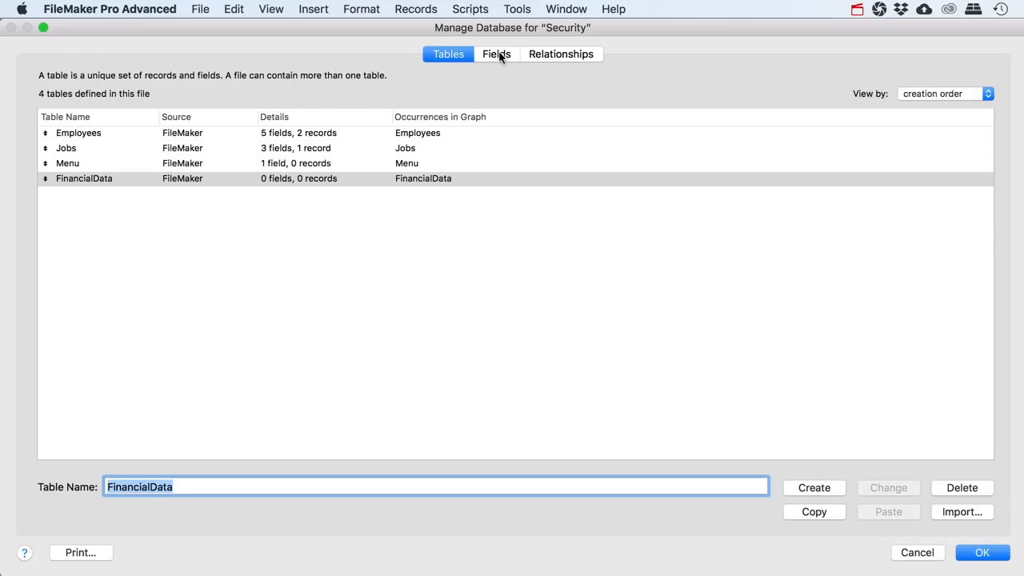
click(972, 552)
Look over the Financial Data button's Go to Layout target, then cancel without changes
click(804, 93)
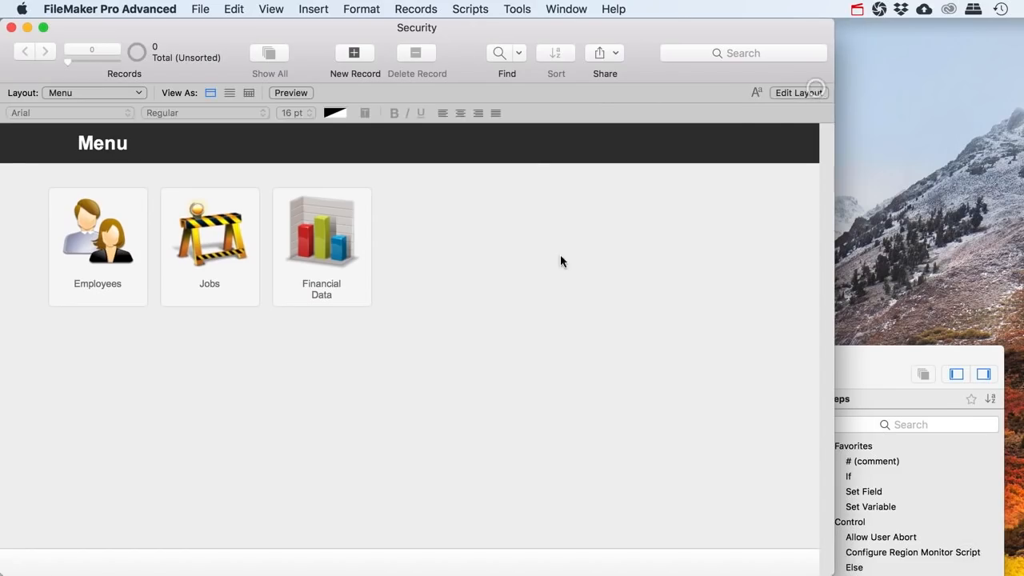
click(382, 301)
right_click(382, 301)
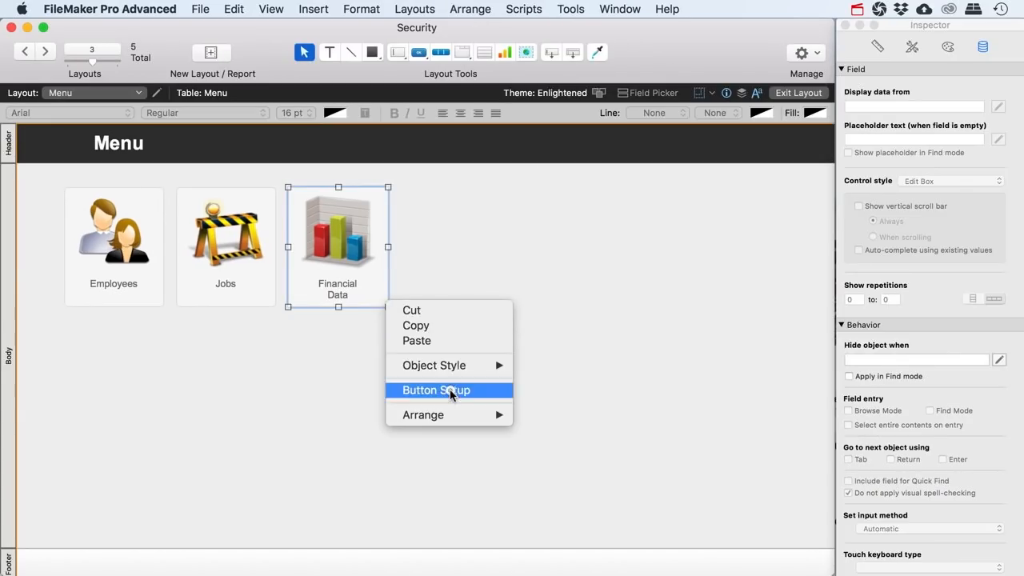
click(449, 389)
click(488, 302)
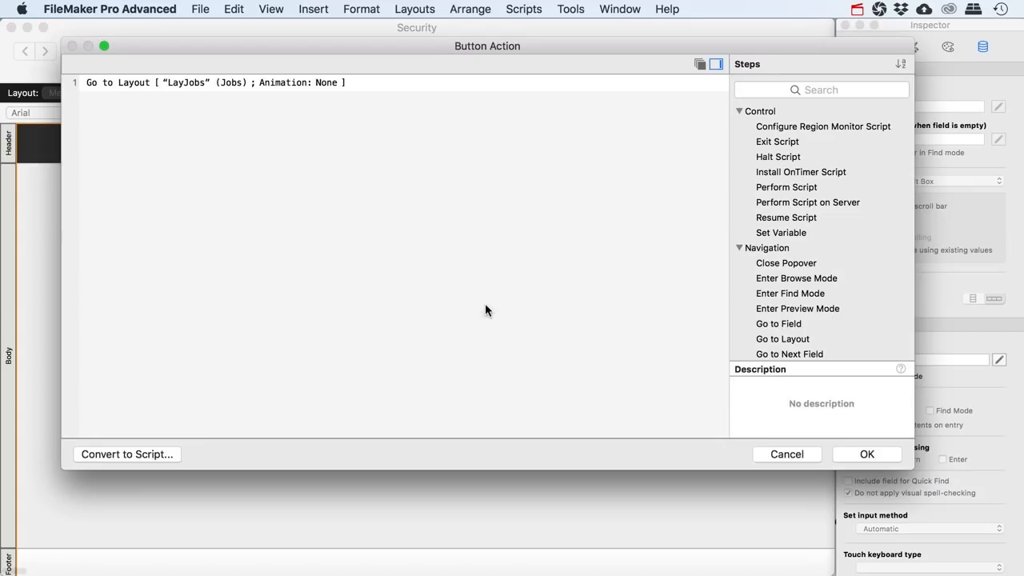
click(175, 83)
click(175, 82)
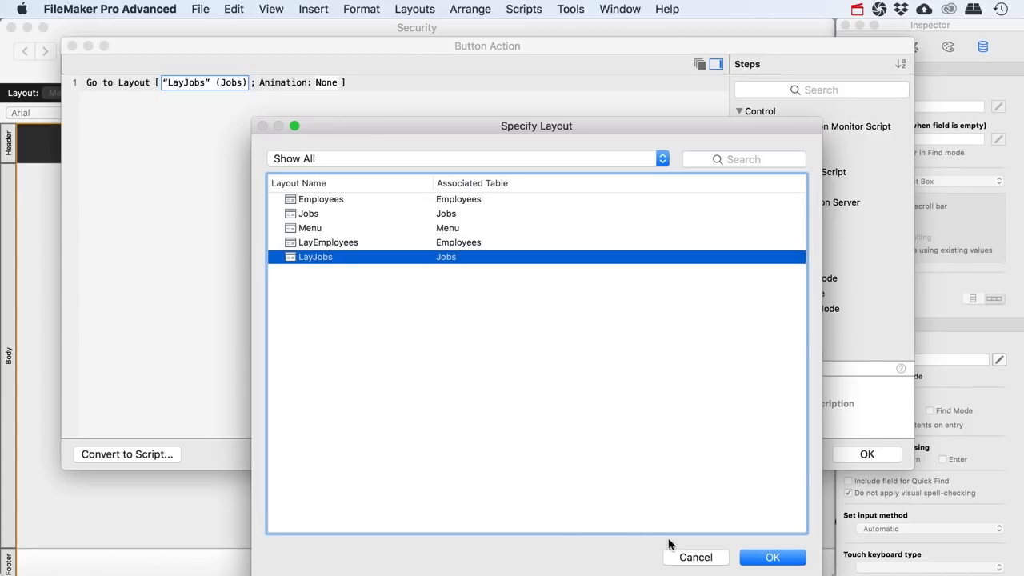
click(689, 553)
click(784, 454)
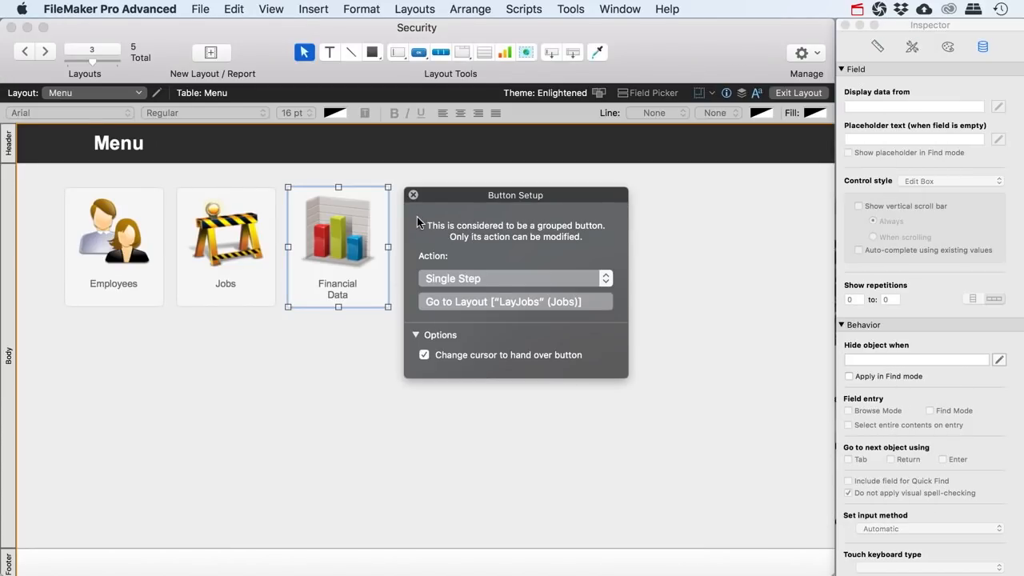
click(412, 194)
Add a Number field named Id to the FinancialData table
key(super+shift+d)
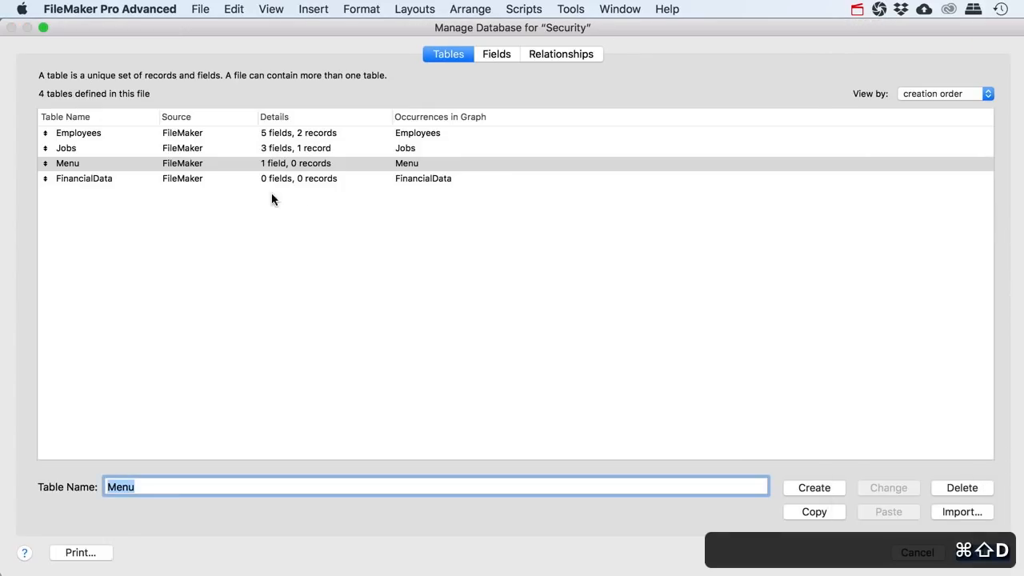
double_click(66, 184)
text(Id)
key(super+n)
key(Return)
Set the Id field to auto-enter a serial number and save the database changes
double_click(128, 117)
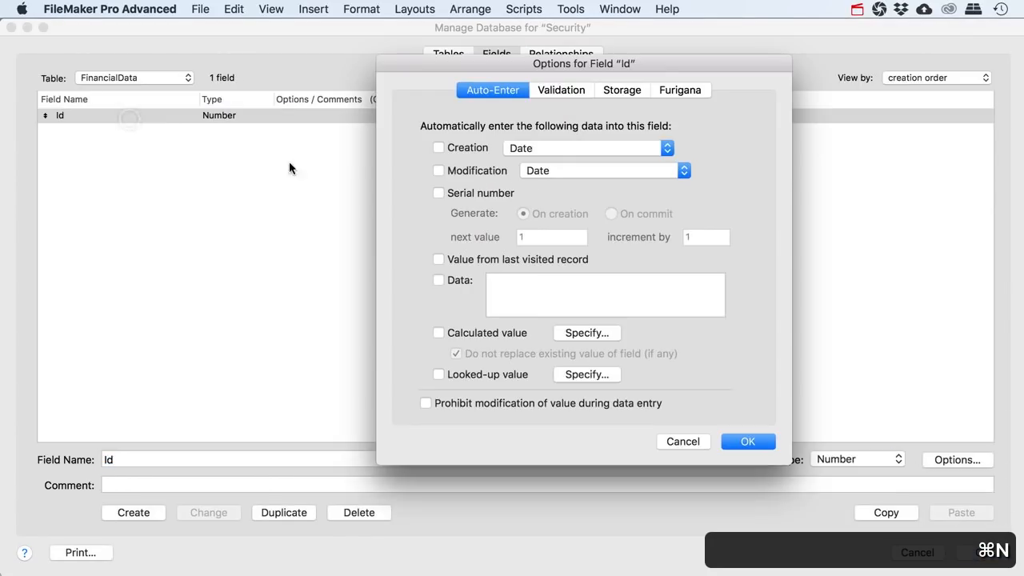
click(493, 193)
click(730, 438)
click(982, 552)
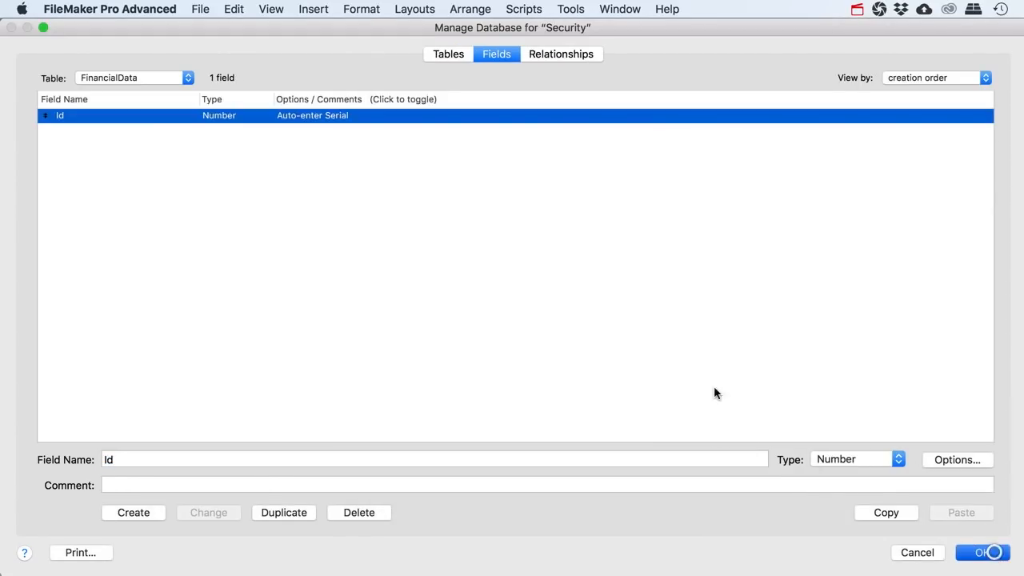
click(120, 94)
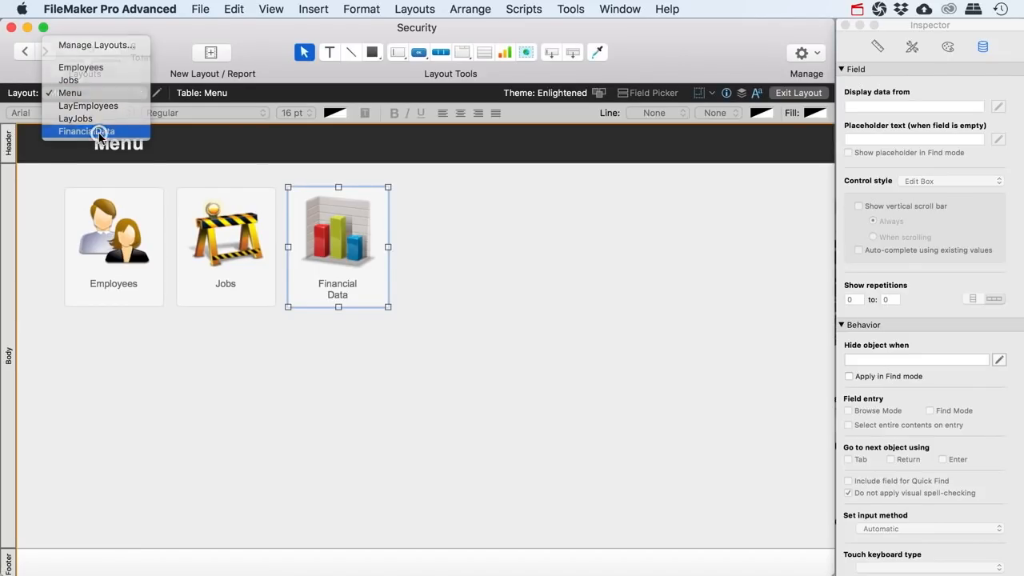
View the new FinancialData layout, then switch back to the Menu layout
click(99, 132)
click(110, 95)
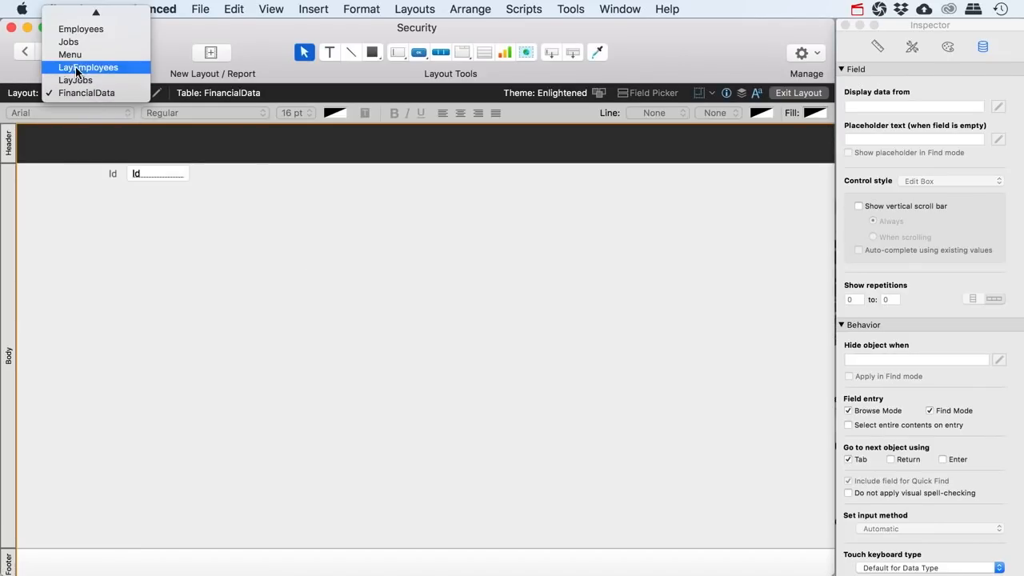
click(74, 56)
Change the Financial Data button's Go to Layout target from LayJobs to FinancialData
click(368, 296)
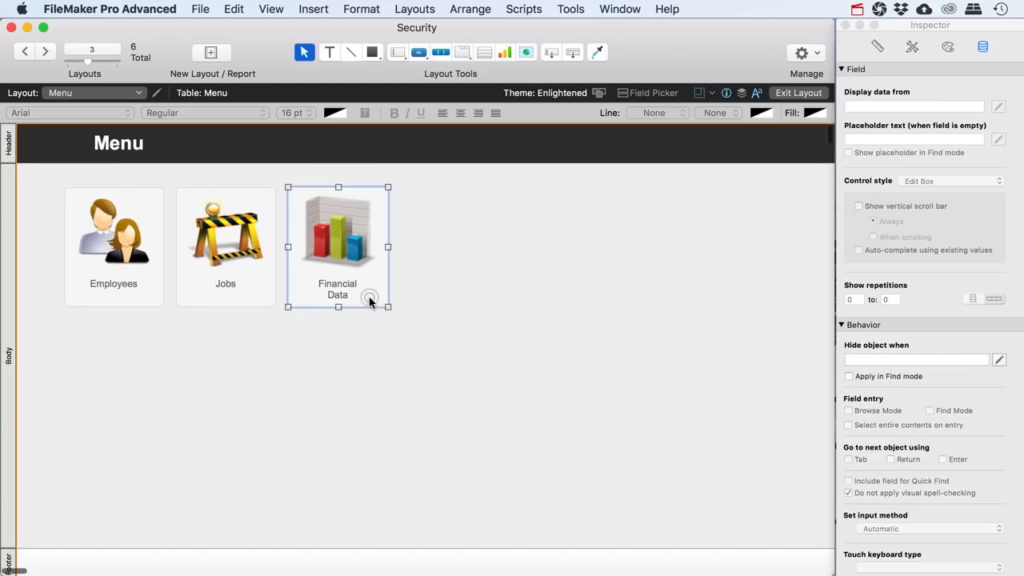
right_click(370, 294)
click(432, 383)
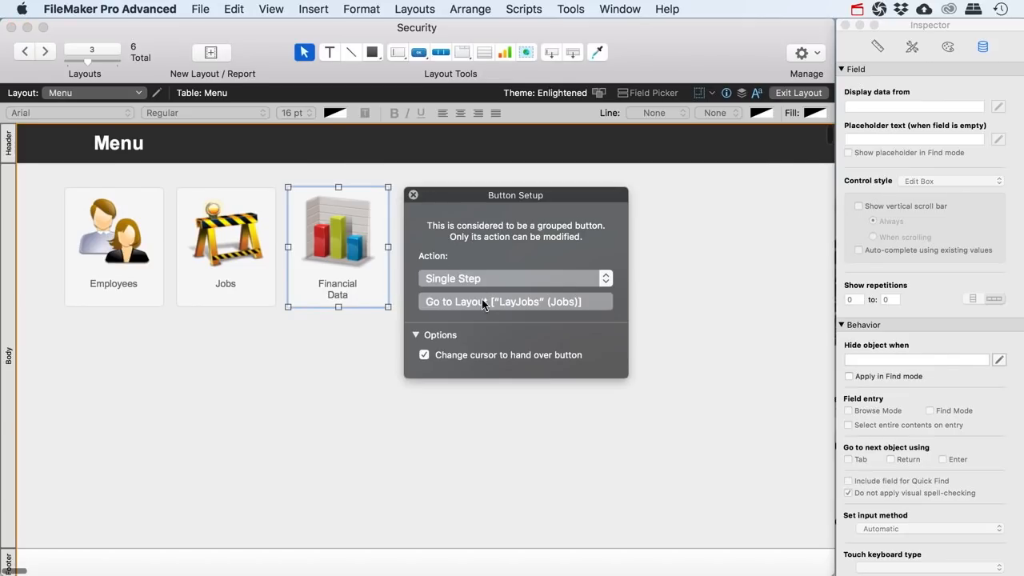
click(482, 303)
click(238, 82)
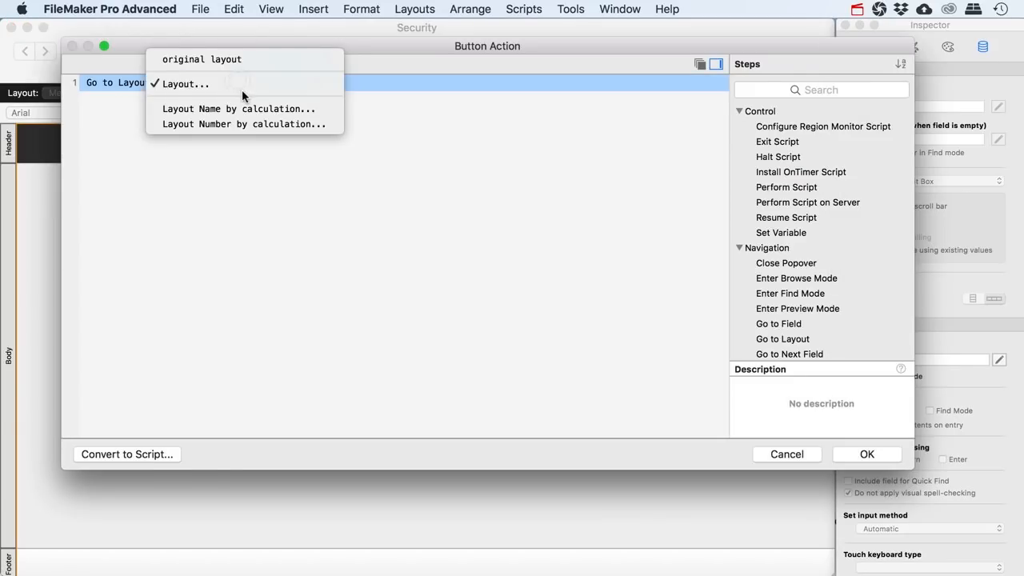
click(237, 83)
click(338, 270)
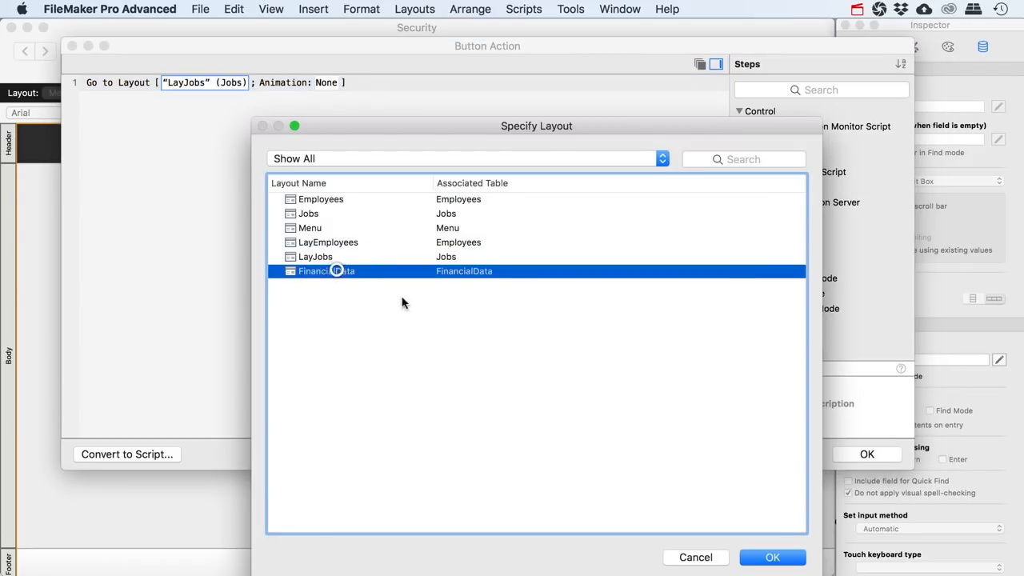
click(758, 557)
click(861, 515)
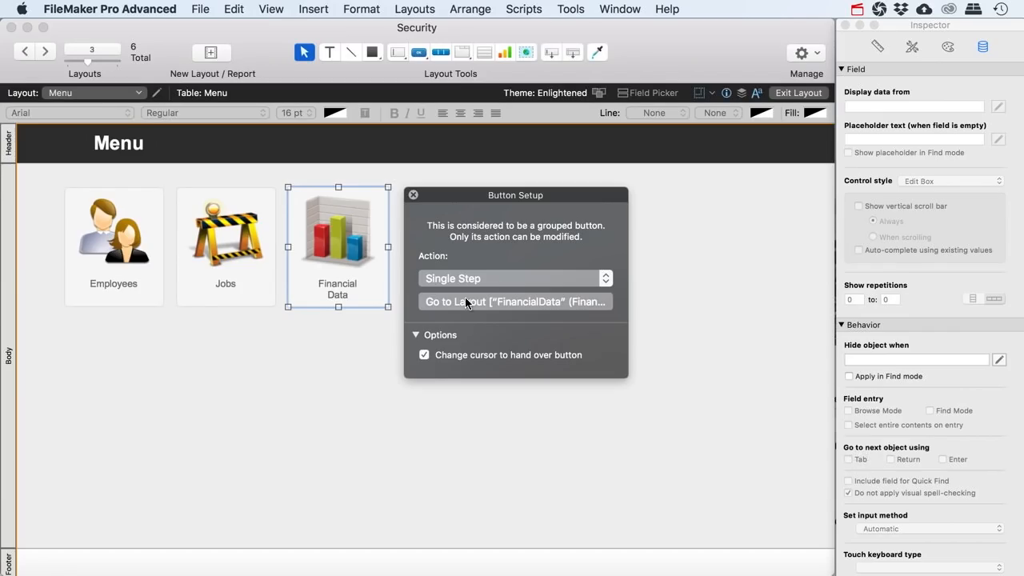
click(415, 196)
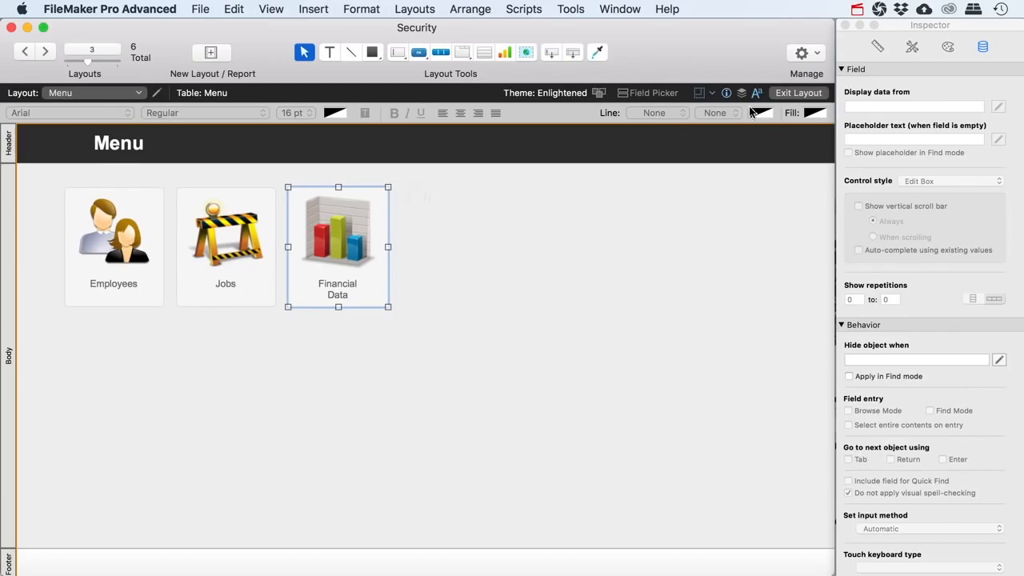
Exit Layout mode and test that the button opens the FinancialData layout
click(798, 93)
click(322, 278)
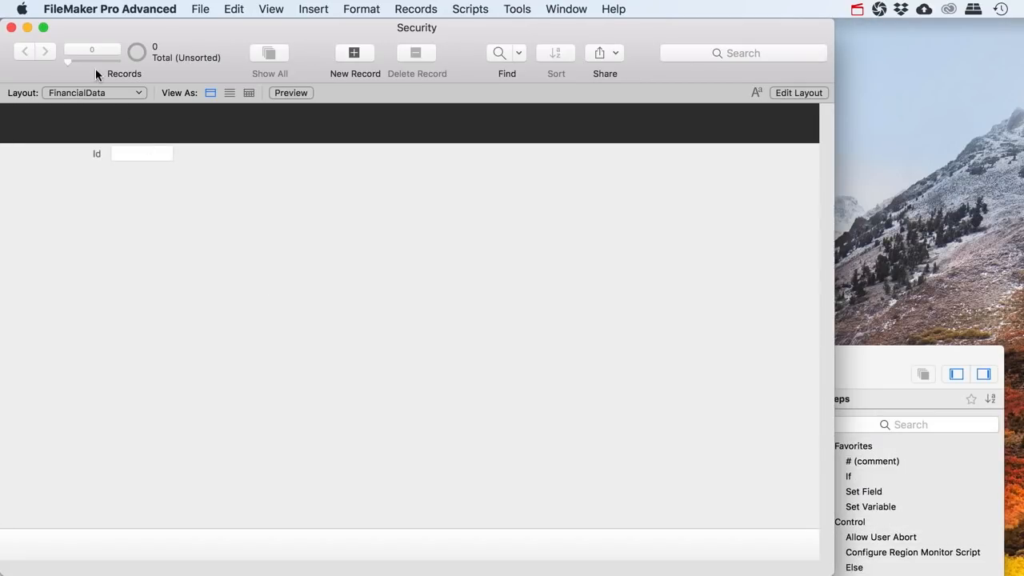
click(200, 9)
Give the Employees privilege set custom layout access with no access to FinancialData
mouse_move(342, 185)
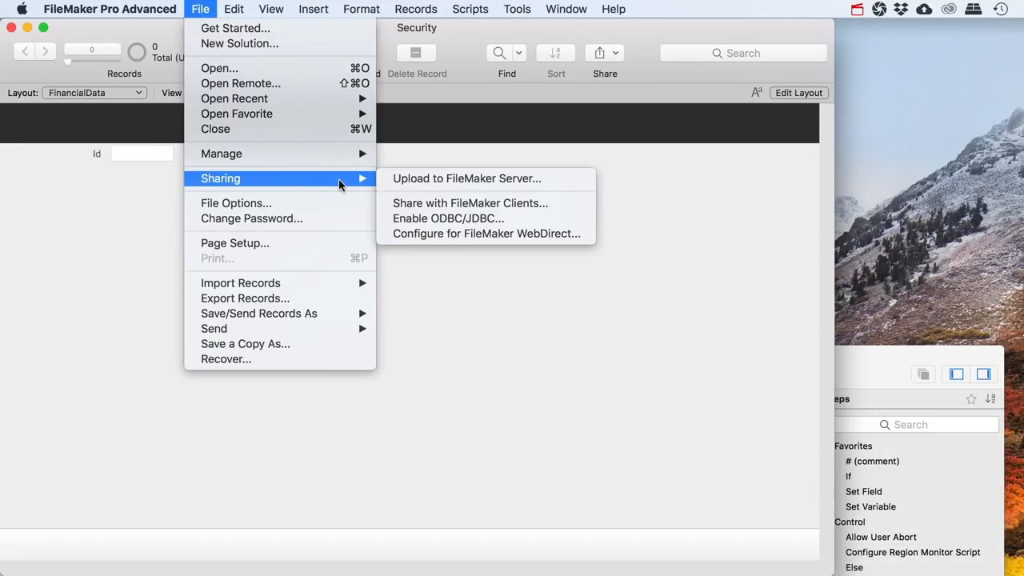
mouse_move(331, 155)
click(416, 167)
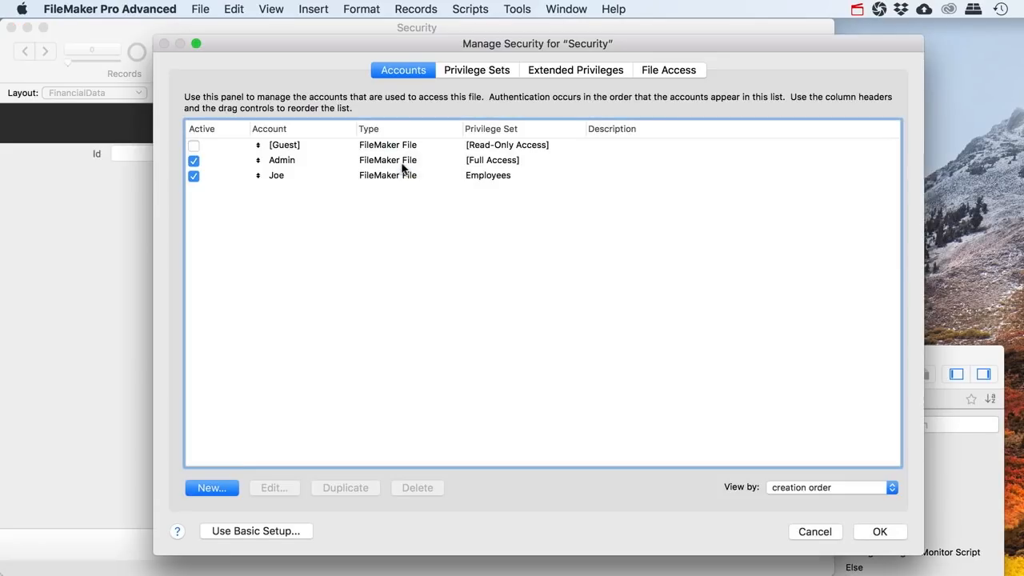
click(466, 69)
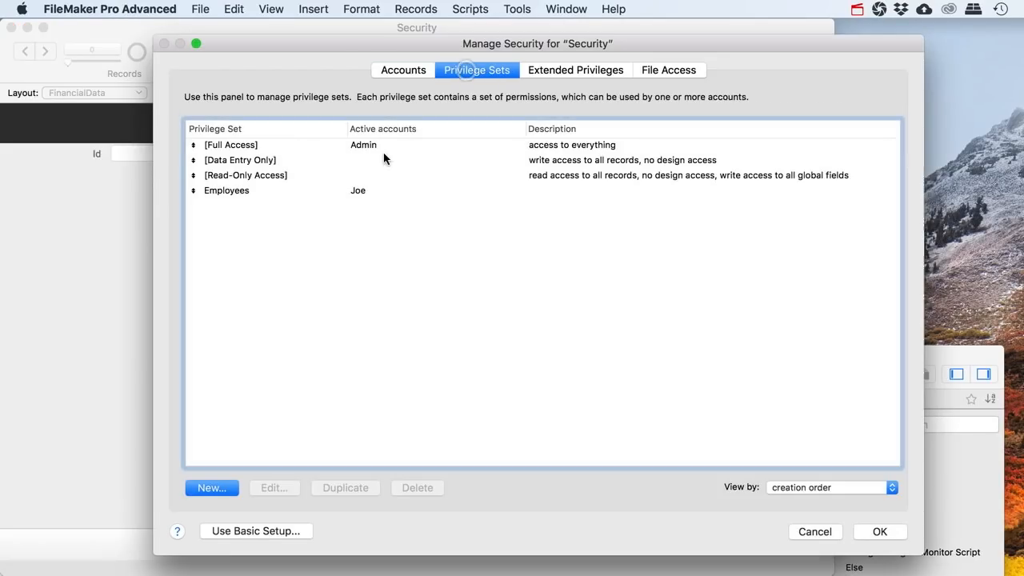
double_click(235, 190)
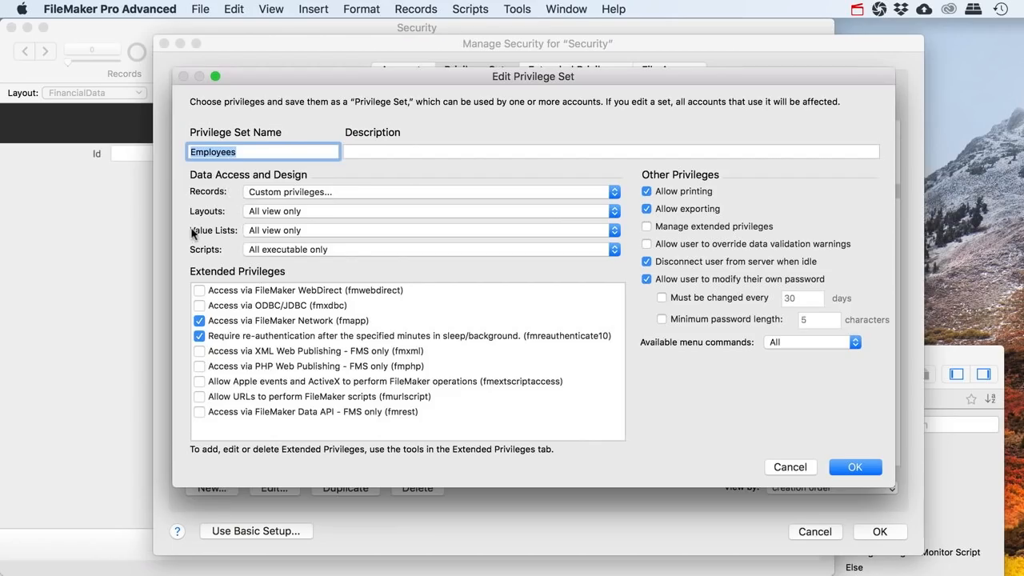
click(268, 210)
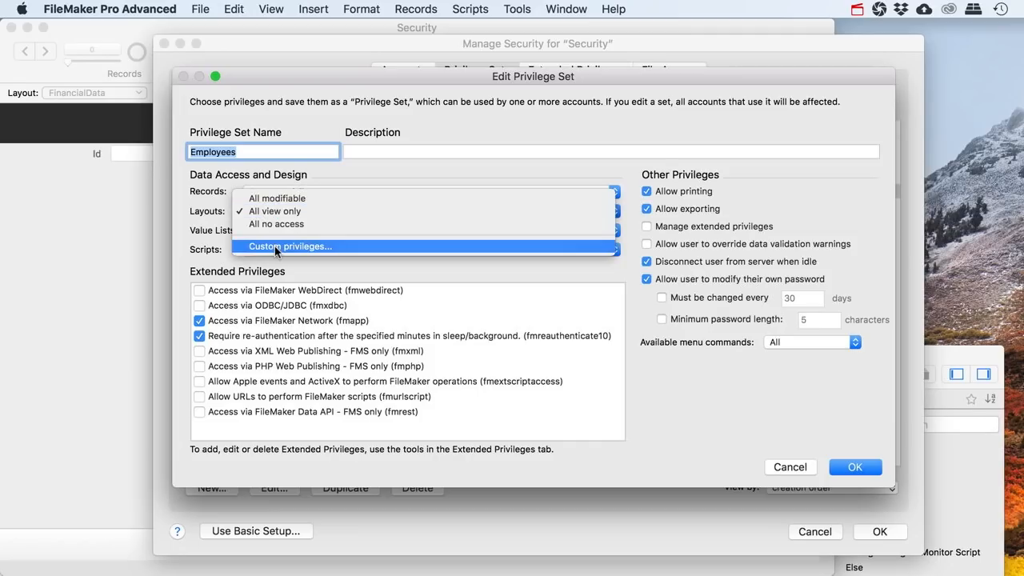
click(276, 248)
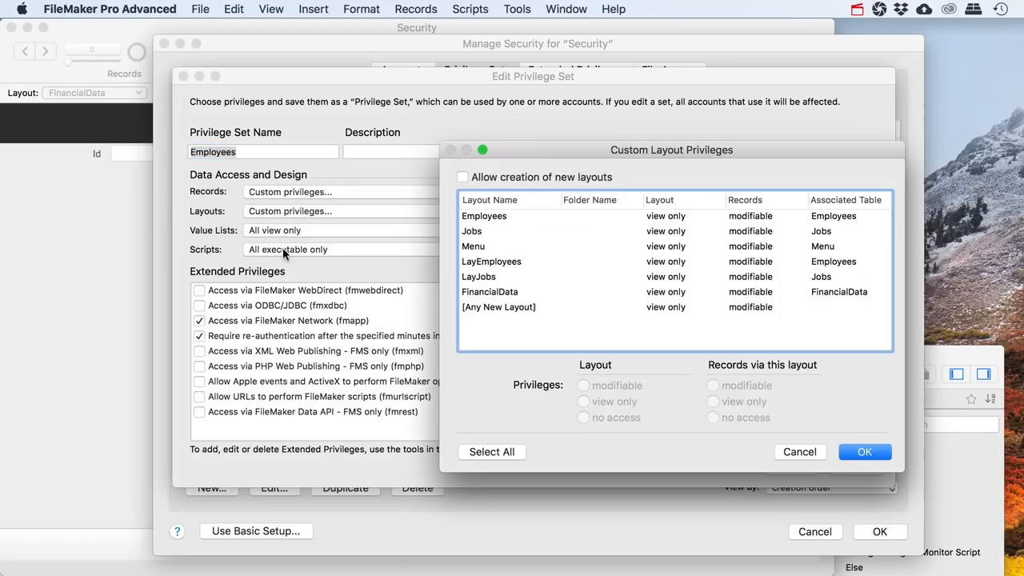
click(495, 294)
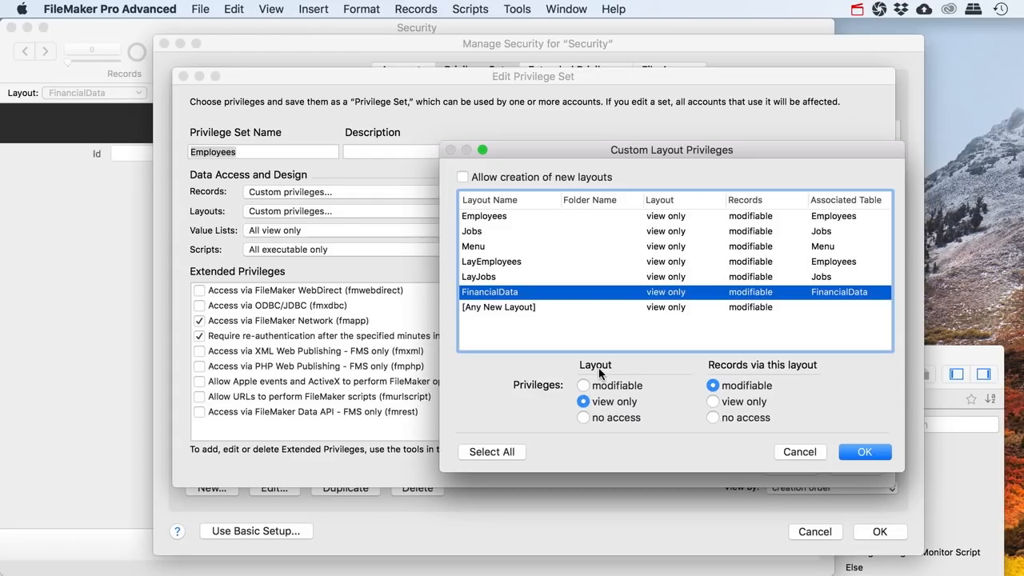
click(583, 416)
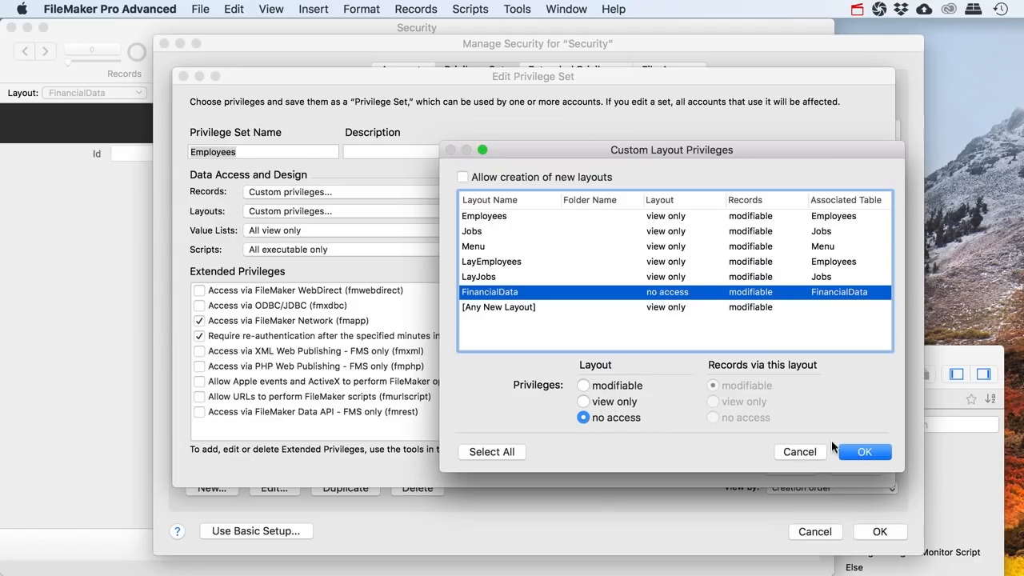
Confirm the privilege changes, save security settings, and re-authenticate with the full-access account
click(864, 450)
click(852, 468)
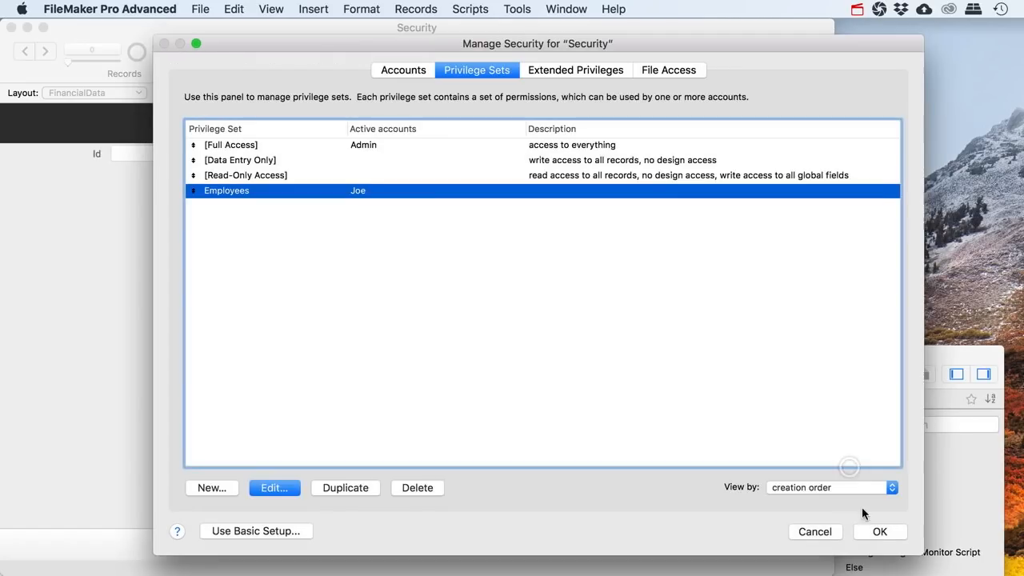
click(870, 531)
click(431, 192)
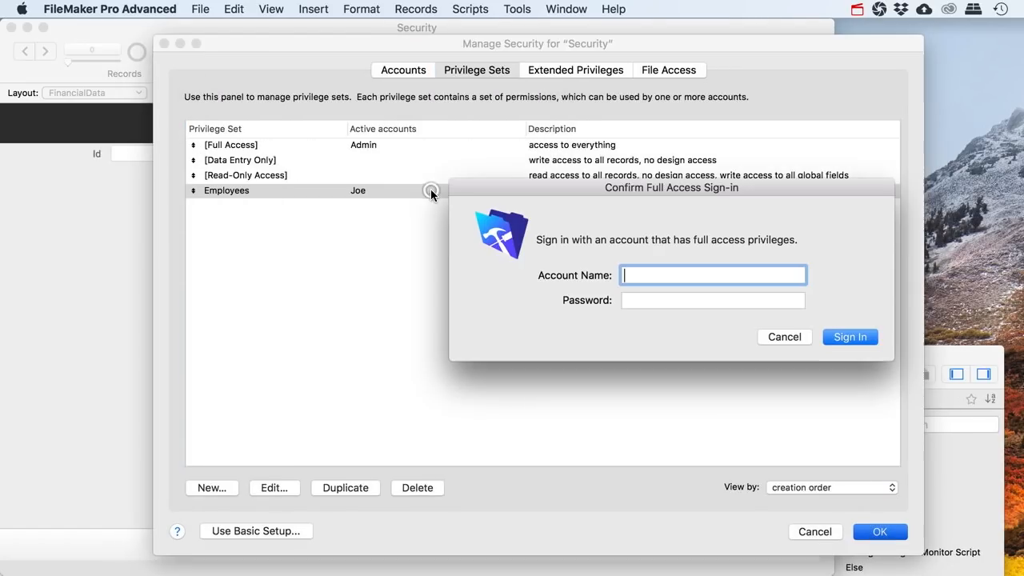
text(Admin)
key(Return)
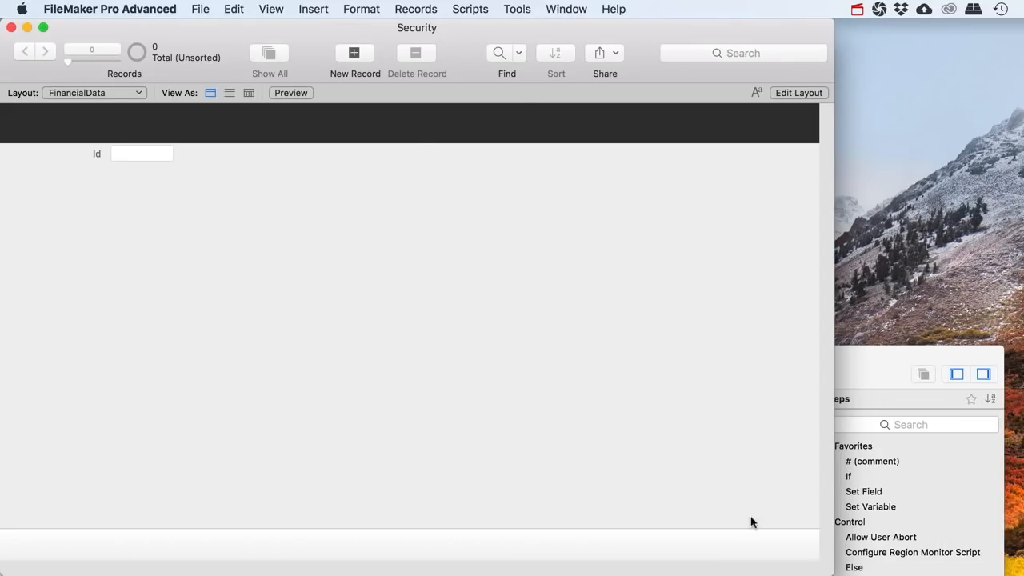
Run the employee Re-Login script from the Menu layout, then try Financial Data, which shows No Access
click(867, 510)
click(58, 462)
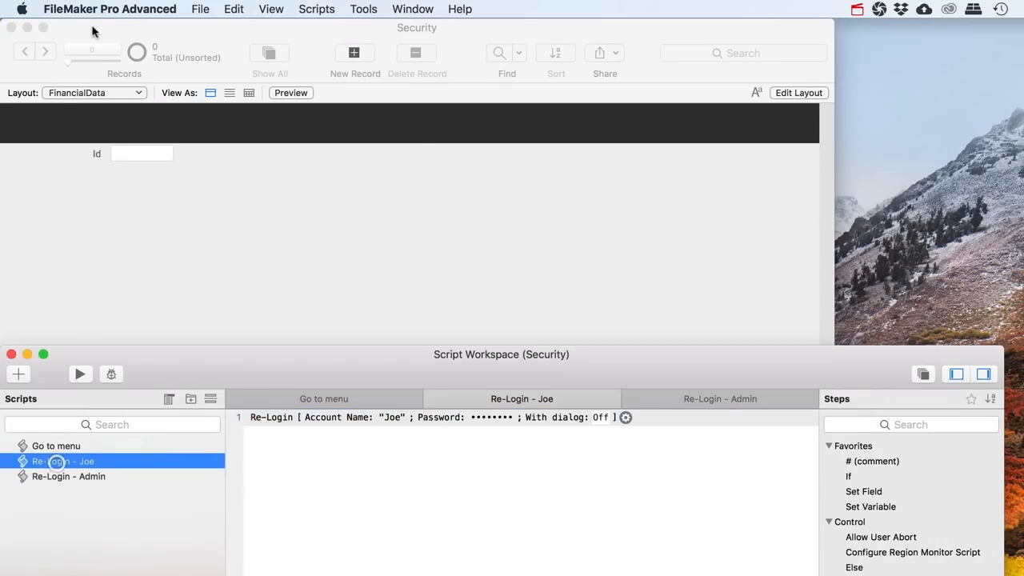
click(71, 95)
click(76, 53)
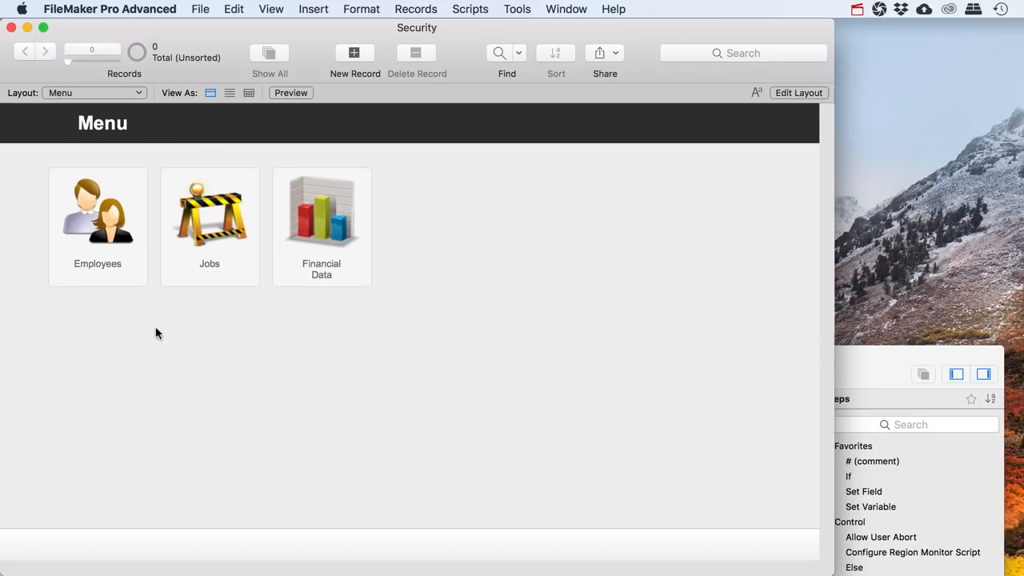
click(293, 574)
click(78, 373)
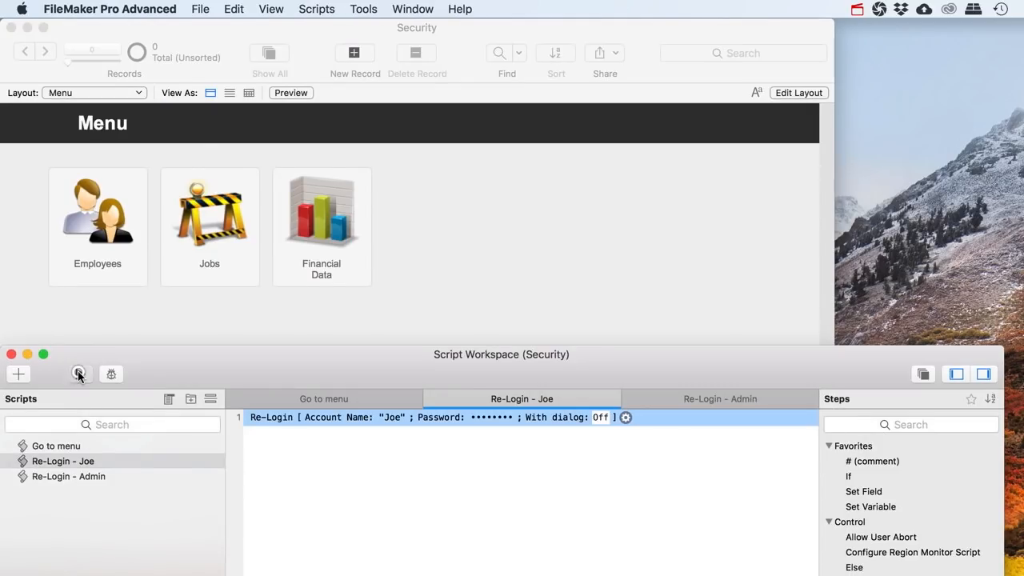
click(357, 271)
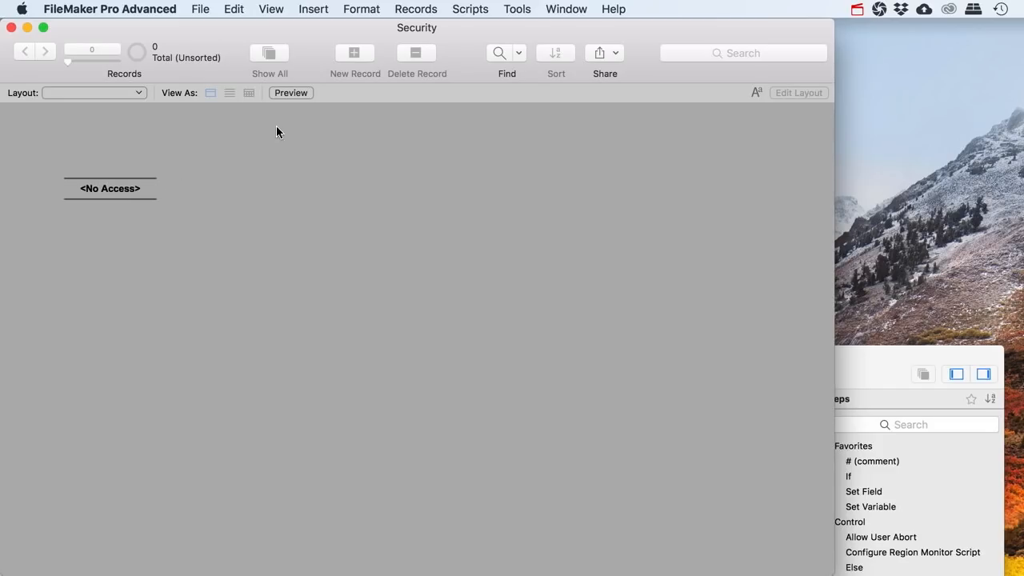
Check the employee's layout list, return to Menu, and try Financial Data, which shows No Access
click(117, 91)
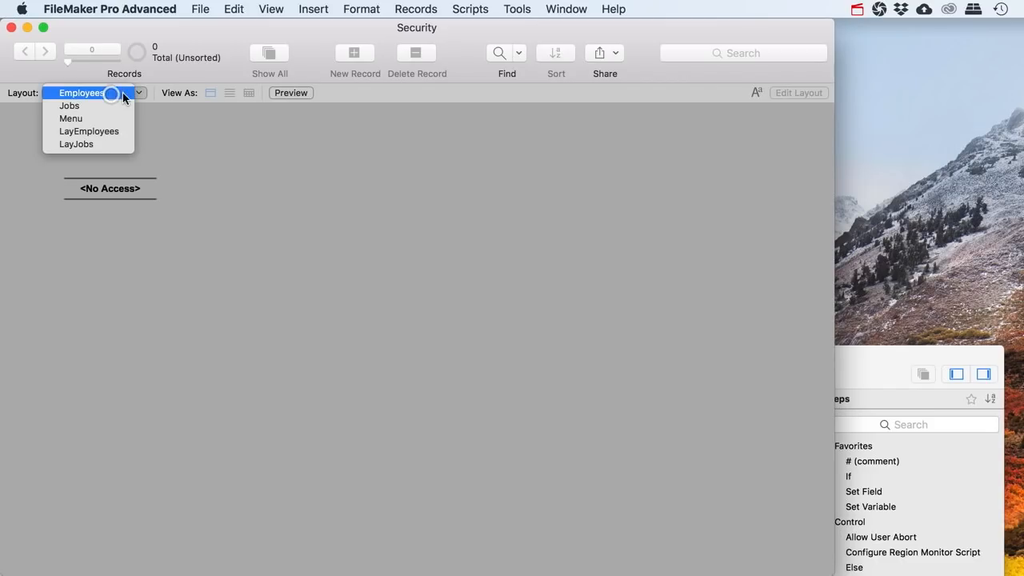
click(152, 120)
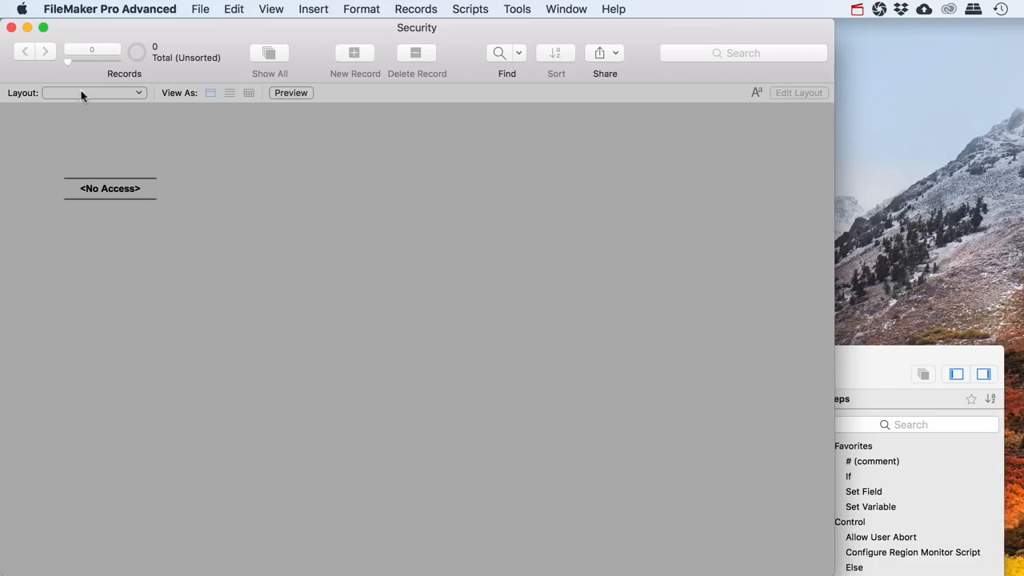
click(136, 94)
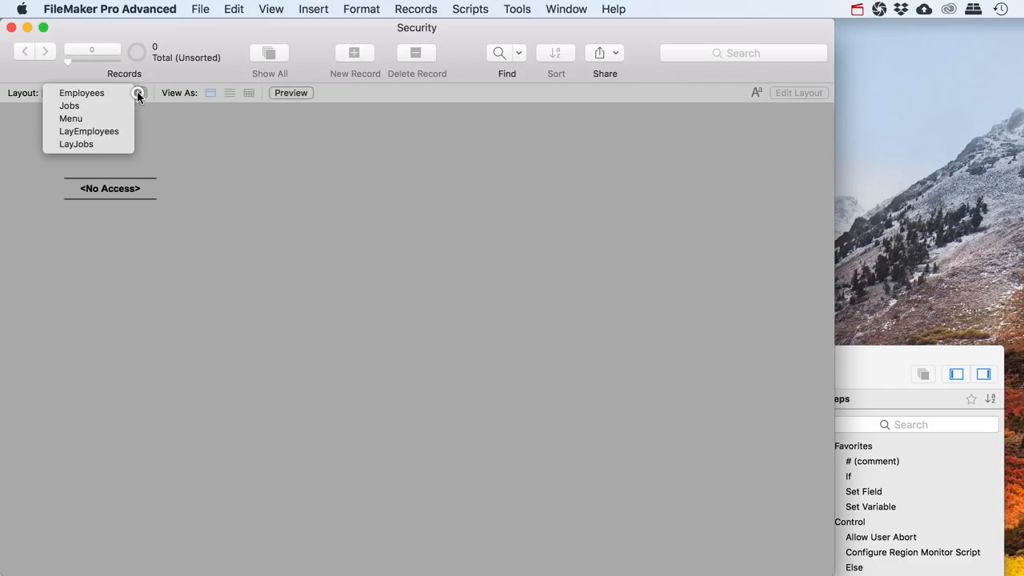
click(83, 119)
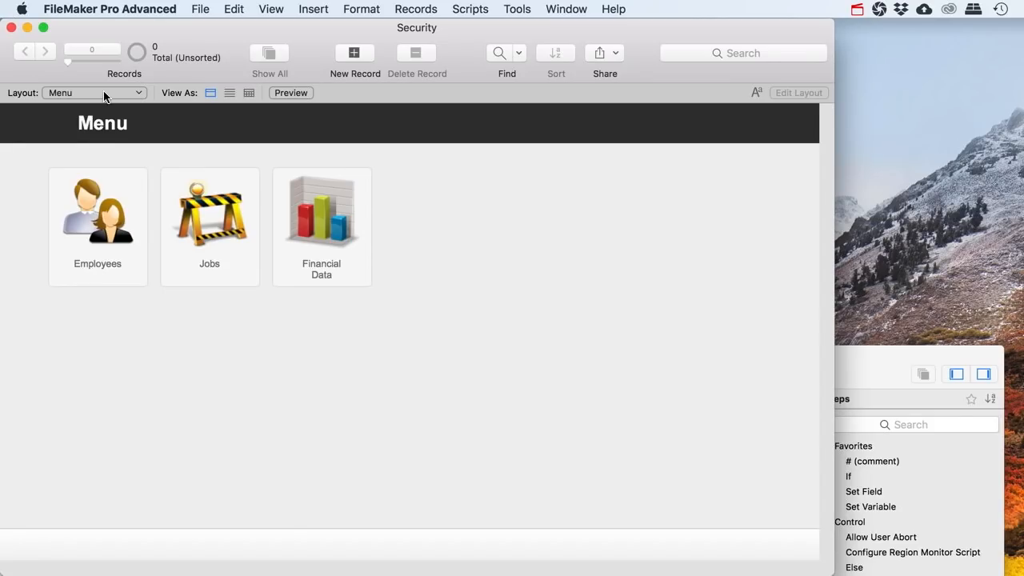
click(104, 94)
click(104, 93)
click(338, 272)
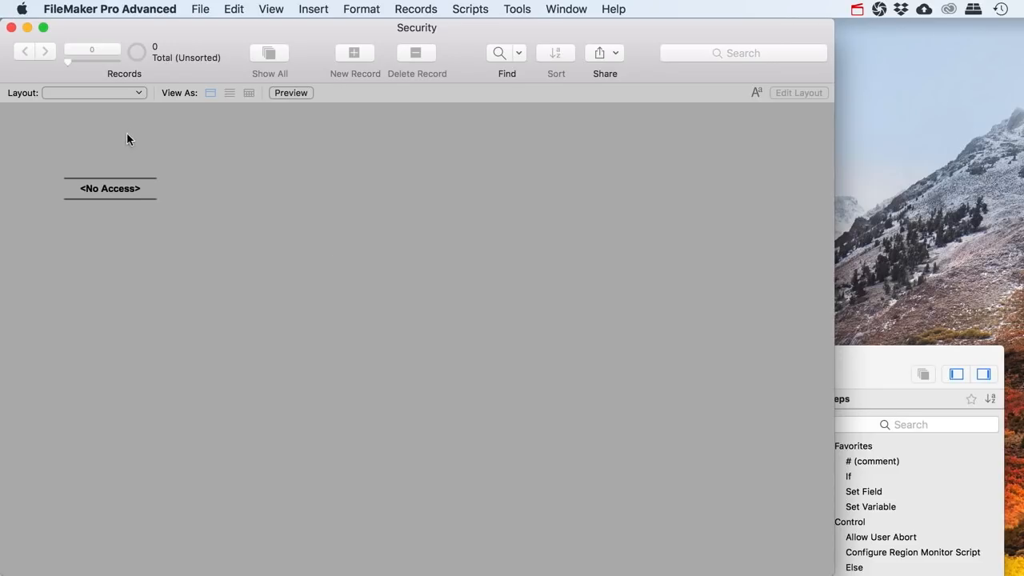
Visit LayJobs, retry Financial Data from Menu, then pick Menu from the Layout pop-up
click(109, 93)
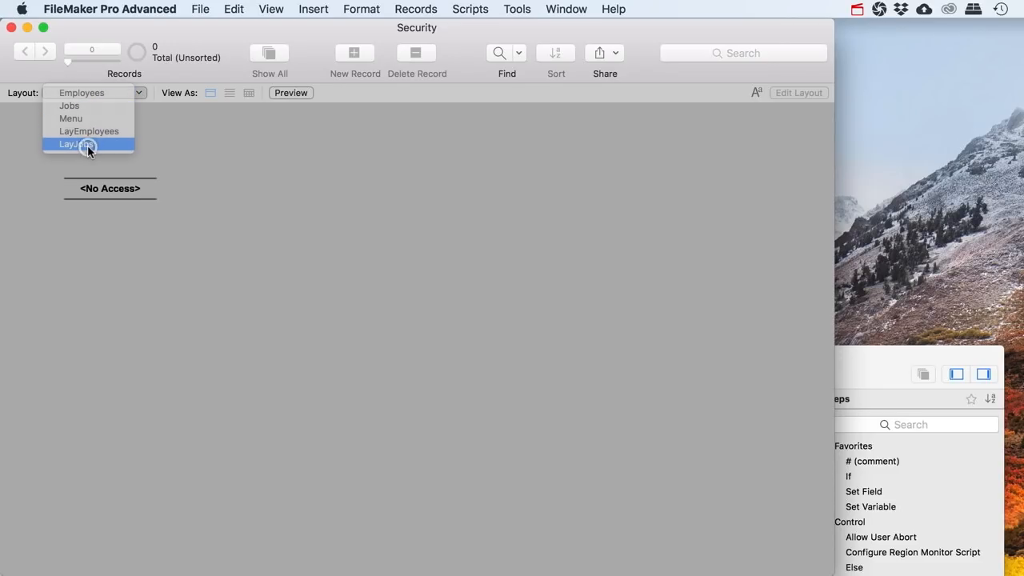
click(87, 145)
click(72, 126)
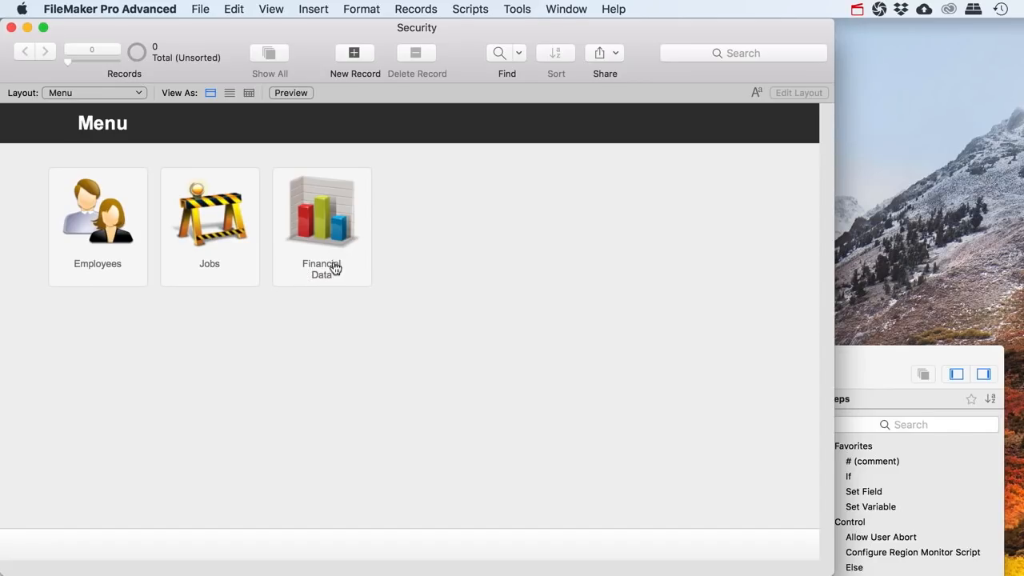
click(332, 273)
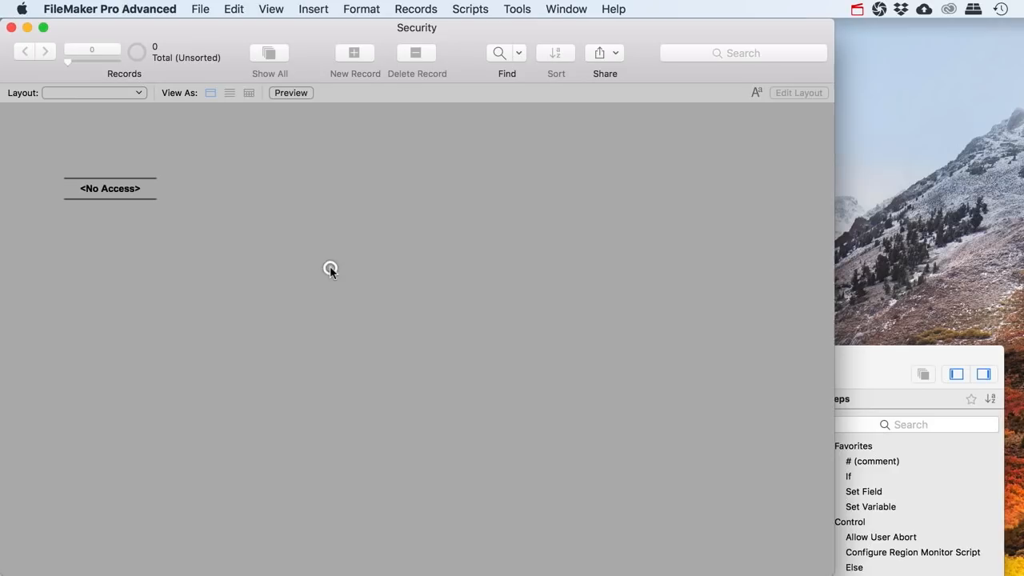
click(79, 92)
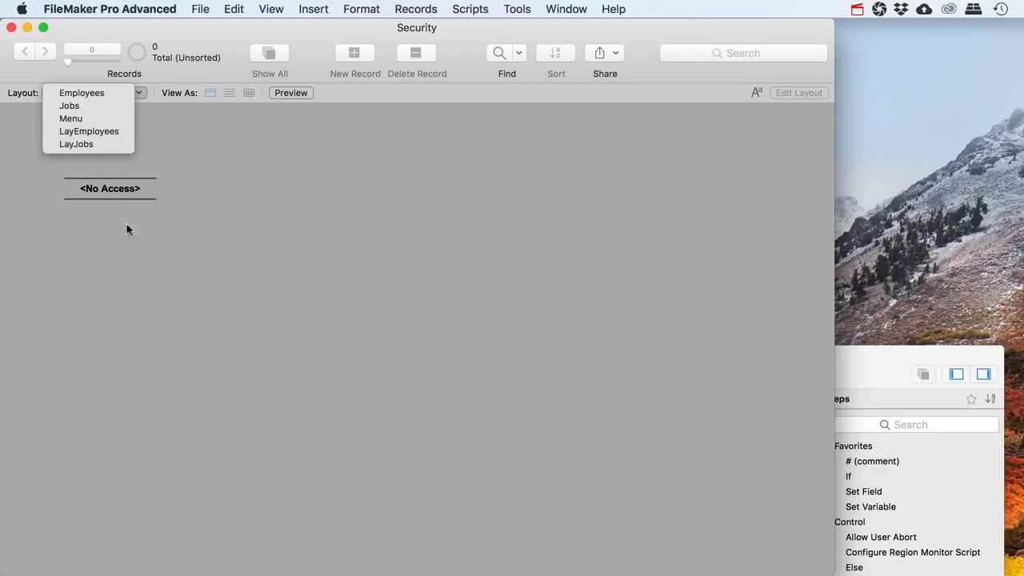
click(80, 122)
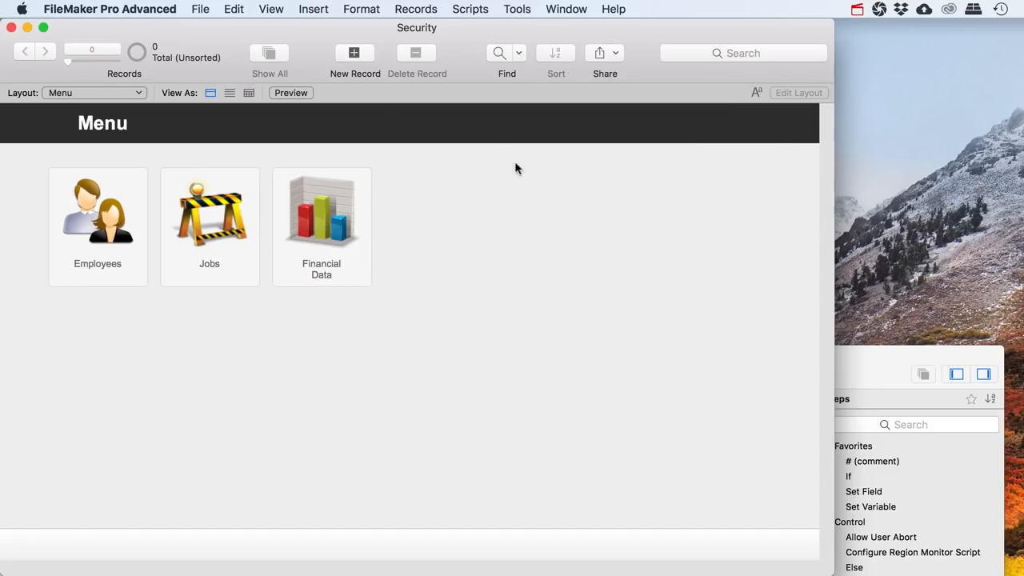
Run the Re-Login - Admin script and put the Menu layout into Layout mode
click(886, 369)
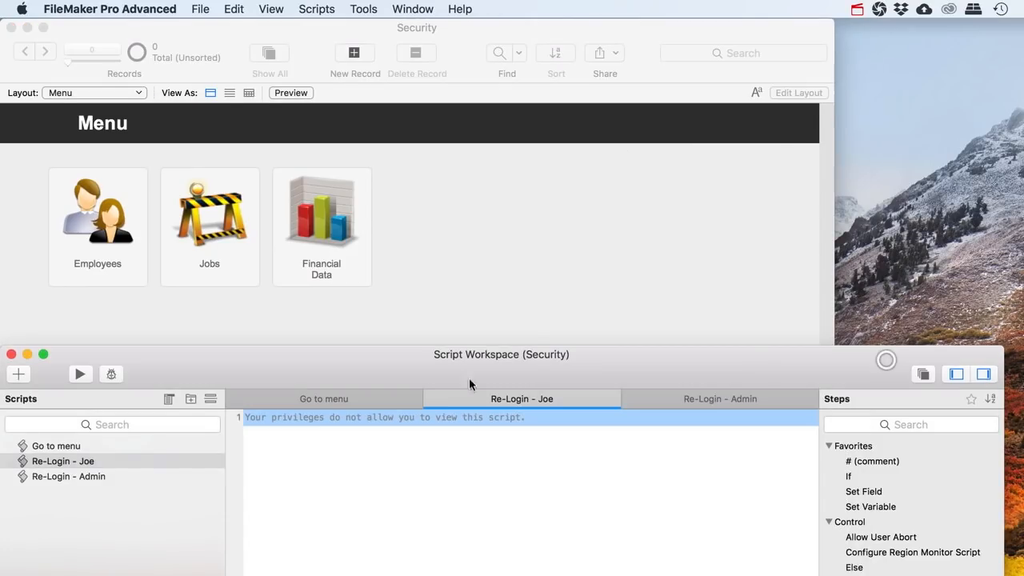
click(85, 475)
click(81, 375)
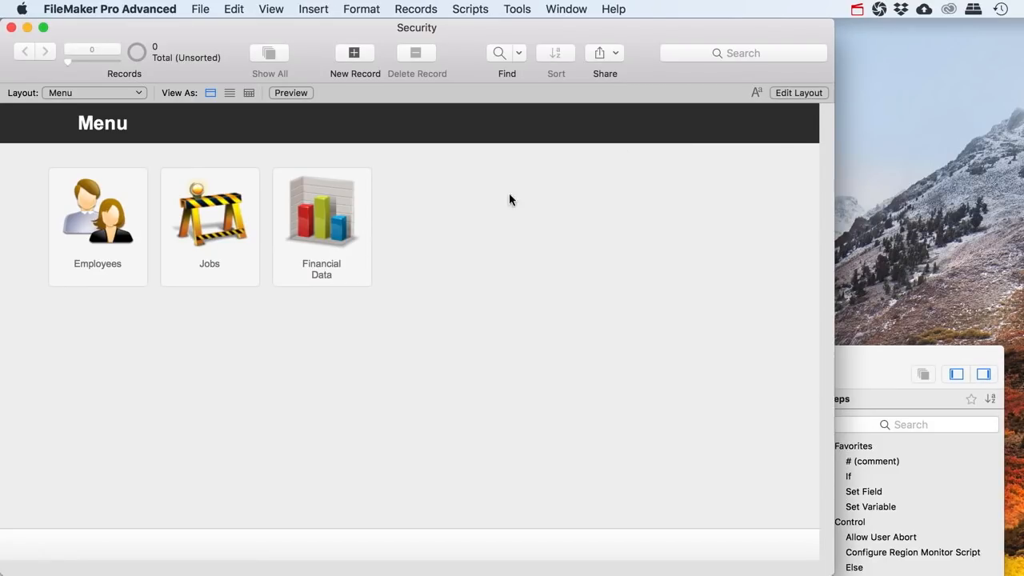
click(804, 93)
Inspect the Financial Data button's Button Setup action, close it, and bring up the Script Workspace
click(378, 302)
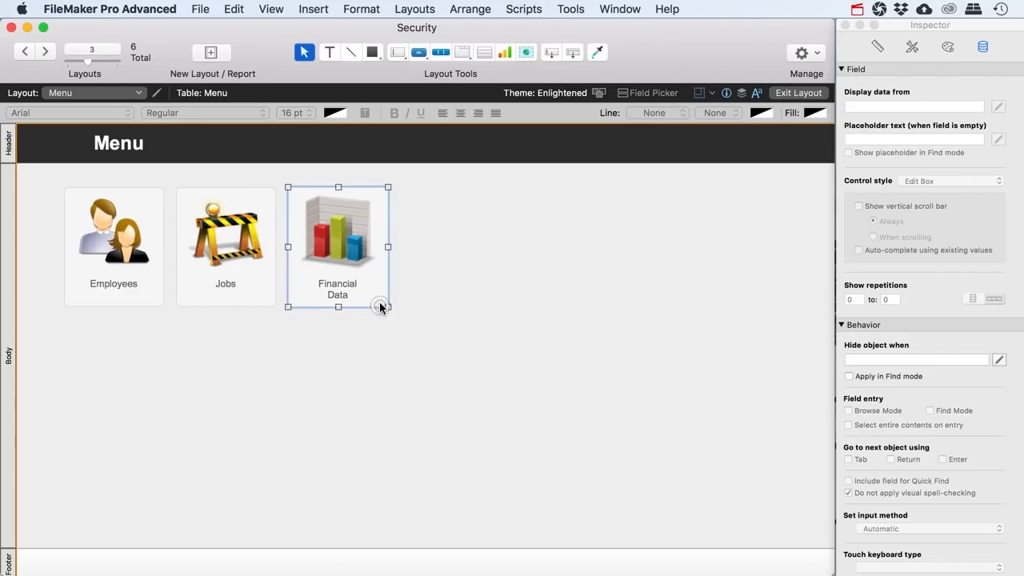
right_click(382, 301)
mouse_move(427, 367)
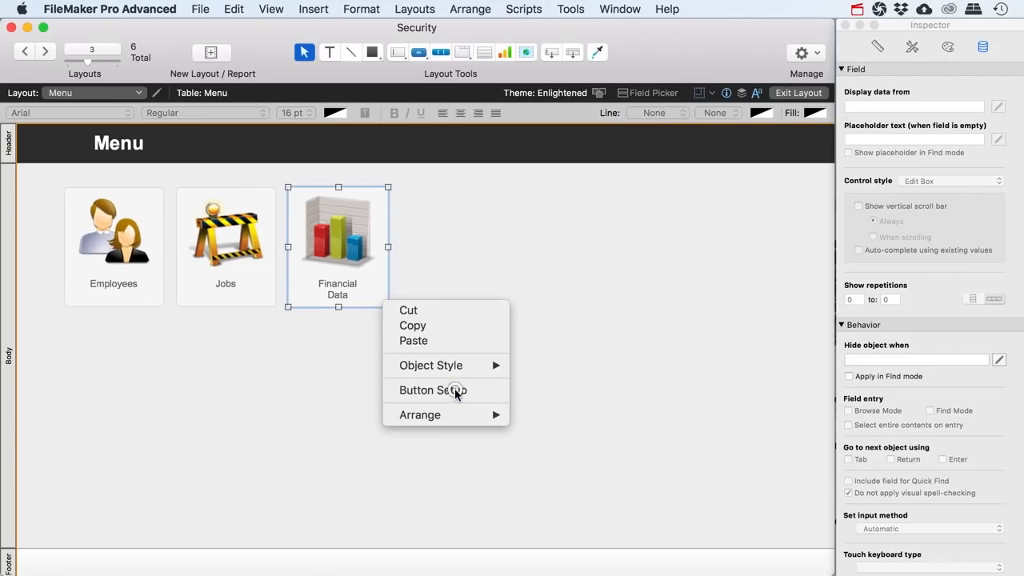
click(454, 389)
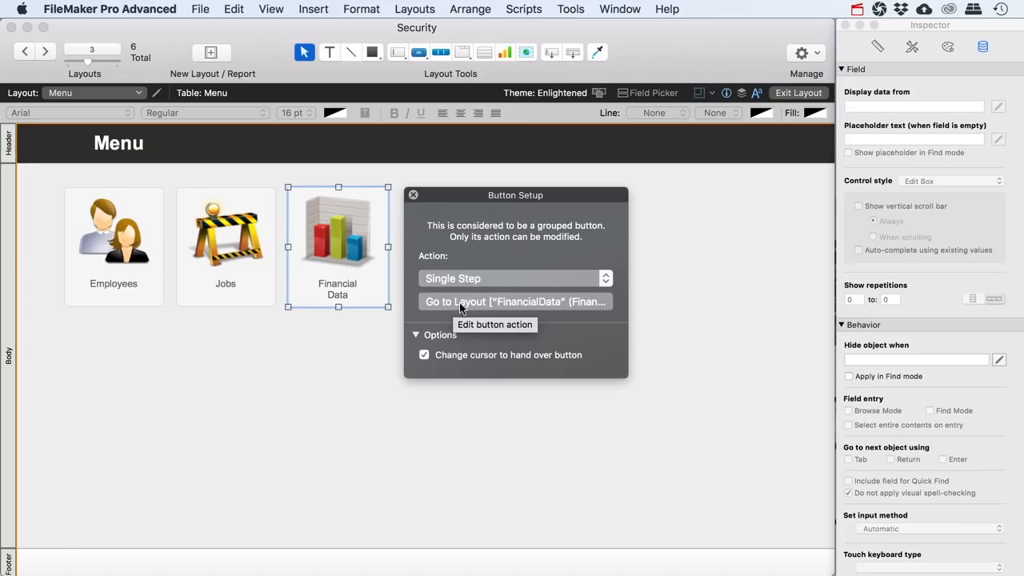
click(412, 195)
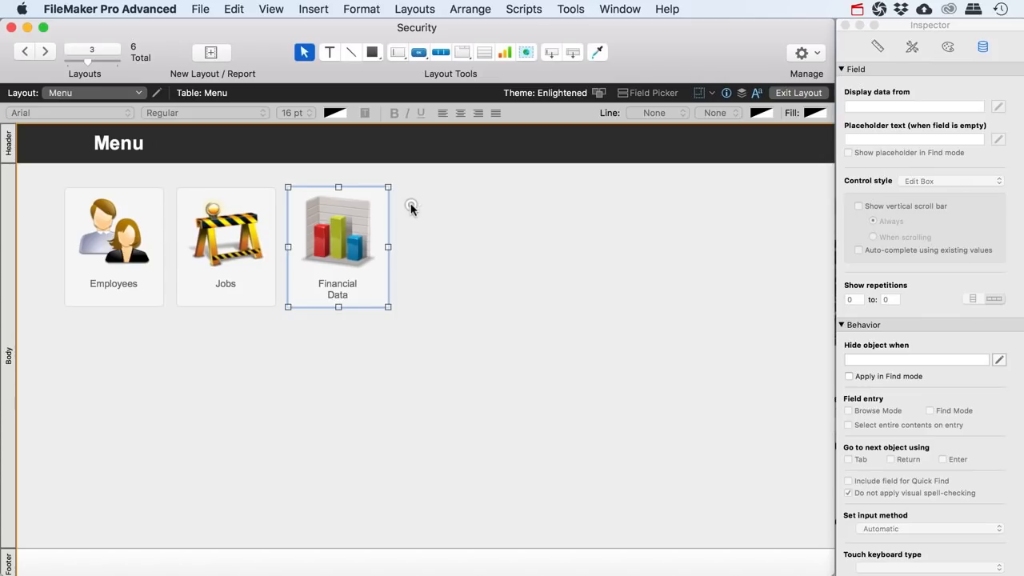
click(411, 205)
click(444, 10)
click(534, 293)
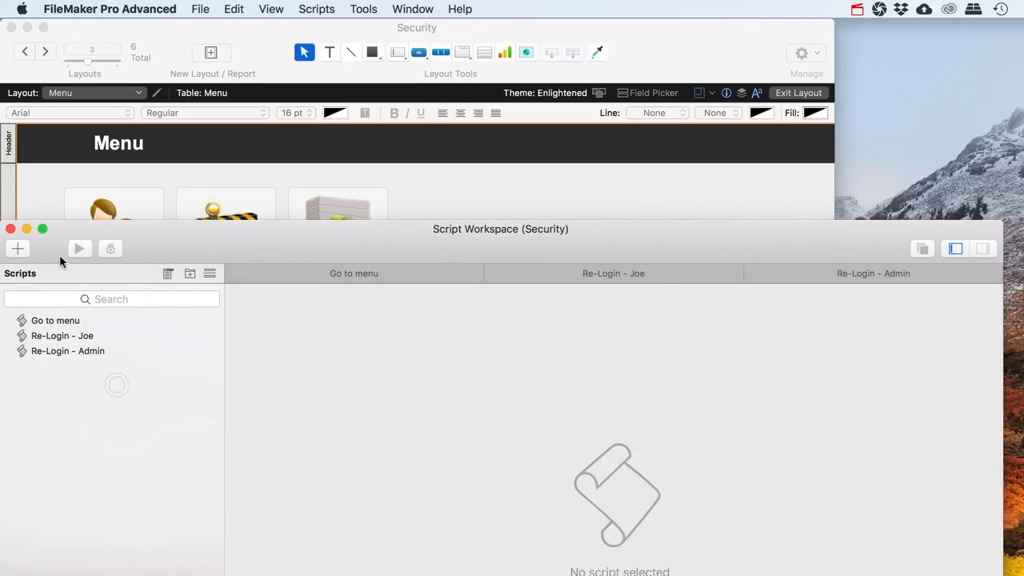
Create a new script named 'Go to Financial Data layout'
click(18, 249)
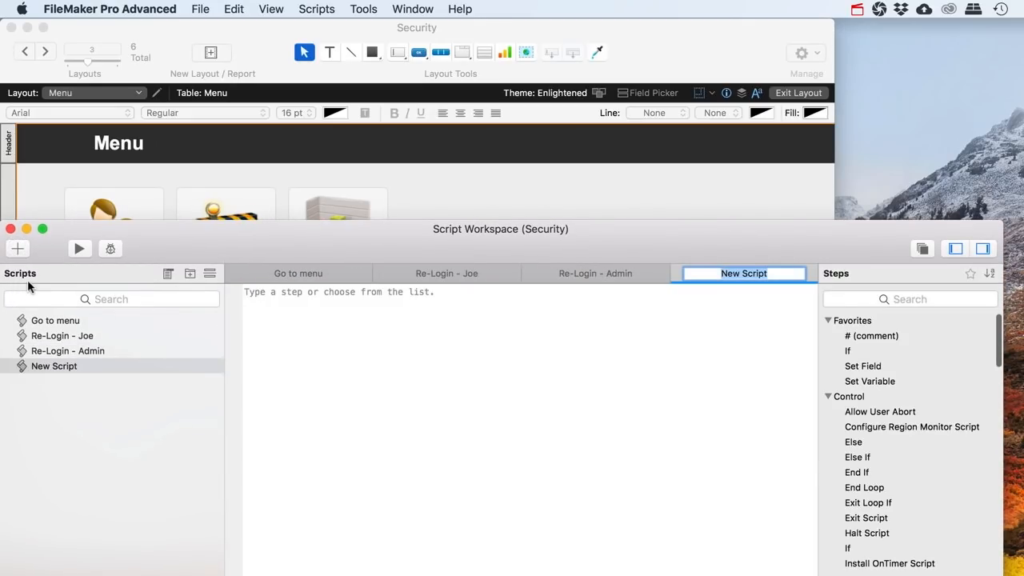
text(Go to )
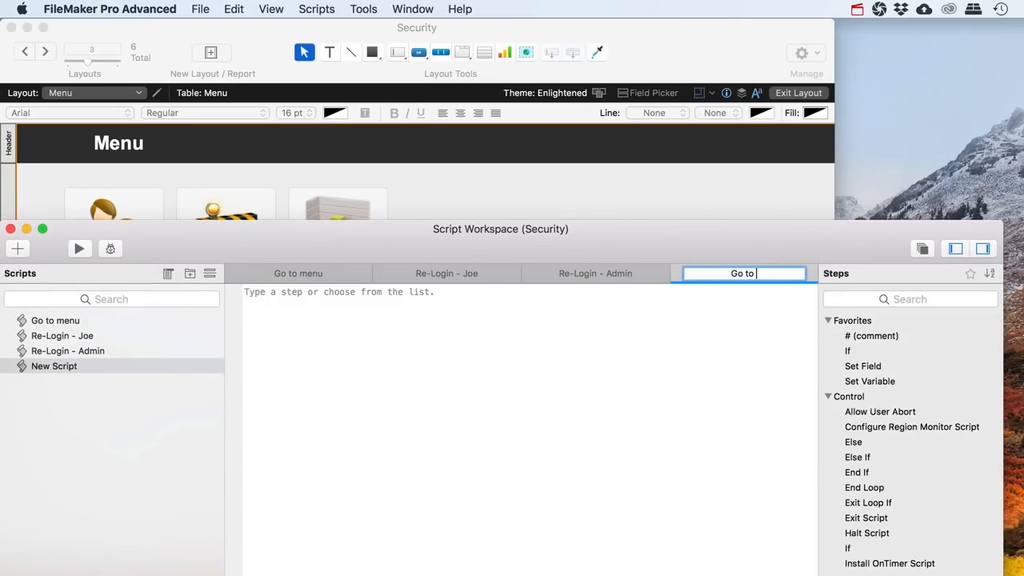
text(Financial Data layout)
key(Return)
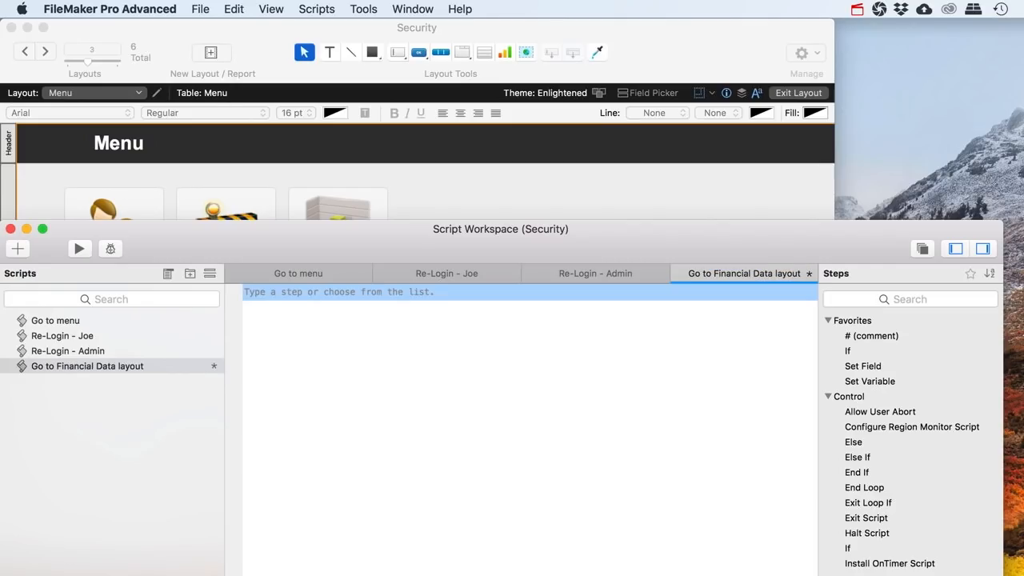
drag(276, 257, 276, 249)
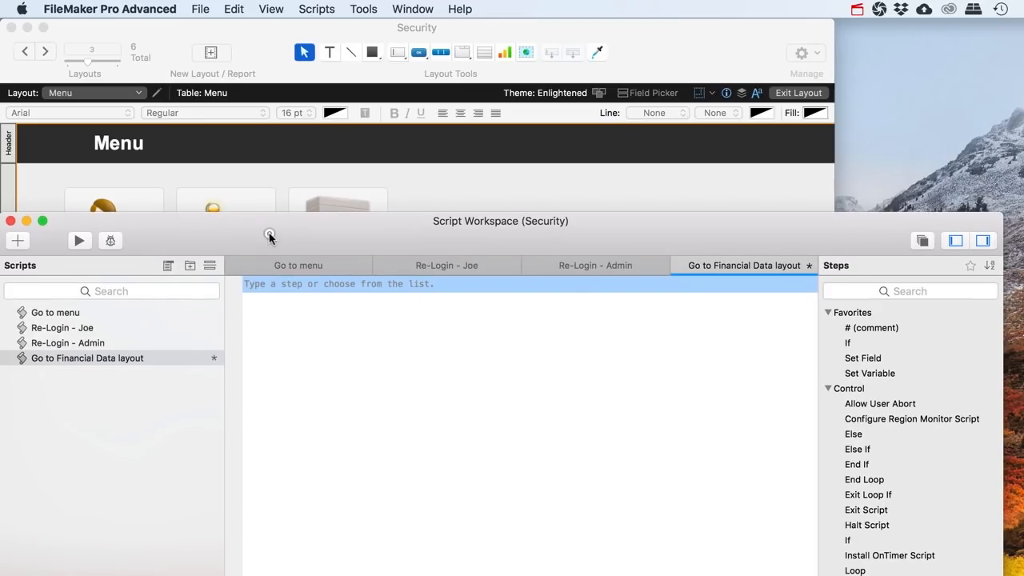
Add a Go to Layout step targeting the FinancialData layout via Specify Layout
click(276, 287)
text(Go to la)
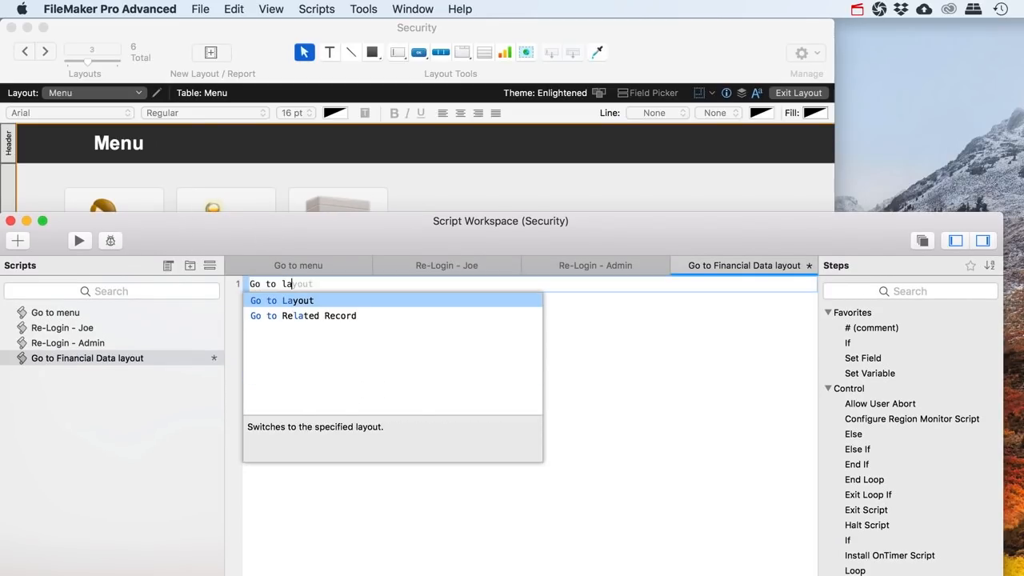
key(Return)
click(372, 284)
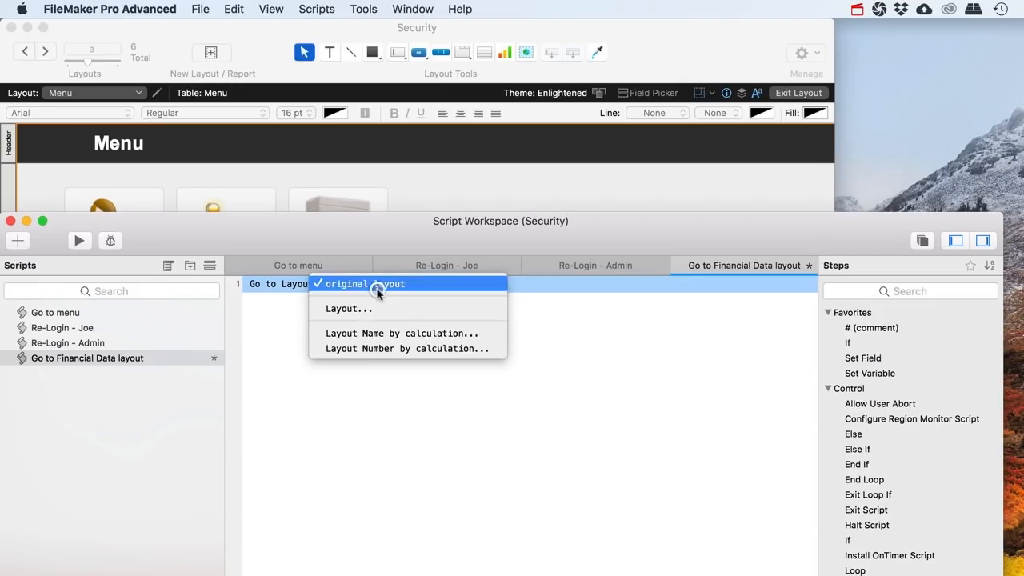
click(356, 310)
click(338, 272)
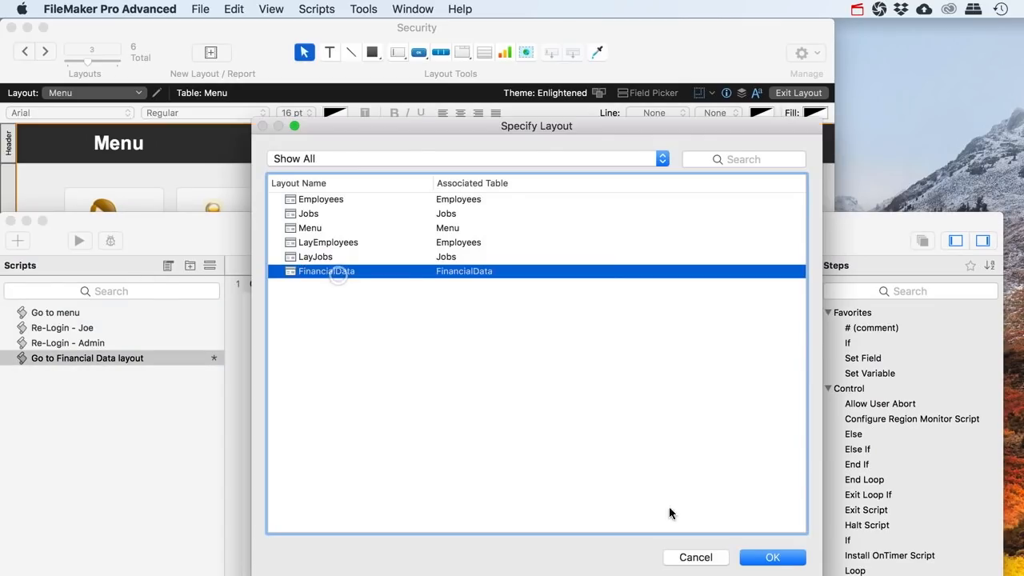
click(772, 556)
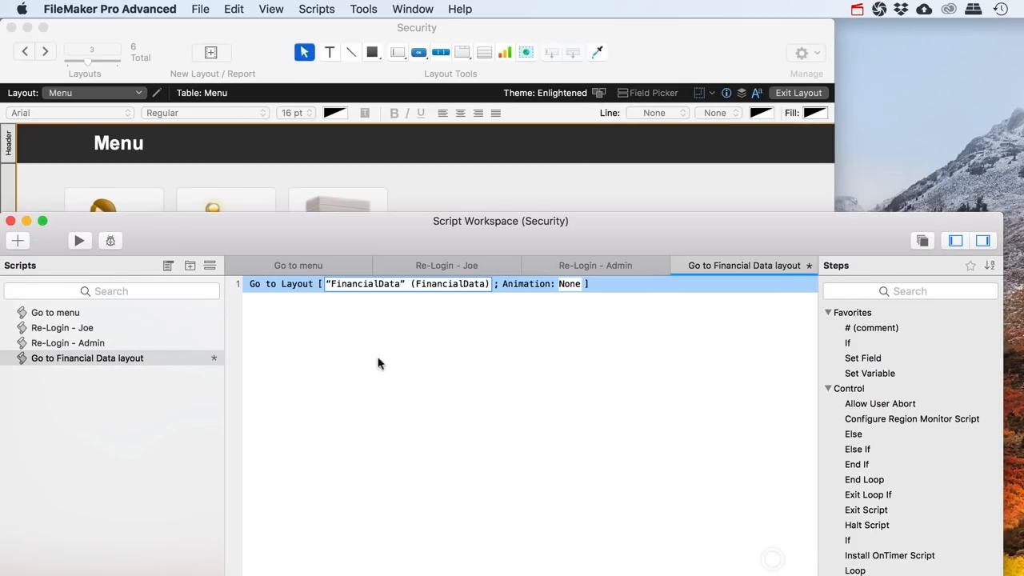
Add an If/End If block and move Go to Layout [FinancialData] below it
click(288, 283)
key(Return)
text(If)
key(Return)
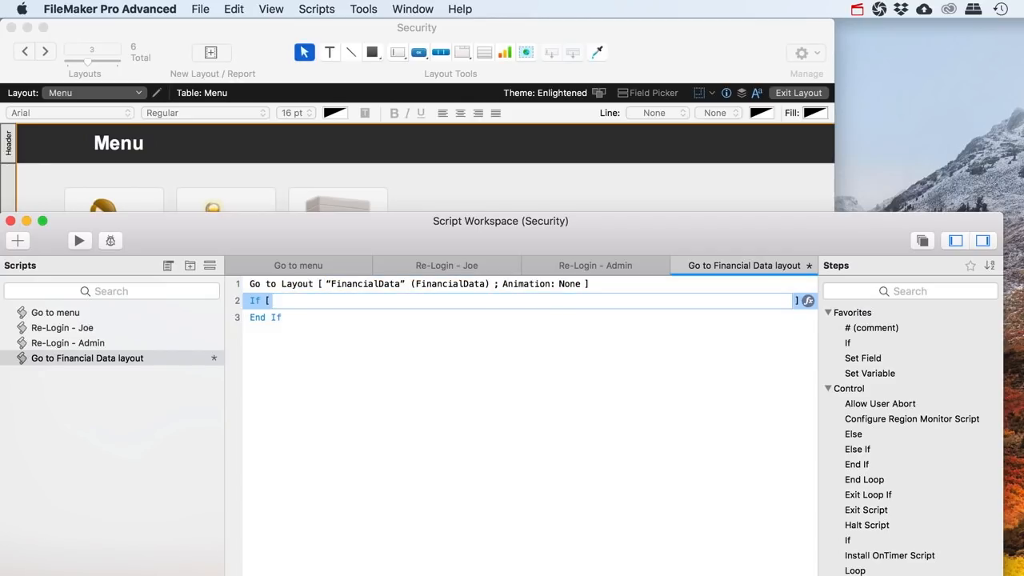
click(265, 283)
drag(286, 285, 292, 327)
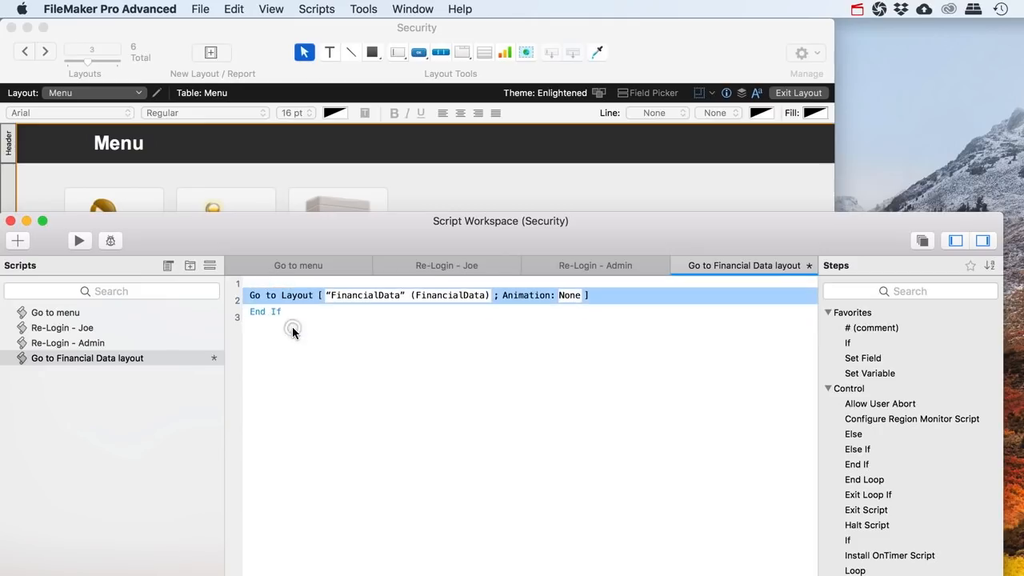
click(279, 284)
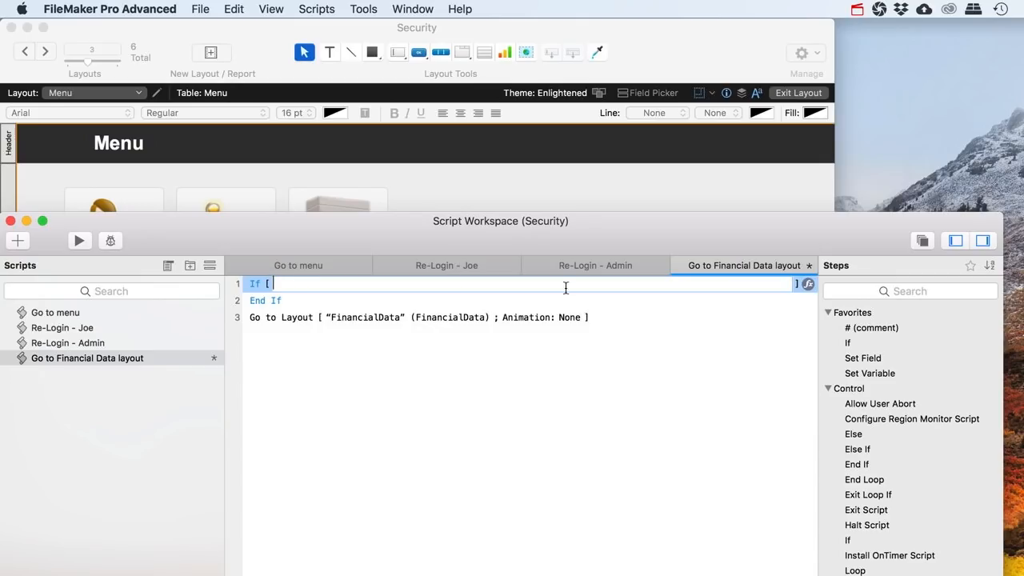
Set the If condition to Get ( CurrentPrivilegeSetName ) = "Employee"
click(809, 285)
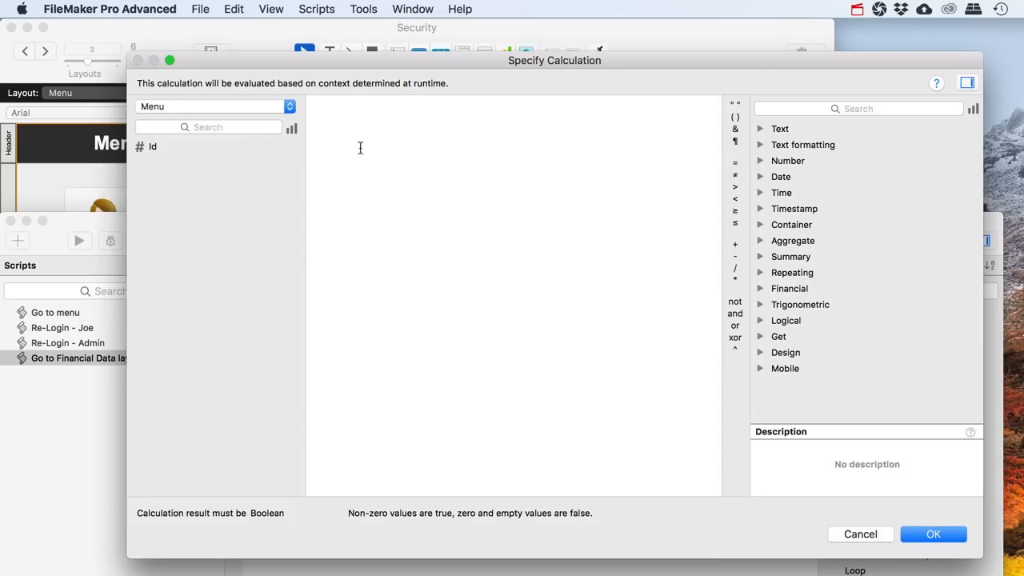
text(Get)
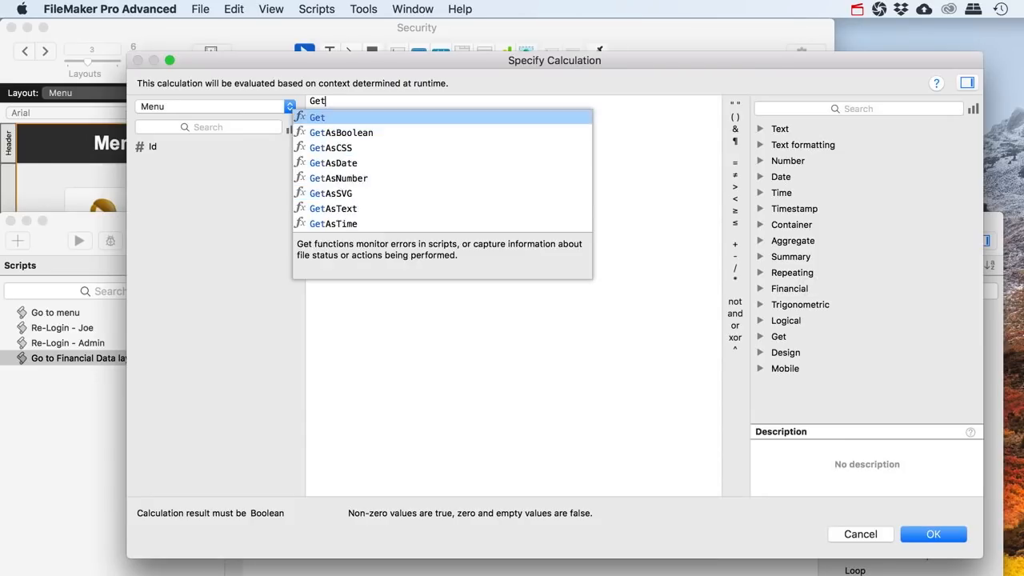
key(Return)
text(P)
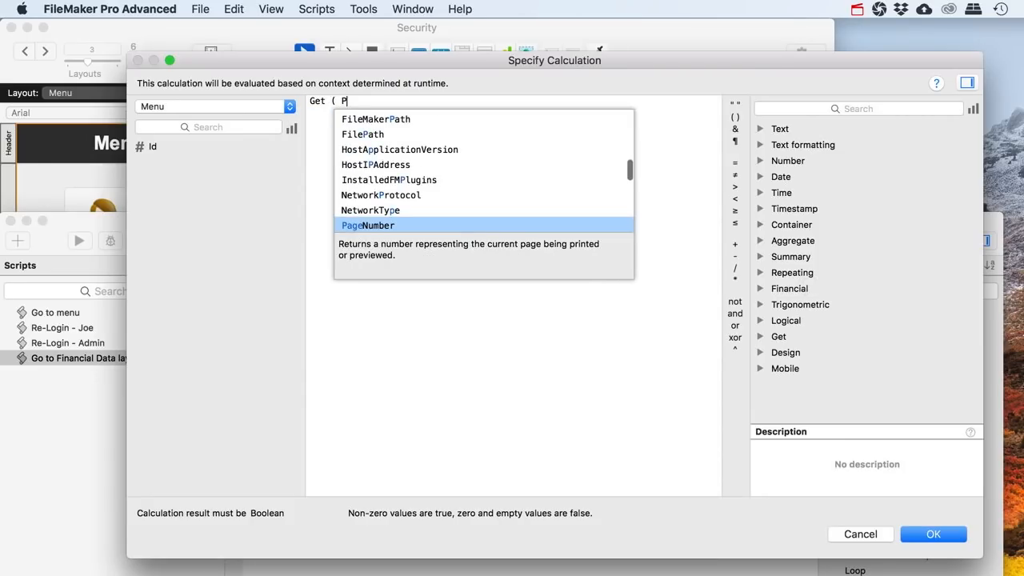
text(rivi)
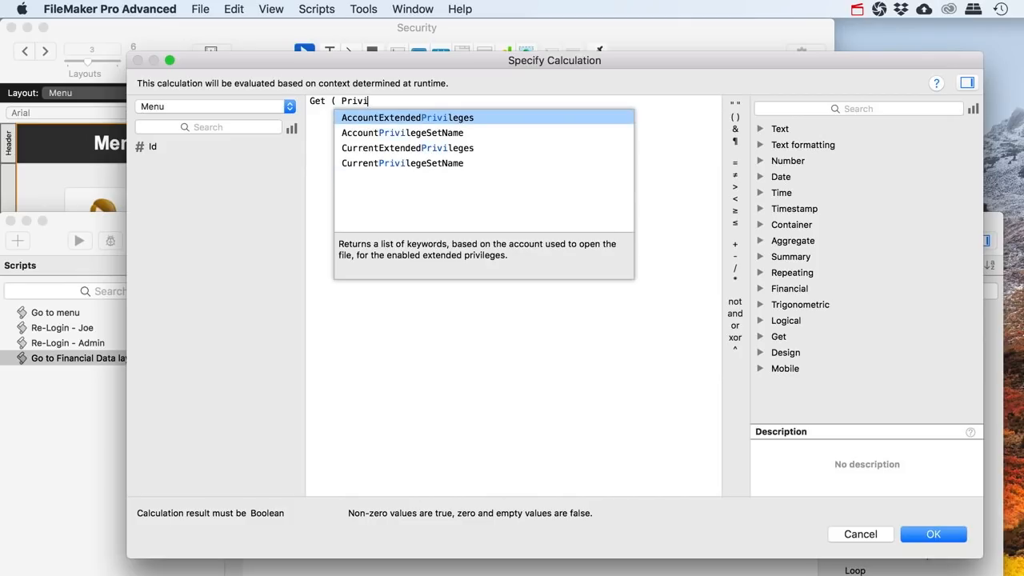
key(Down)
key(Down)
key(Down)
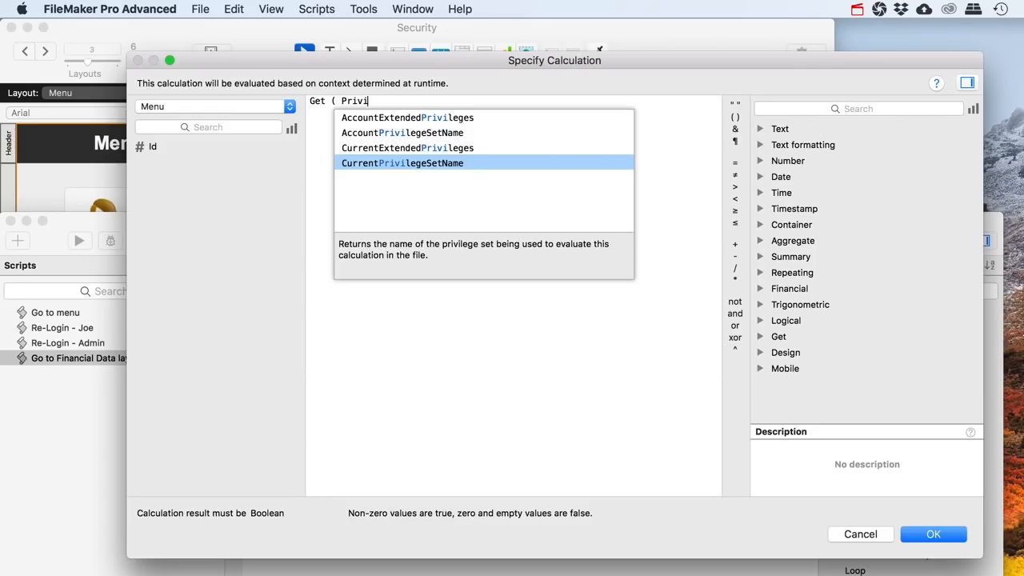
key(Return)
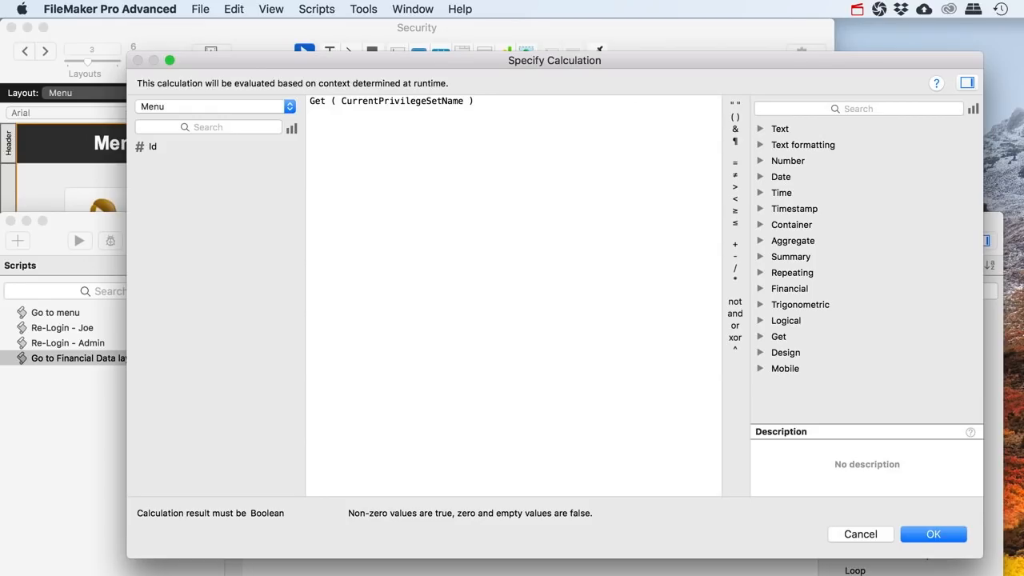
text(= "Employee)
key(Return)
Add a Beep step inside the If block
click(256, 300)
click(256, 285)
key(Return)
text(Beep)
key(Return)
key(Return)
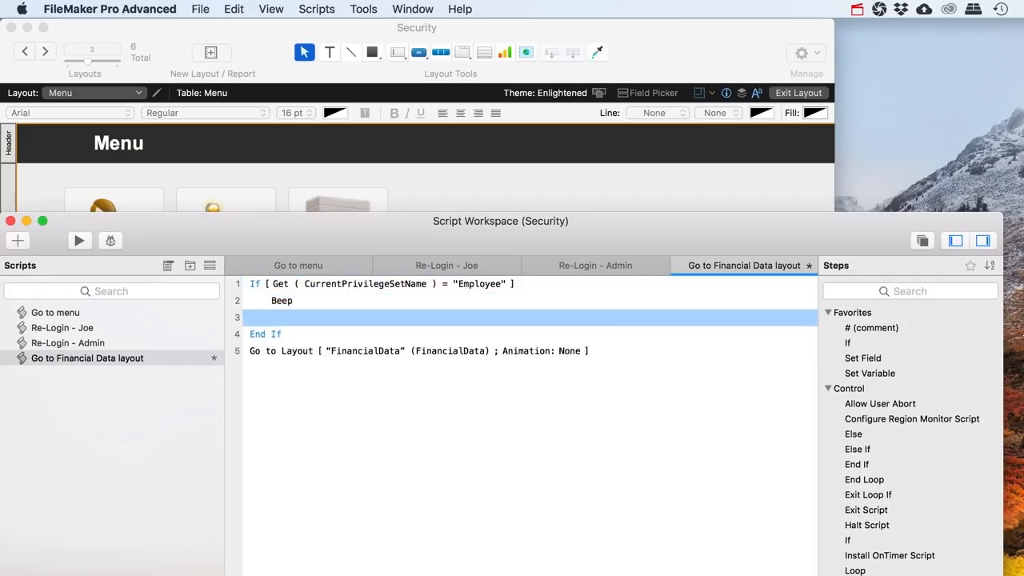
Add a Show Custom Dialog step titled "HEY!!" with message "What are you doing? You can't go there!!"
text(Show)
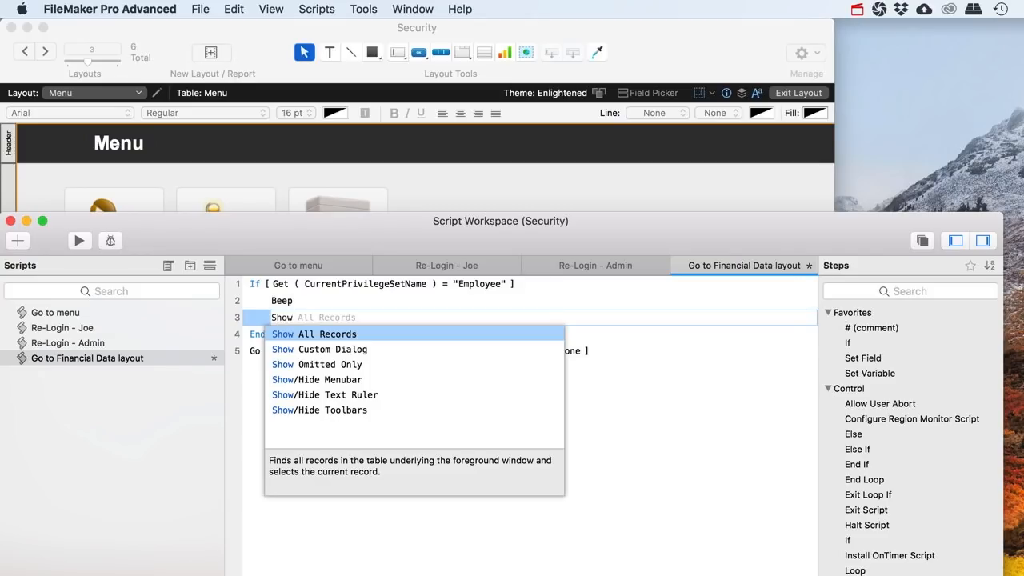
key(Down)
key(Return)
key(space)
text("HEY!!")
key(Tab)
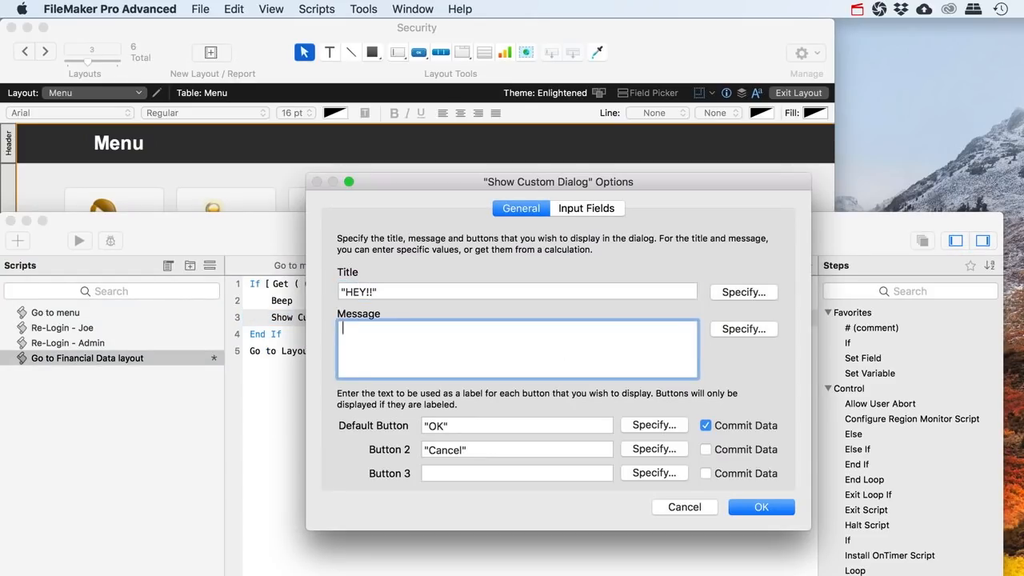
text(What are you doing? Y)
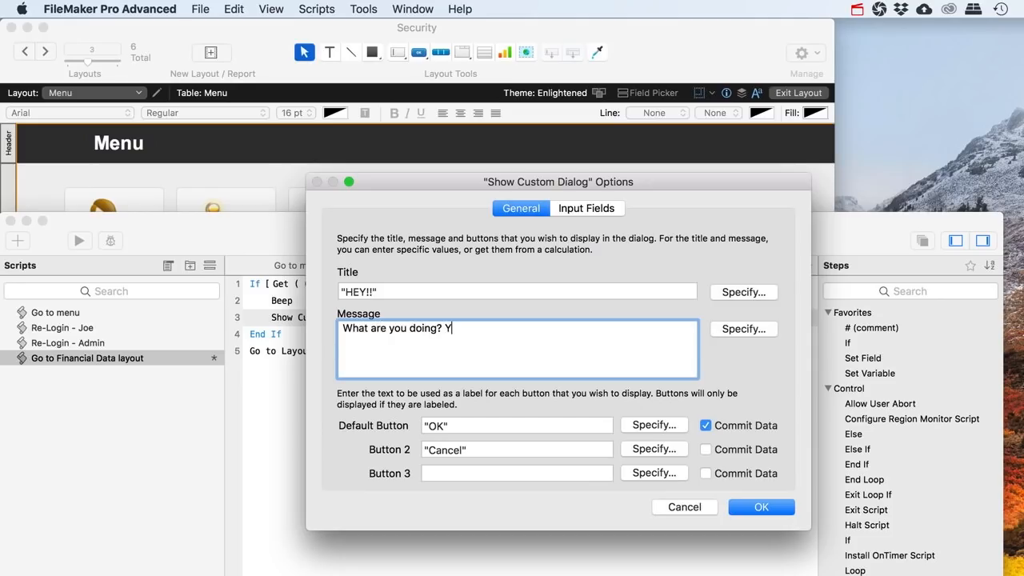
text(ou can't go there!!)
Remove the Cancel button and relabel the default button "OK, sorry"
key(Tab)
key(Tab)
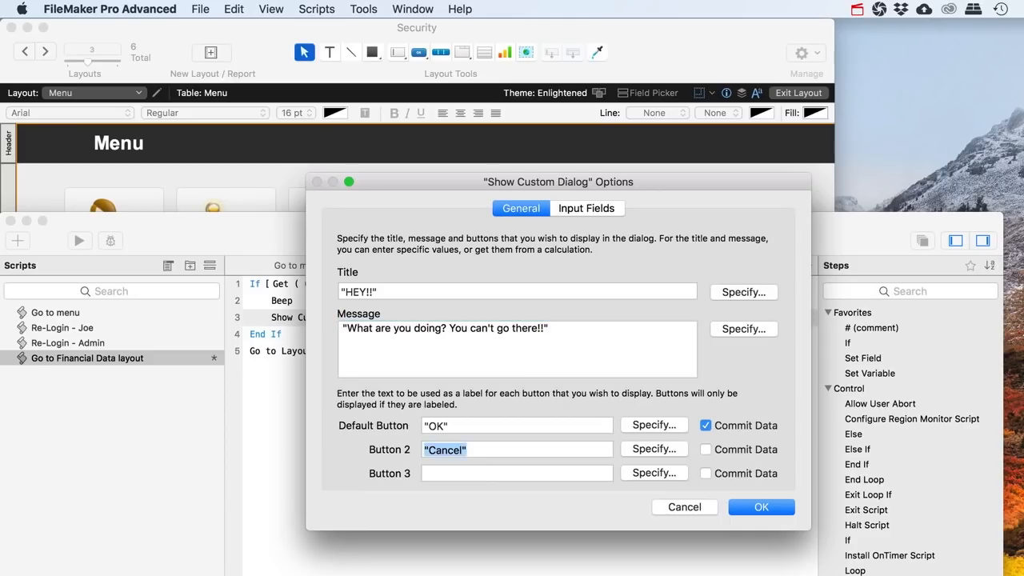
key(BackSpace)
key(Tab)
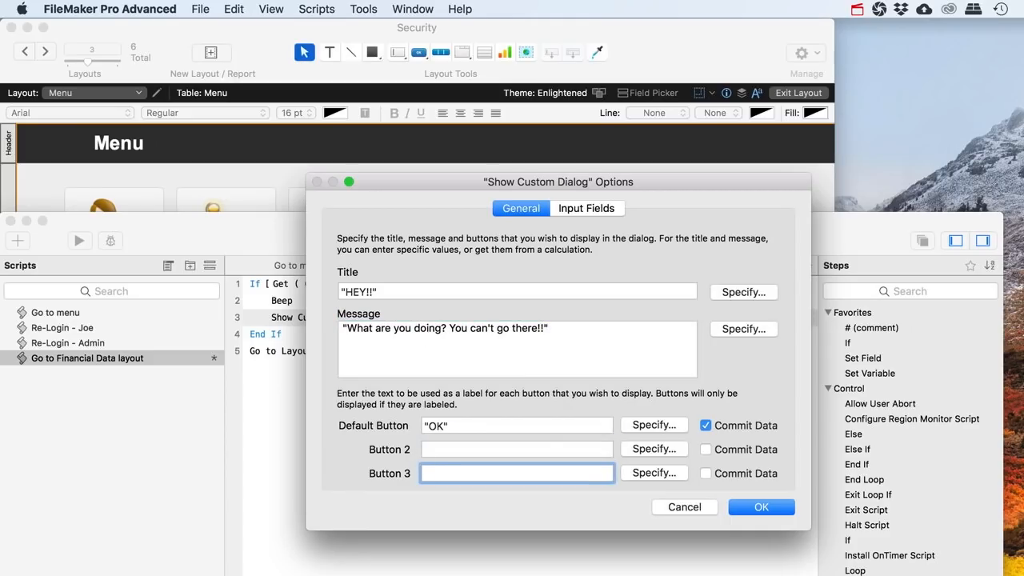
key(shift+Tab)
key(shift+Tab)
key(Right)
key(Left)
text(, sorry)
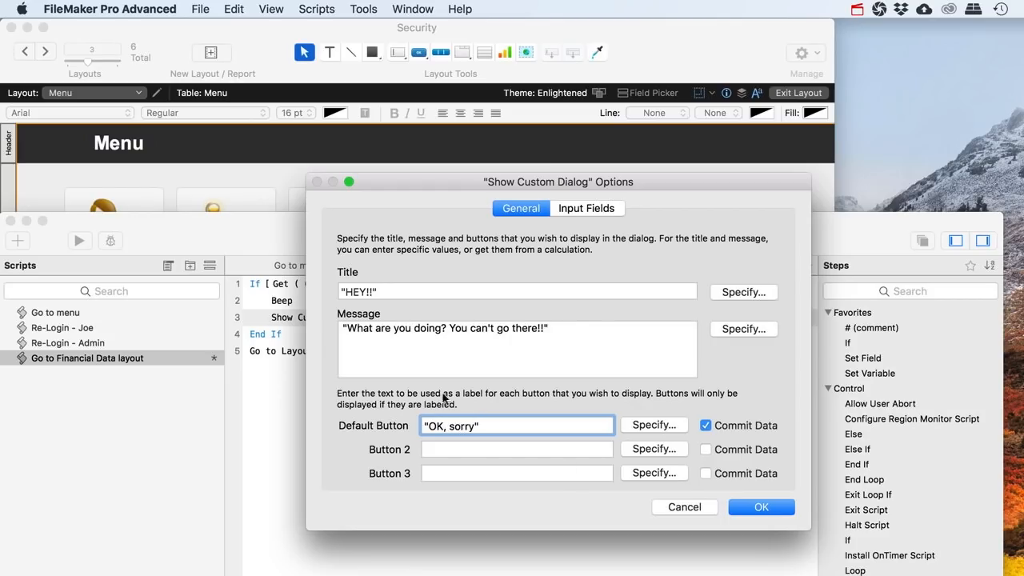
click(759, 516)
Add a Halt Script step after the custom dialog step
click(271, 333)
click(285, 322)
text(Halt)
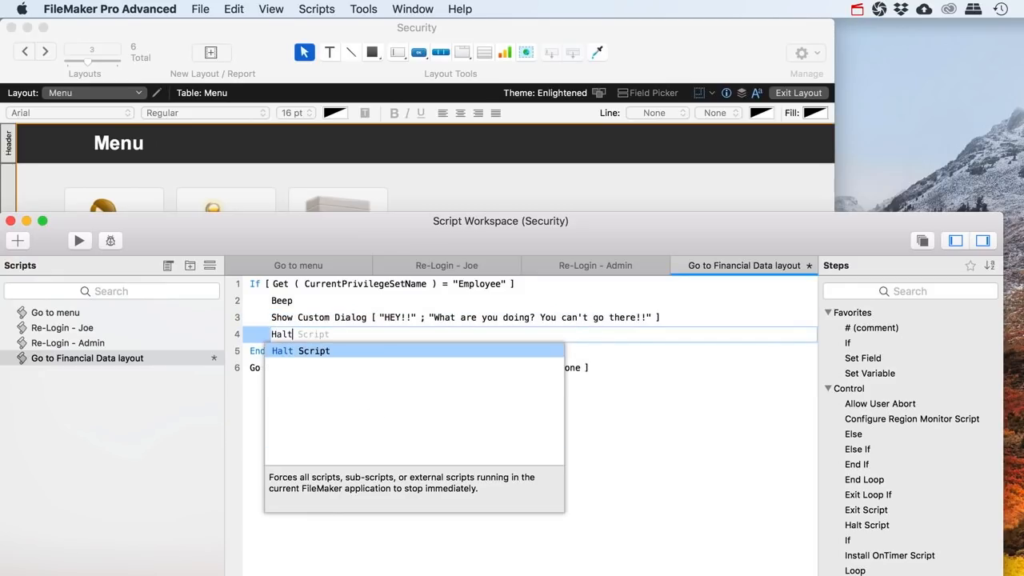
key(Return)
Review the script steps, save the script, and close the script editor
click(261, 352)
click(273, 367)
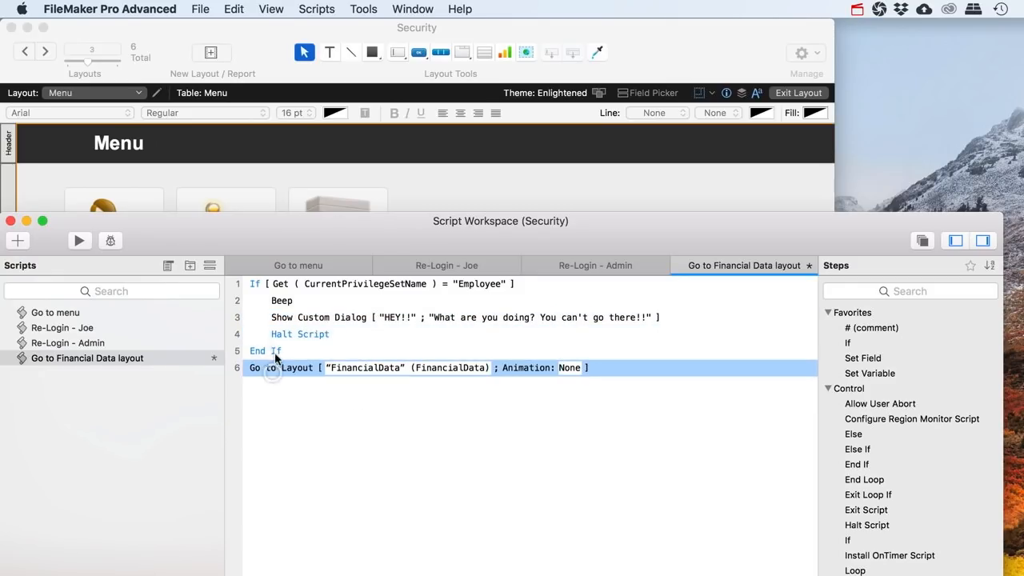
click(250, 283)
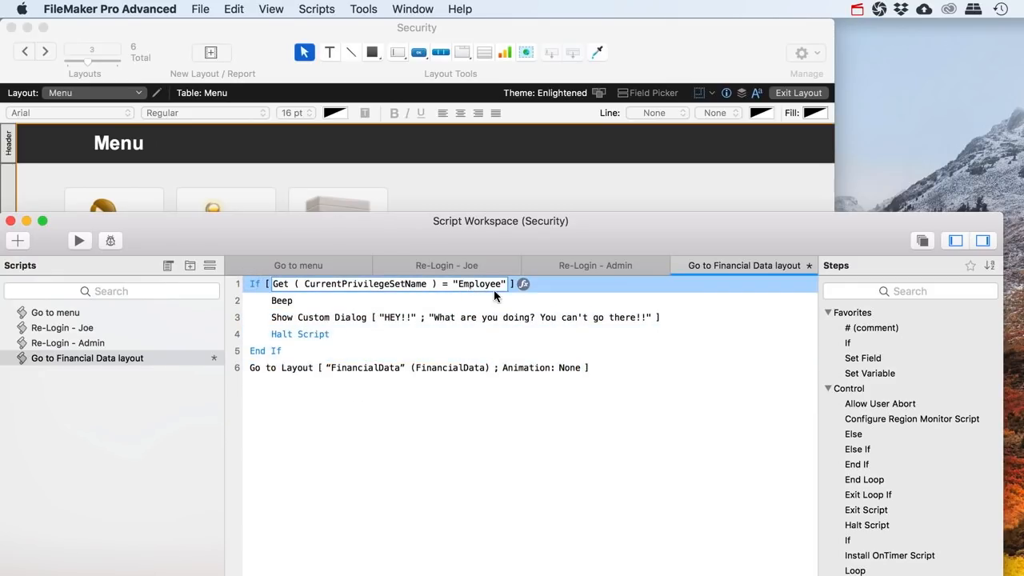
click(280, 352)
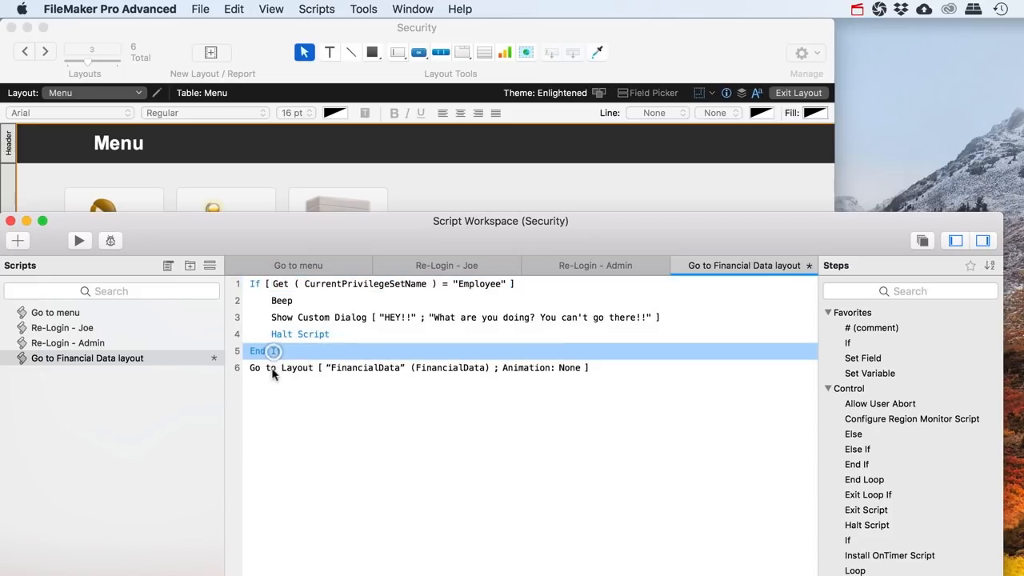
click(276, 368)
key(super+s)
click(11, 221)
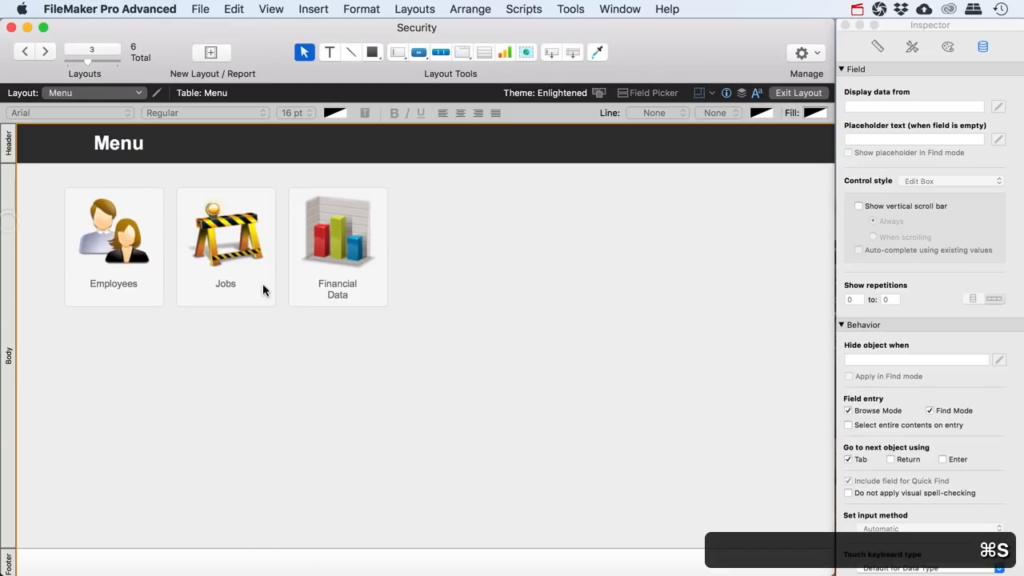
Test the Financial Data button, then return to the Menu layout in Layout mode
click(774, 92)
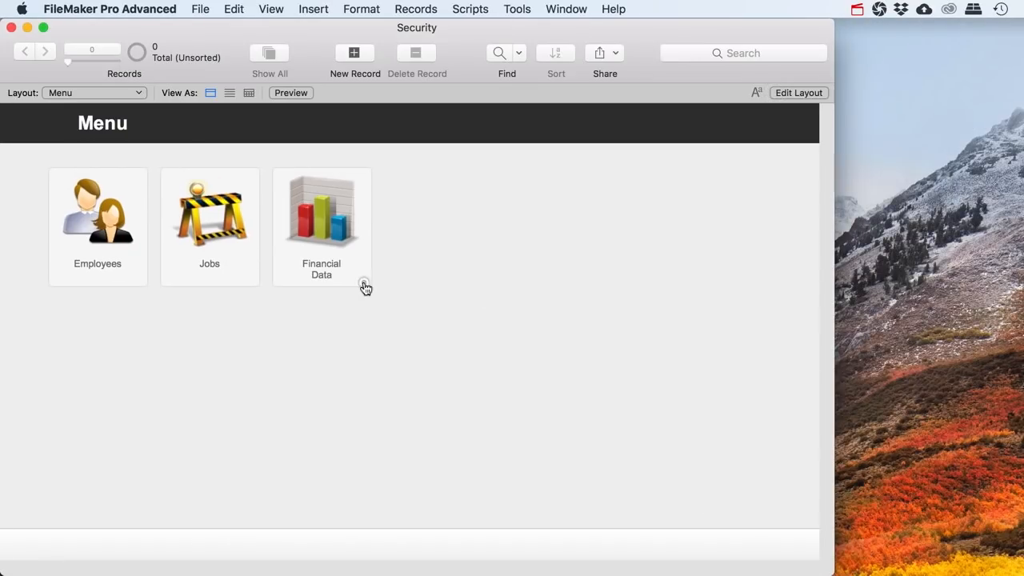
click(364, 285)
click(791, 94)
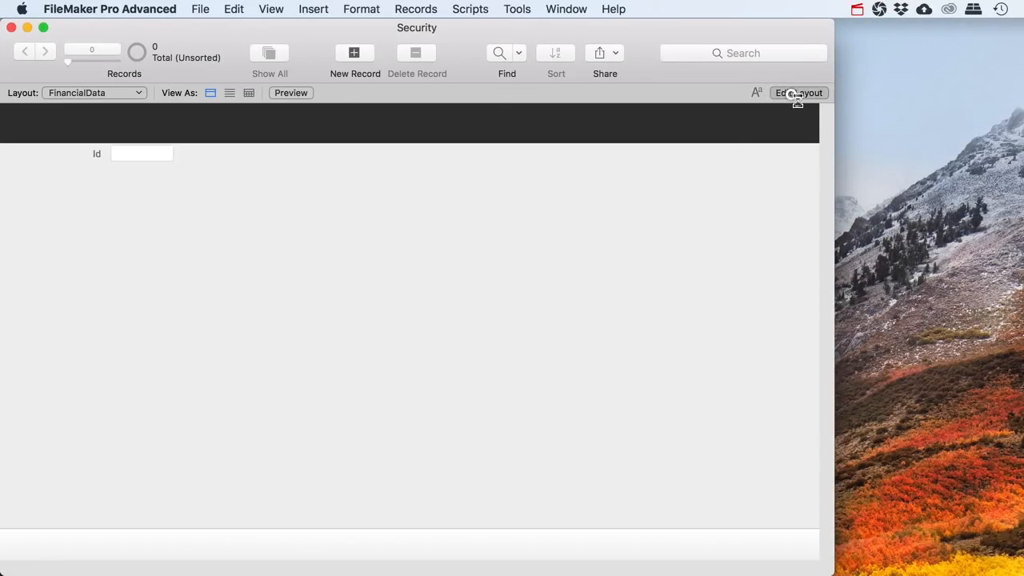
click(107, 95)
click(104, 55)
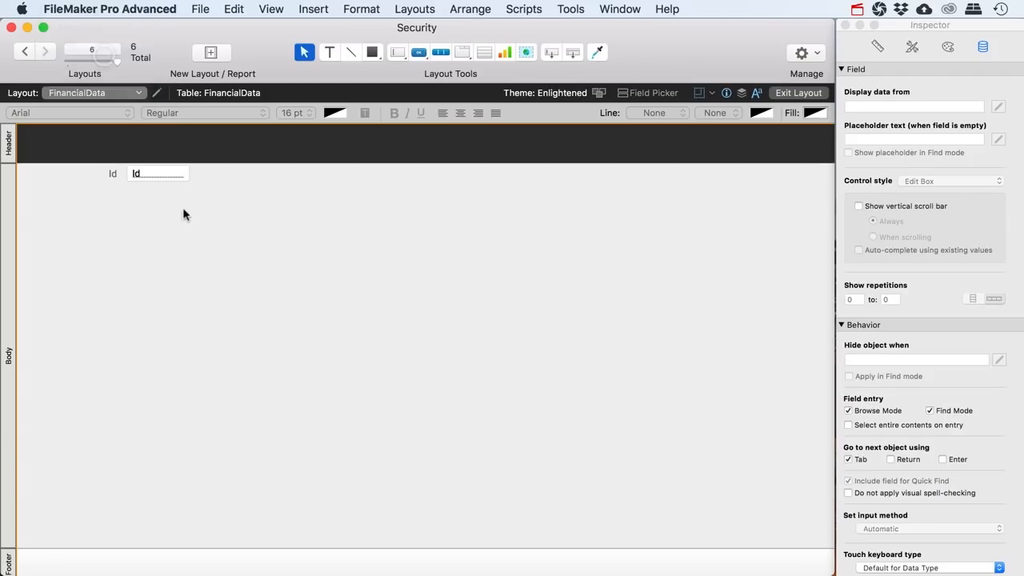
Set the Financial Data button to Perform Script 'Go to Financial Data layout', then exit Layout mode
right_click(379, 300)
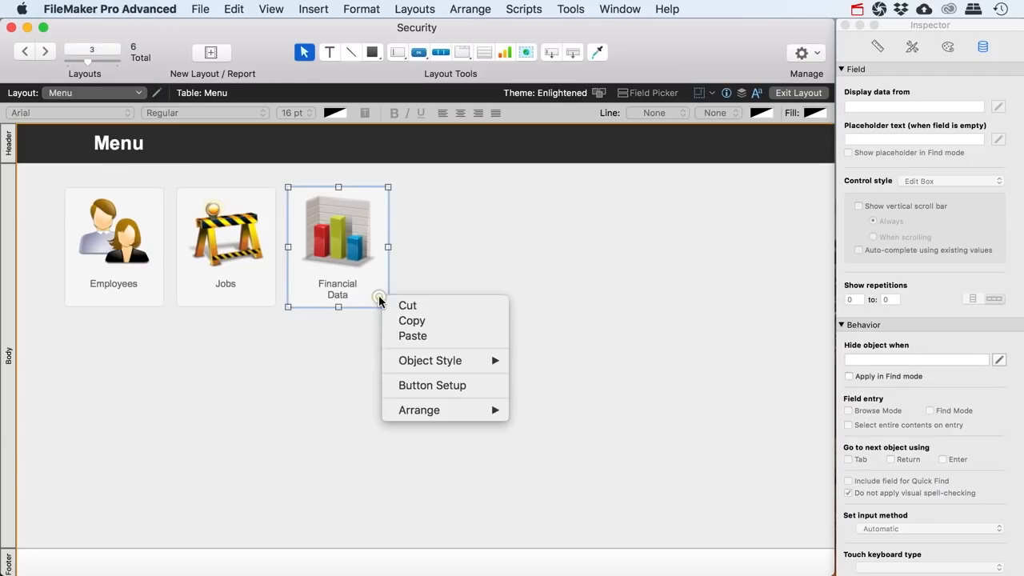
click(446, 385)
click(455, 299)
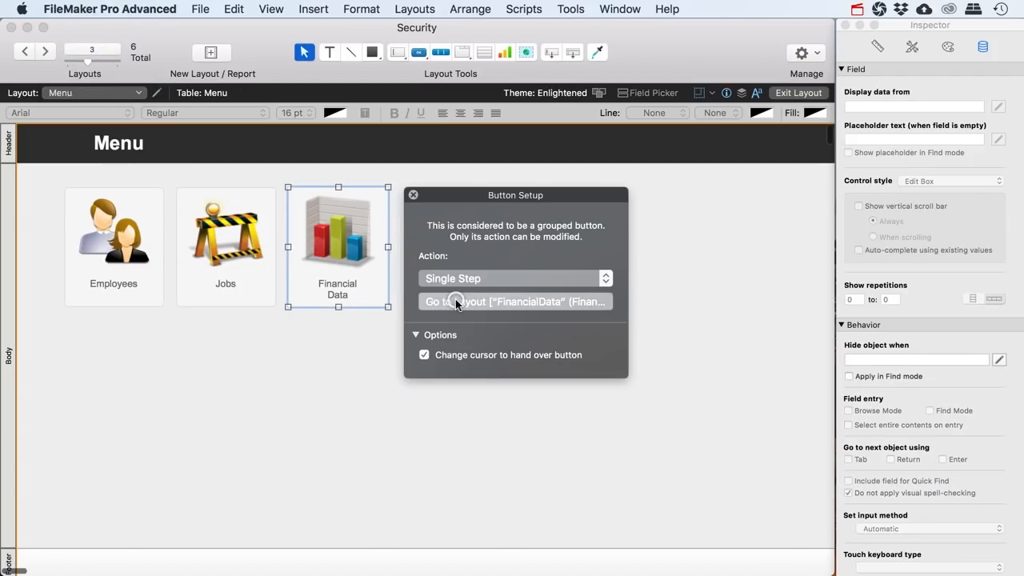
click(783, 455)
click(605, 278)
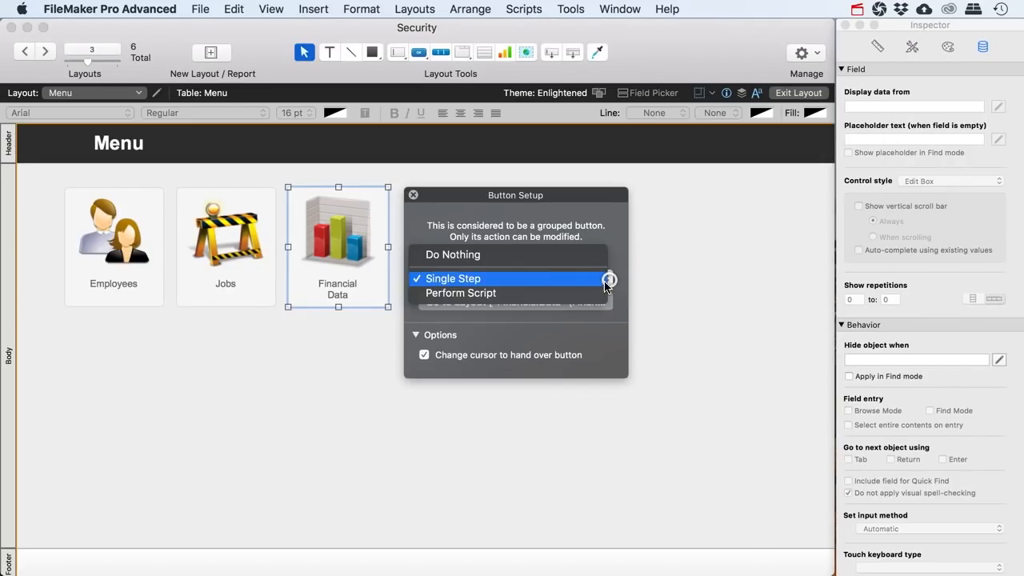
click(503, 289)
click(530, 265)
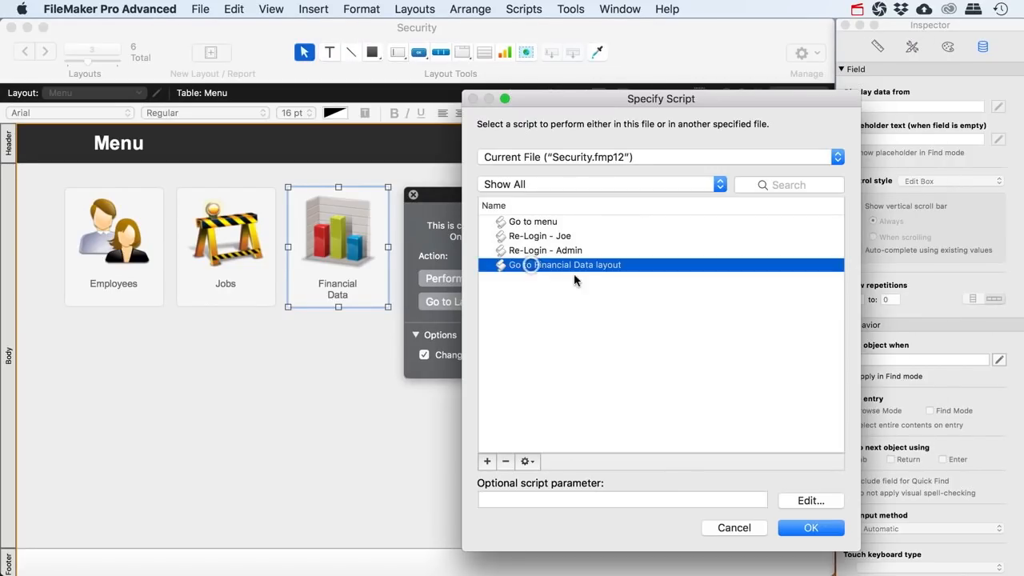
click(799, 529)
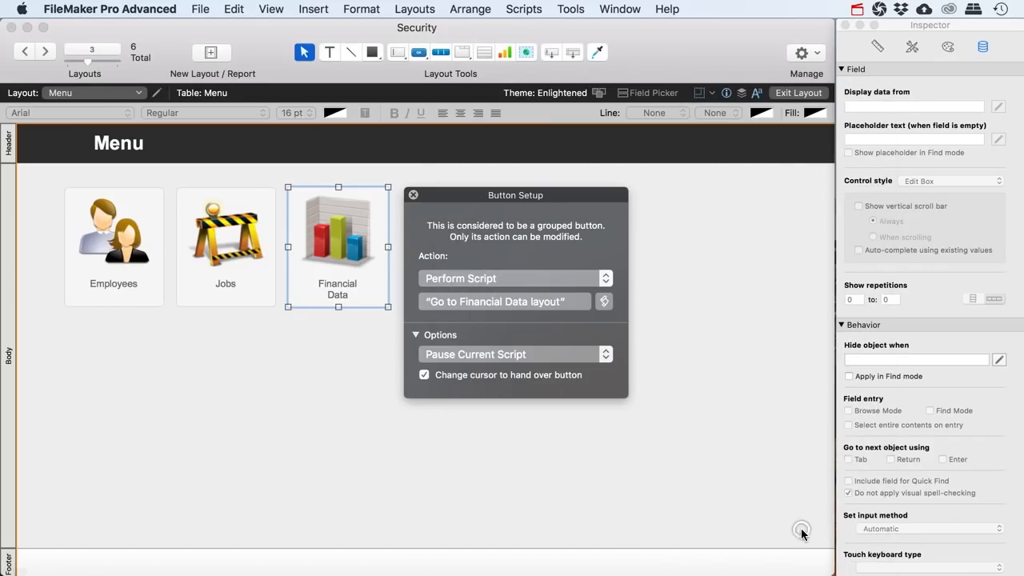
click(411, 195)
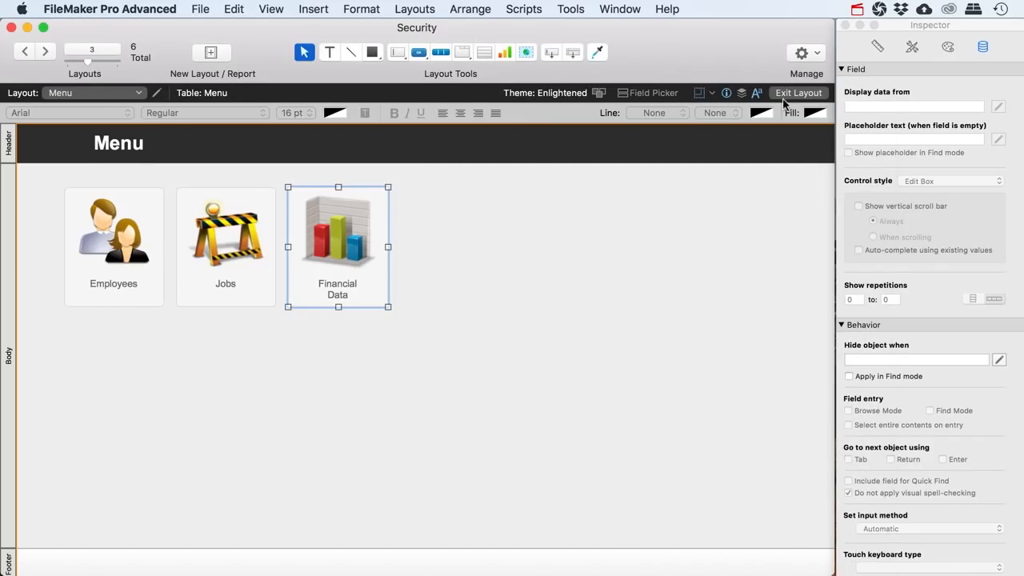
click(798, 93)
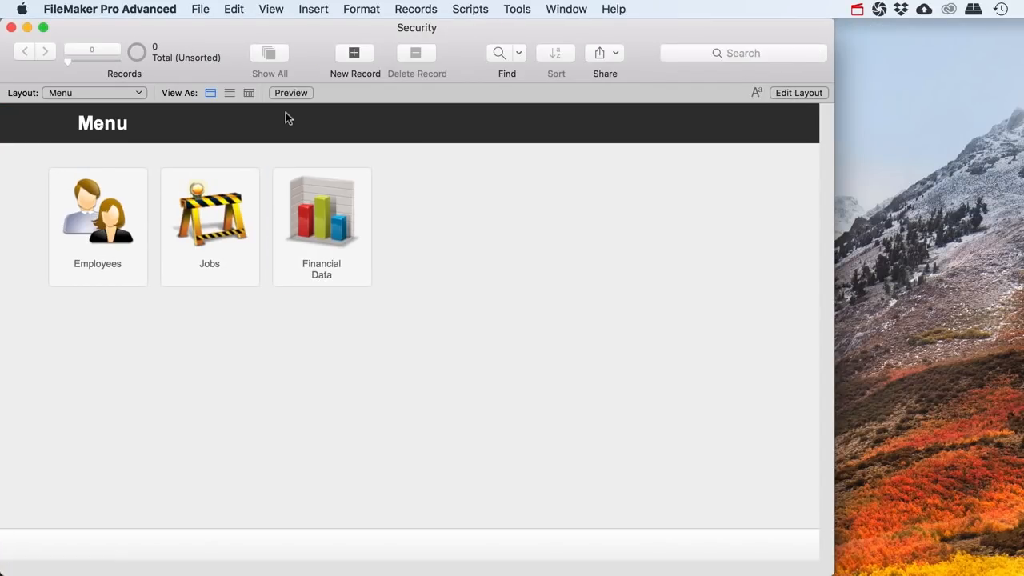
Test the Financial Data button, then switch back to the Menu layout
click(319, 268)
click(80, 94)
click(81, 66)
click(76, 91)
click(64, 77)
Run the employee re-login script and test the Financial Data button as an employee
click(464, 12)
click(488, 27)
click(71, 329)
click(80, 240)
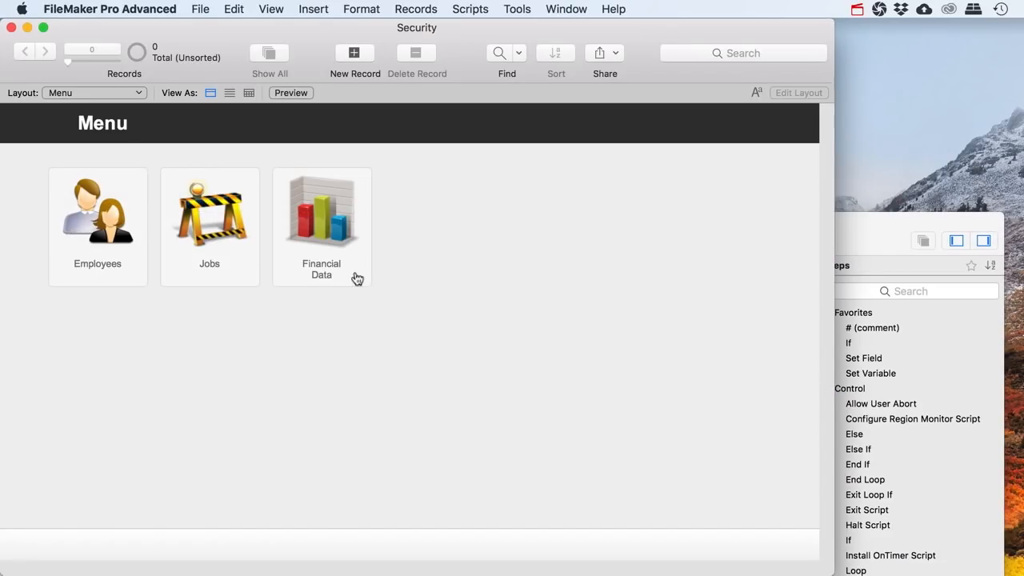
click(355, 276)
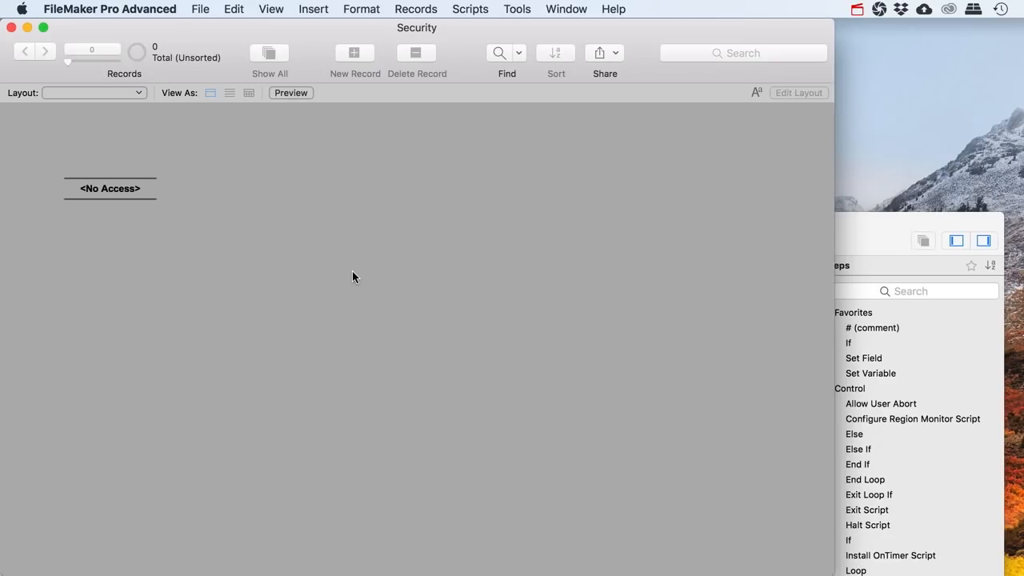
Run Re-Login - Admin for full access and choose the Menu layout
click(859, 225)
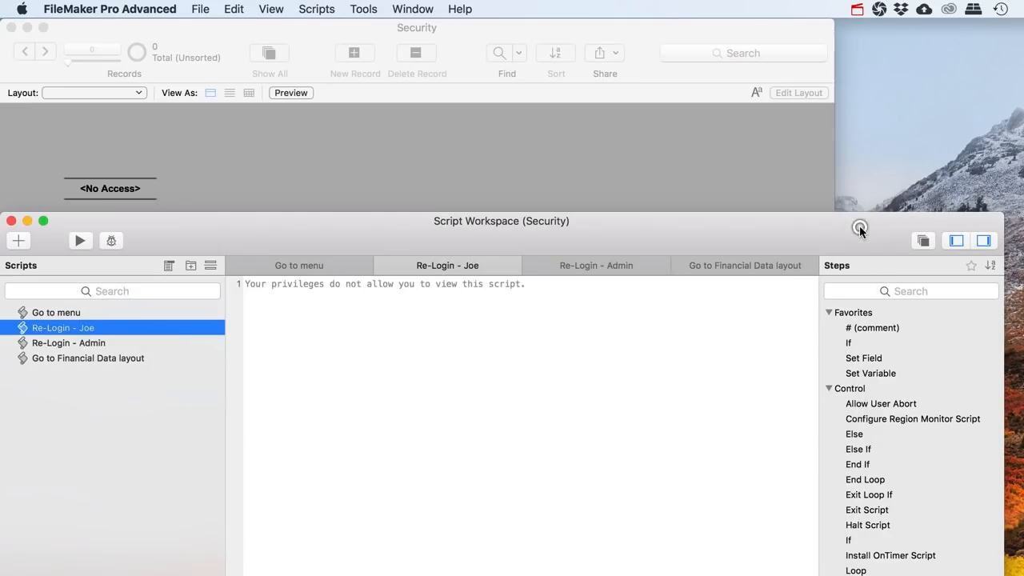
drag(155, 230, 179, 250)
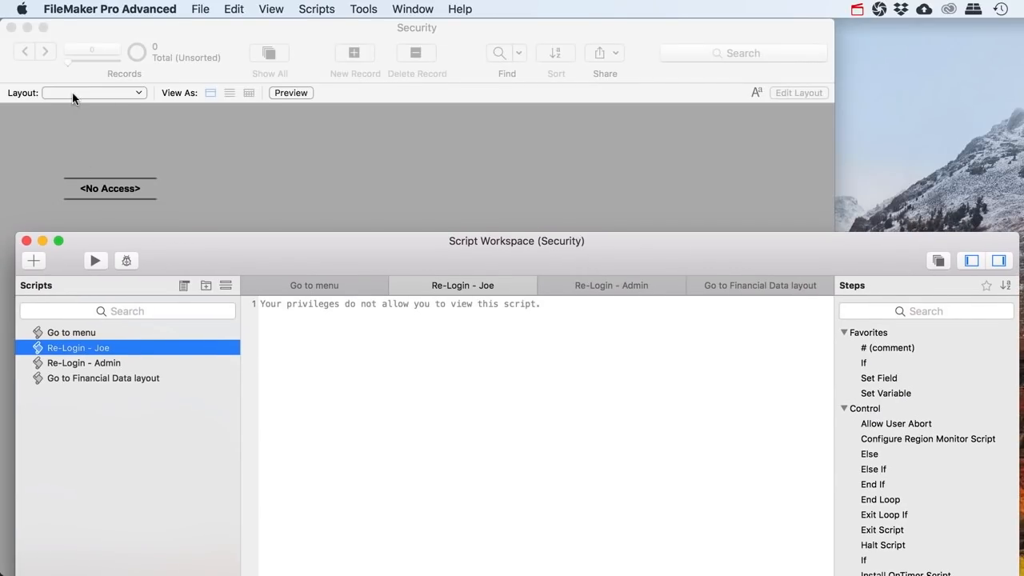
click(84, 363)
click(95, 260)
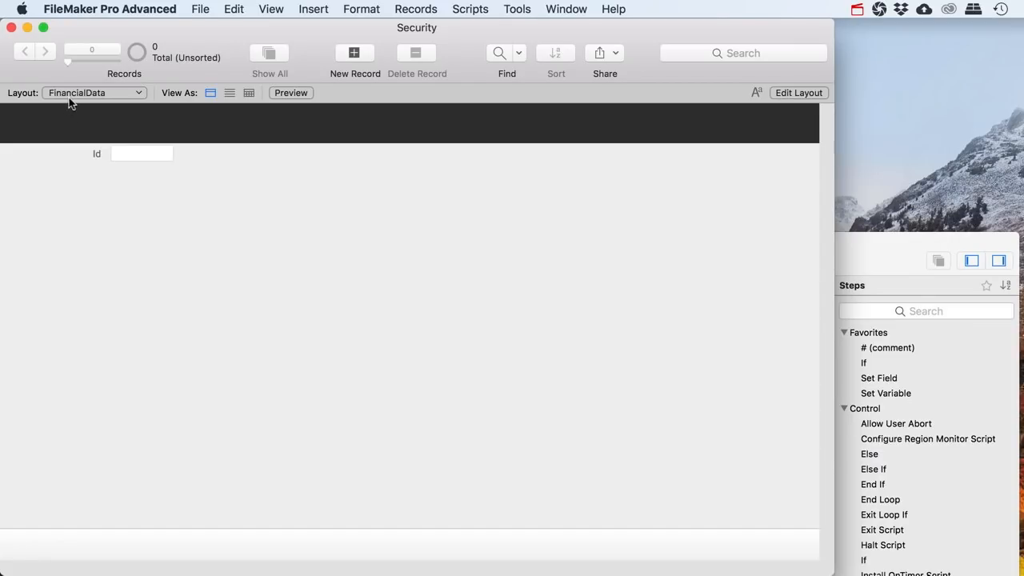
click(69, 95)
click(74, 53)
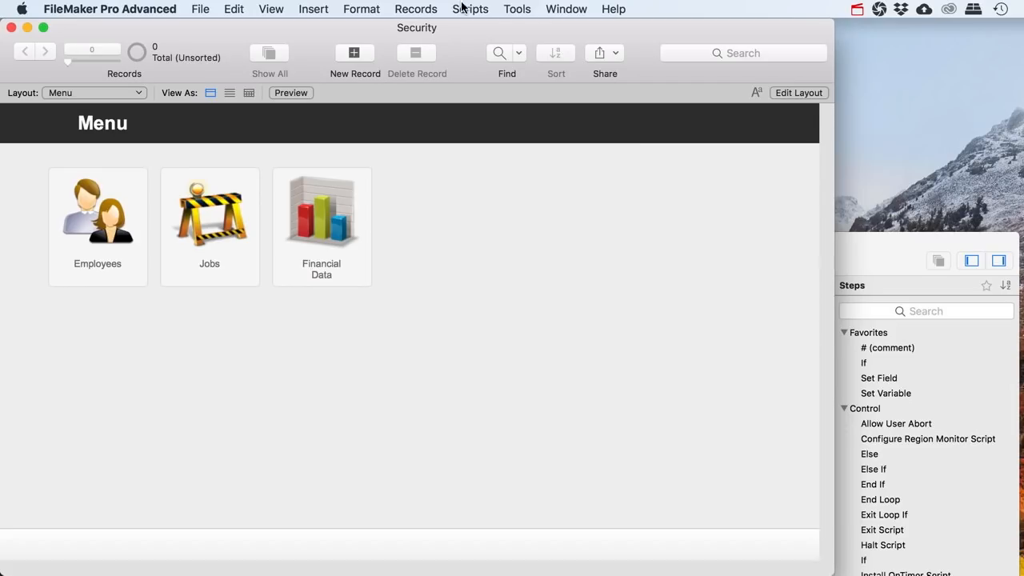
Open the Go to Financial Data layout script and check the privilege set names in Security settings
click(867, 254)
click(87, 379)
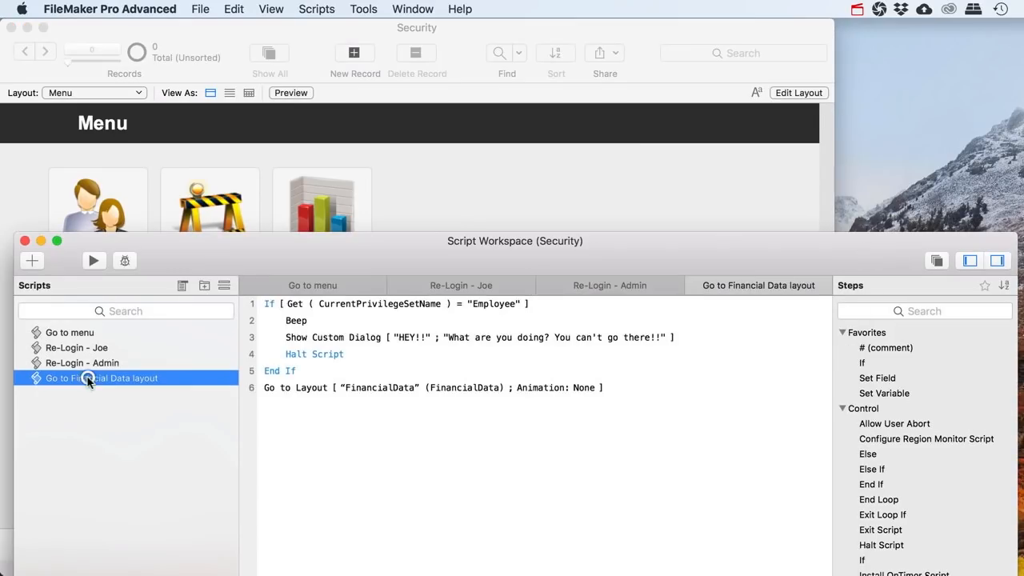
click(308, 306)
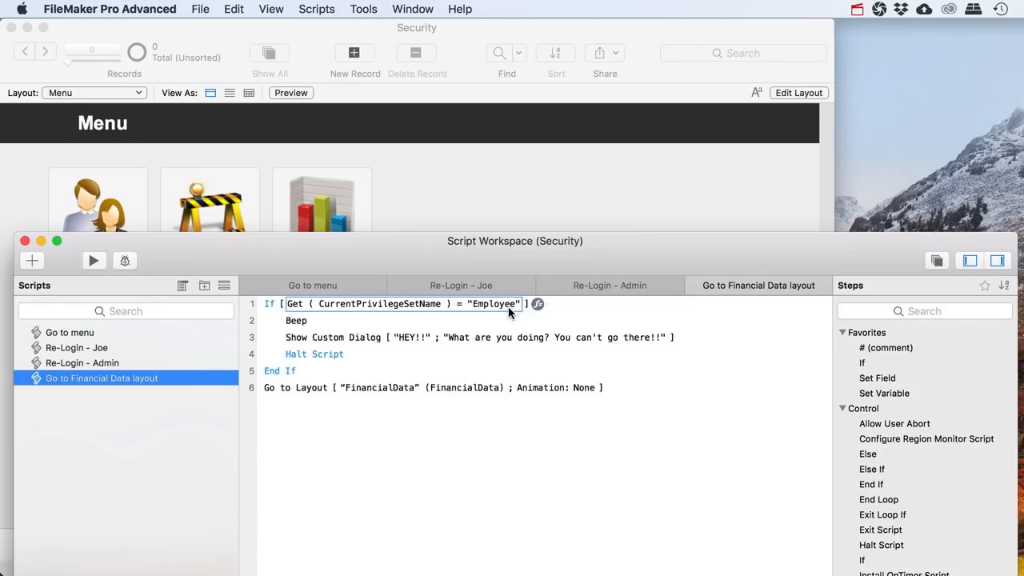
click(200, 9)
mouse_move(295, 153)
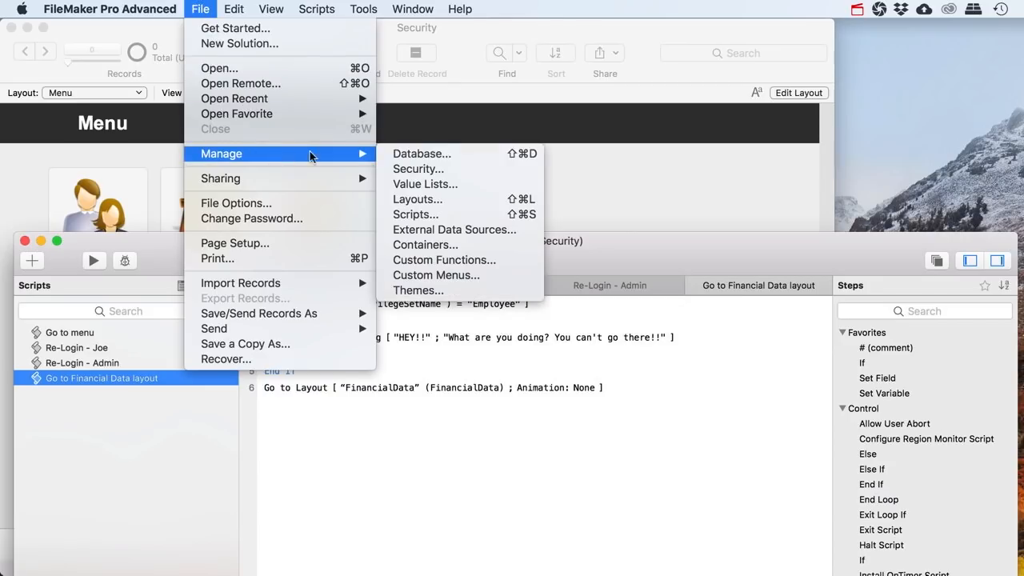
click(404, 169)
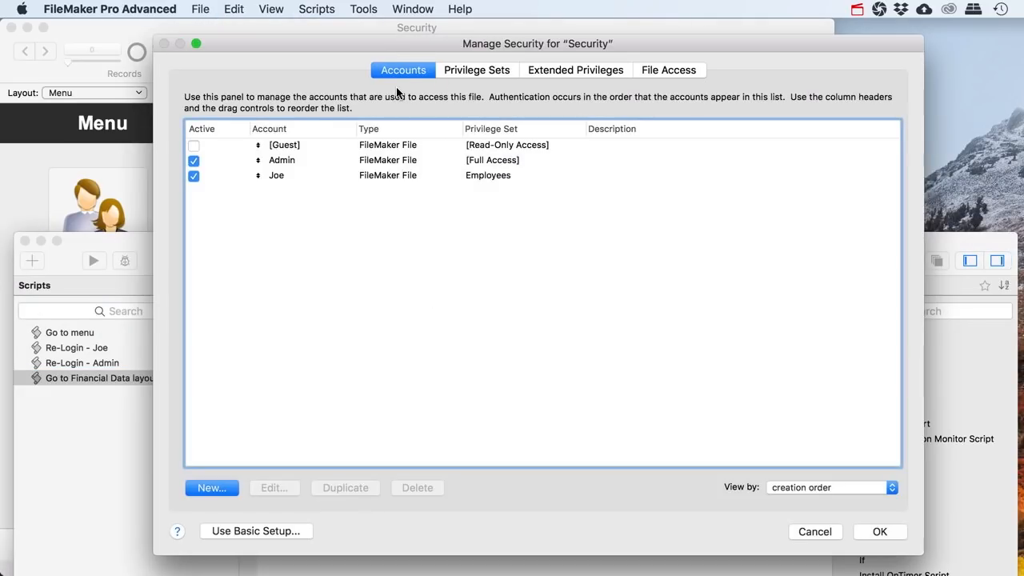
click(475, 72)
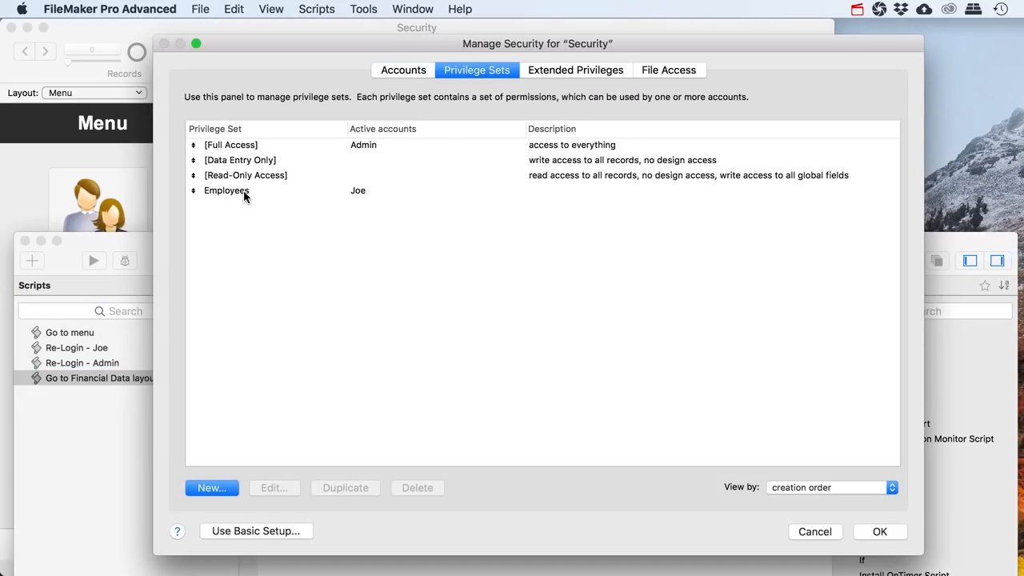
click(815, 535)
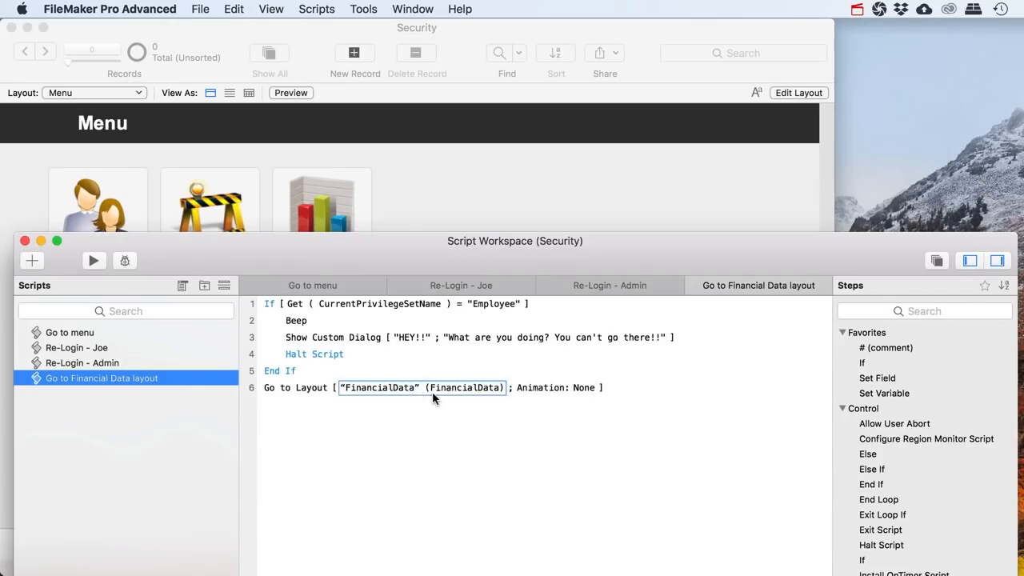
Change the If condition to "Employees", save the script, and run Re-Login - Joe
click(505, 305)
double_click(504, 305)
click(514, 306)
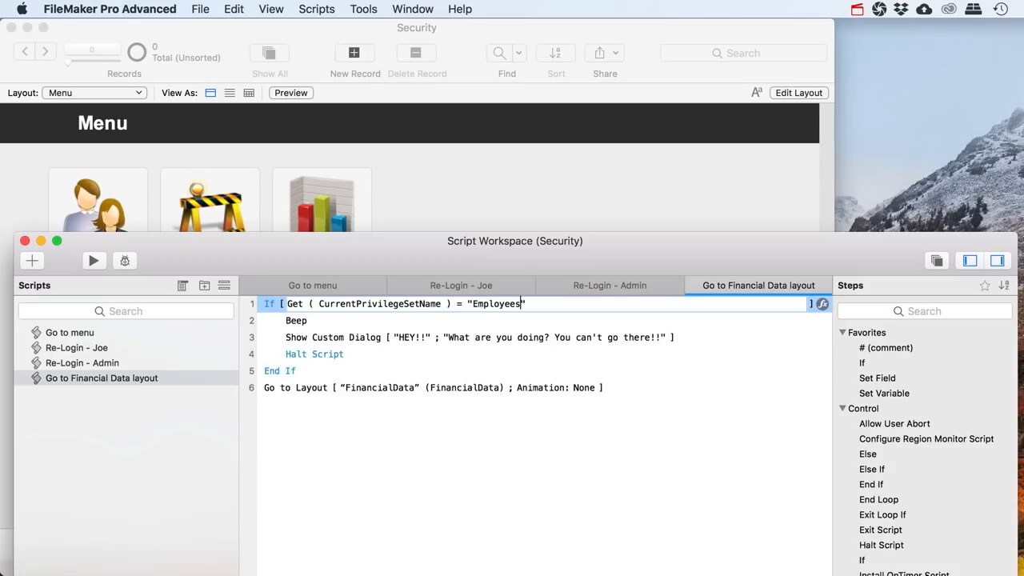
text(s)
key(super+s)
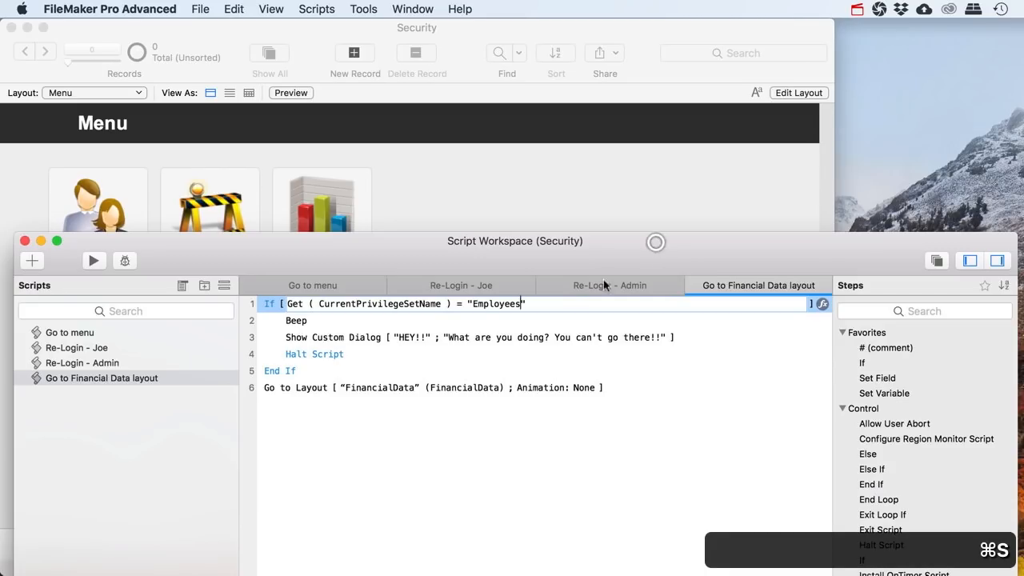
click(534, 337)
click(438, 430)
key(super+s)
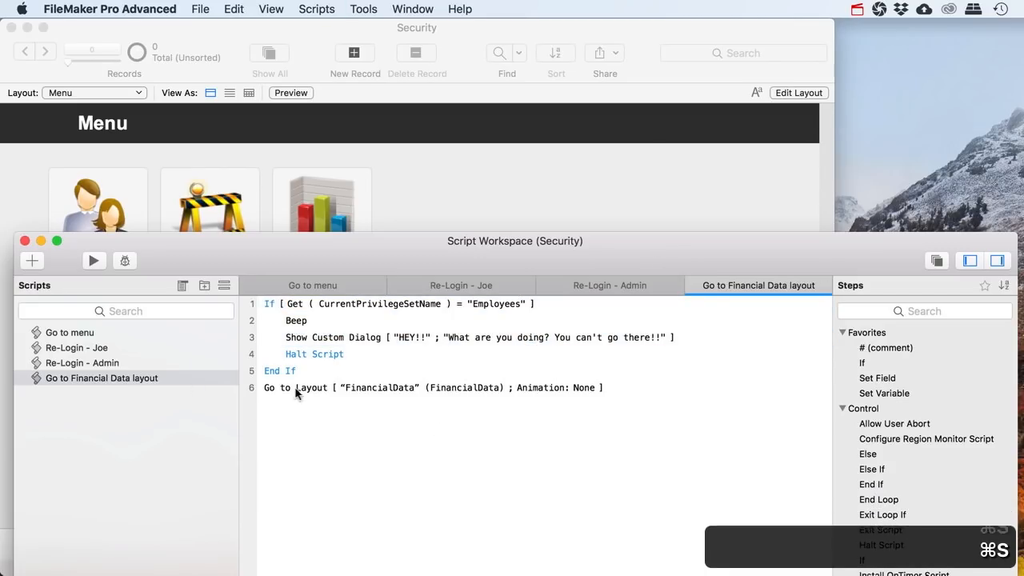
click(77, 347)
click(94, 260)
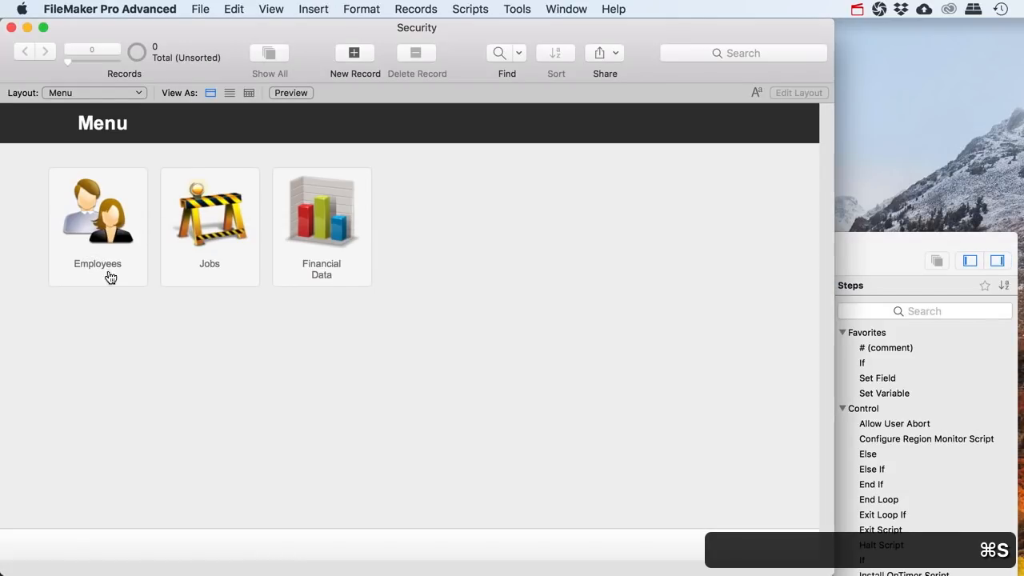
click(331, 261)
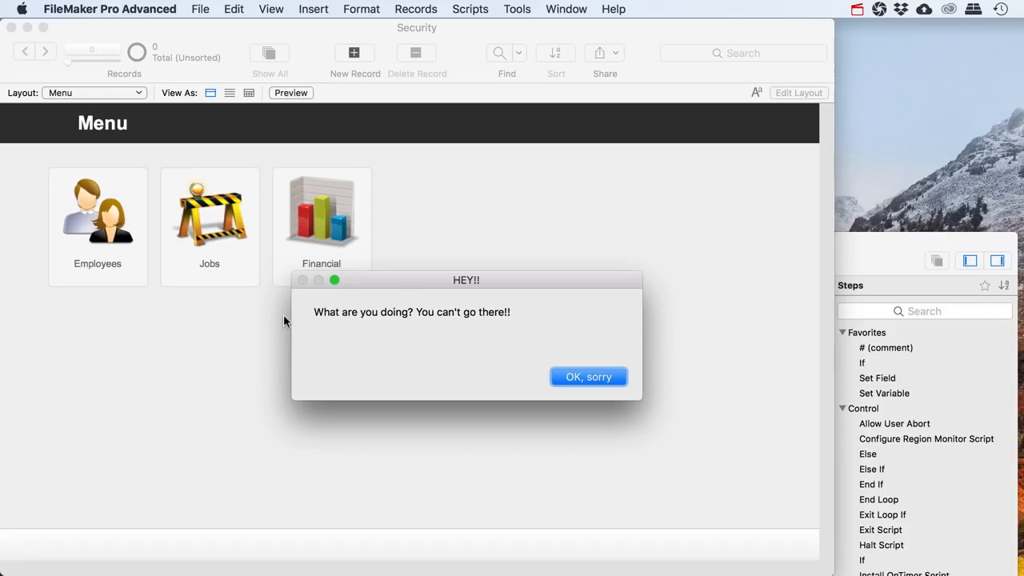
click(587, 377)
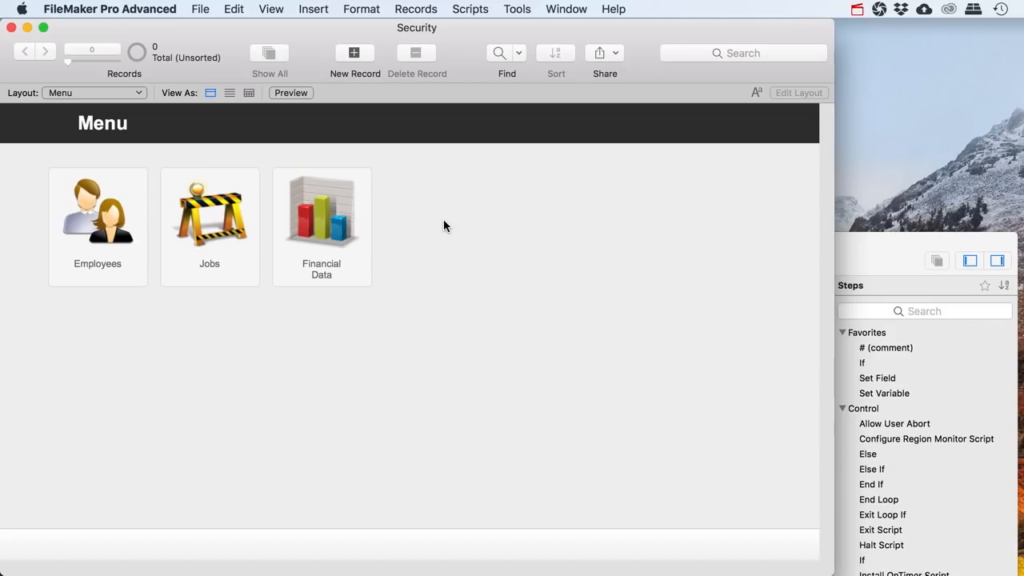
click(116, 94)
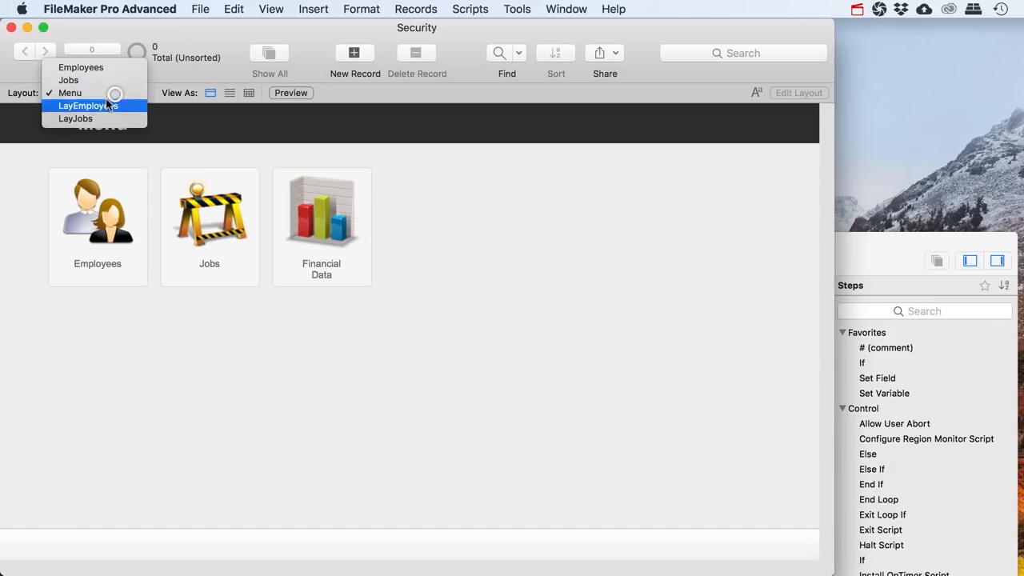
Close the layout list and log back in by running Re-Login - Admin
click(84, 145)
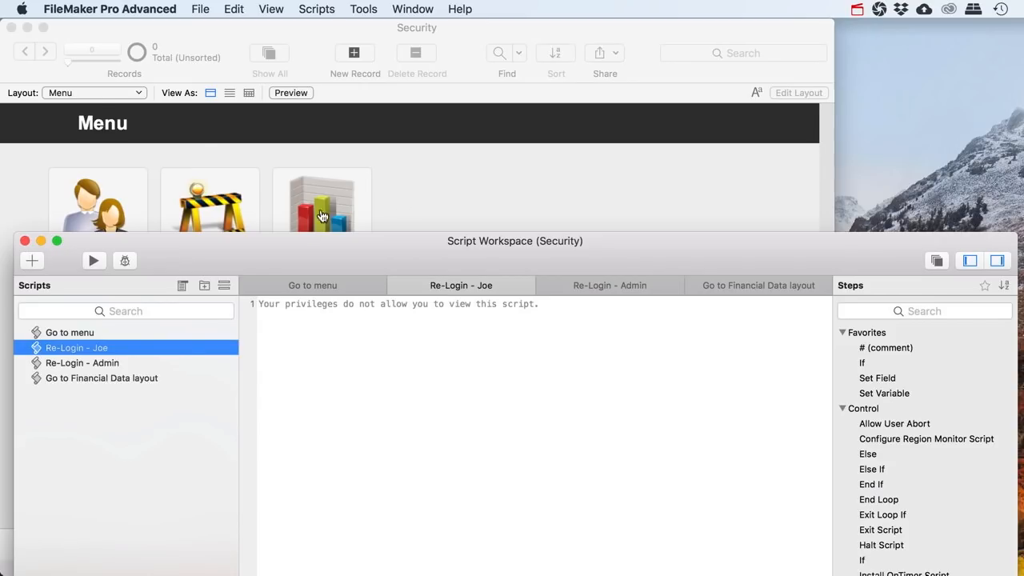
click(96, 98)
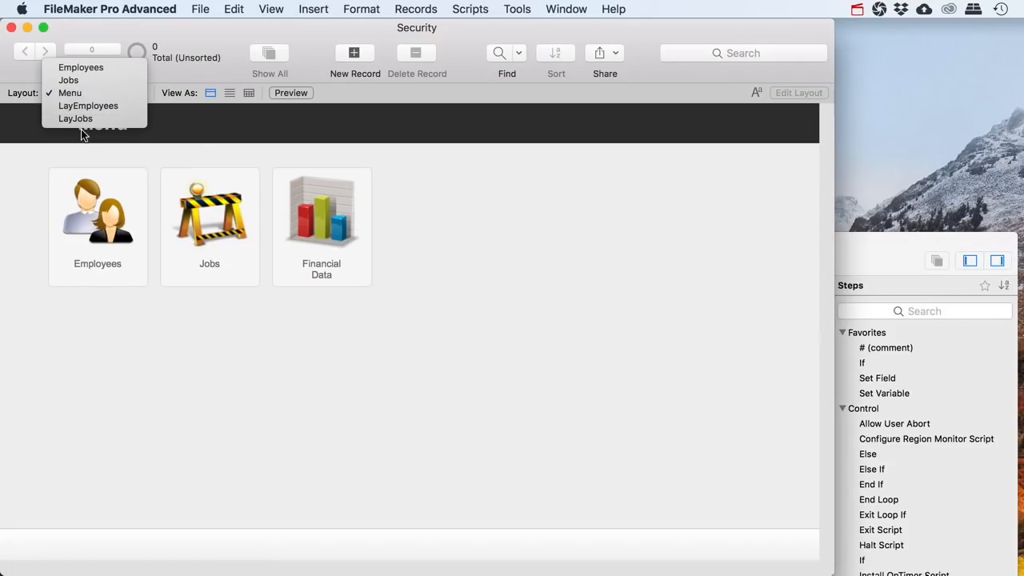
click(436, 200)
click(871, 254)
click(76, 362)
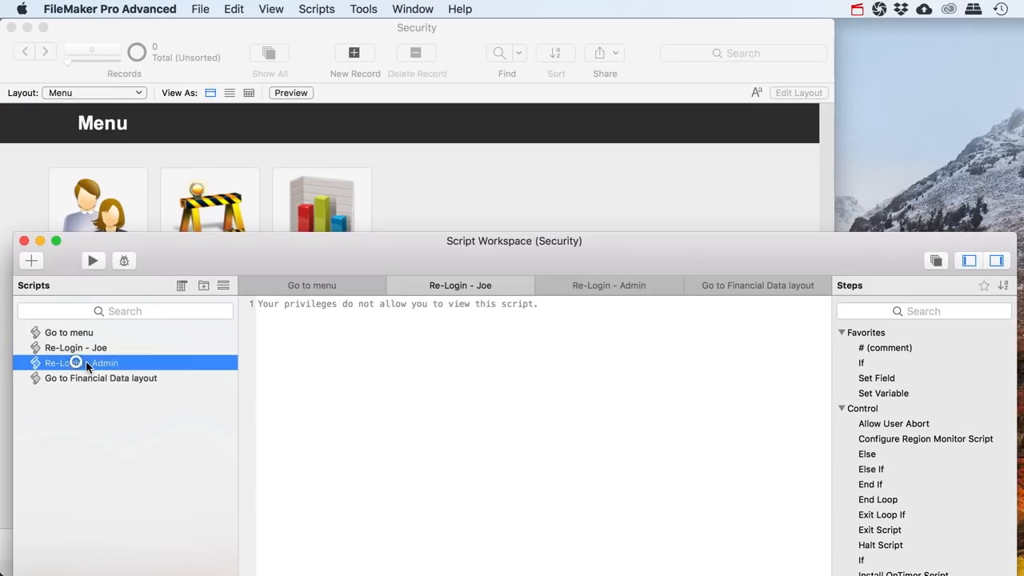
click(93, 260)
View the FinancialData layout from the layout list, then return to Menu
click(95, 93)
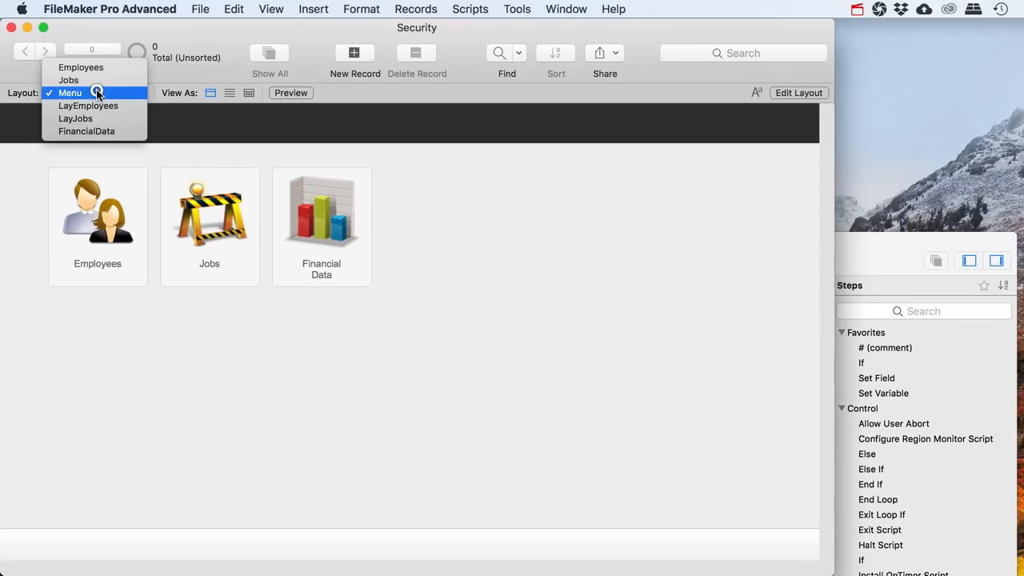
click(86, 131)
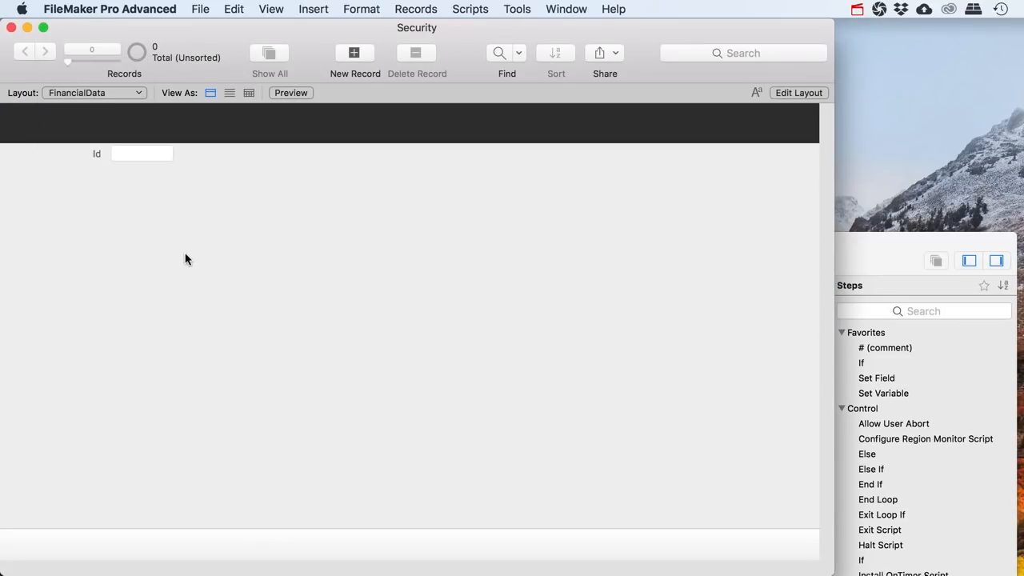
click(102, 96)
click(88, 68)
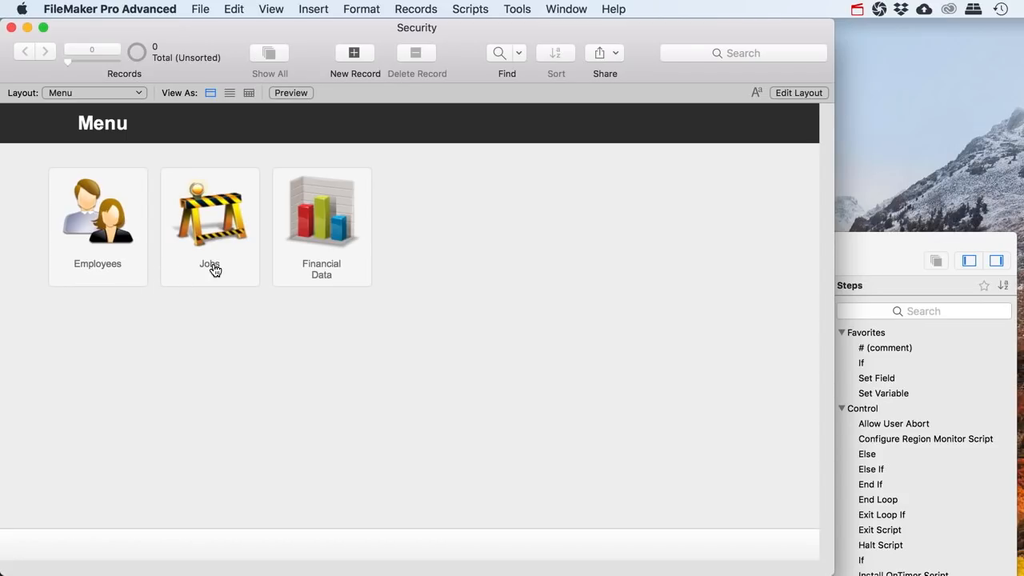
Open the LayJobs layout from the Menu's Jobs button
click(211, 234)
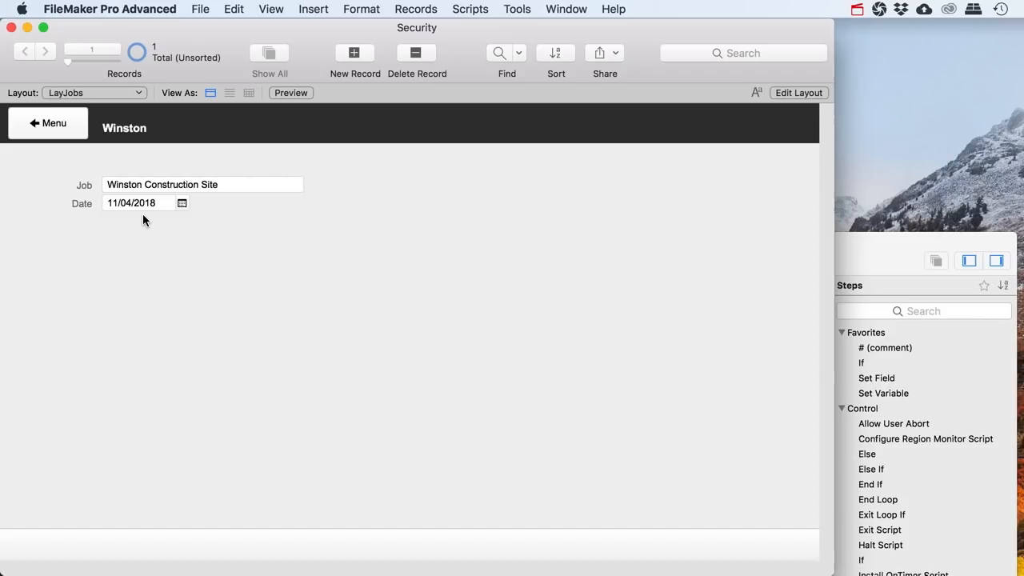
Create a Number field EmployeeIdFk in the Jobs table via Manage Database
click(204, 10)
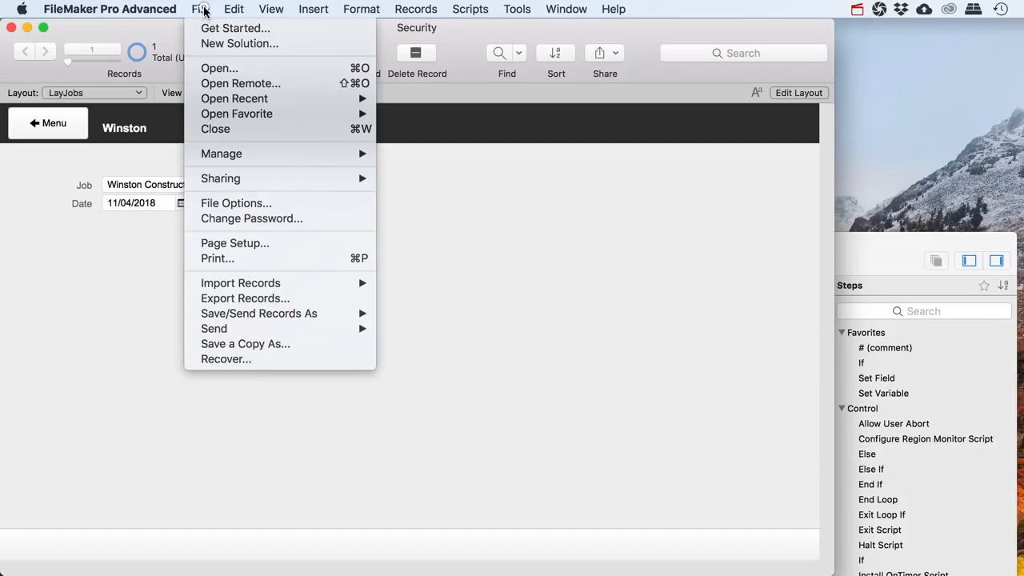
mouse_move(279, 155)
click(412, 152)
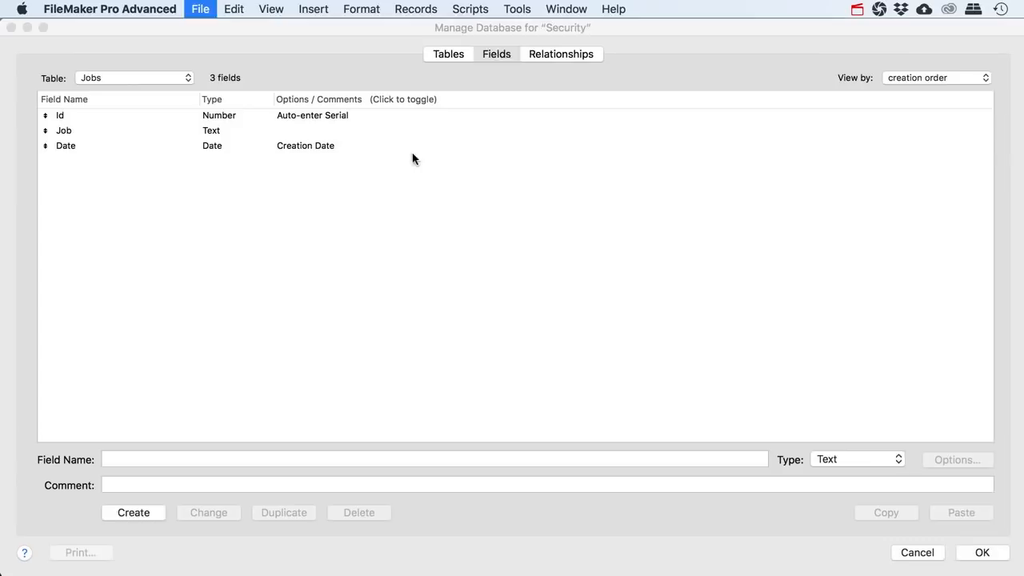
text(EmployeeIdFk)
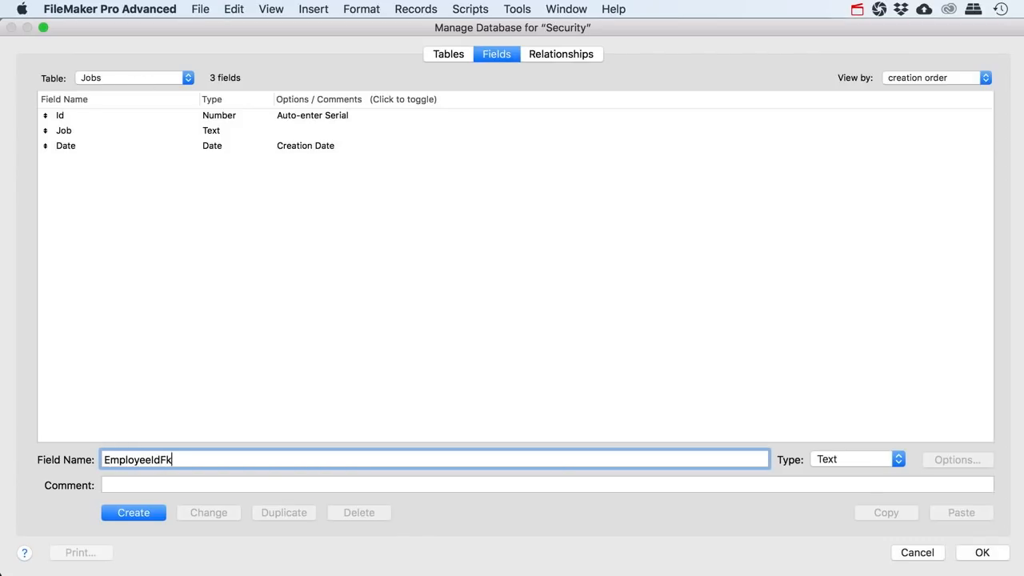
key(super+n)
key(Return)
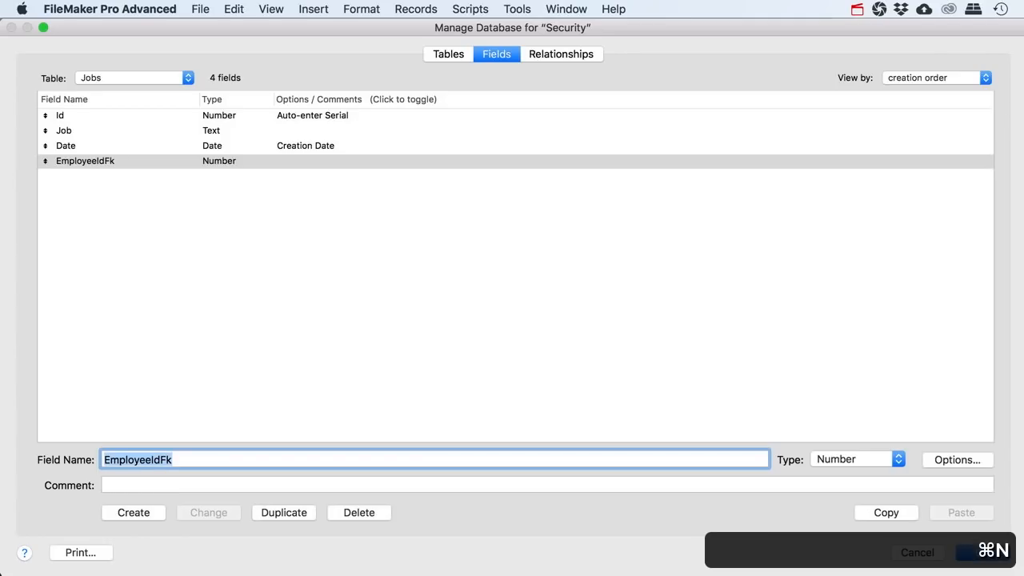
Relate Employees::Id to Jobs::EmployeeIdFk, arrange the tables, and save with OK
click(544, 56)
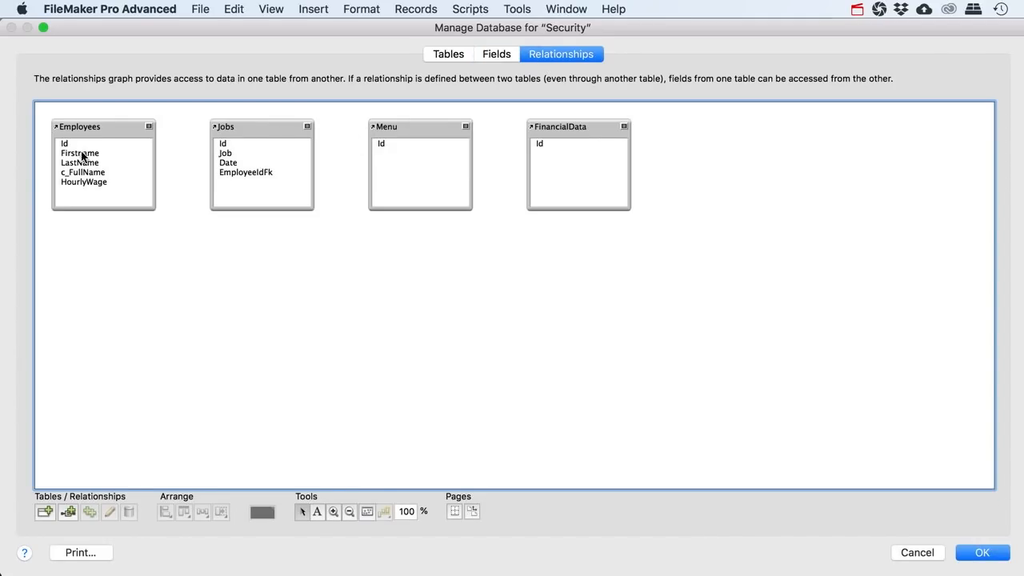
drag(66, 145, 224, 176)
drag(261, 128, 112, 247)
drag(107, 128, 278, 248)
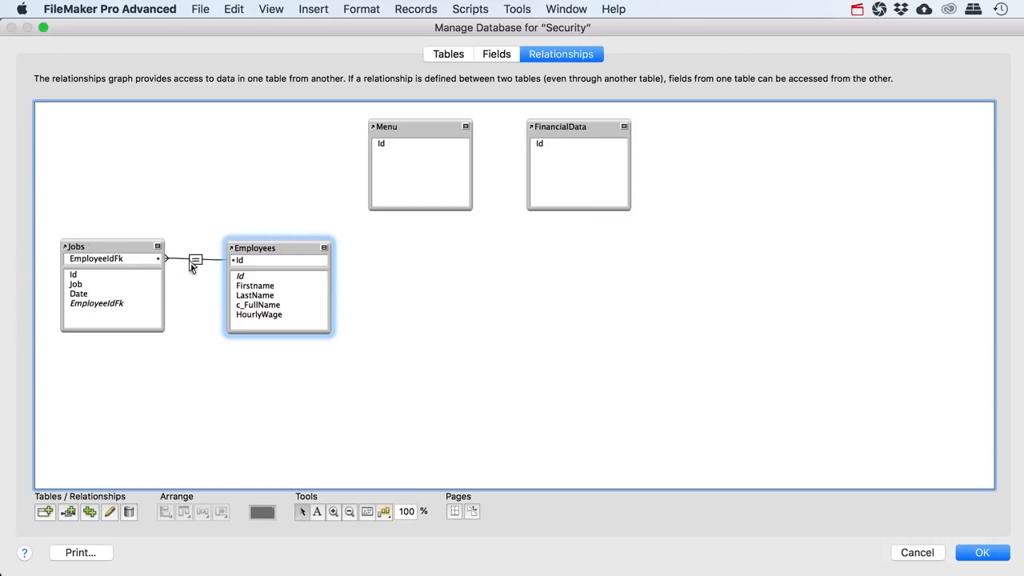
click(984, 552)
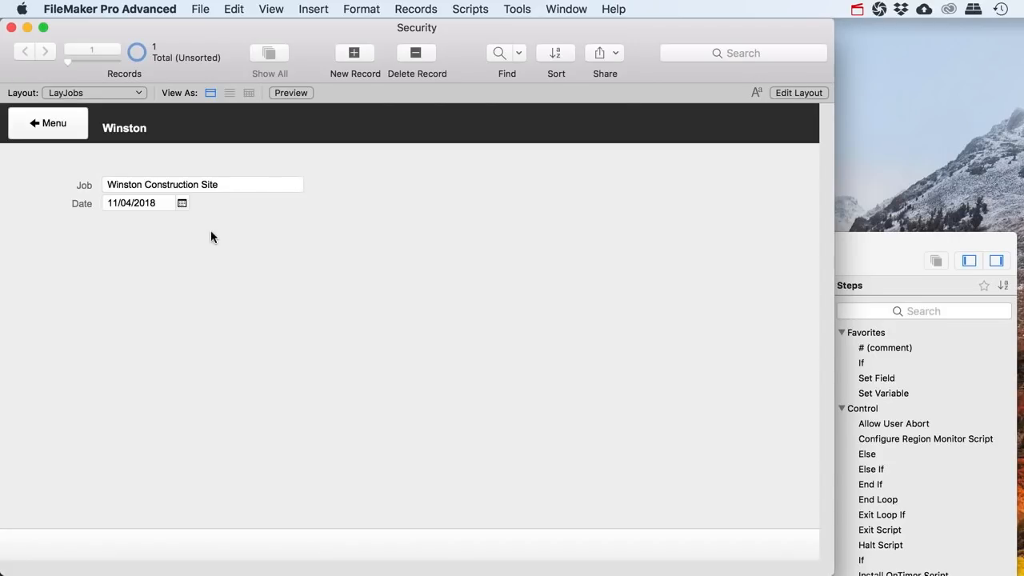
Add the EmployeeIdFk field below Date on the Jobs layout, shortening its label to 'Employee'
click(806, 92)
drag(551, 52, 117, 239)
click(512, 320)
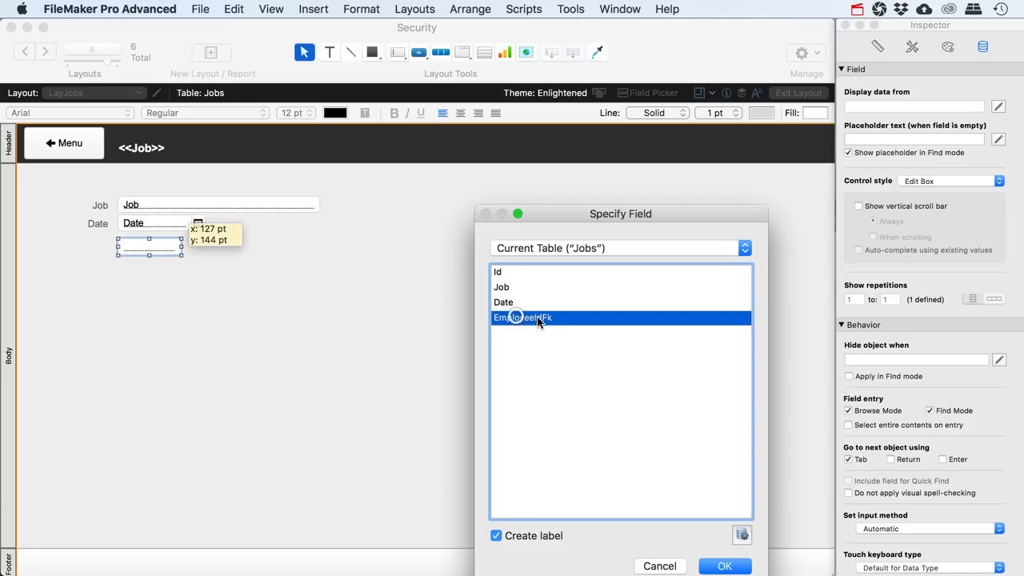
click(712, 570)
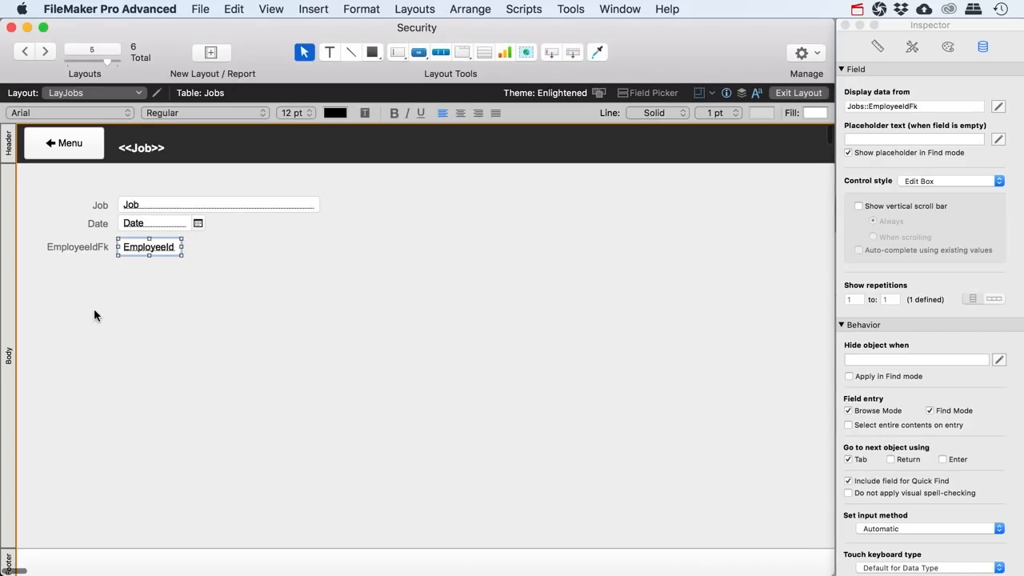
double_click(87, 248)
drag(93, 247, 213, 248)
key(BackSpace)
key(BackSpace)
click(148, 248)
click(148, 248)
Set the Employee field's control style to Pop-up Menu
click(905, 180)
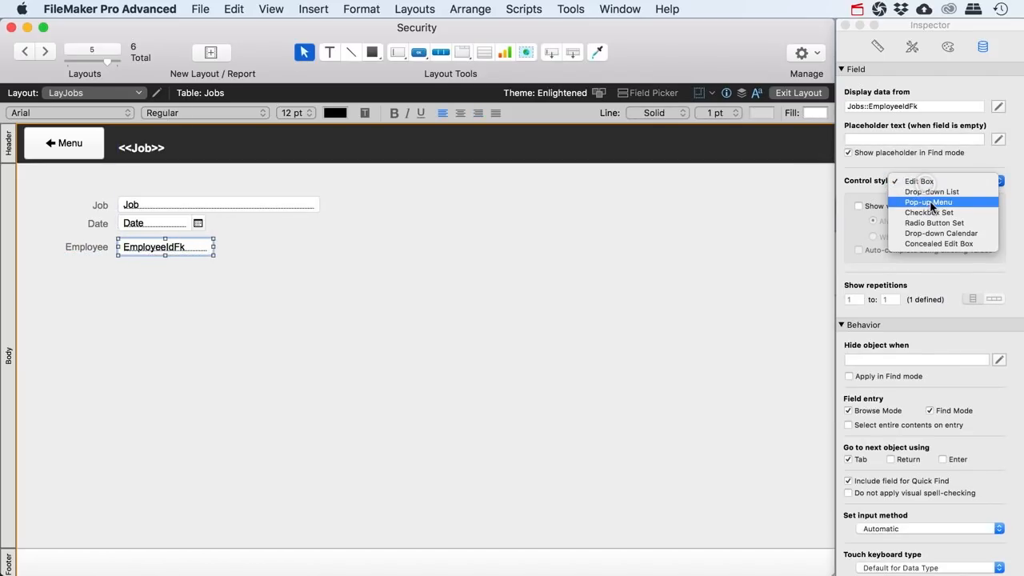
click(934, 191)
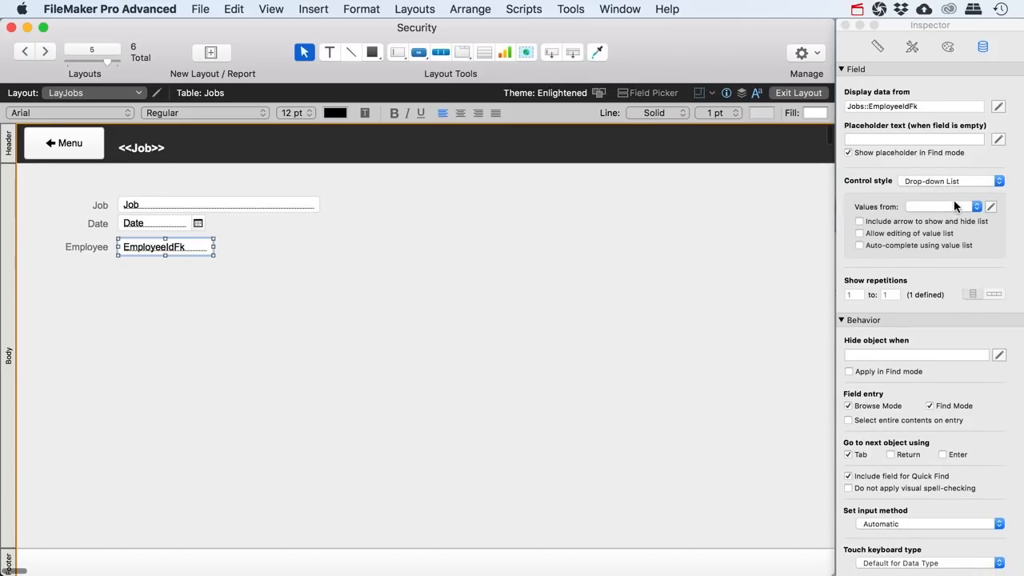
click(997, 184)
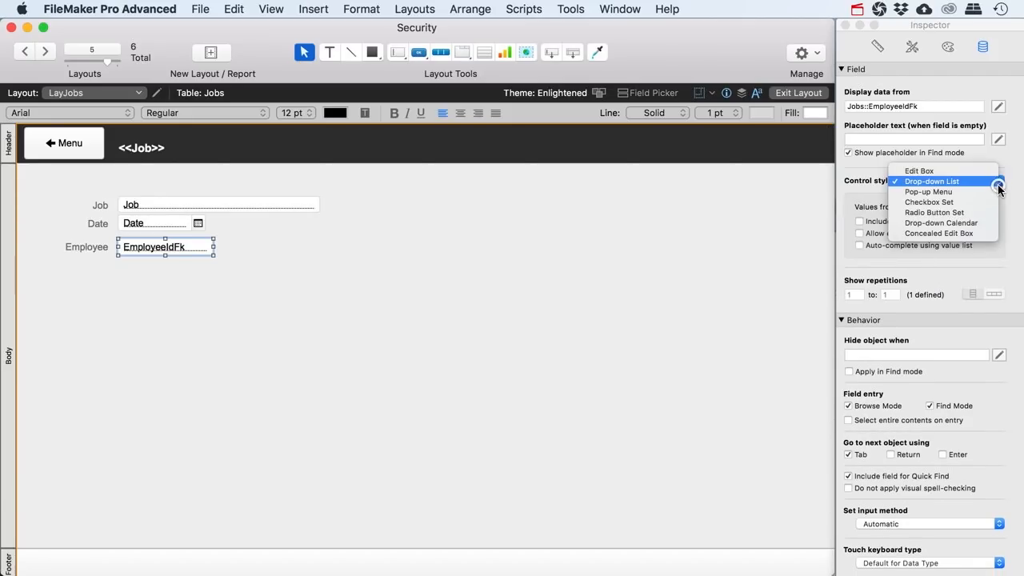
click(951, 191)
click(976, 207)
click(977, 208)
Create an 'Employees' value list from Employees::Id, displaying only c_FullName
click(990, 206)
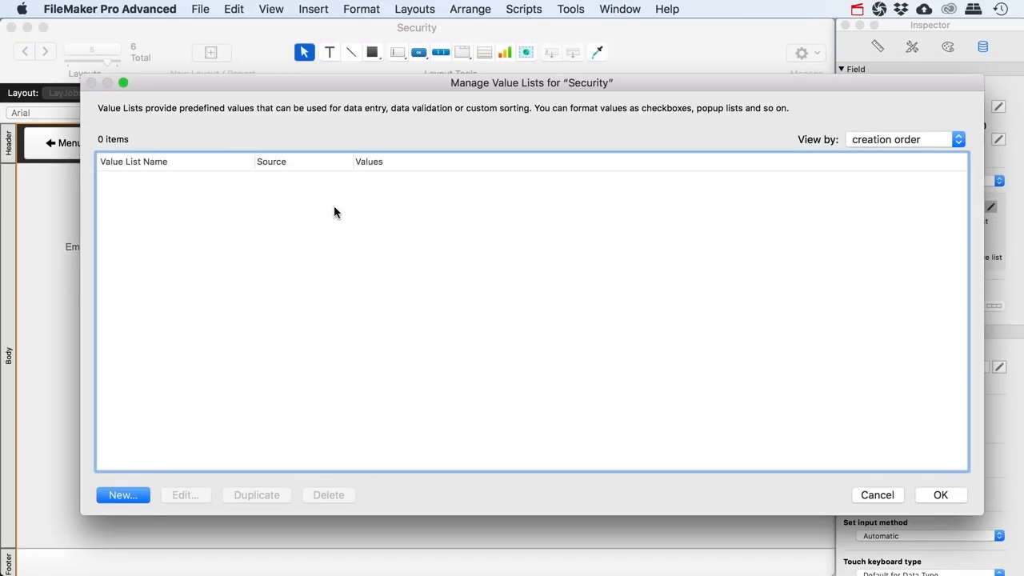
click(126, 495)
text(Employees)
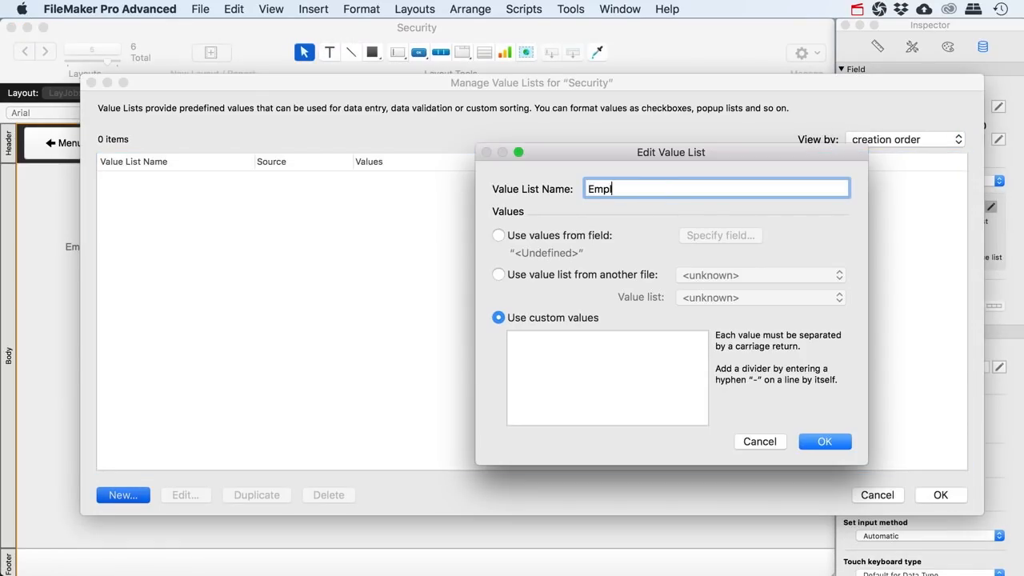
key(Tab)
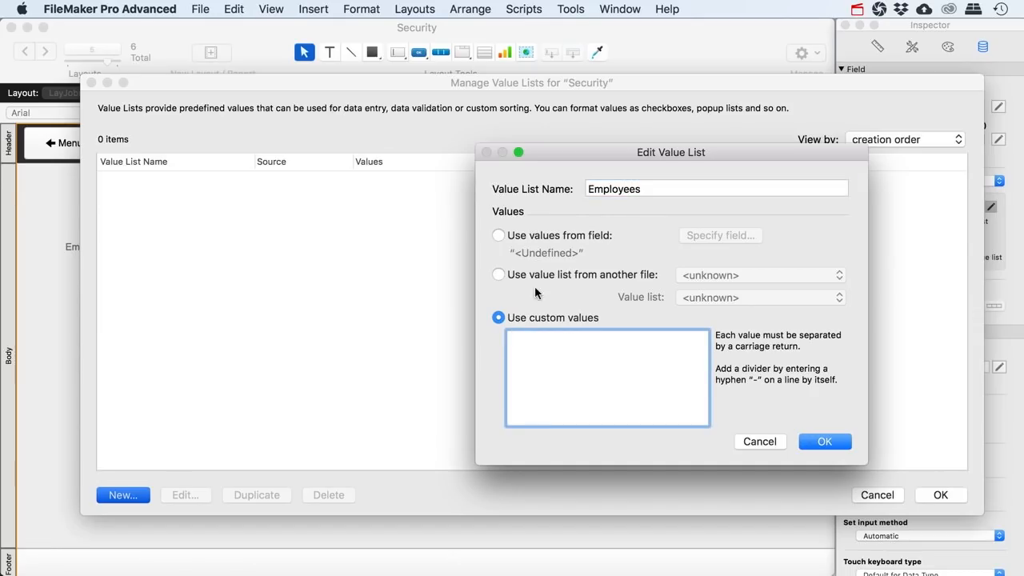
click(509, 238)
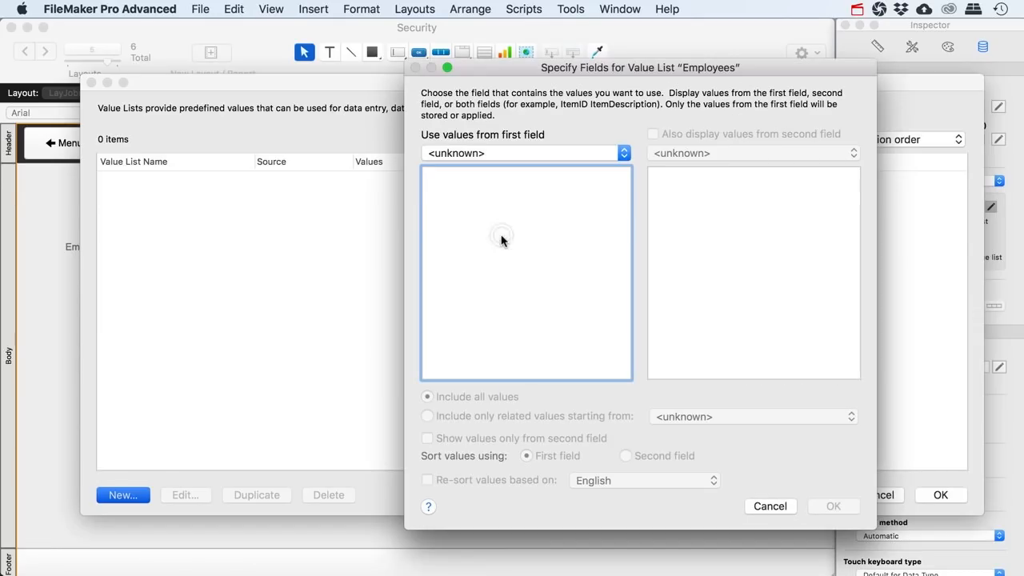
click(484, 150)
click(467, 153)
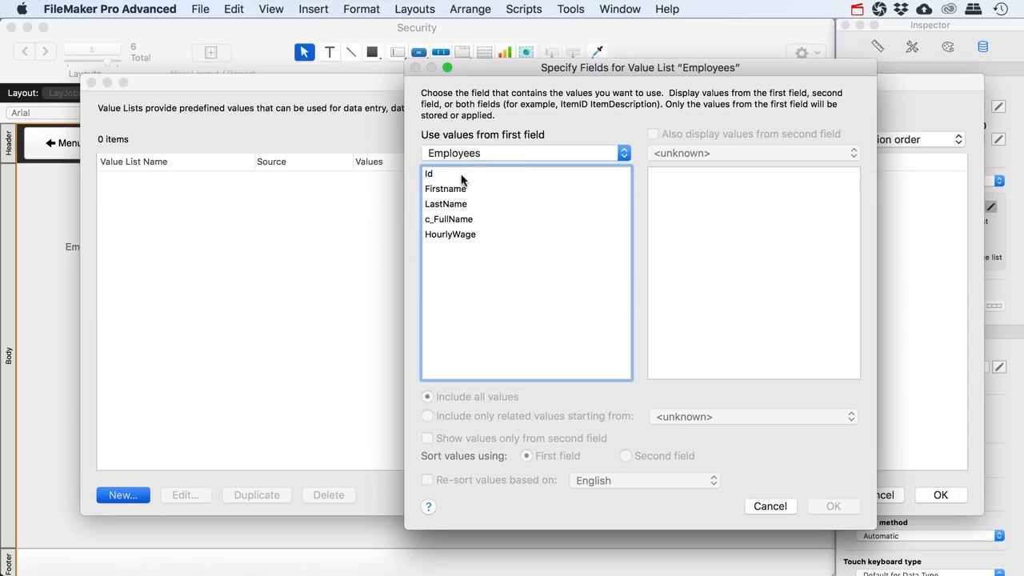
click(460, 176)
click(652, 135)
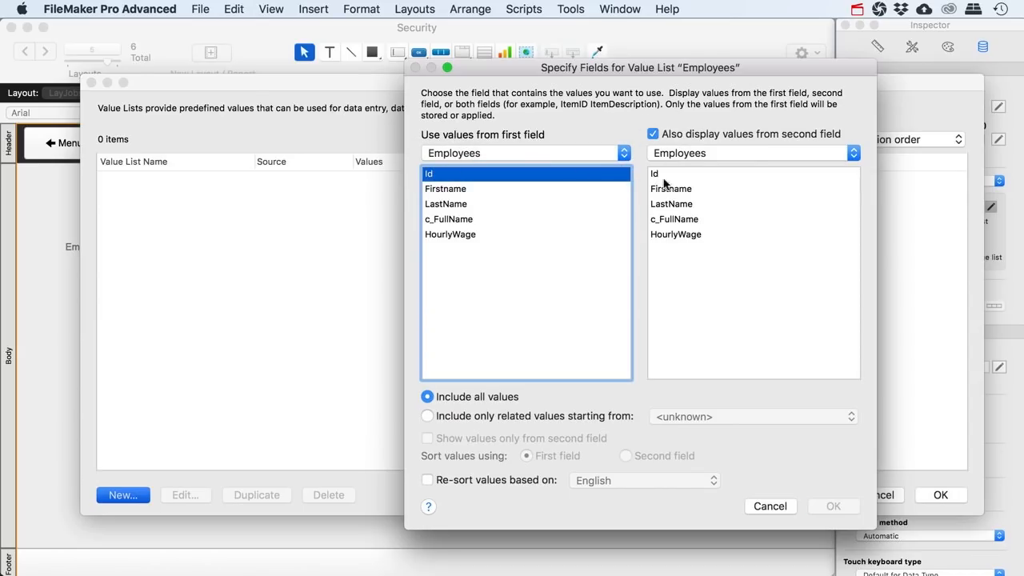
click(672, 219)
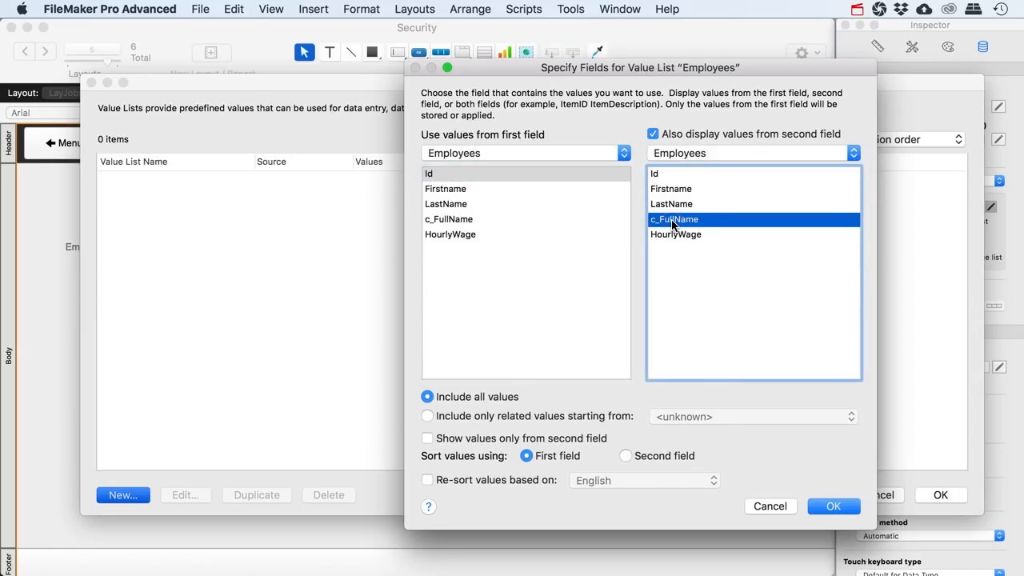
click(459, 439)
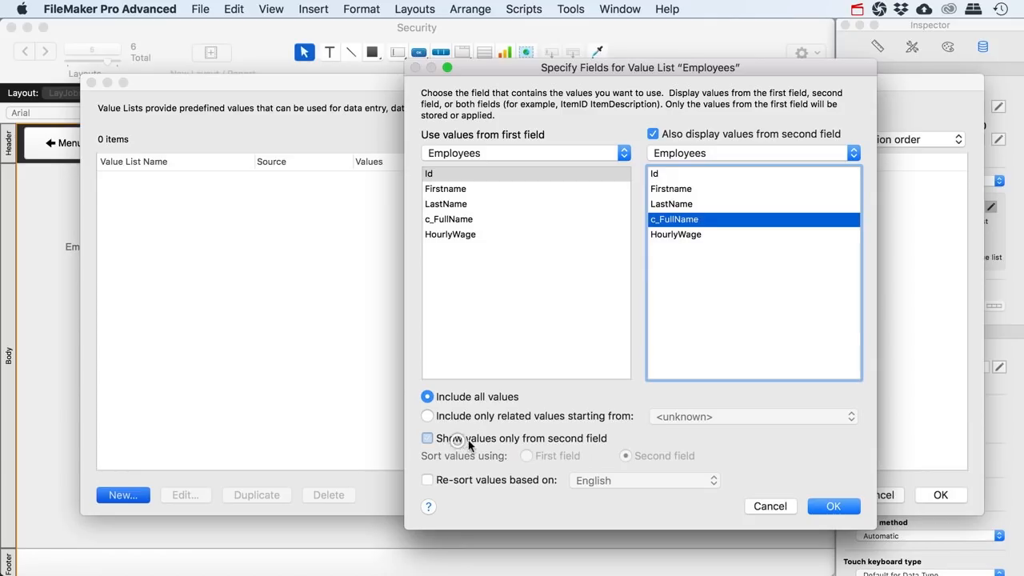
click(827, 509)
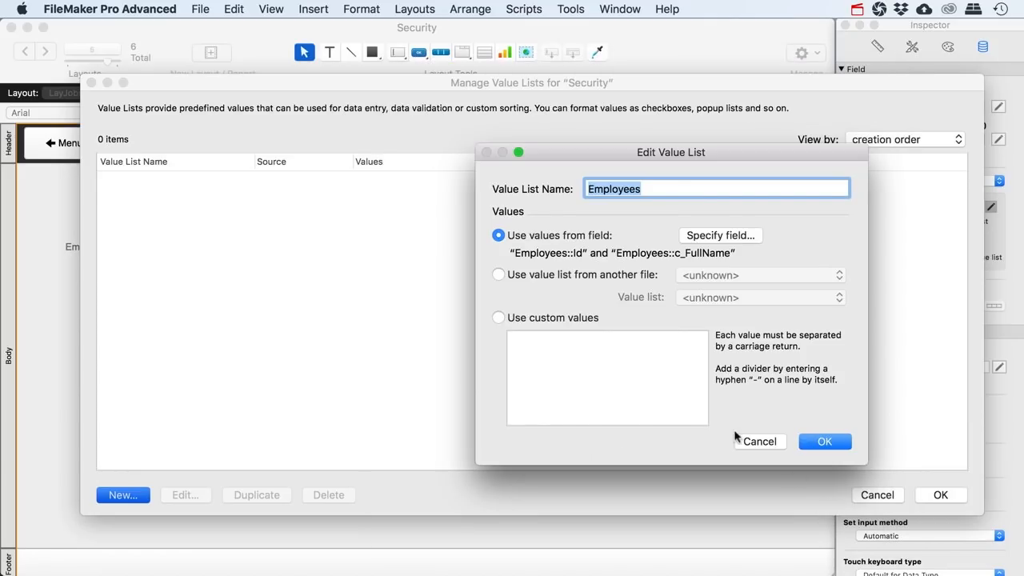
click(821, 442)
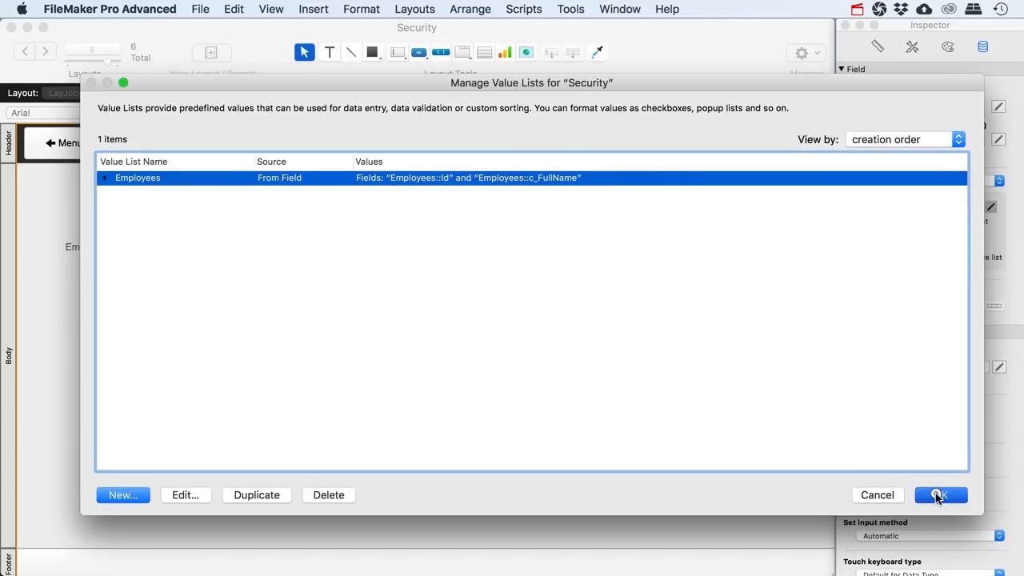
click(939, 494)
In Browse mode, assign the first employee to the Winston job
click(798, 92)
click(192, 227)
click(165, 232)
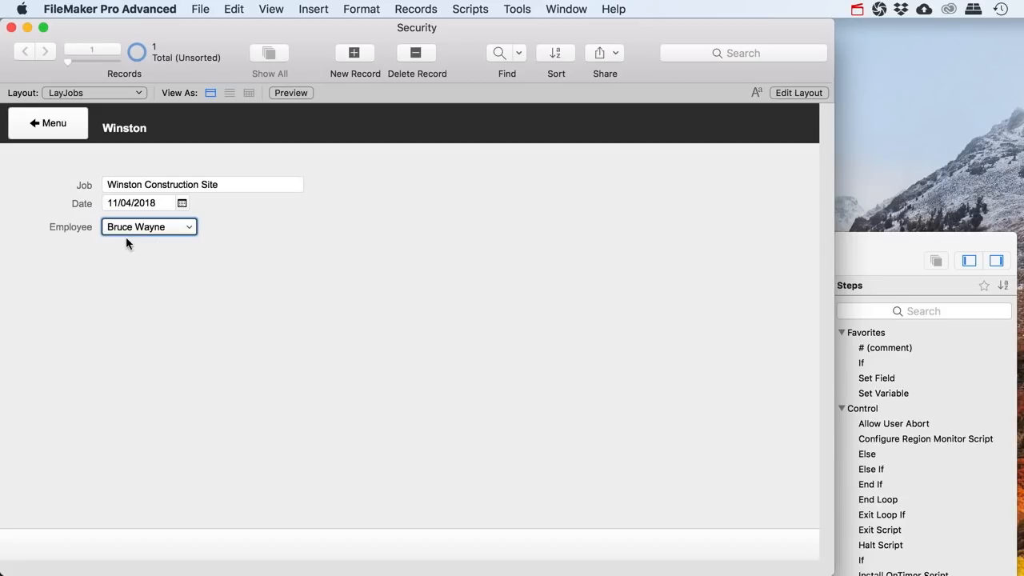
Temporarily add an EmployeeIdFk field to check the stored id, then delete it
click(798, 93)
drag(451, 169, 178, 271)
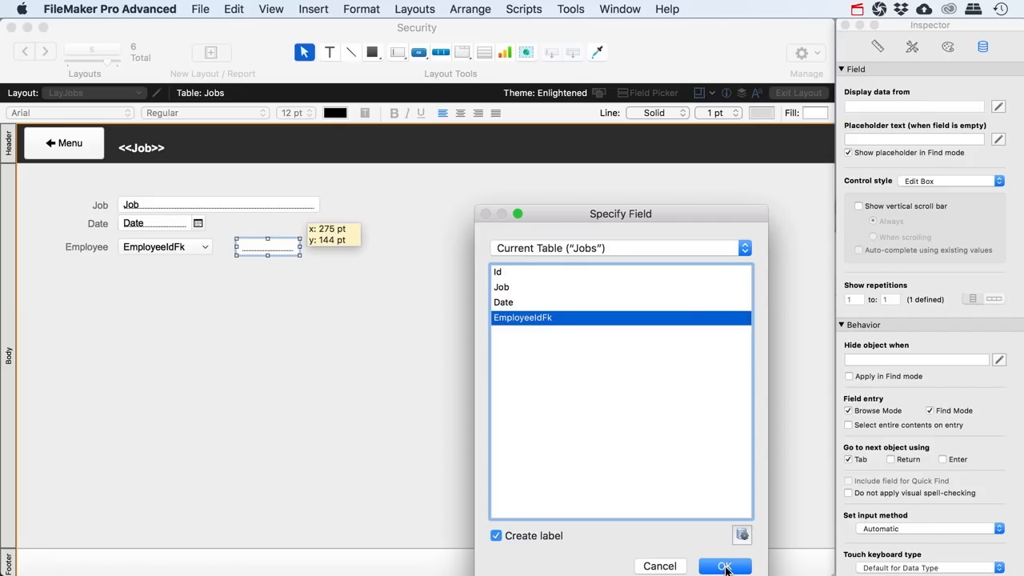
click(723, 566)
drag(300, 306, 182, 292)
click(792, 93)
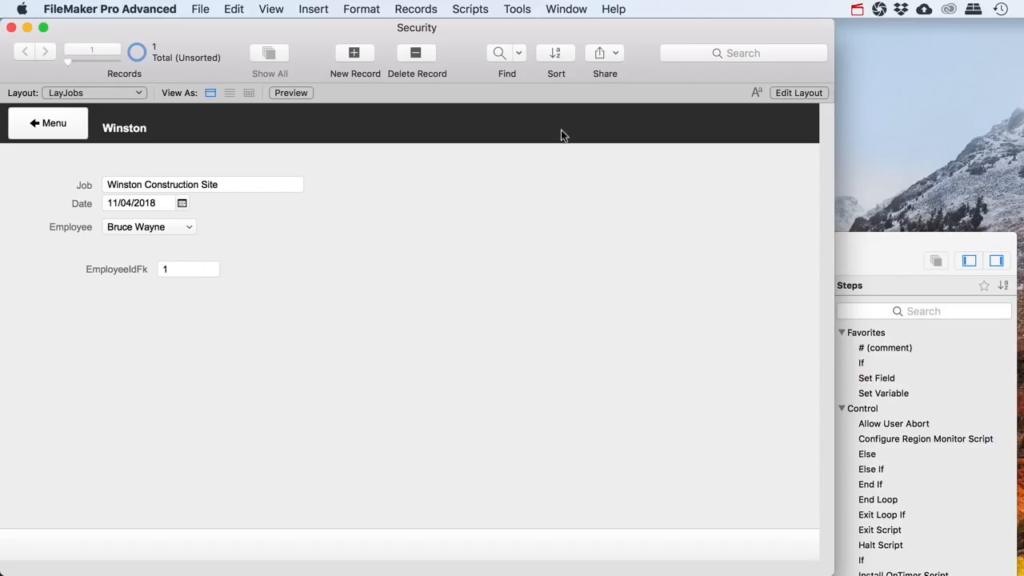
click(801, 93)
drag(274, 336, 78, 277)
key(Delete)
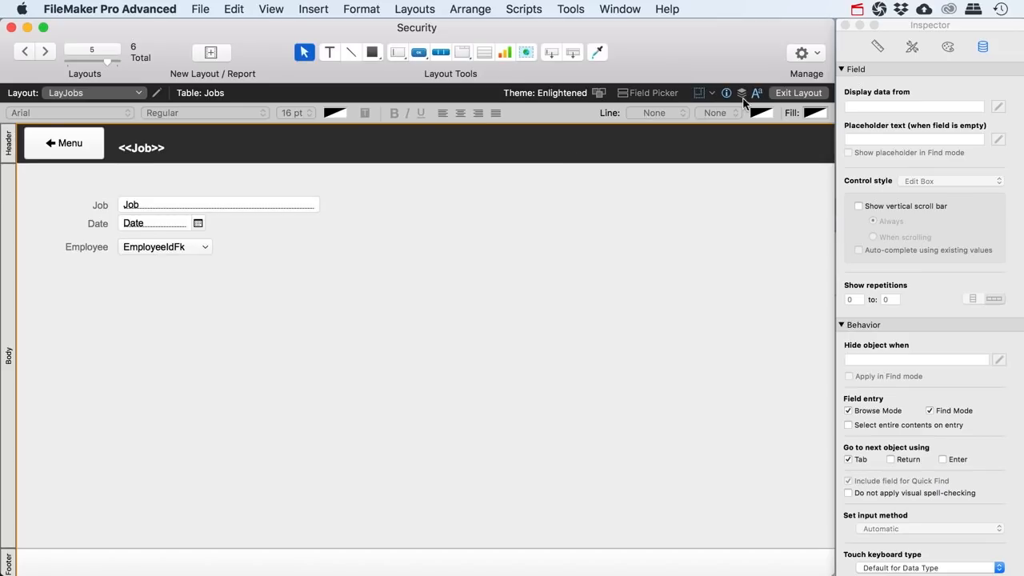
Add a new 'Blackburn Hotel' job record assigned to the second employee
click(792, 92)
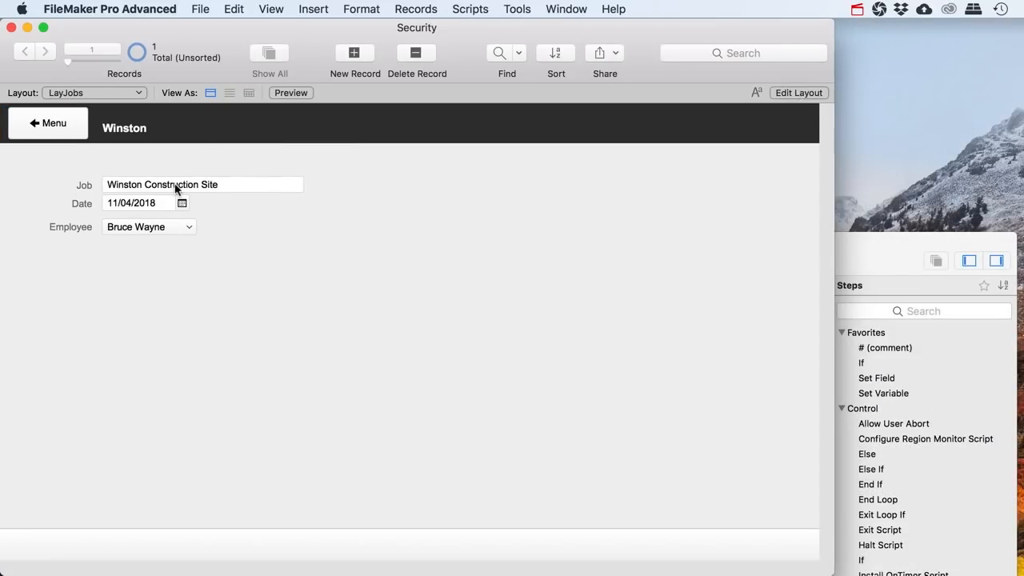
click(355, 54)
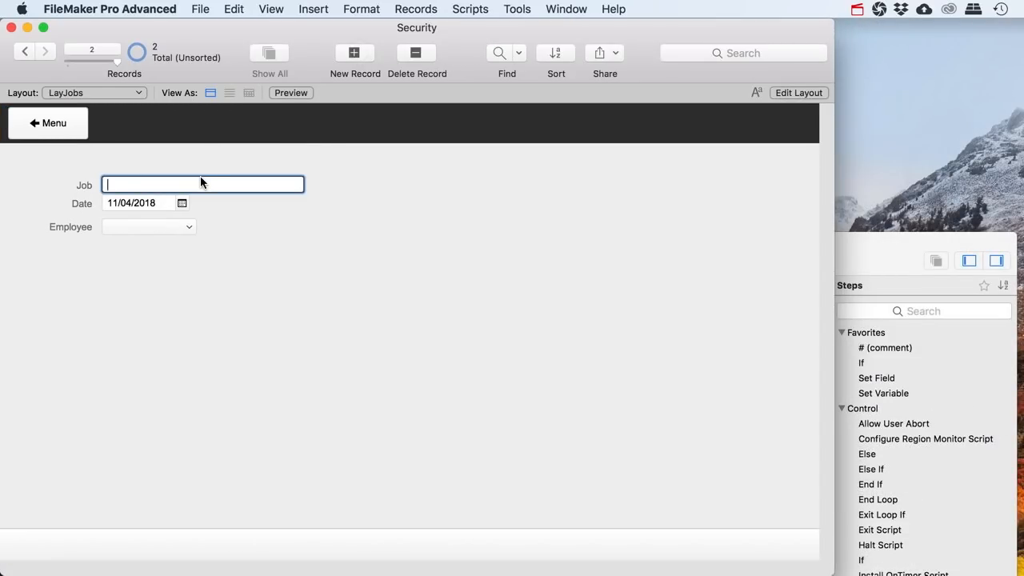
text(Blackburn Hotel site)
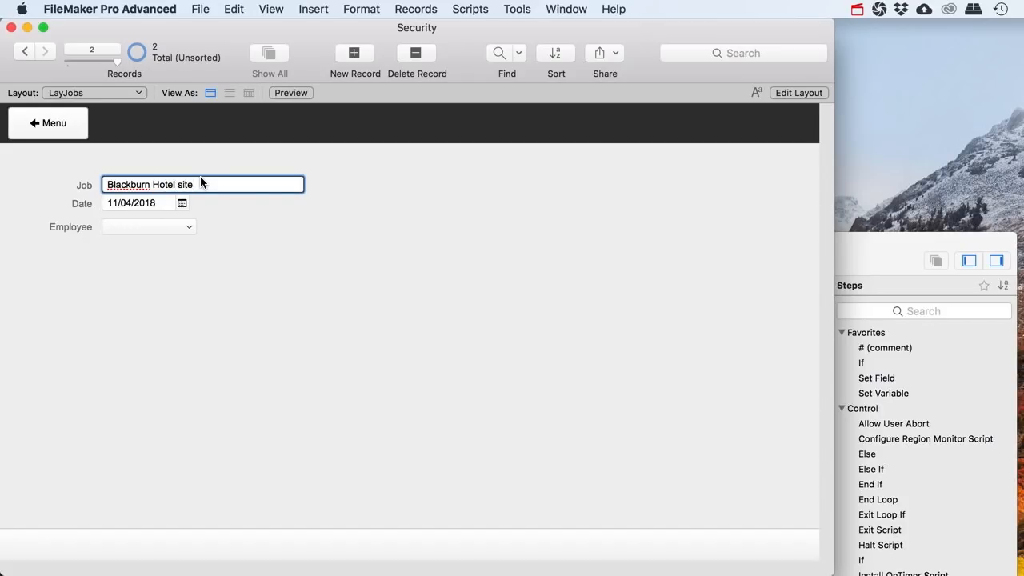
click(199, 249)
click(189, 228)
click(132, 246)
Flip between the Winston and Blackburn Hotel job records to compare them
click(23, 52)
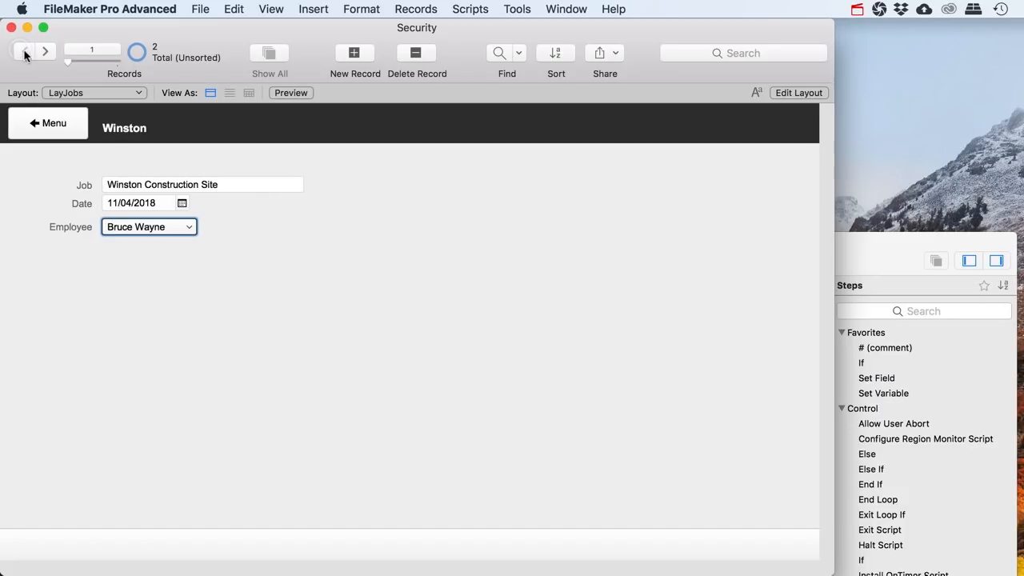
click(45, 53)
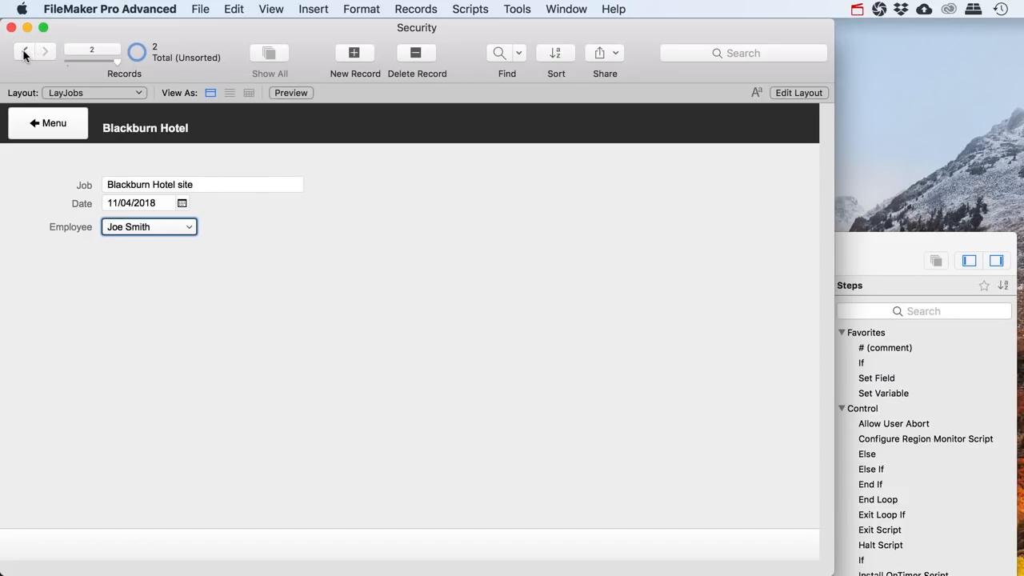
click(24, 52)
click(46, 52)
click(26, 53)
click(36, 52)
click(25, 52)
click(46, 53)
click(332, 294)
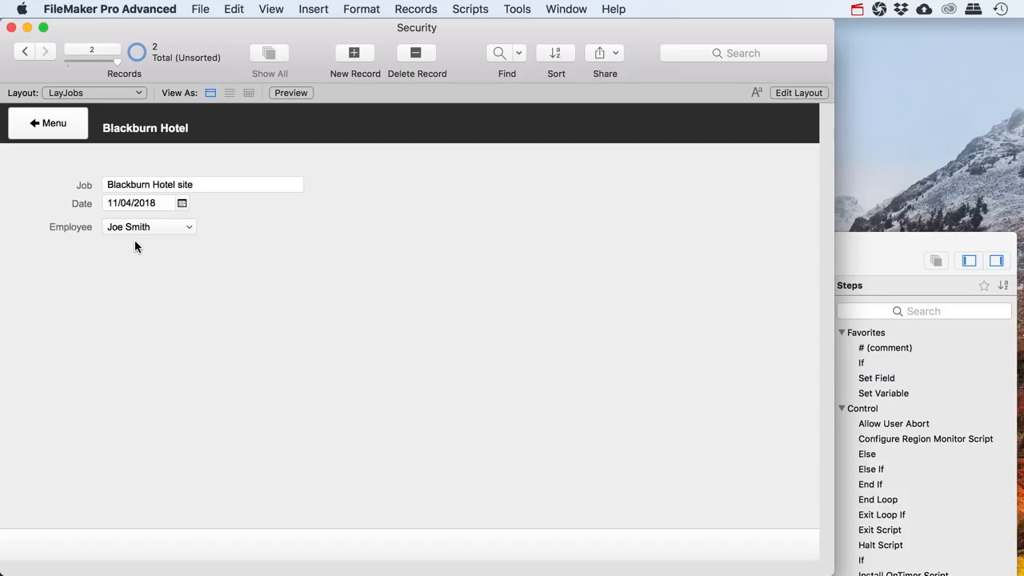
Go from the Menu to the Employees layout and view the next employee record
click(67, 125)
click(105, 226)
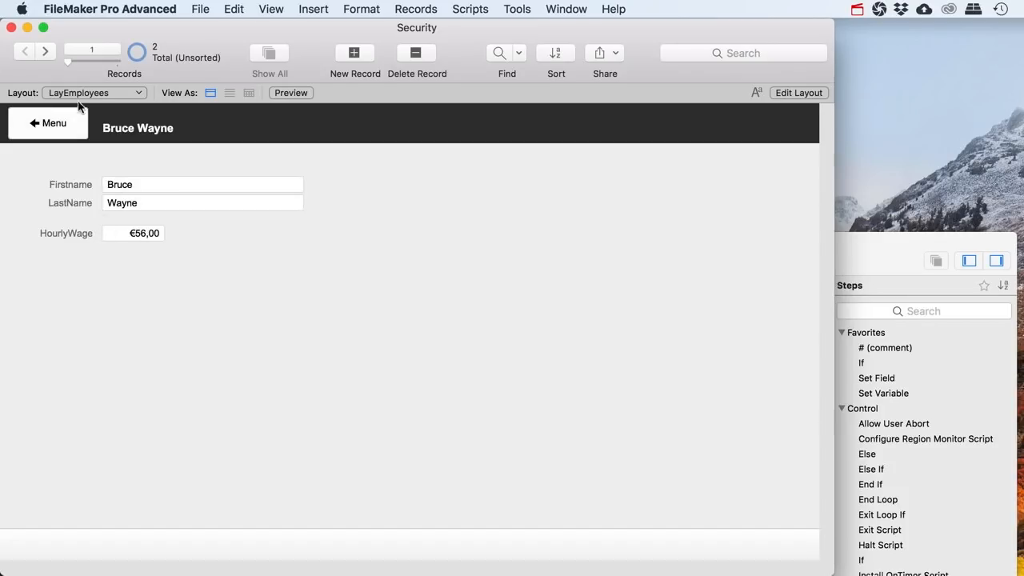
click(47, 51)
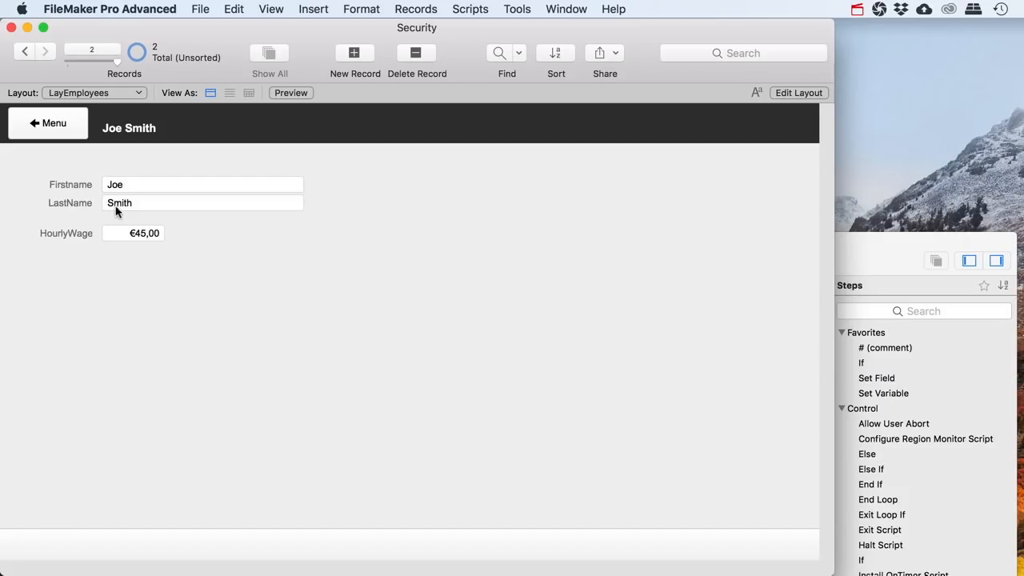
click(196, 10)
Create a new employee account with a password and the Employees privilege set
mouse_move(288, 153)
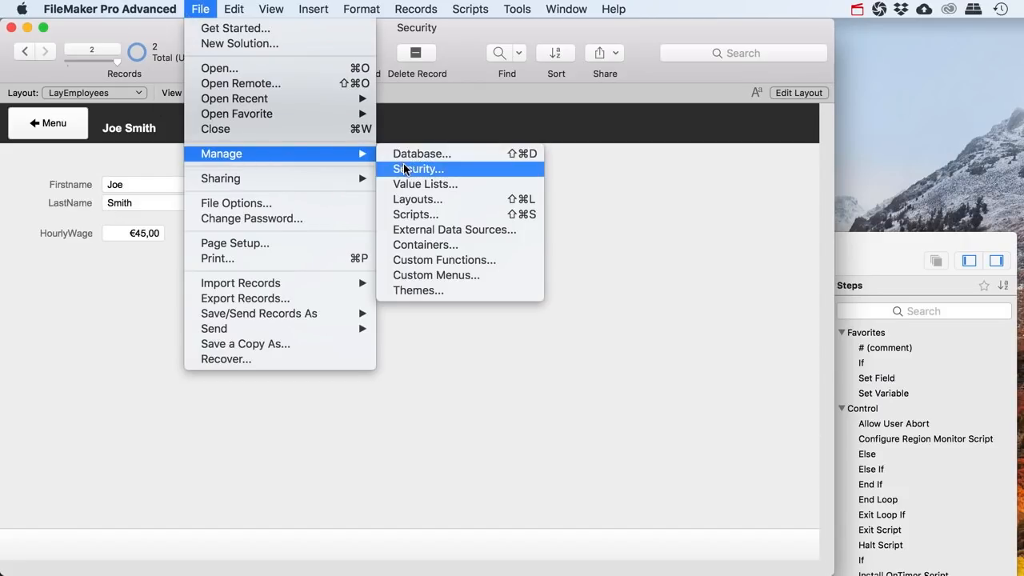
click(405, 167)
click(276, 176)
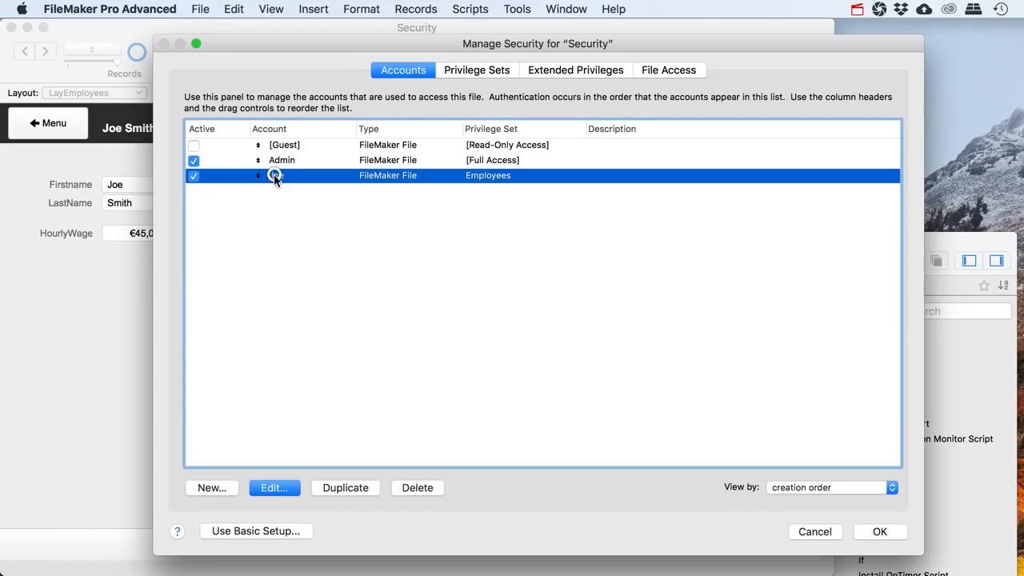
click(222, 481)
text(Bruce)
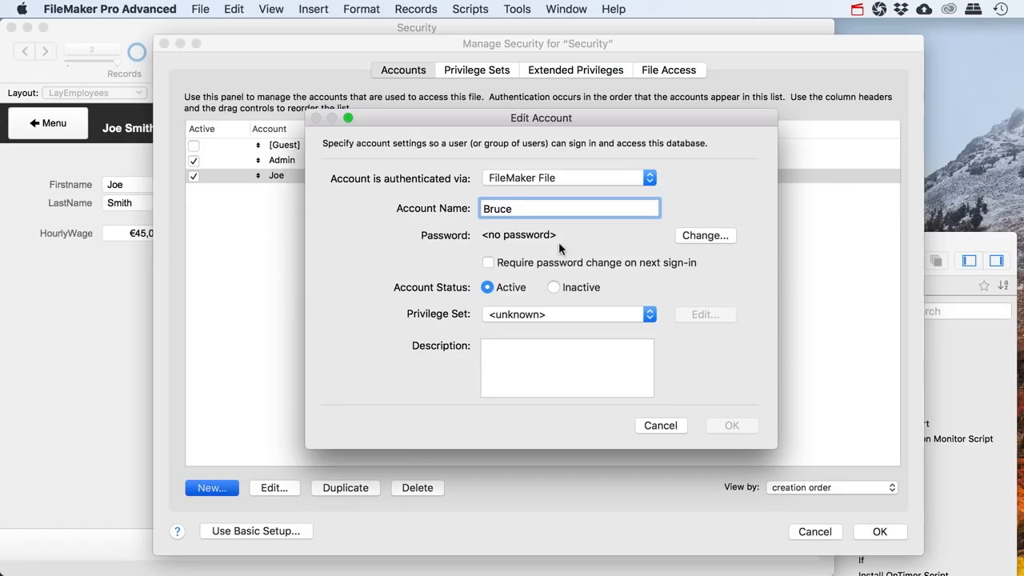
click(680, 241)
text(abcde)
click(776, 330)
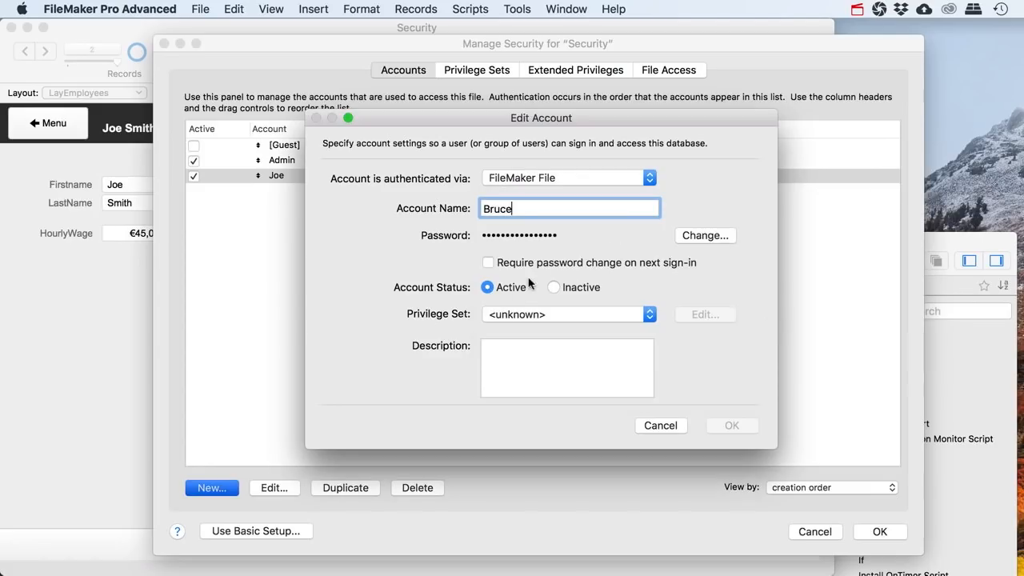
click(552, 315)
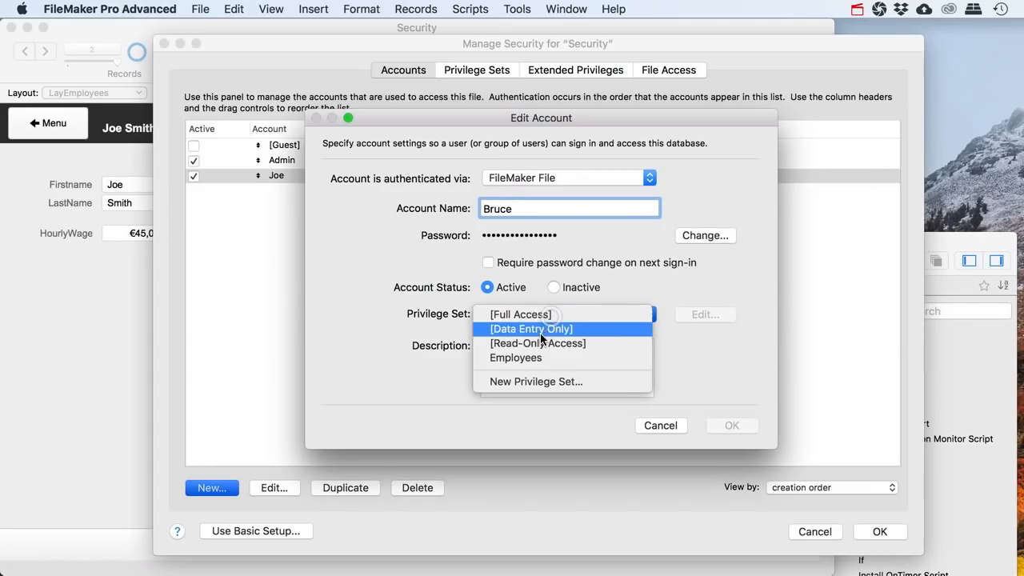
click(529, 358)
click(716, 426)
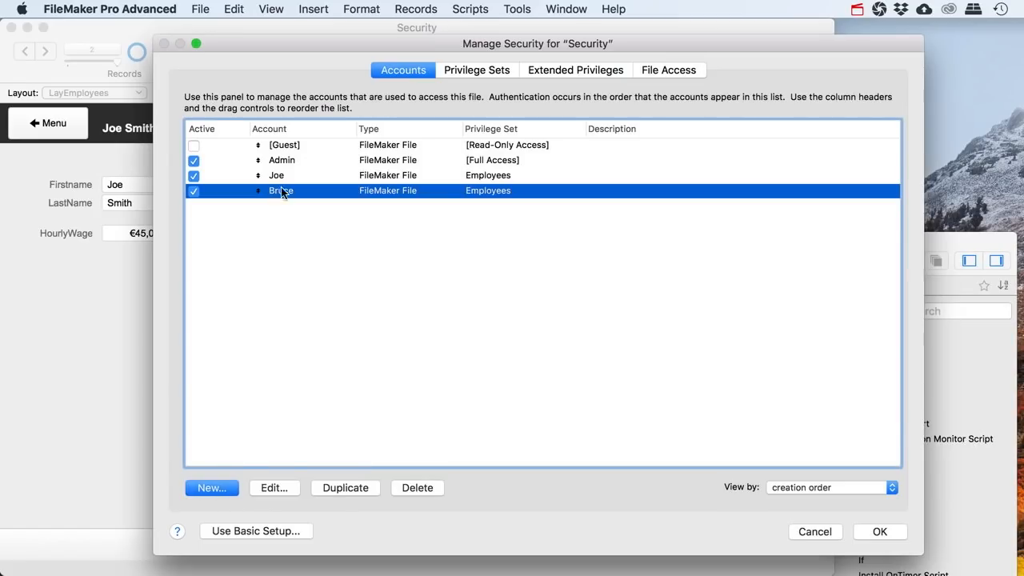
Save the security settings, allow the full-access warning, and sign in with the full-access account
click(280, 176)
click(281, 195)
click(277, 177)
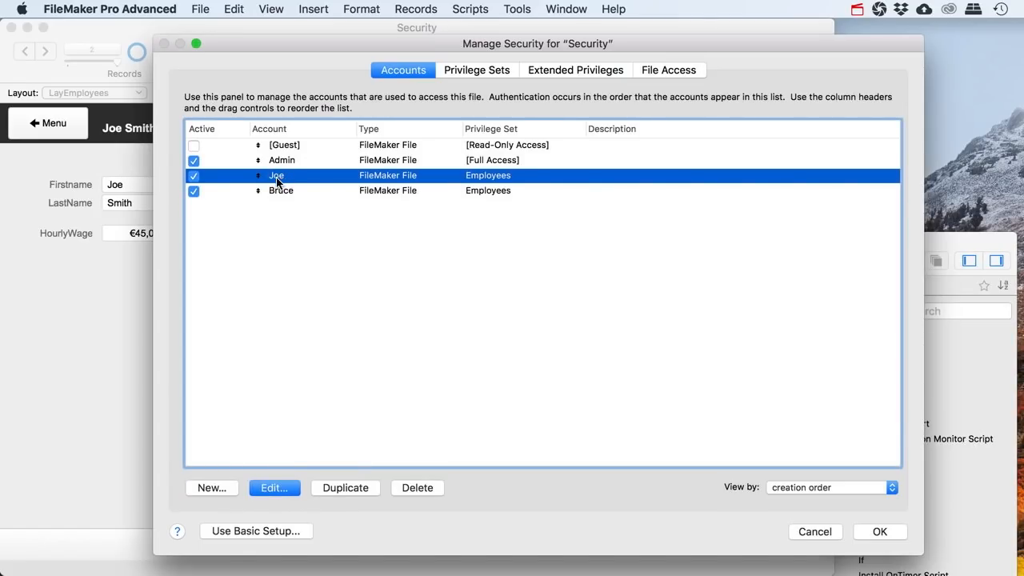
click(280, 194)
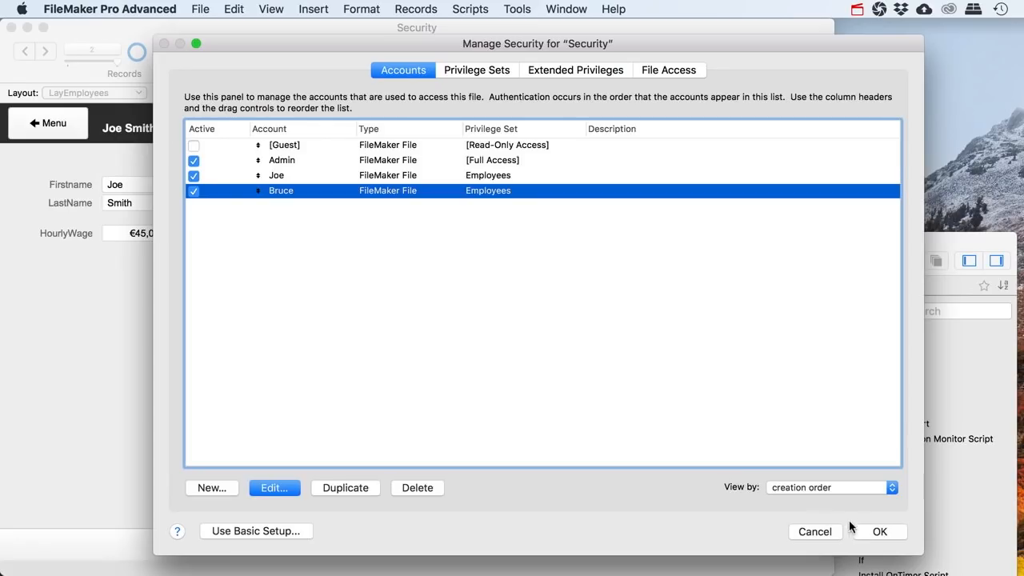
click(880, 531)
click(413, 190)
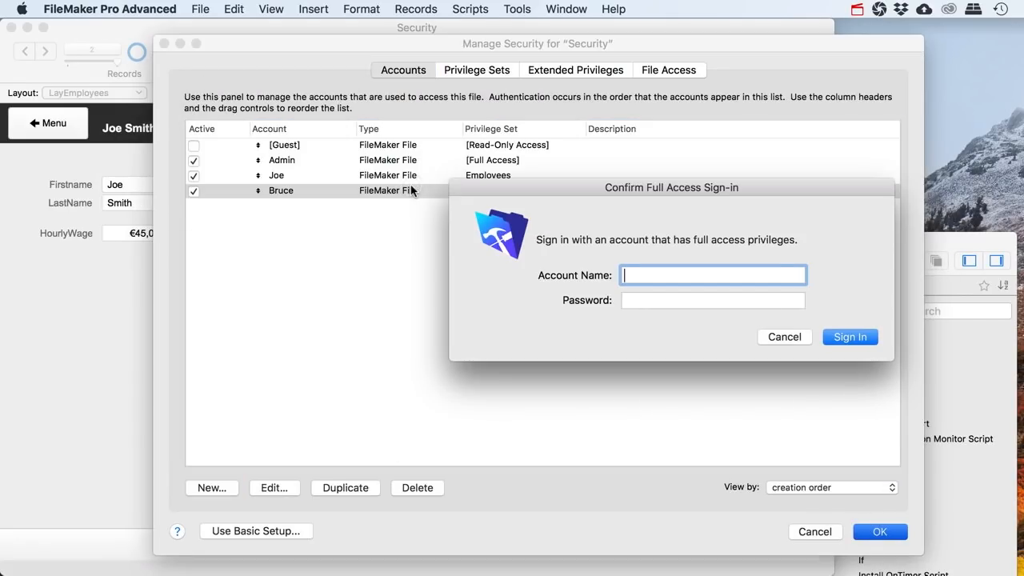
text(Admin)
key(Return)
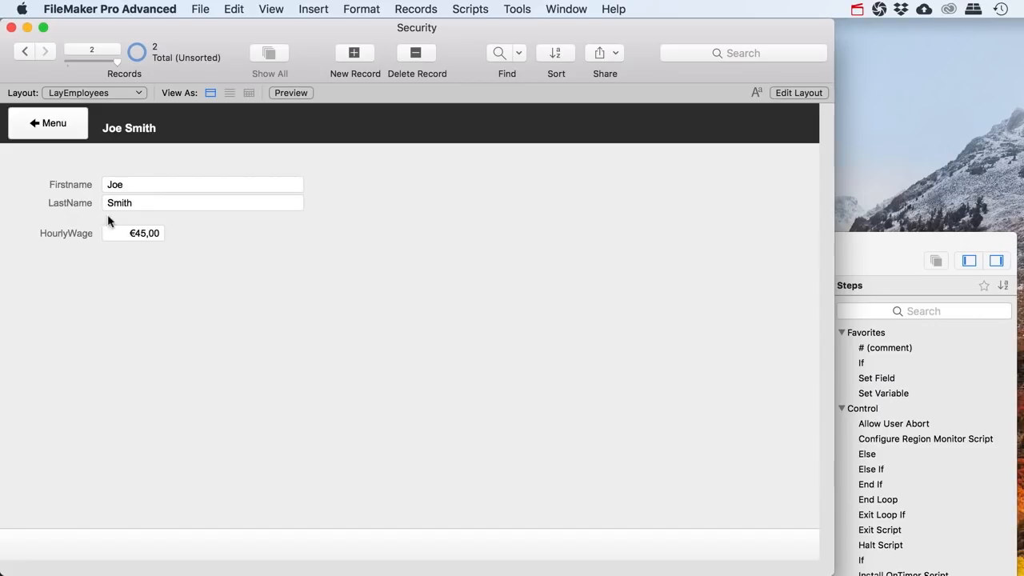
Show Employees in Table view and add a LoginName text field to the Employees table
click(87, 94)
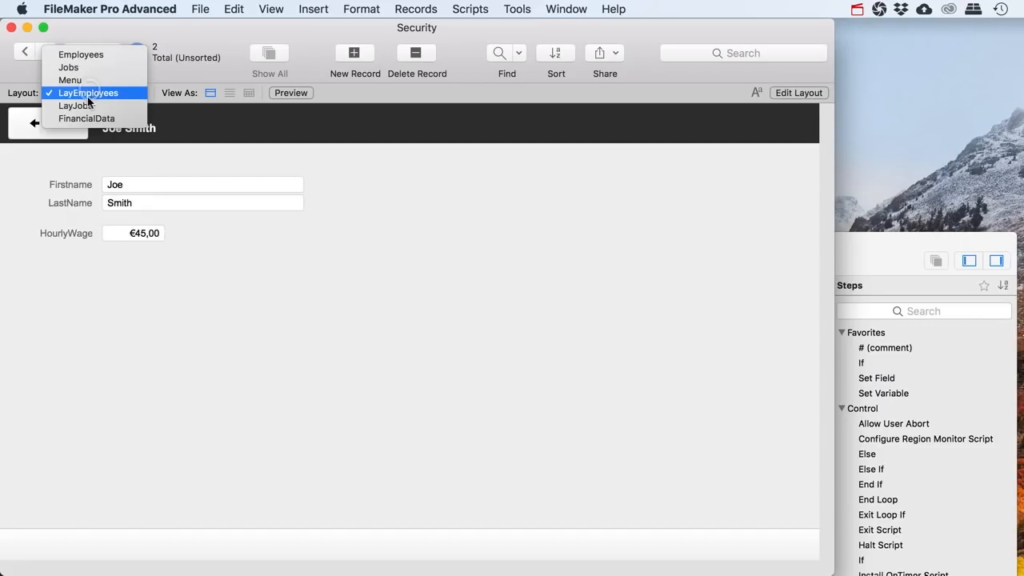
click(92, 54)
click(248, 93)
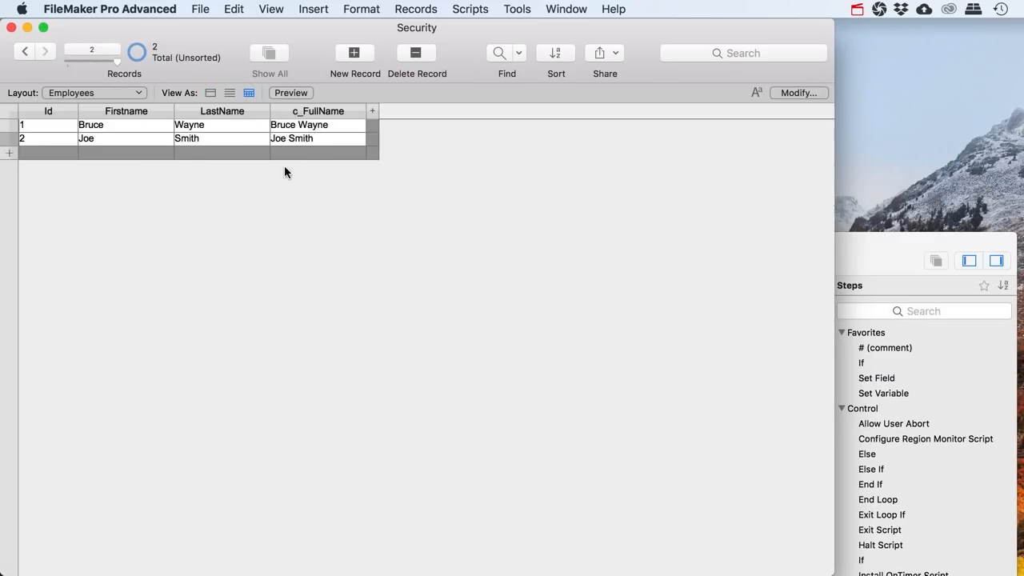
click(200, 9)
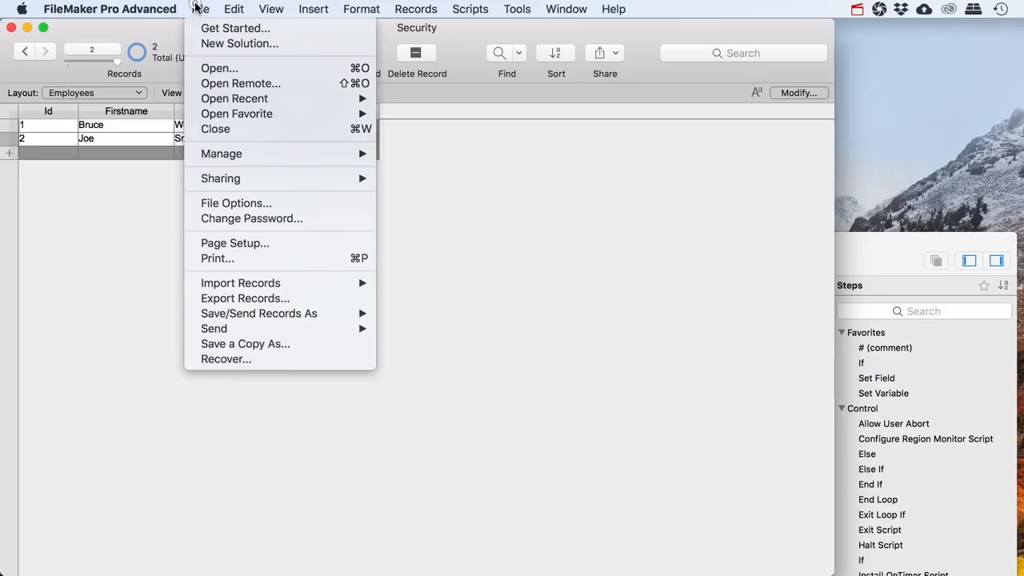
mouse_move(240, 153)
click(413, 150)
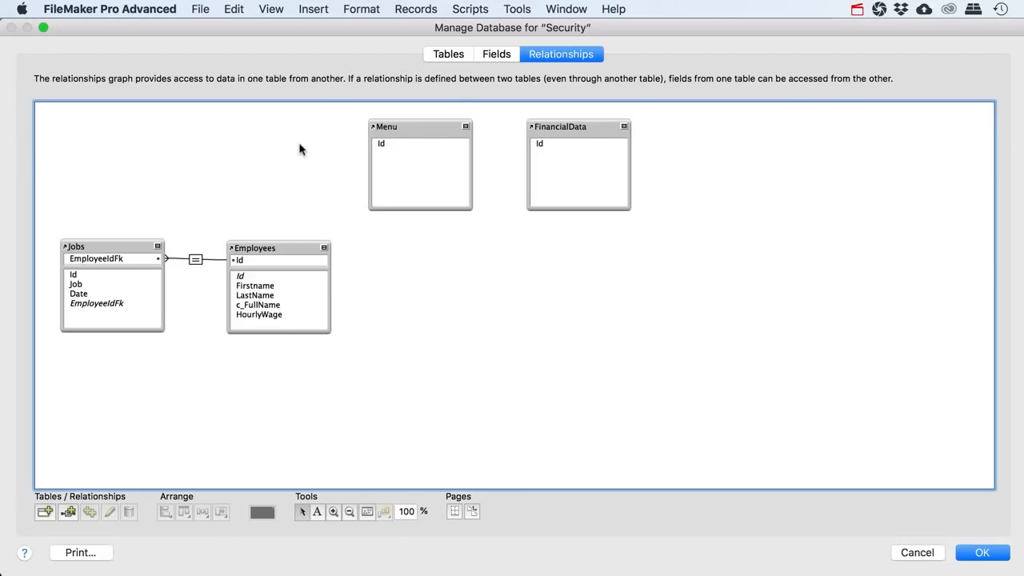
click(491, 55)
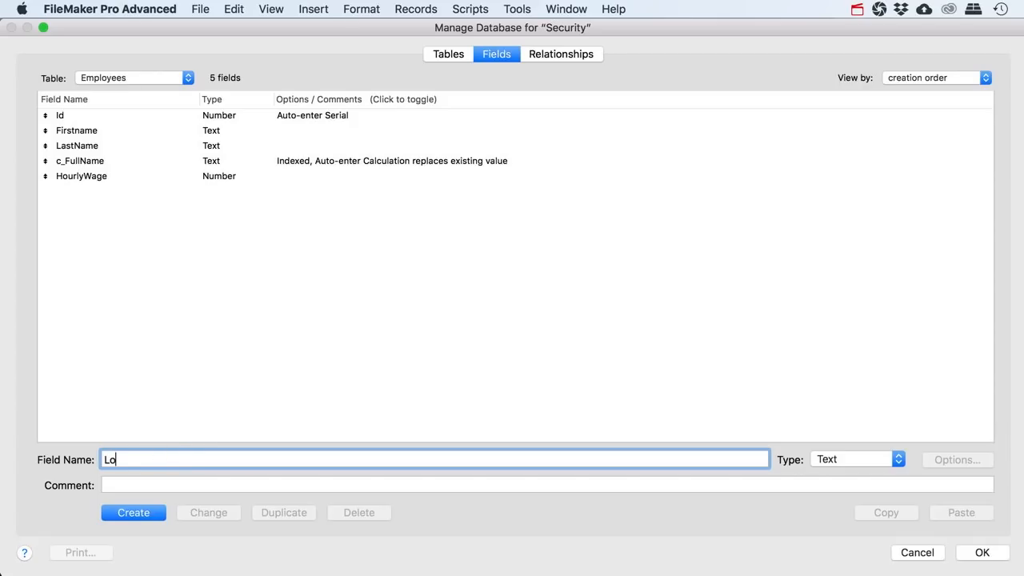
key(super+t)
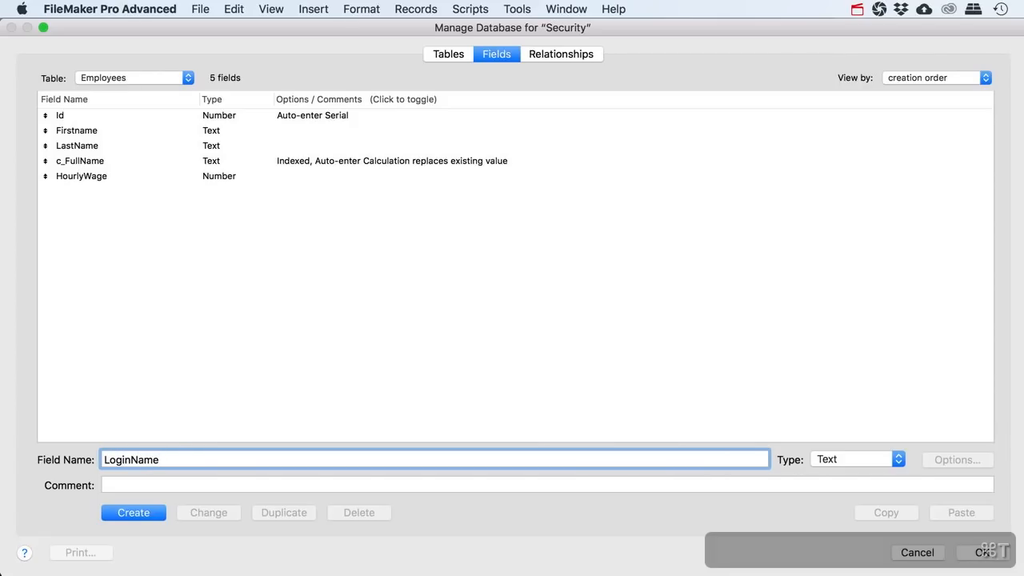
key(Return)
click(976, 550)
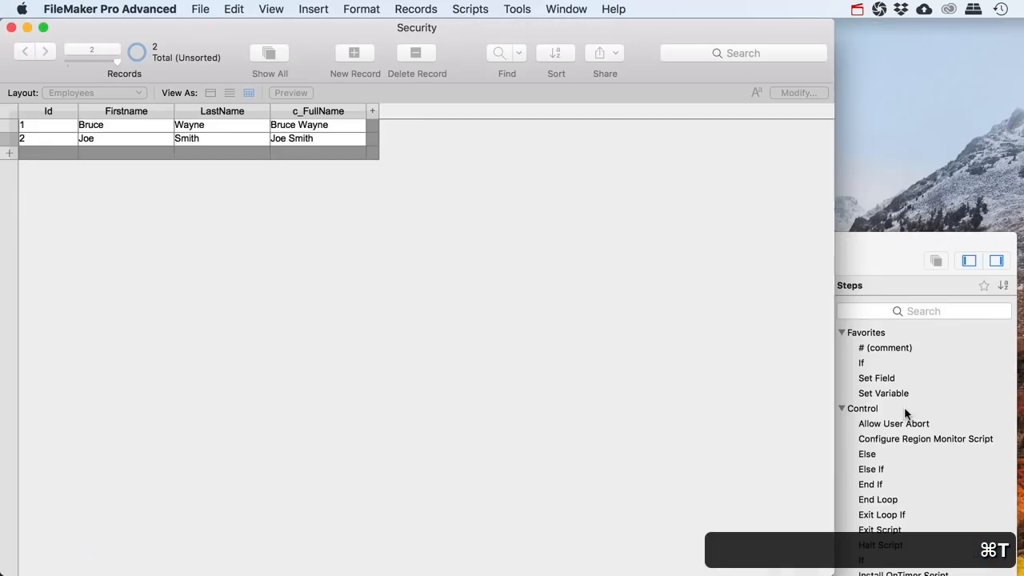
Add LoginName as a column in the Employees table view
click(802, 94)
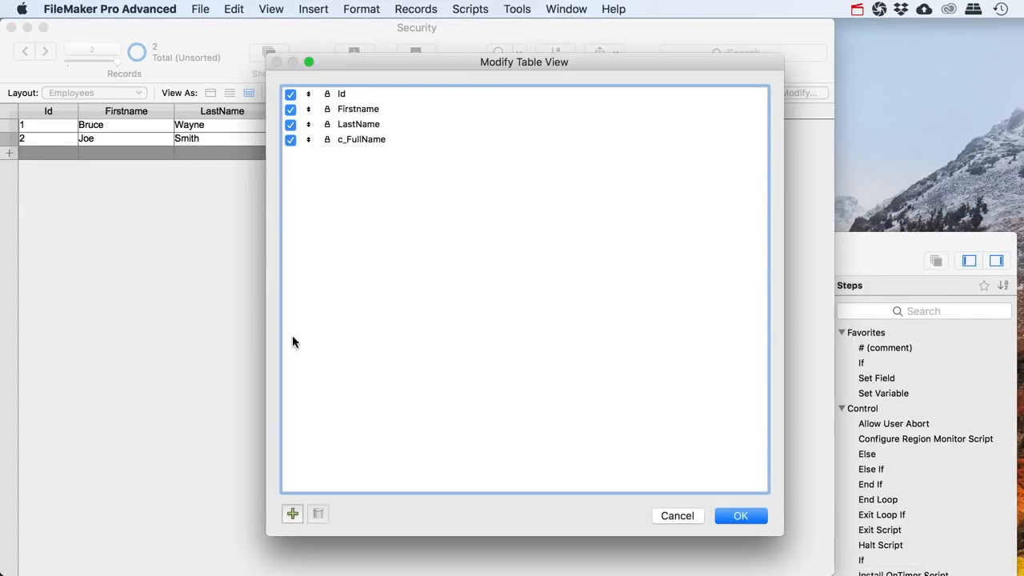
click(289, 511)
double_click(489, 238)
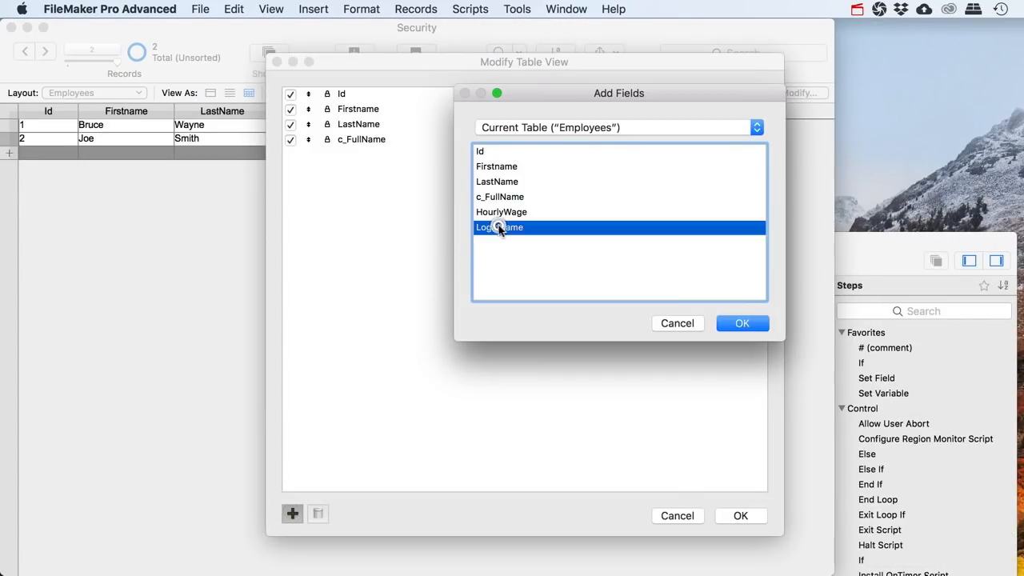
click(741, 515)
Enter each employee's LoginName value, then switch to the Menu layout
click(384, 125)
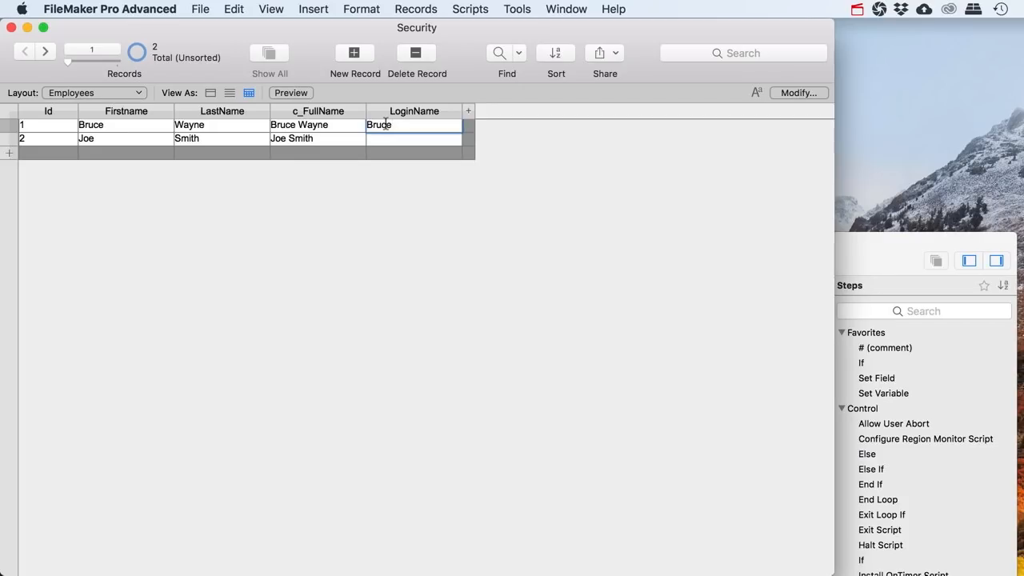
click(384, 139)
text(Joe)
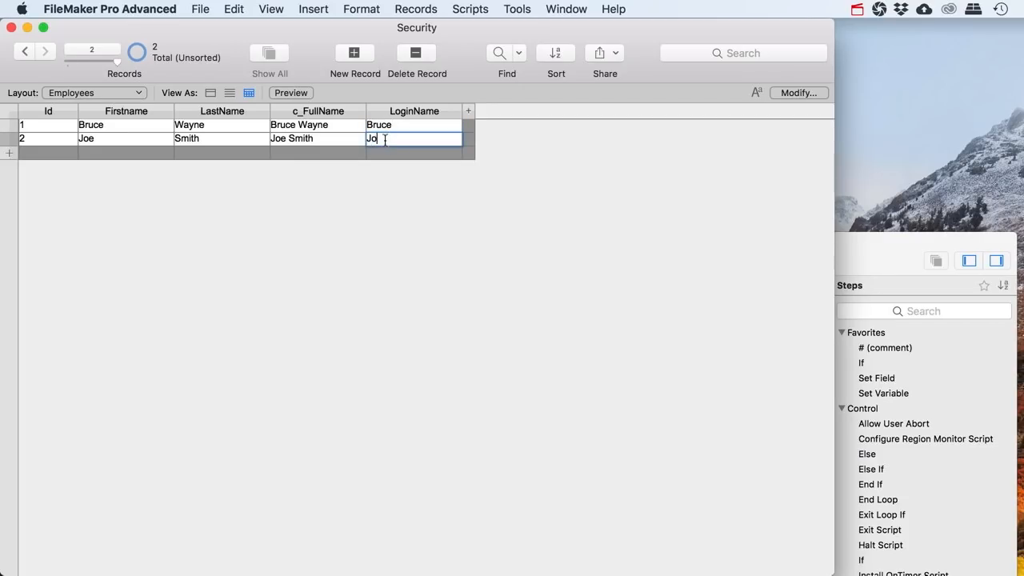
click(347, 209)
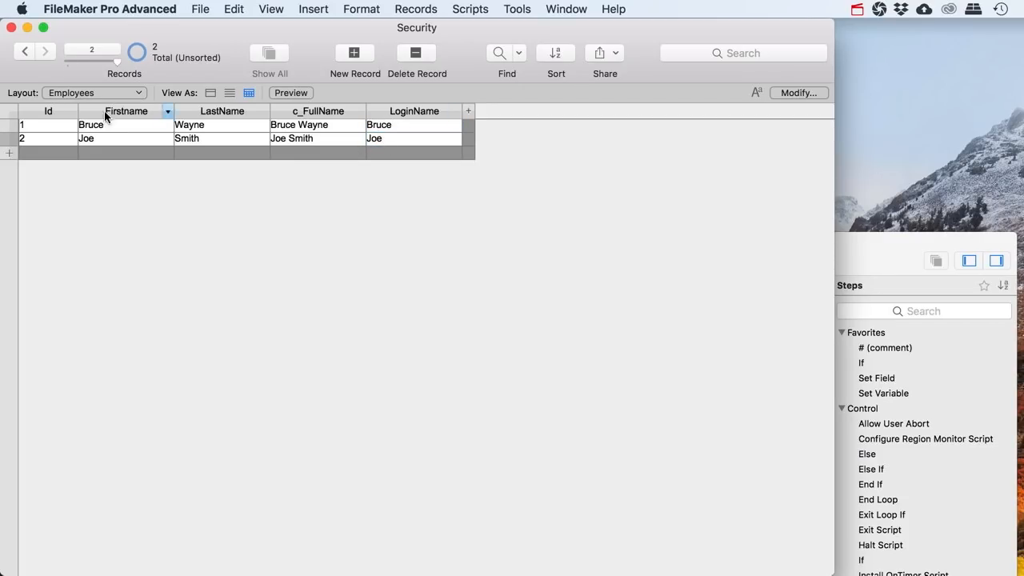
click(62, 94)
click(77, 120)
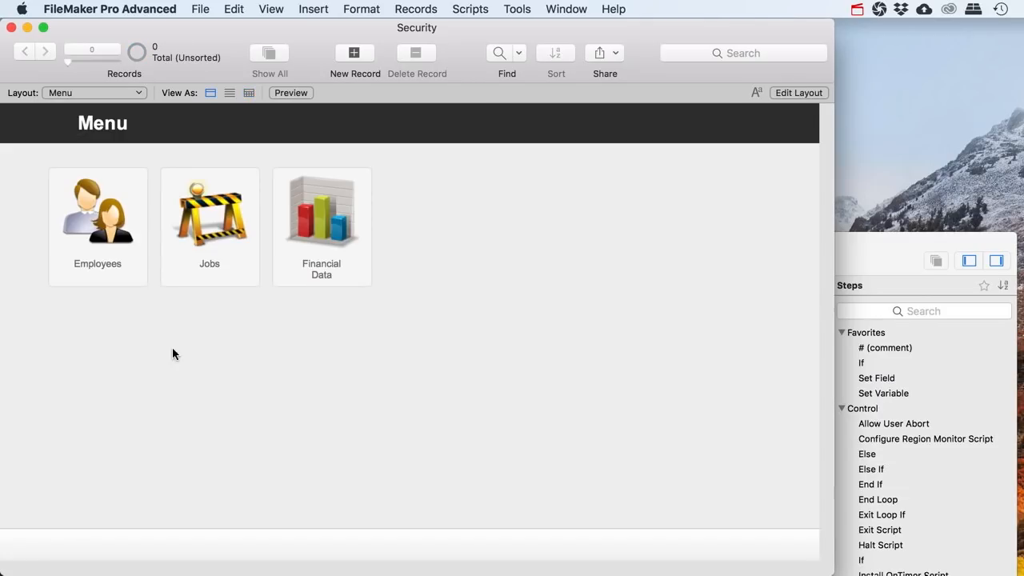
Open the Employees privilege set for editing in Manage Security
click(96, 272)
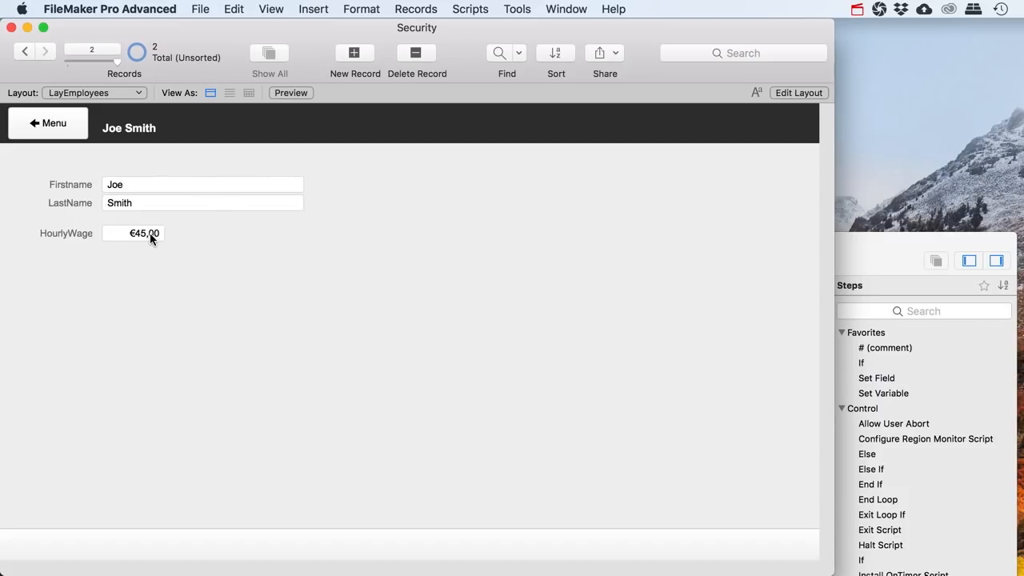
click(203, 11)
mouse_move(253, 153)
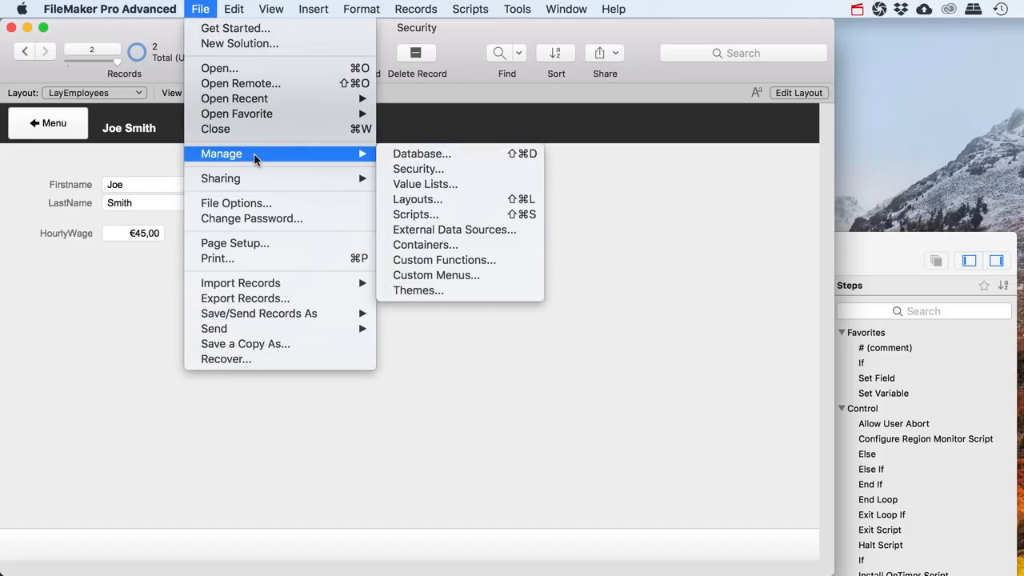
click(414, 170)
click(466, 72)
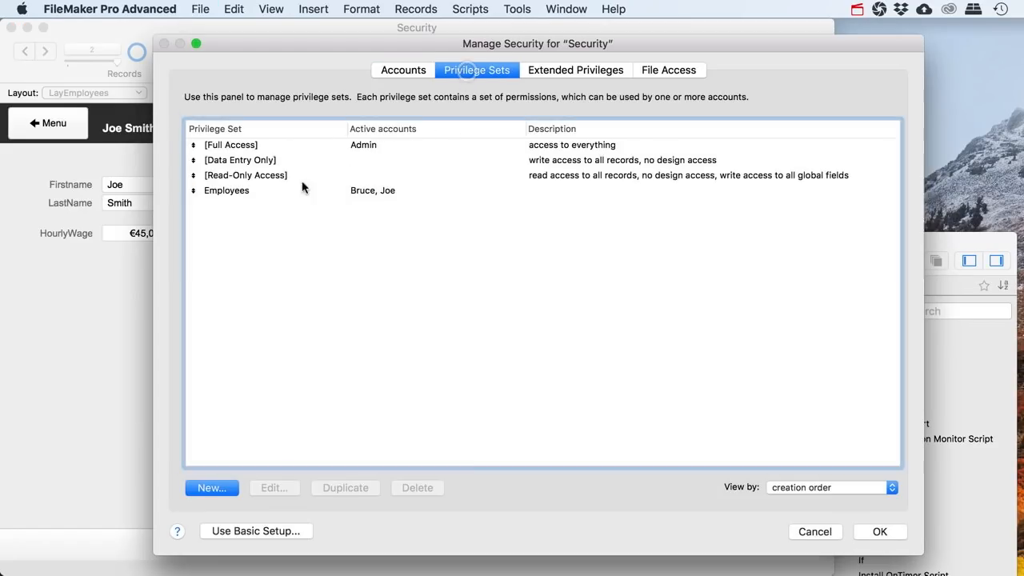
double_click(228, 192)
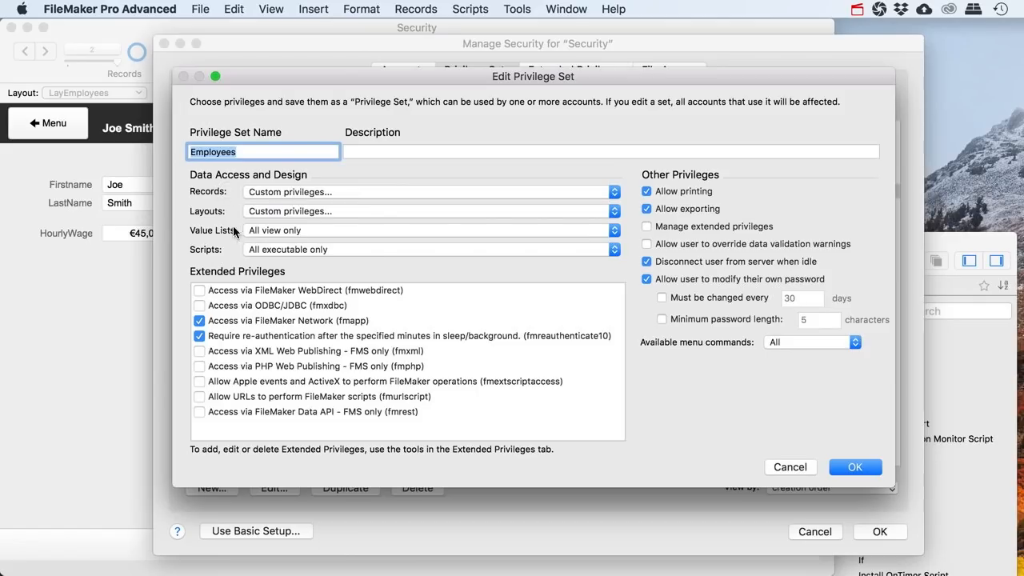
Set custom record privileges so Employees cannot modify the LoginName field
click(286, 194)
click(366, 198)
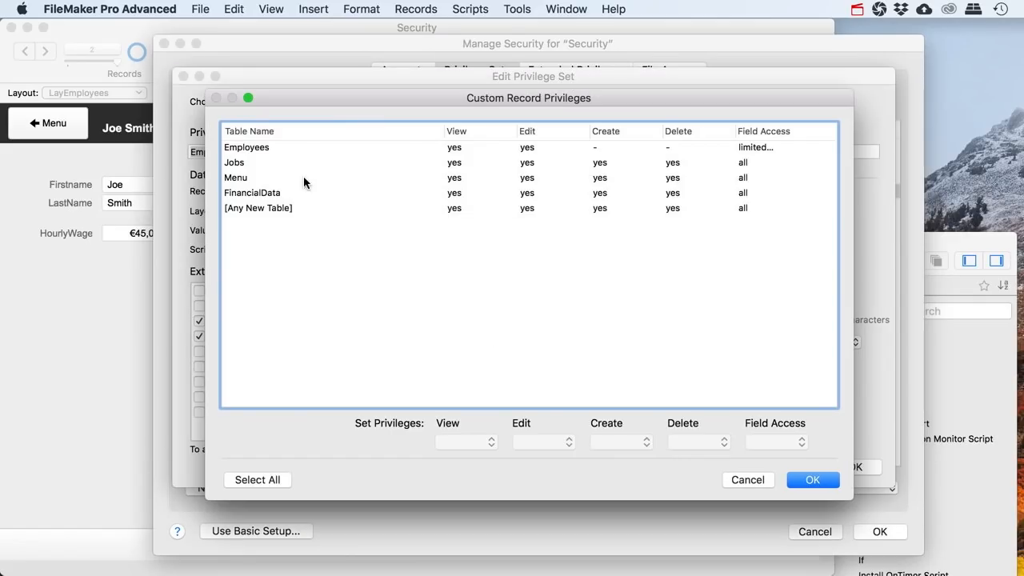
click(245, 152)
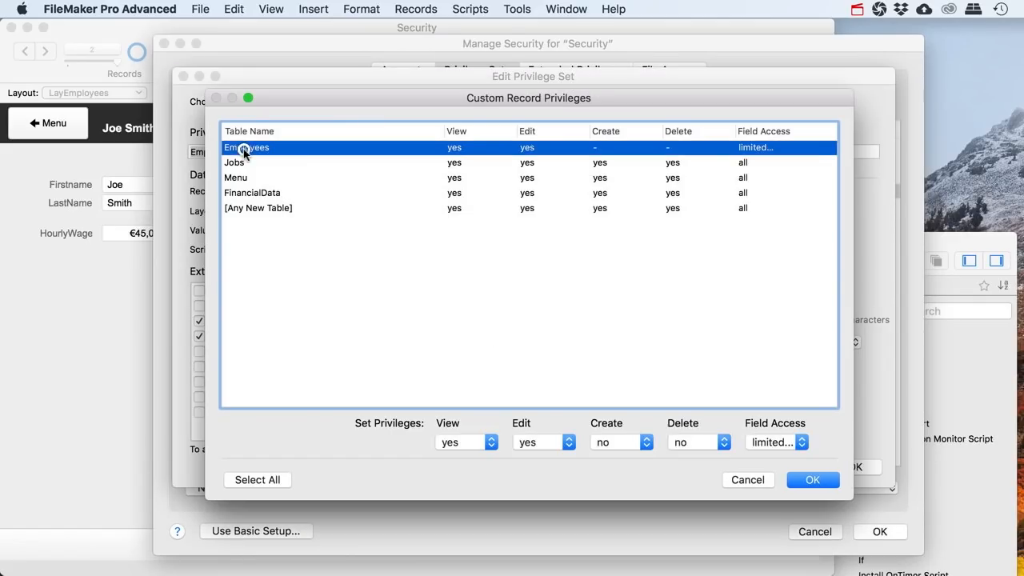
click(791, 443)
click(789, 449)
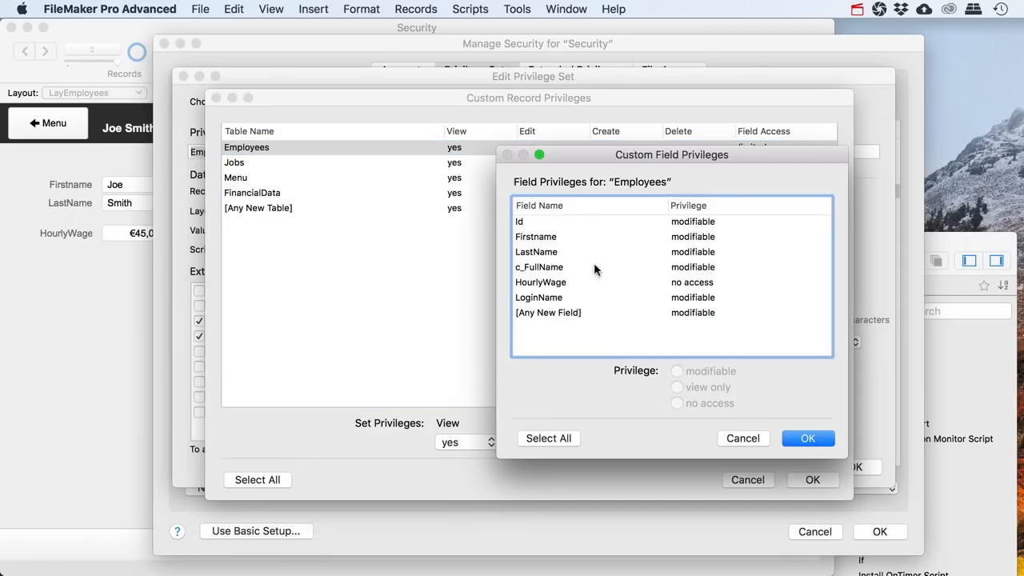
click(551, 296)
click(678, 403)
click(806, 438)
click(806, 479)
click(846, 471)
Save the security settings, allow the full-access warning, and sign in with the full-access account
click(868, 534)
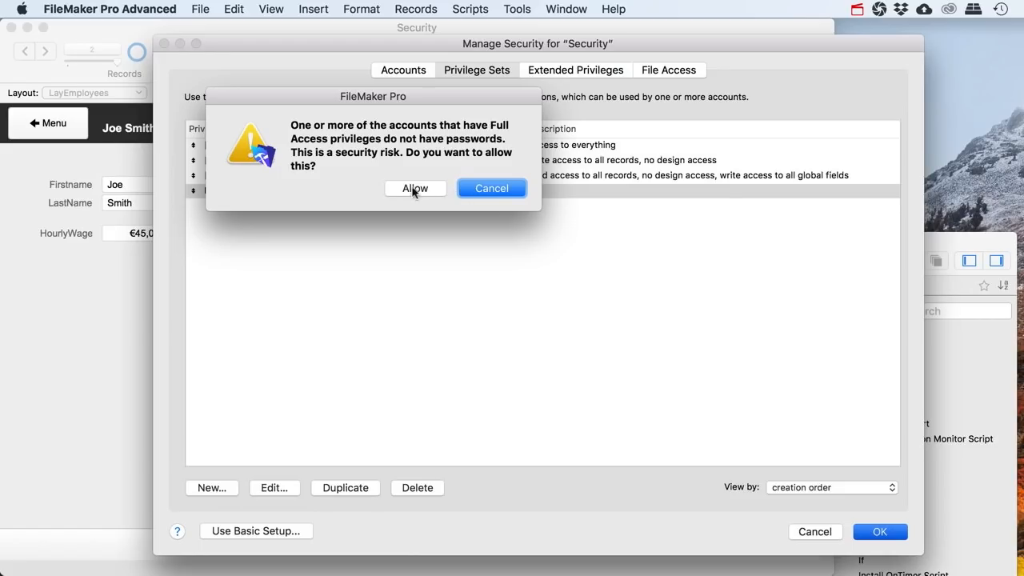
click(426, 189)
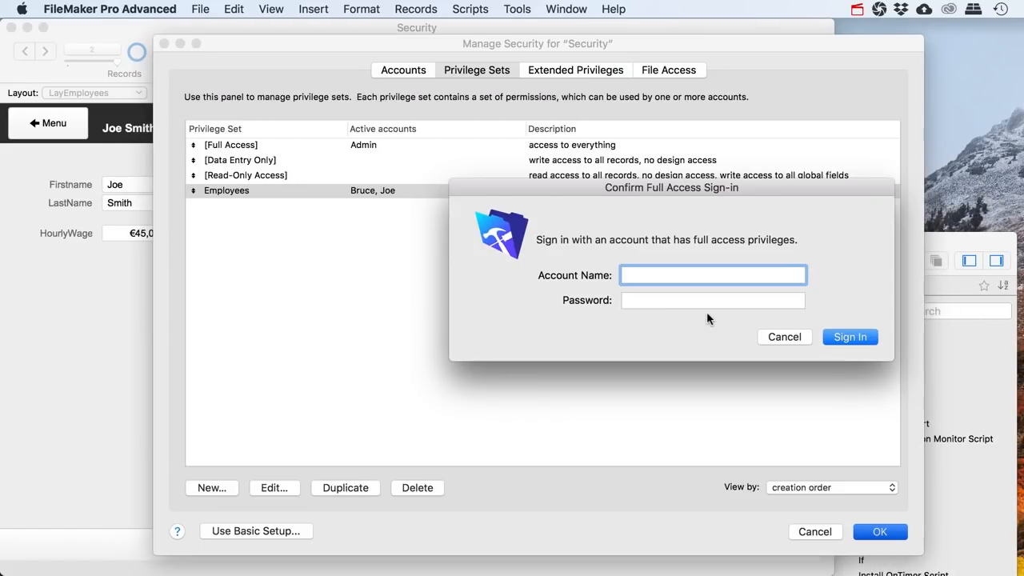
text(Admin)
key(Return)
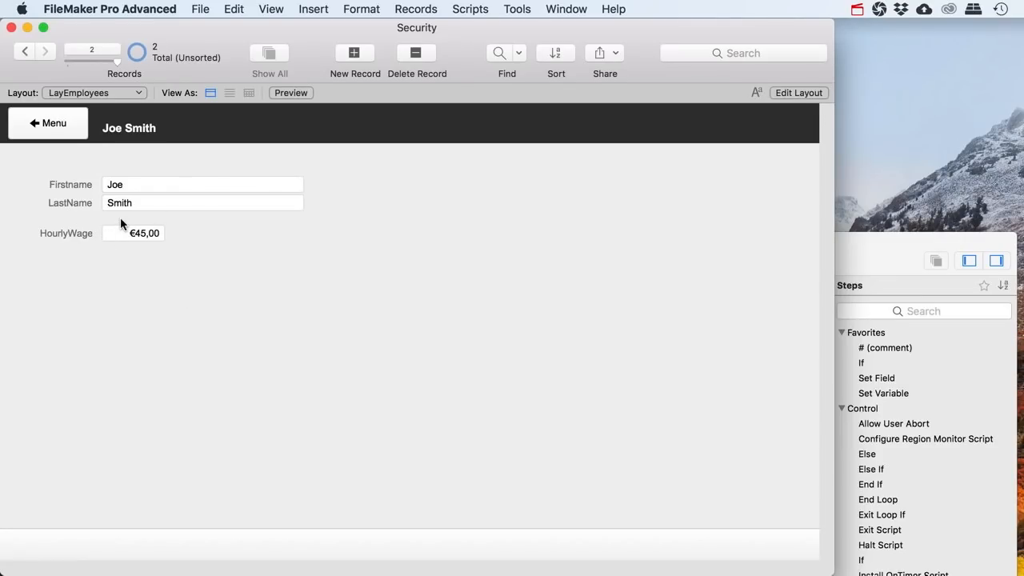
Open the Jobs layout, step back from Blackburn Hotel to Winston Construction Site, then return to Menu
click(55, 121)
click(183, 275)
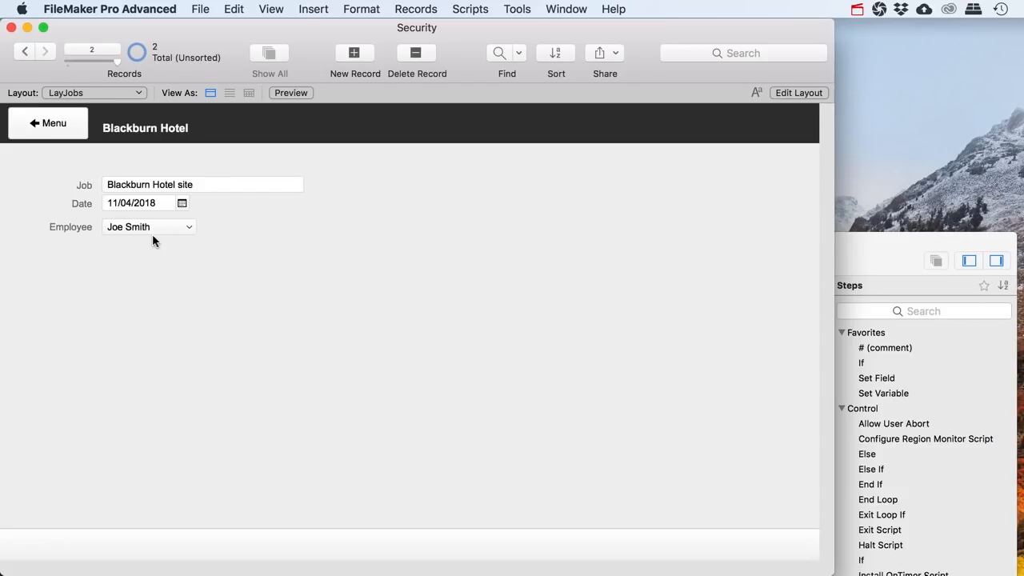
click(25, 51)
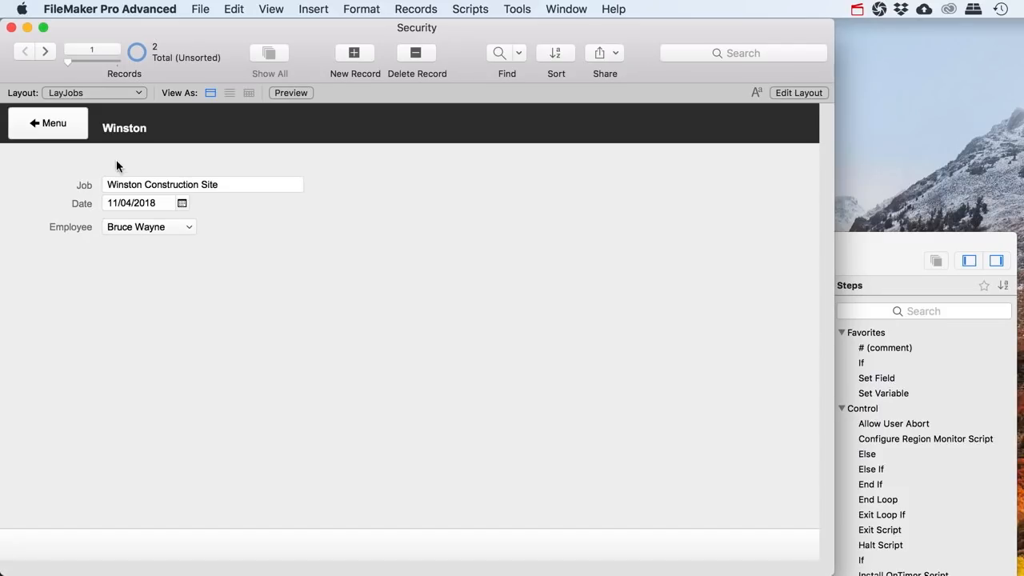
click(200, 9)
mouse_move(258, 152)
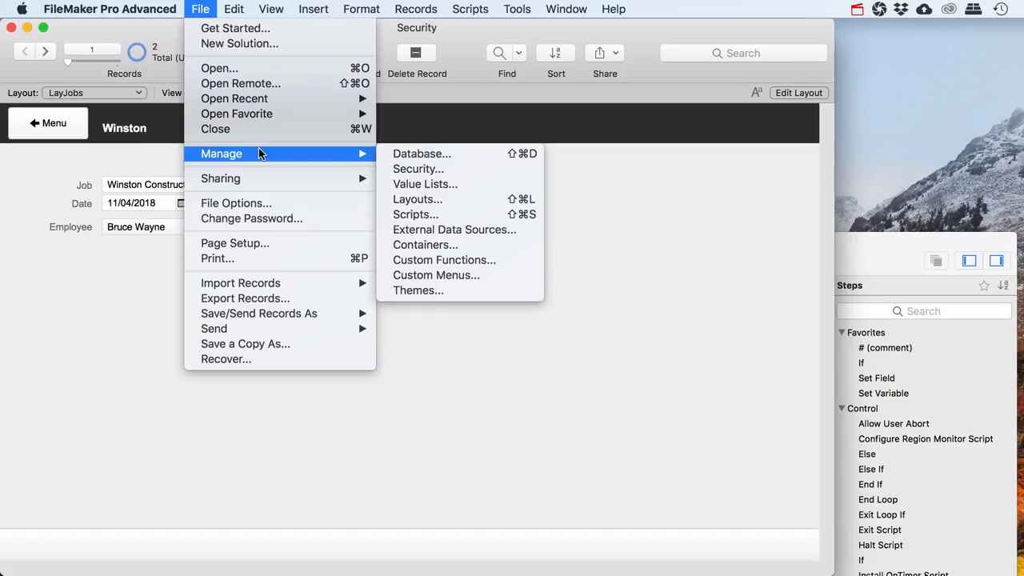
click(590, 166)
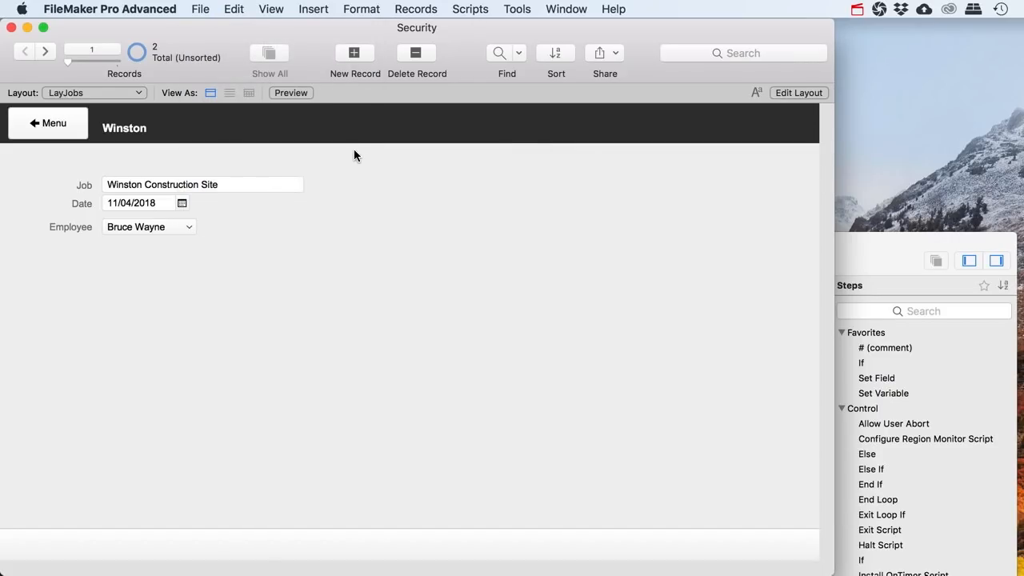
click(55, 128)
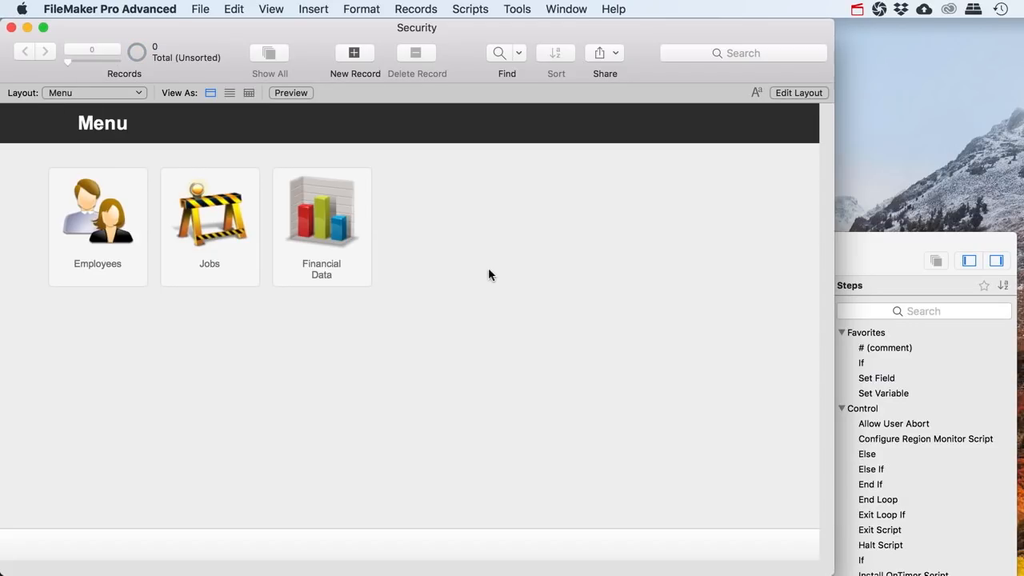
Create a calculation field named g_UserName in Manage Database
key(super+shift+d)
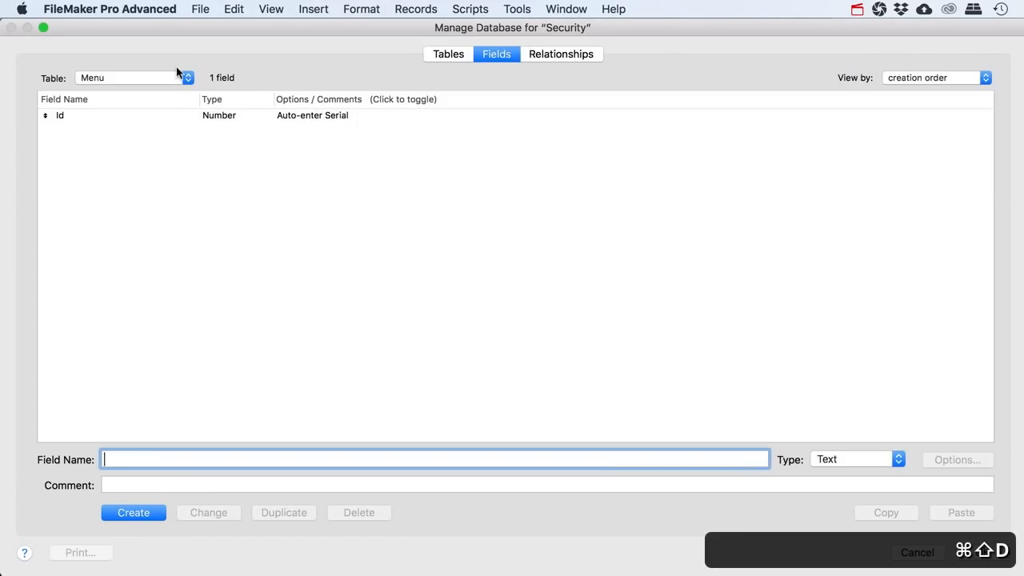
text(g_)
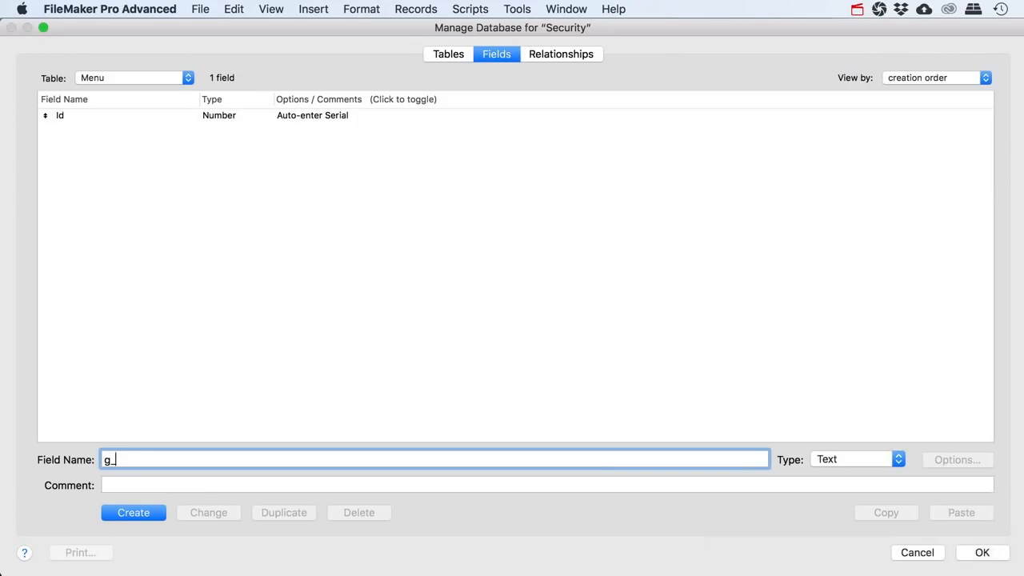
text(UserName)
click(832, 462)
click(845, 554)
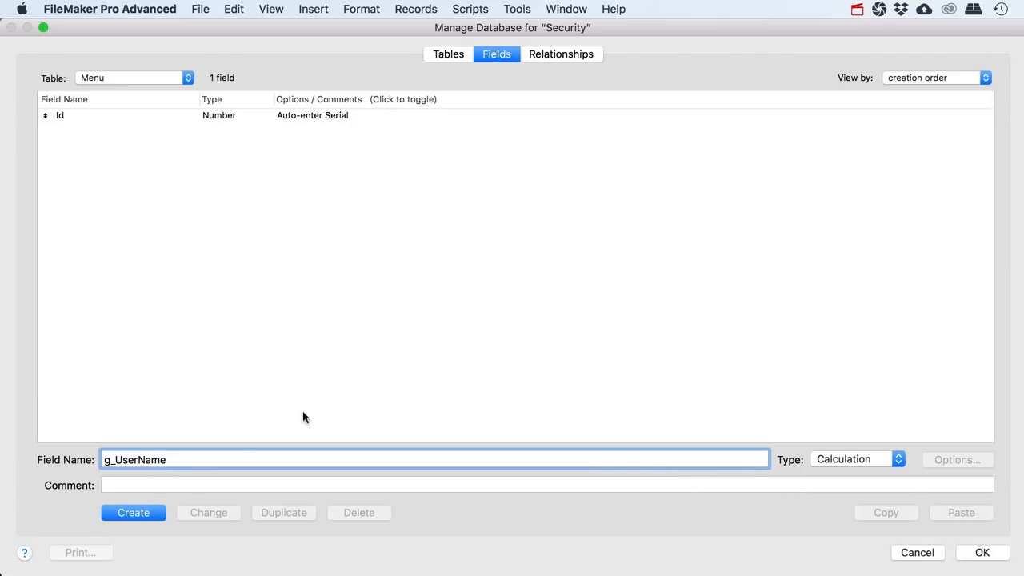
click(138, 510)
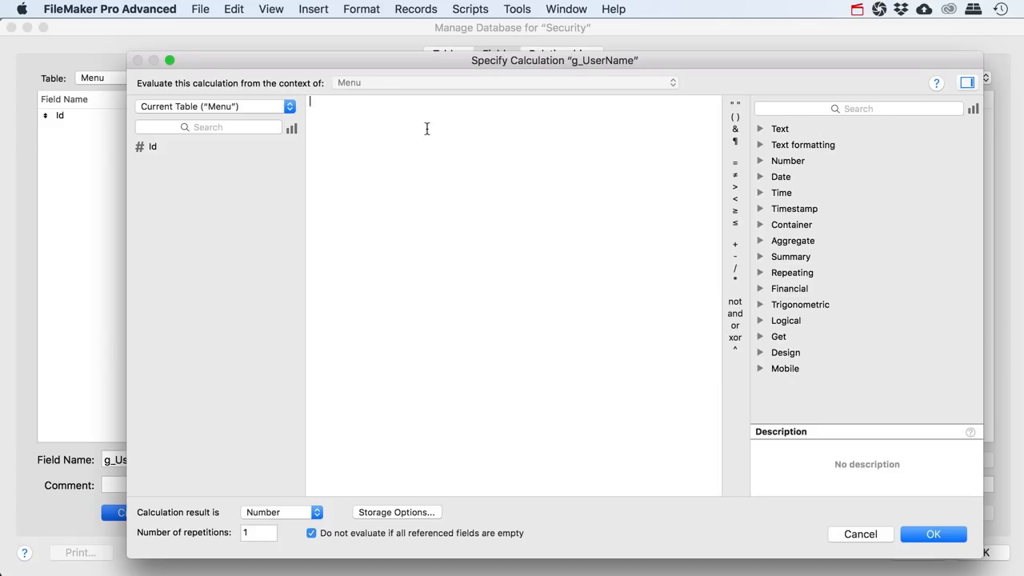
Give g_UserName the formula Get ( UserName ) with a Text result, save, and enter Layout mode
text(Get ( Current)
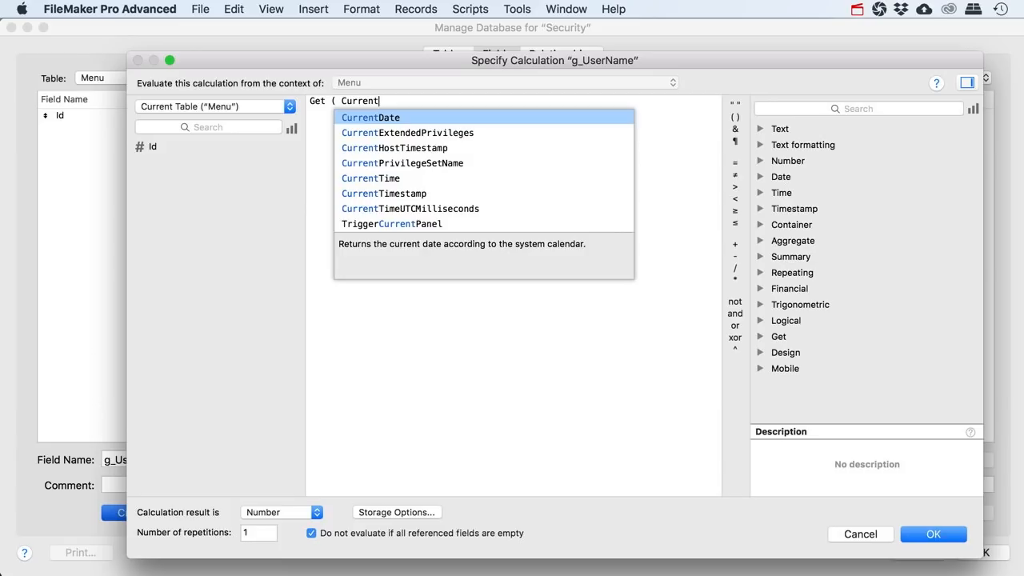
text(User)
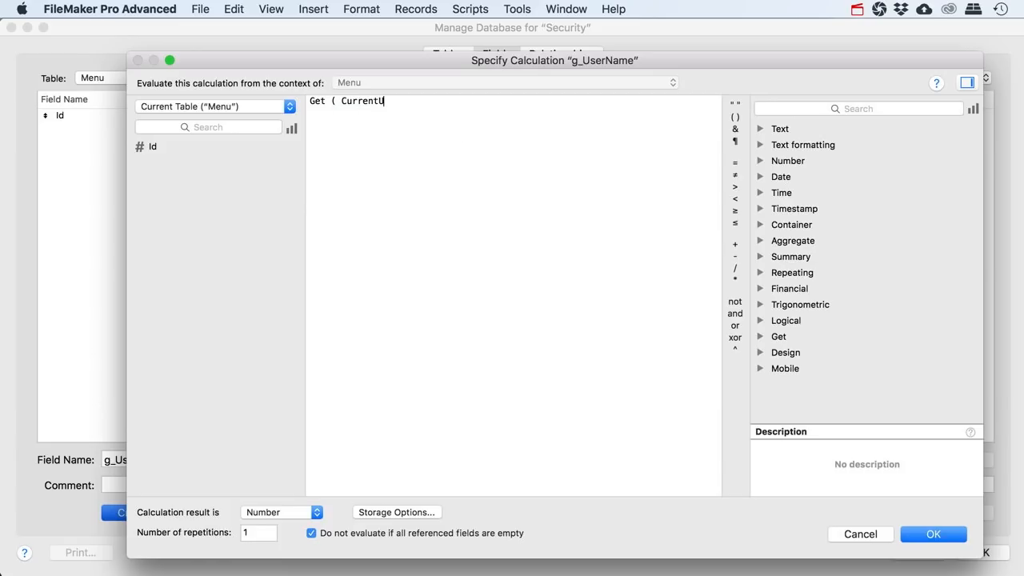
key(BackSpace)
key(BackSpace)
key(BackSpace)
key(BackSpace)
key(BackSpace)
key(BackSpace)
key(BackSpace)
key(BackSpace)
text(User)
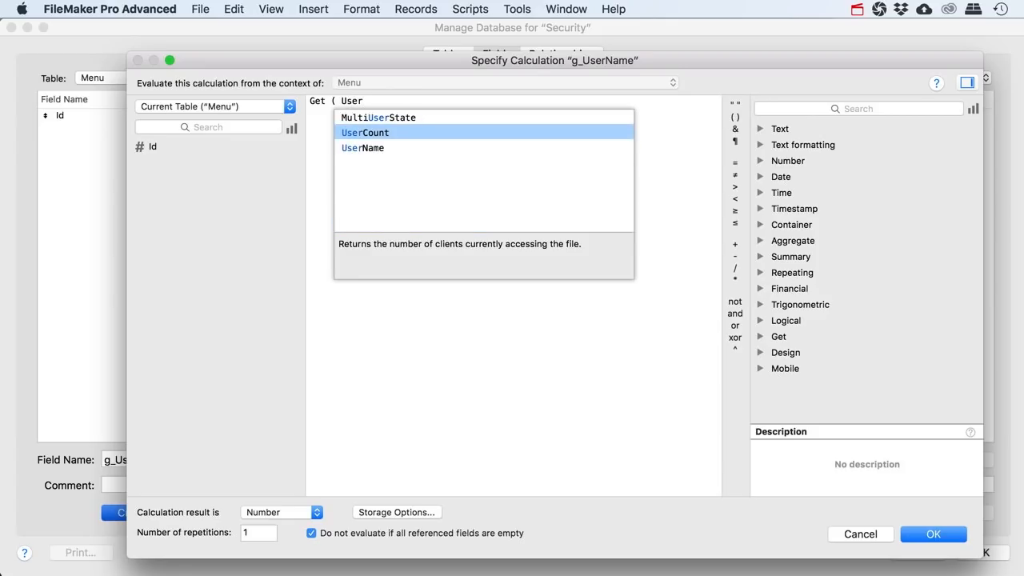
key(Down)
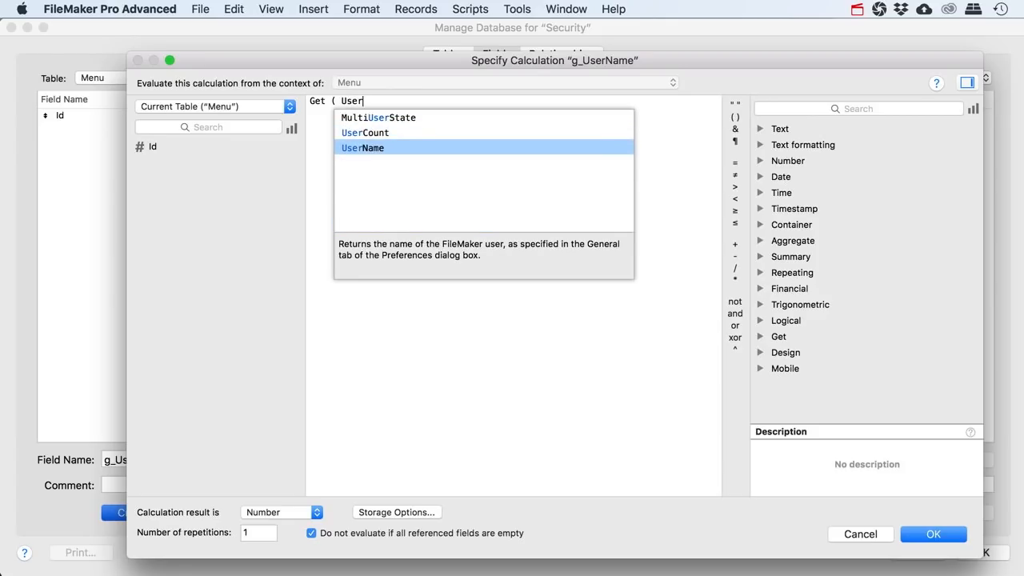
key(Return)
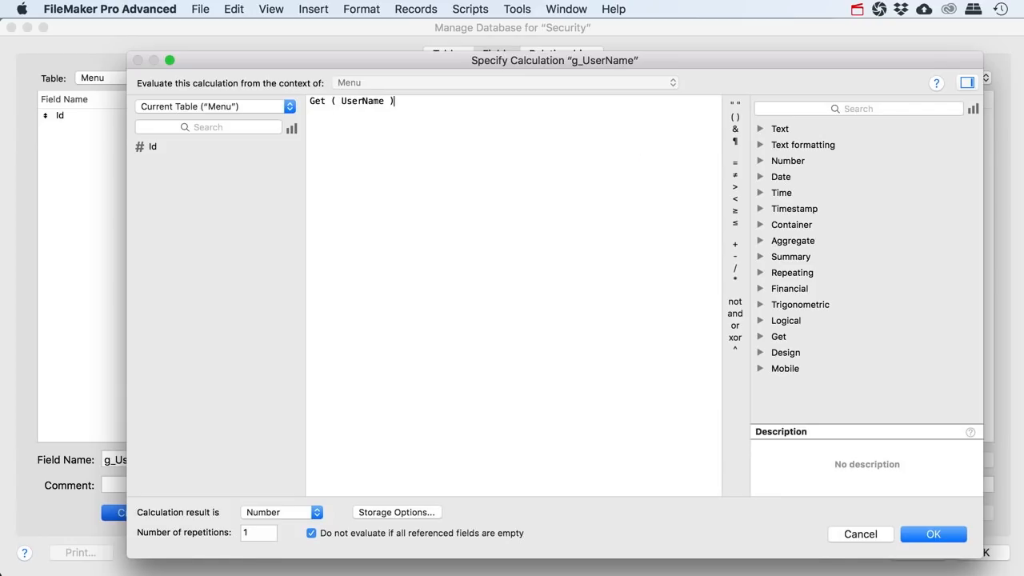
click(293, 510)
click(271, 497)
click(931, 533)
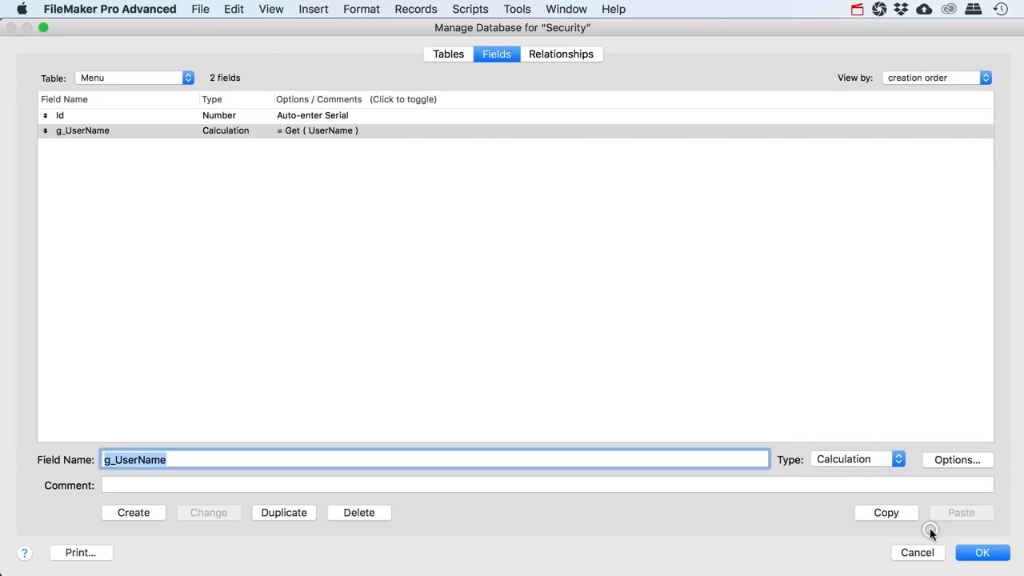
click(976, 552)
click(798, 93)
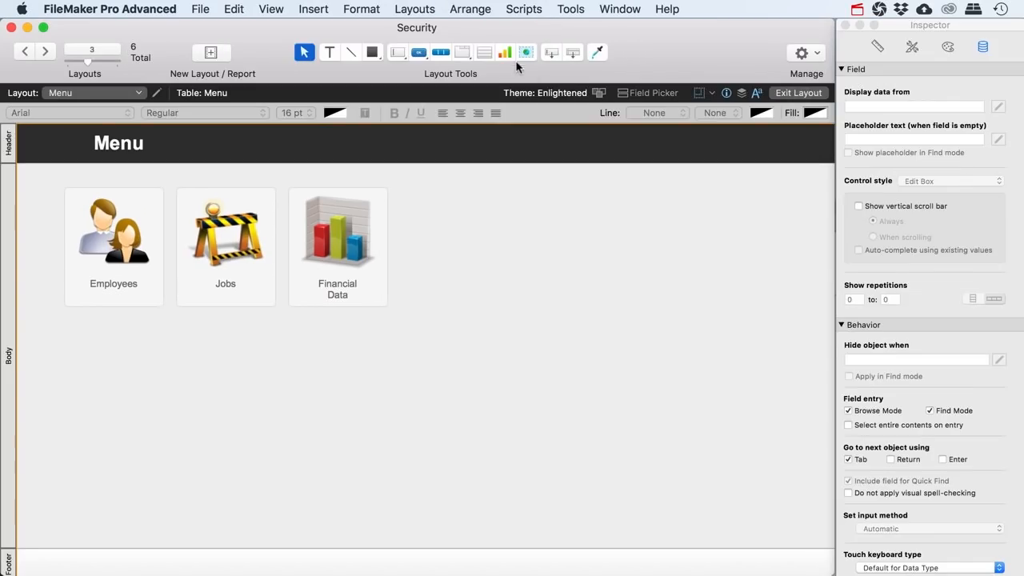
Place the Menu table's g_UserName field on the Menu layout
drag(551, 53, 578, 196)
click(600, 250)
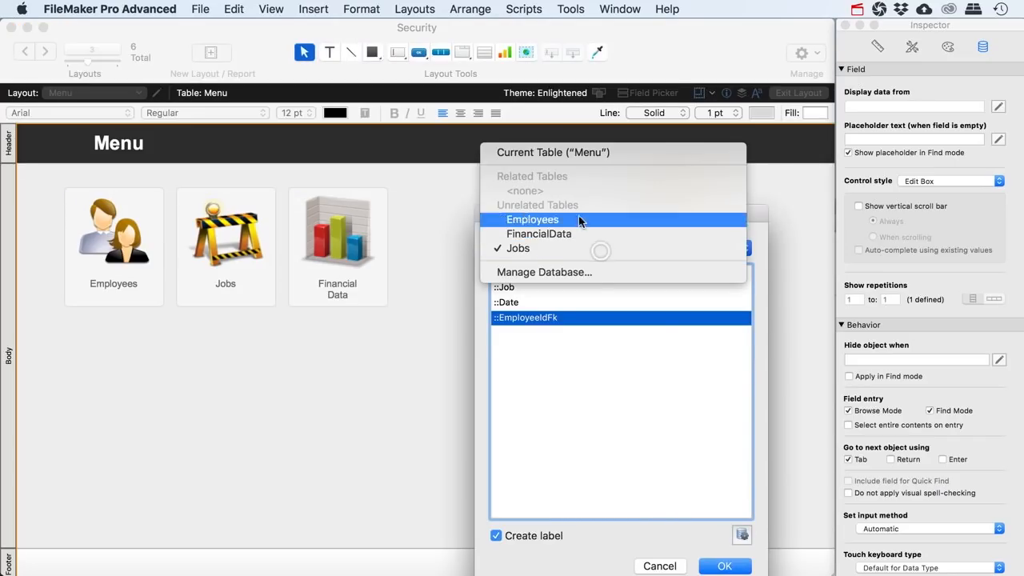
click(571, 152)
click(533, 286)
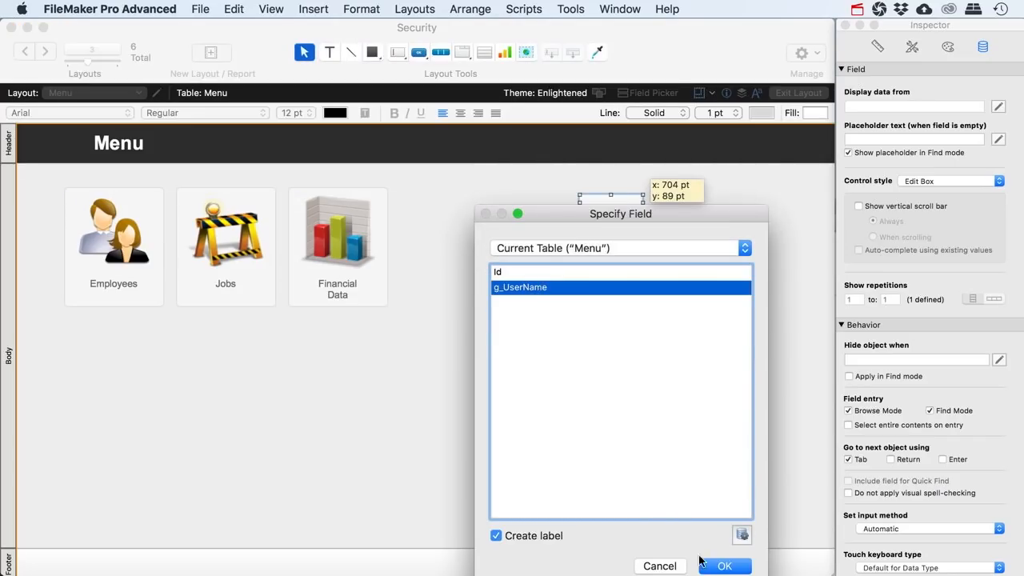
click(722, 564)
Return to Browse mode and add a new record so g_UserName shows the current user name
click(798, 93)
click(595, 182)
click(787, 291)
click(352, 53)
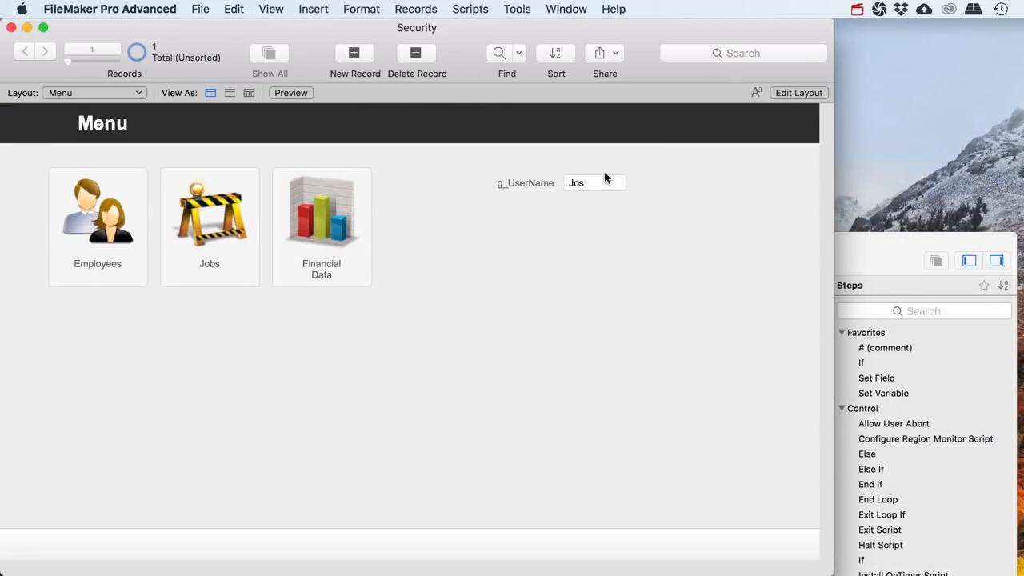
click(587, 230)
click(188, 9)
mouse_move(231, 155)
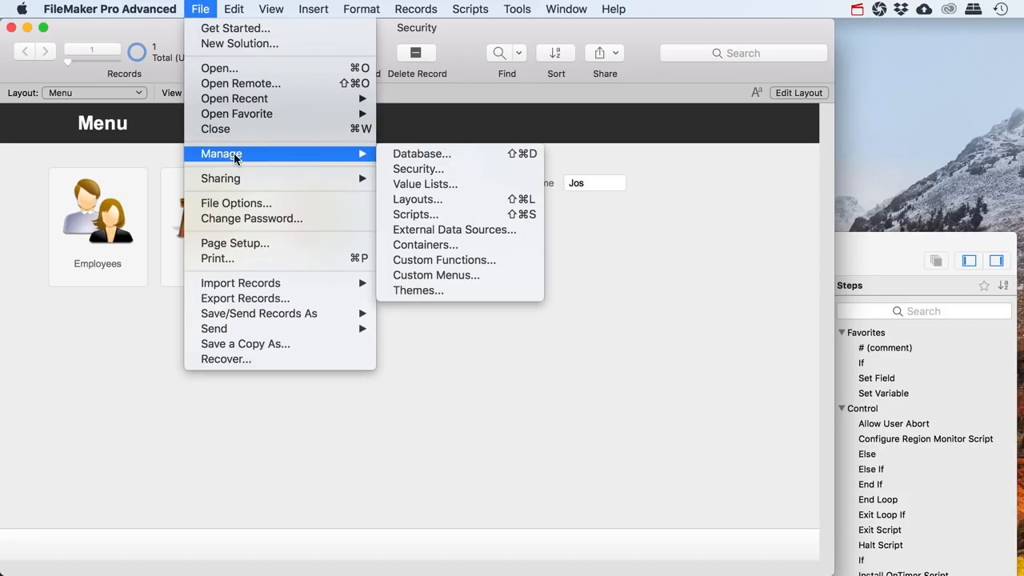
click(419, 170)
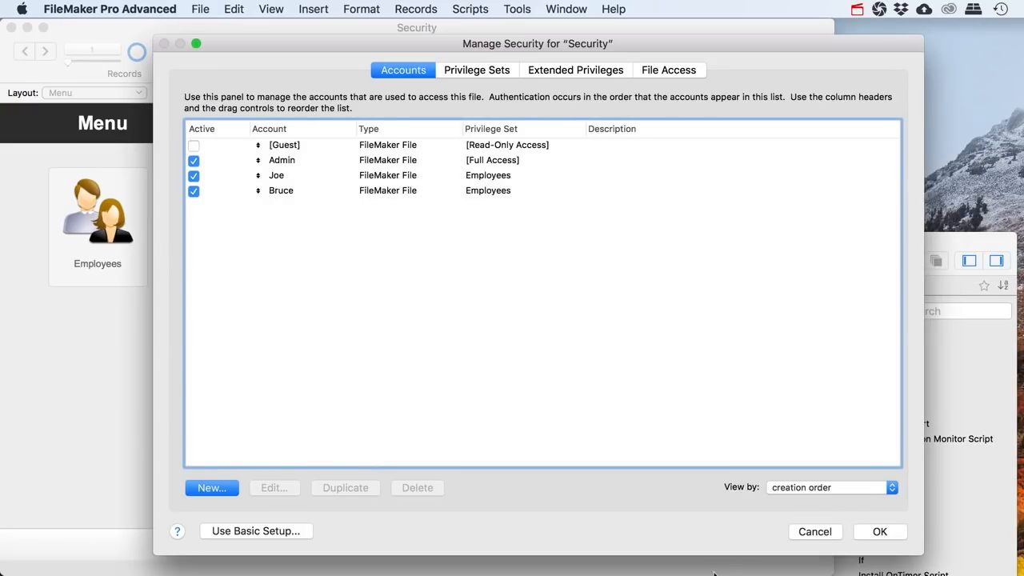
click(813, 532)
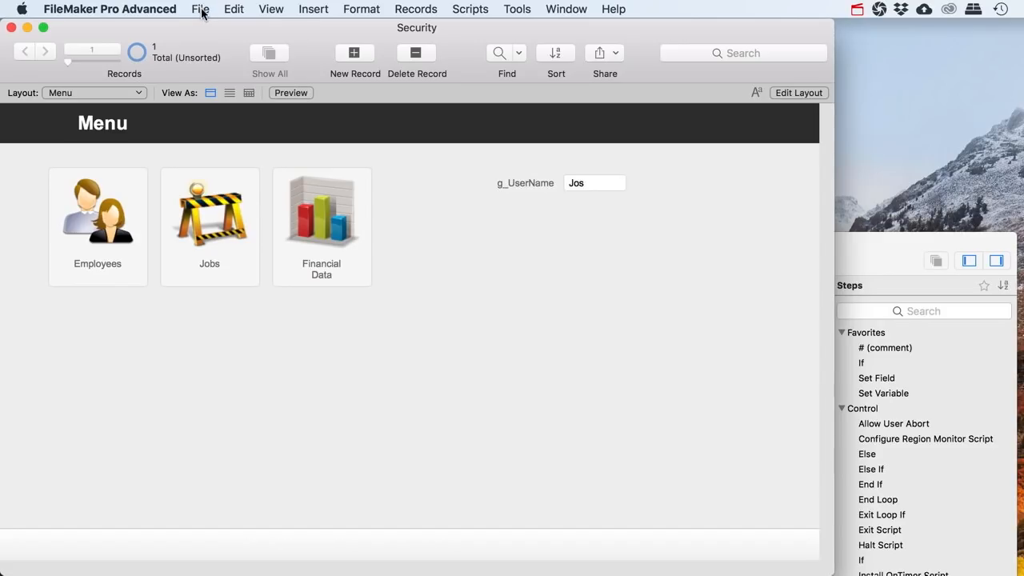
click(201, 11)
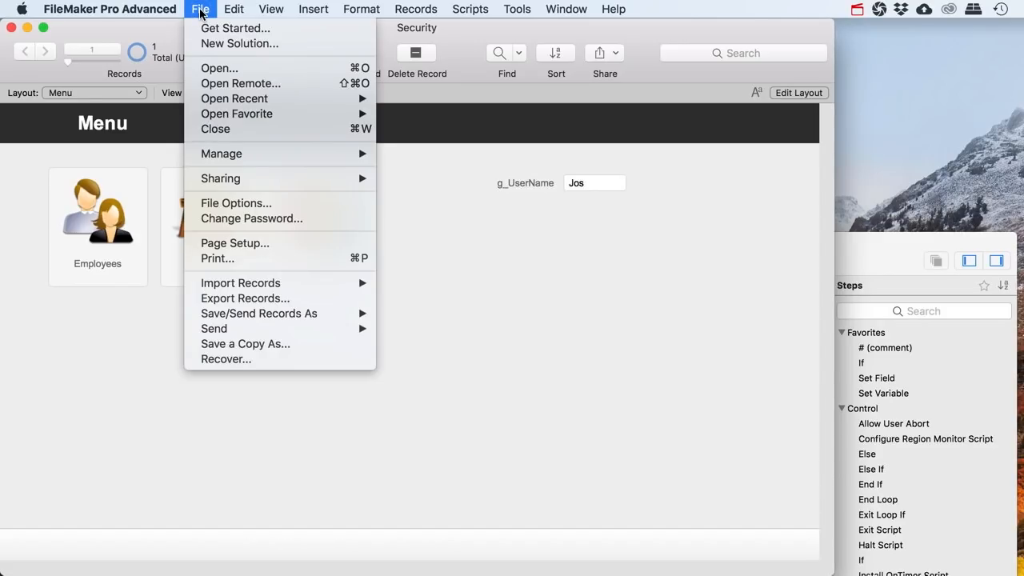
mouse_move(109, 9)
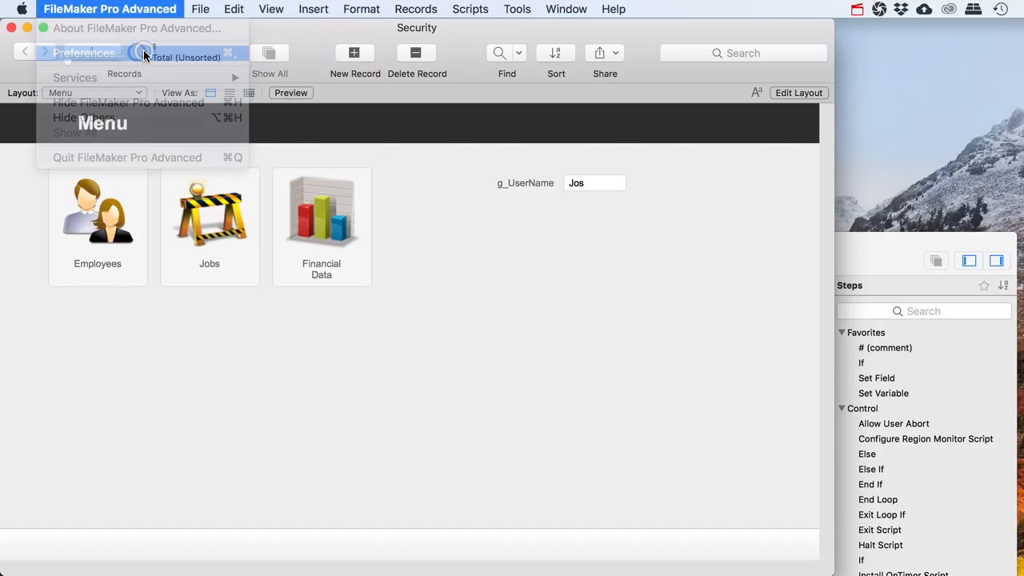
click(144, 49)
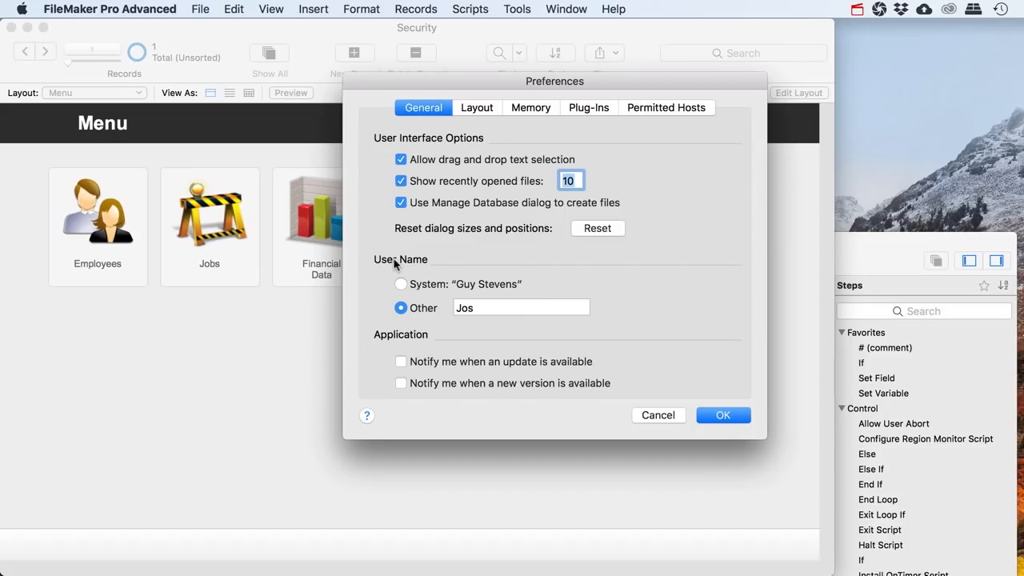
click(470, 308)
drag(488, 308, 403, 304)
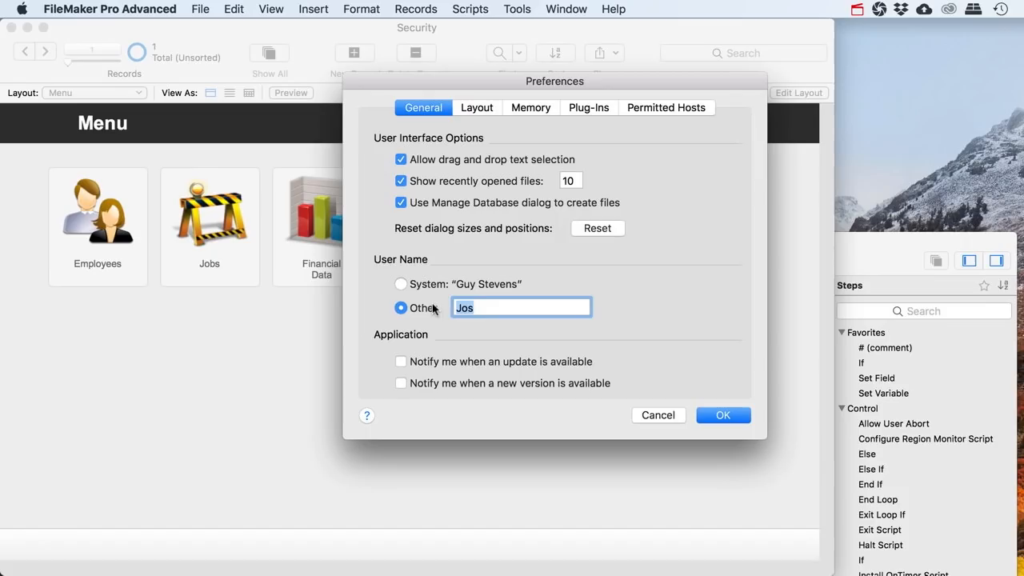
key(Return)
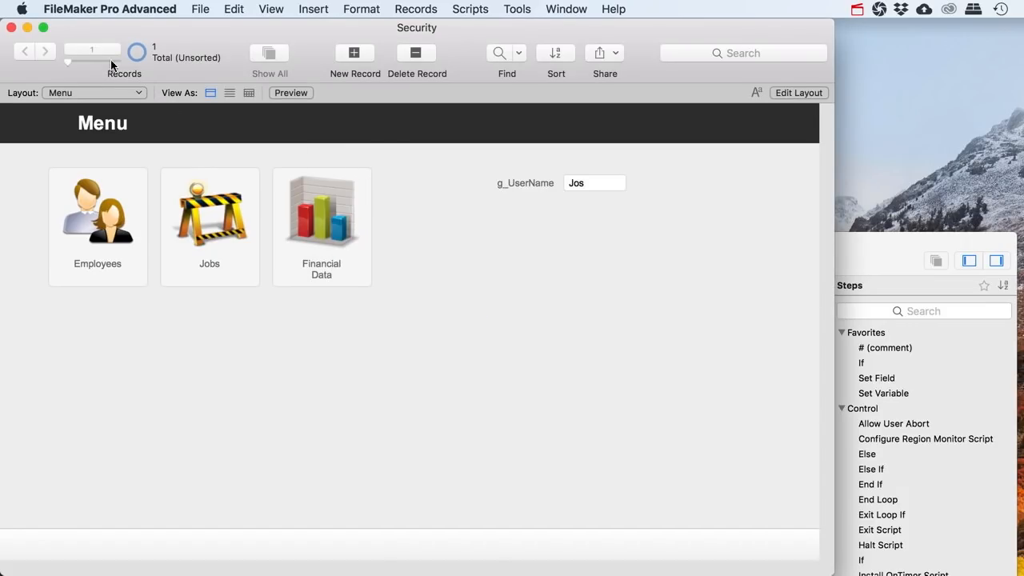
Review the full-access account in Manage Security, closing it without changes
click(191, 10)
mouse_move(324, 152)
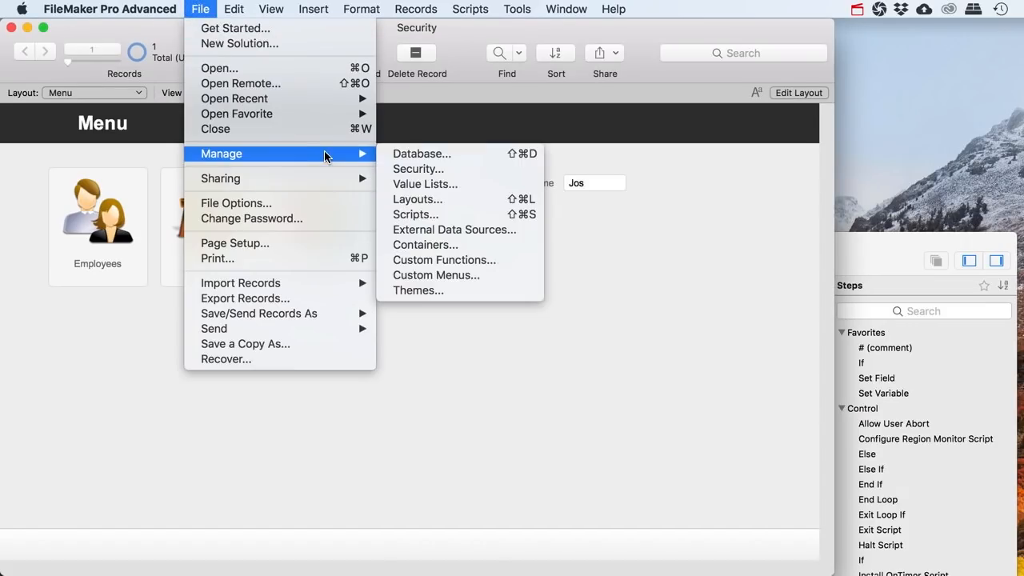
click(400, 169)
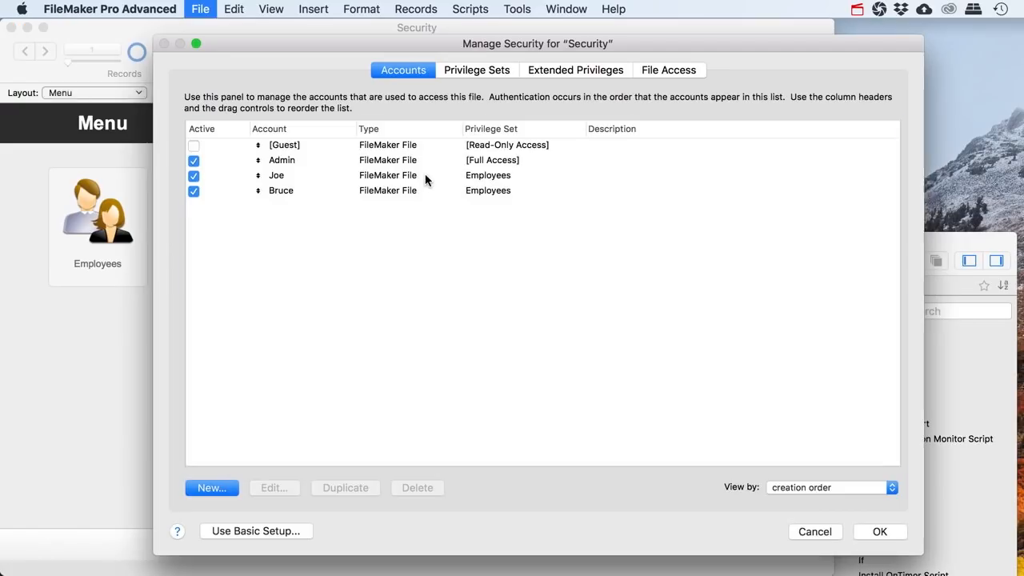
click(278, 161)
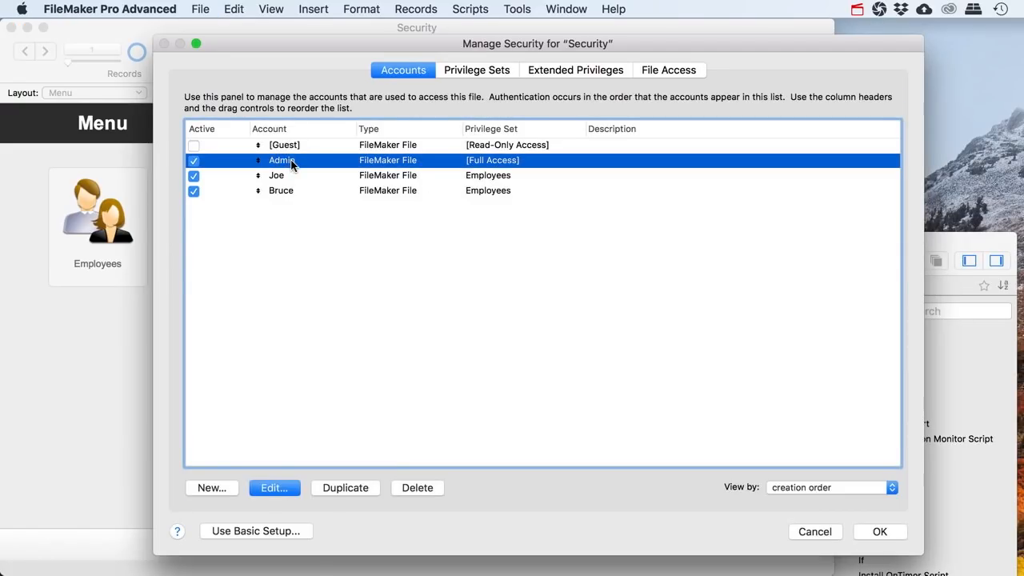
click(815, 531)
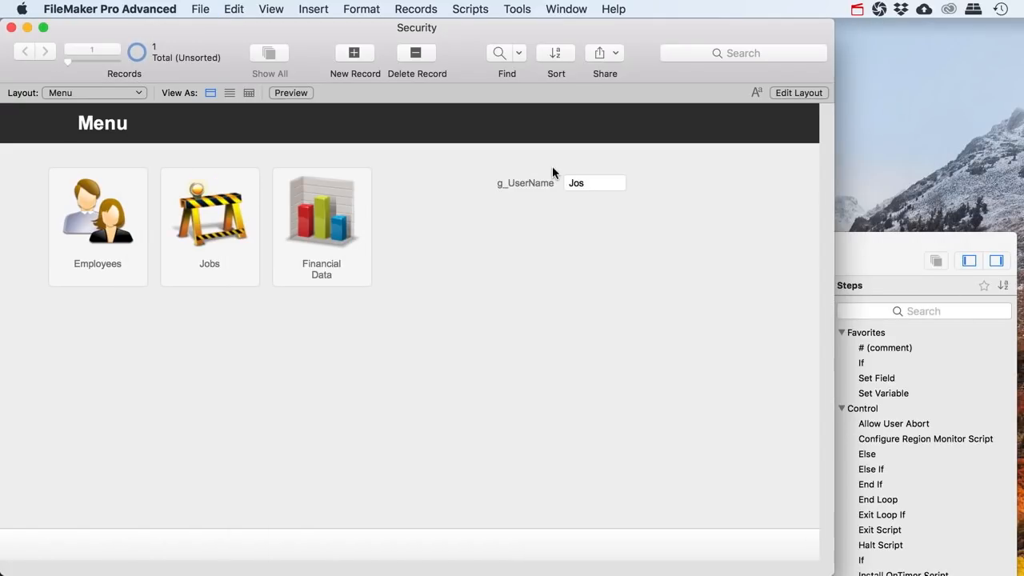
Create a g_AccountName calculation field by adapting the g_UserName definition
key(super+shift+d)
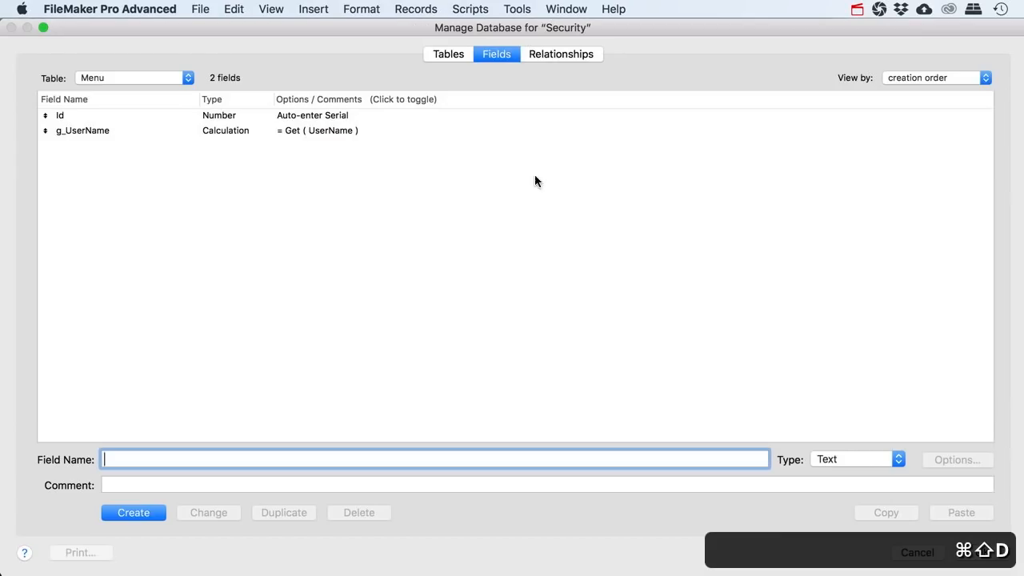
click(107, 130)
drag(114, 460, 137, 460)
text(AccountName)
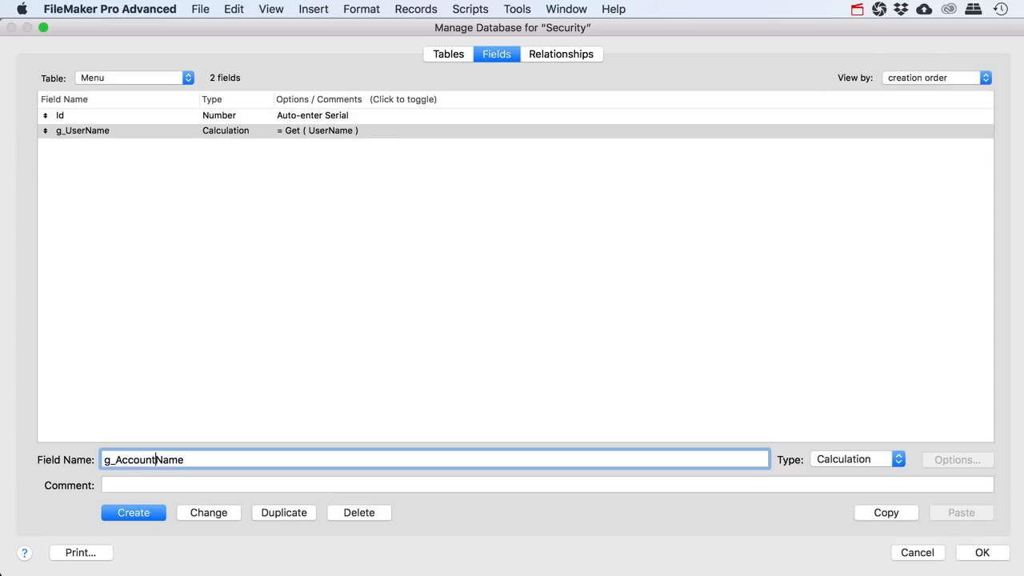
click(144, 512)
Set g_AccountName's formula to Get ( AccountName ) with a Text result, and save
text(get)
key(Return)
text(Acc)
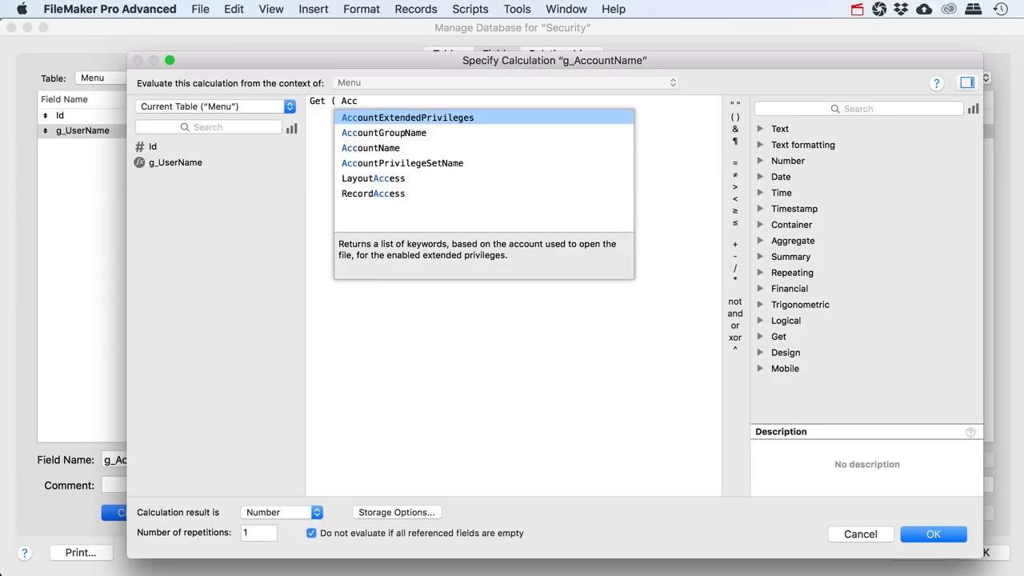
key(Down)
key(Down)
key(Return)
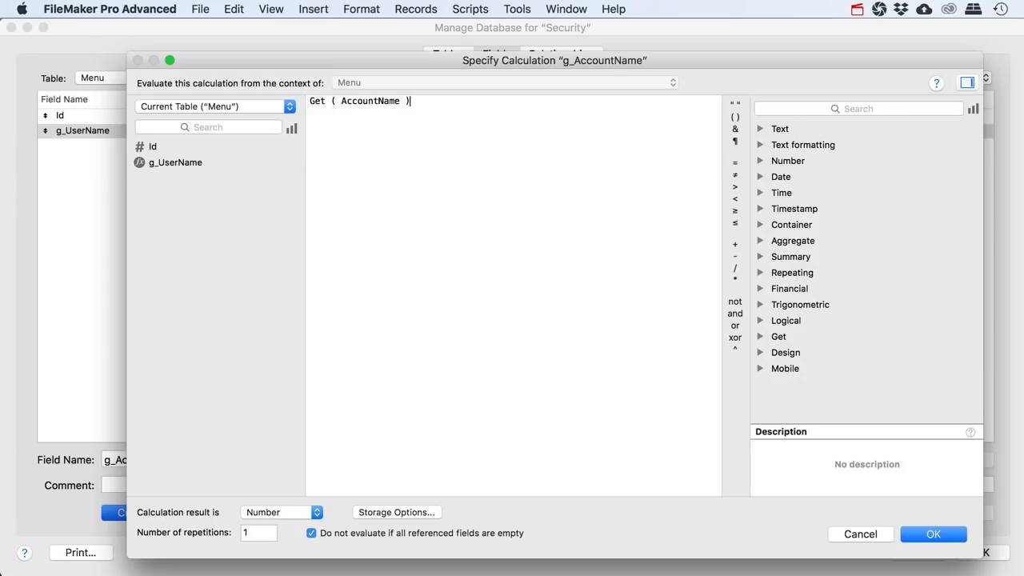
click(314, 512)
click(281, 501)
click(933, 533)
key(Return)
Place g_AccountName below g_UserName on the Menu layout and check both values in Browse mode
click(798, 93)
drag(549, 53, 582, 220)
click(525, 302)
click(724, 565)
click(778, 94)
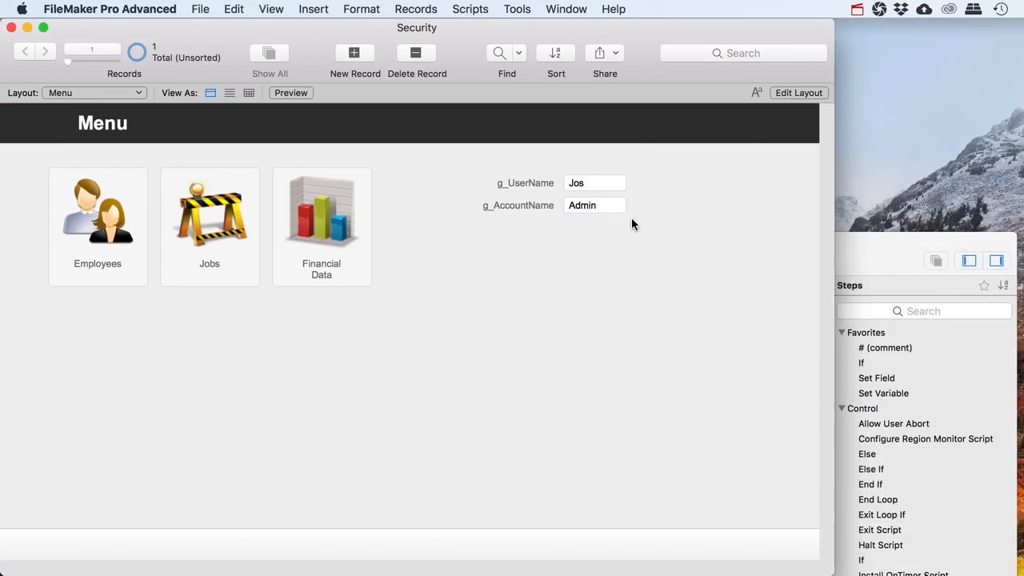
click(588, 184)
key(Tab)
click(586, 184)
Delete the g_UserName and g_AccountName global fields from the Menu table
key(Tab)
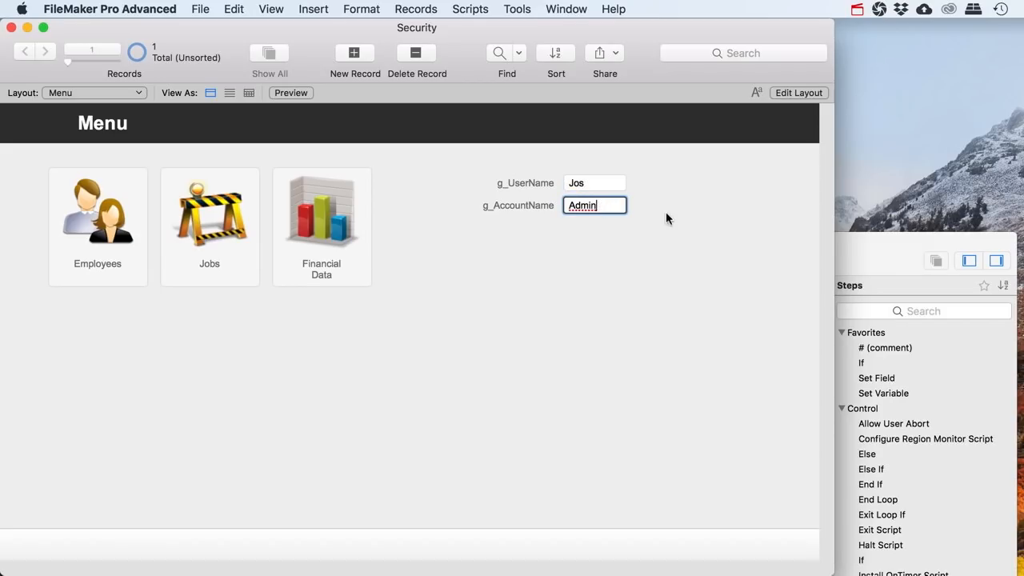
click(779, 93)
drag(688, 264, 460, 183)
key(super+shift+d)
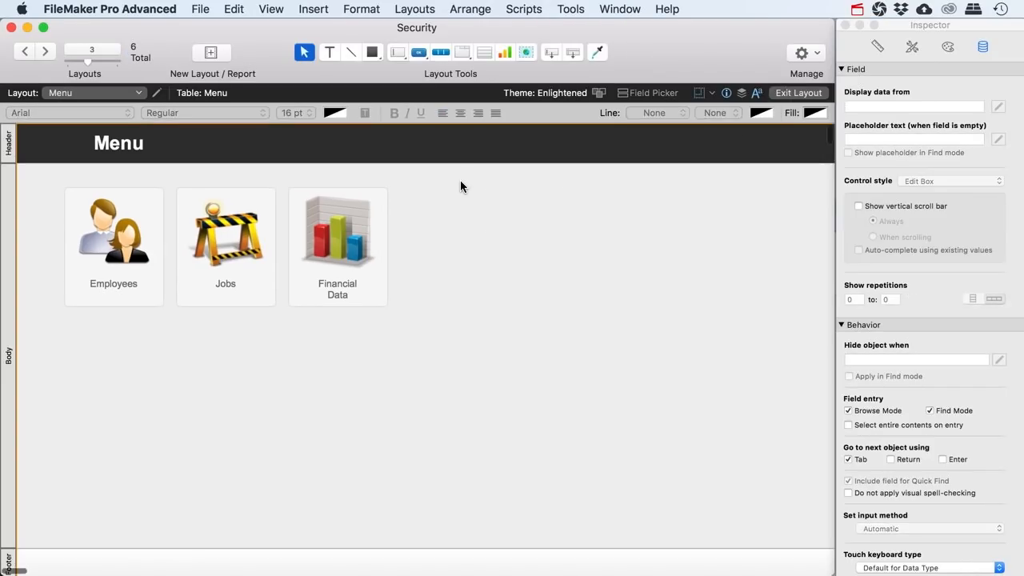
drag(101, 132, 101, 144)
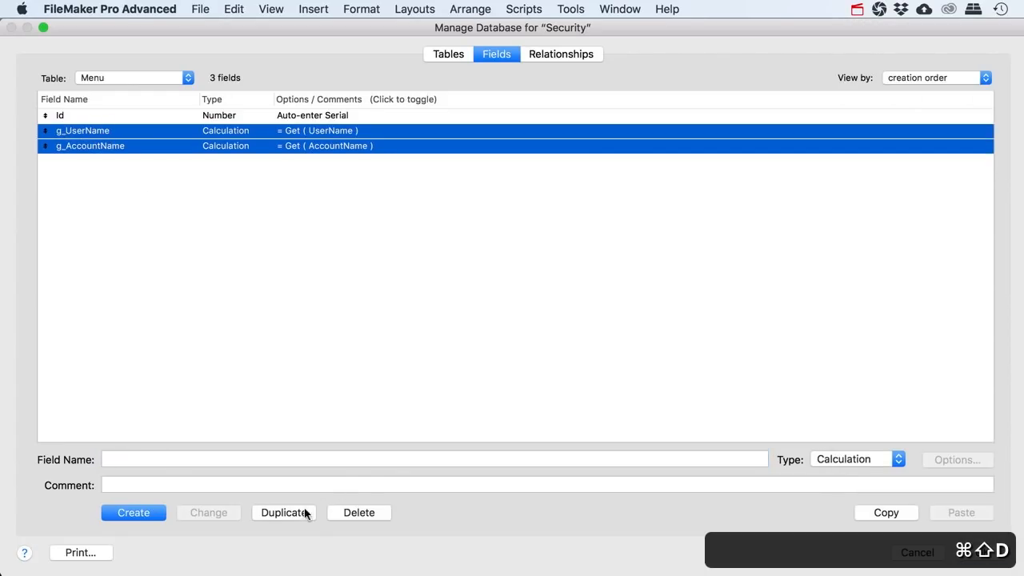
click(352, 512)
click(263, 168)
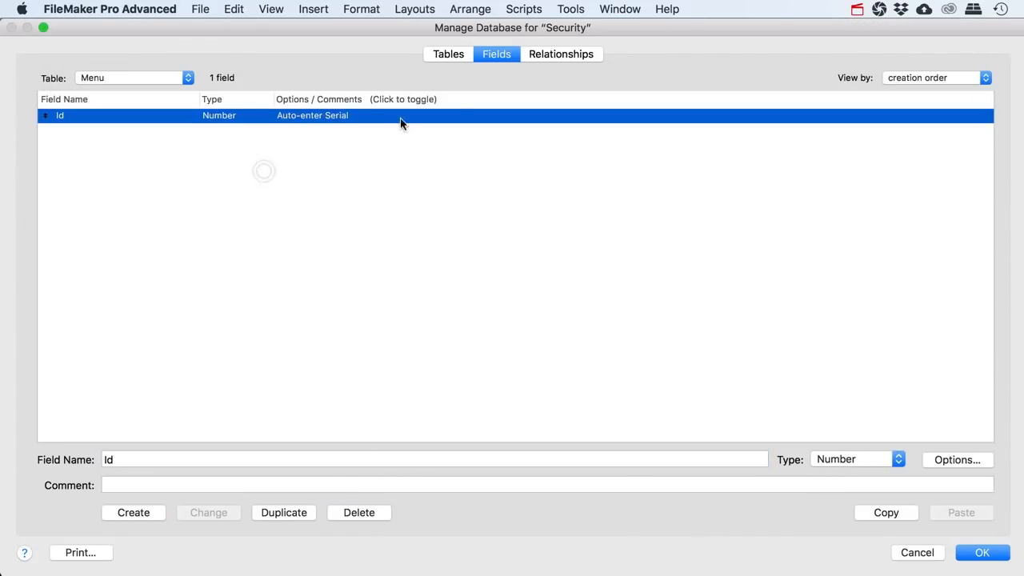
Rename the Employees table's LoginName field to AccountName and save the changes
click(468, 54)
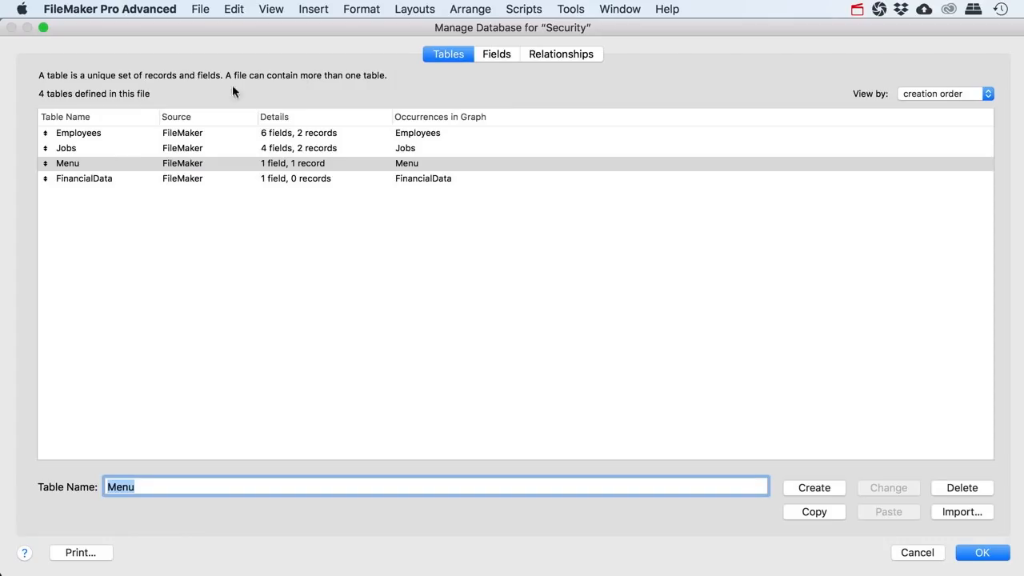
click(79, 161)
double_click(78, 133)
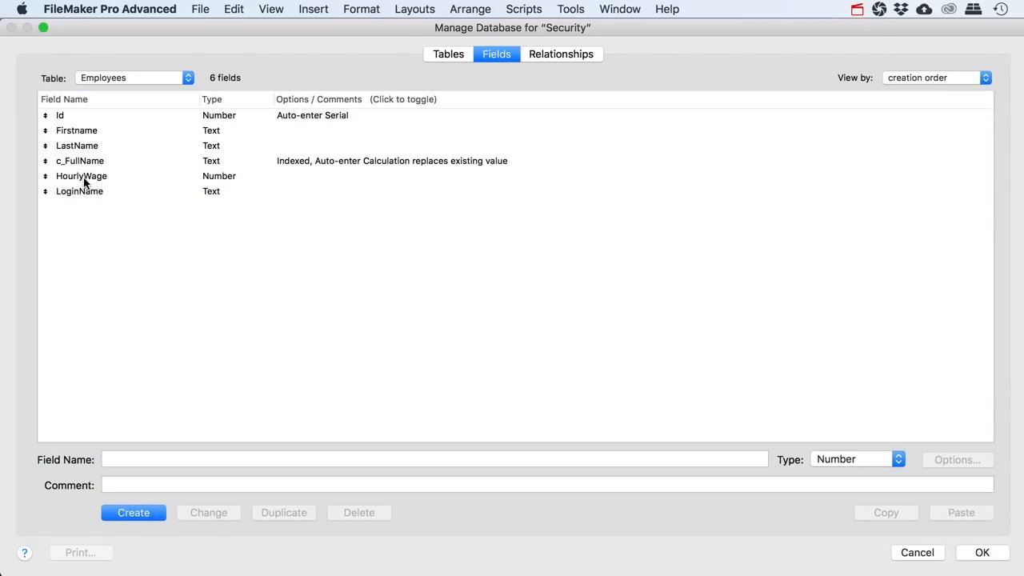
click(83, 189)
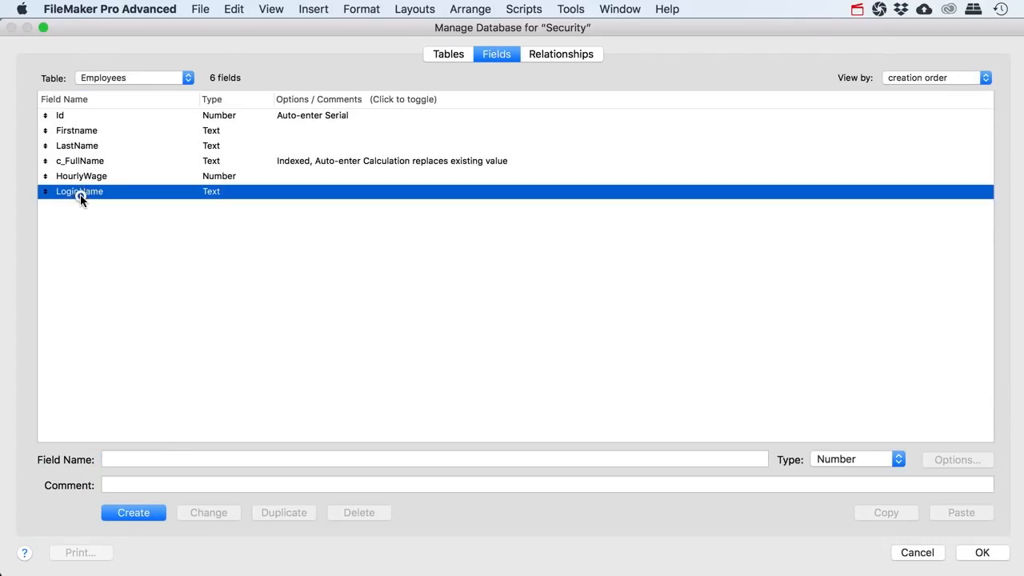
click(129, 462)
drag(131, 460, 85, 460)
text(Account)
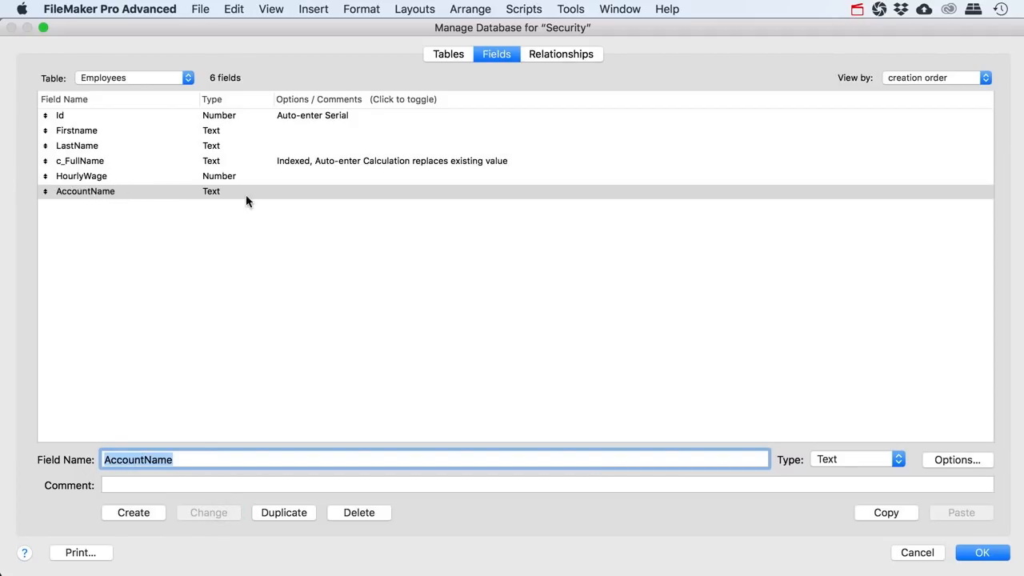
click(982, 551)
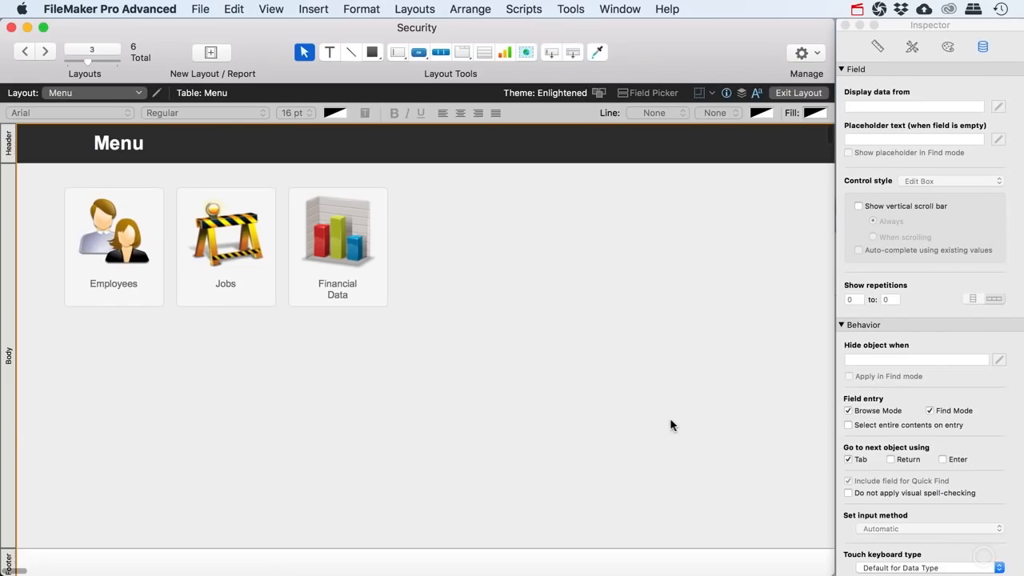
Open the Employees privilege set in Manage Security for editing
click(200, 8)
mouse_move(240, 153)
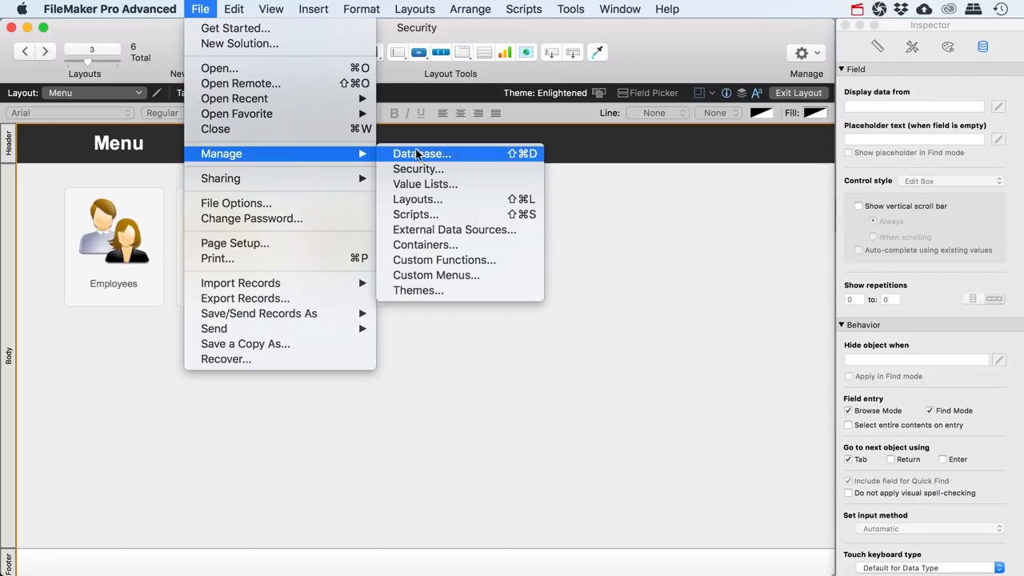
click(443, 170)
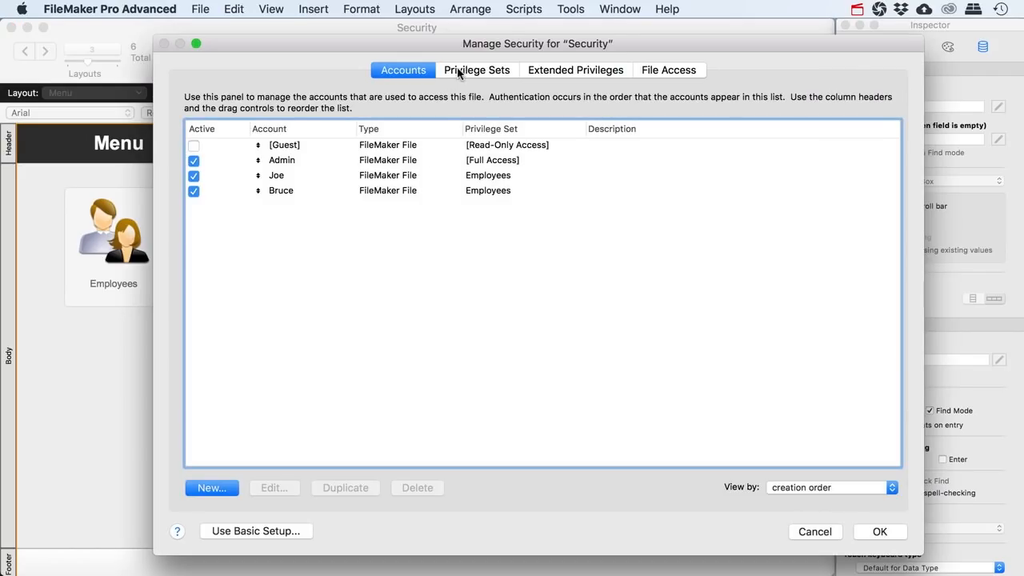
click(470, 71)
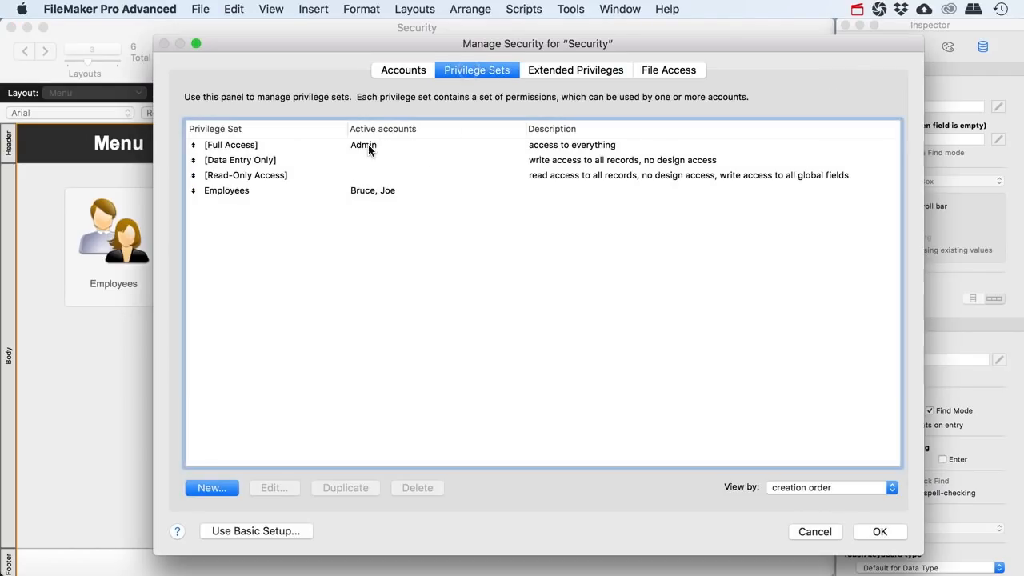
double_click(232, 190)
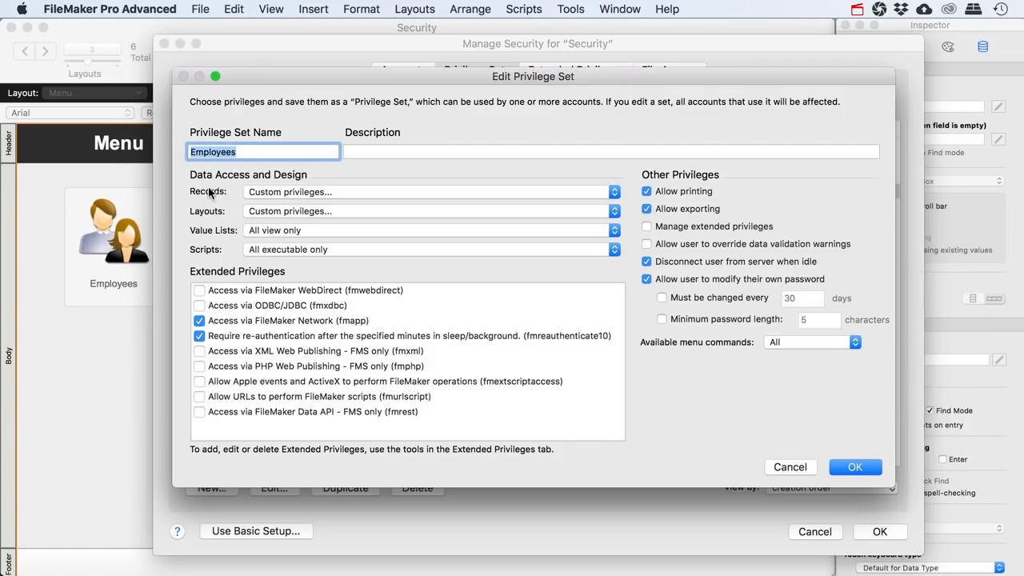
Give Employees custom record privileges with View set to limited on the Jobs table
click(279, 192)
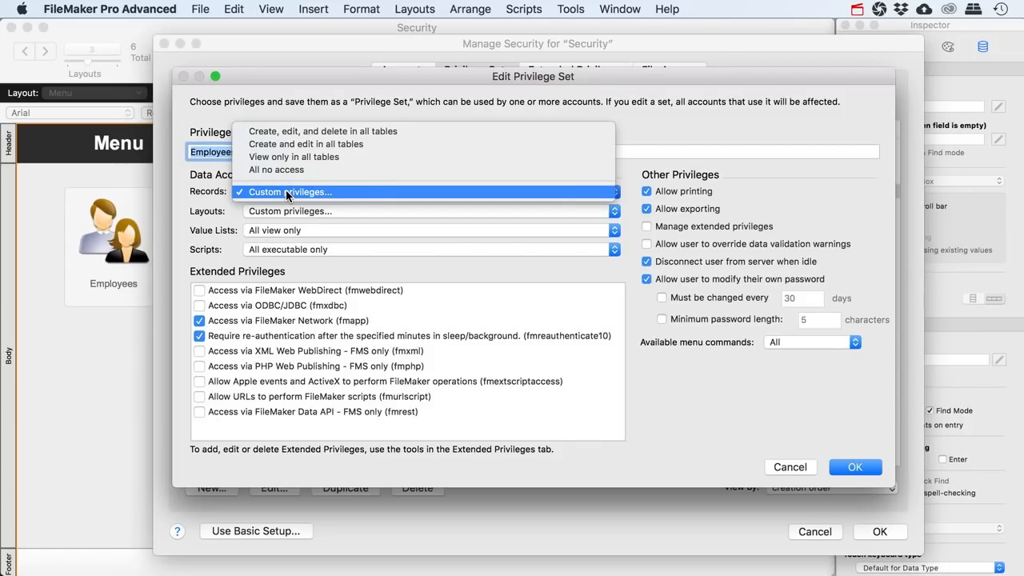
click(303, 192)
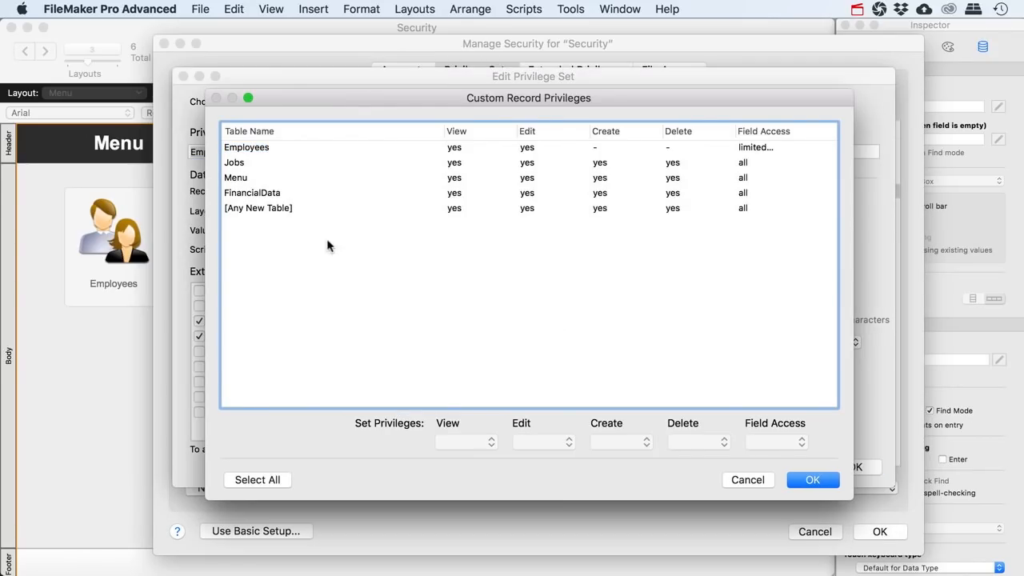
click(243, 149)
click(240, 165)
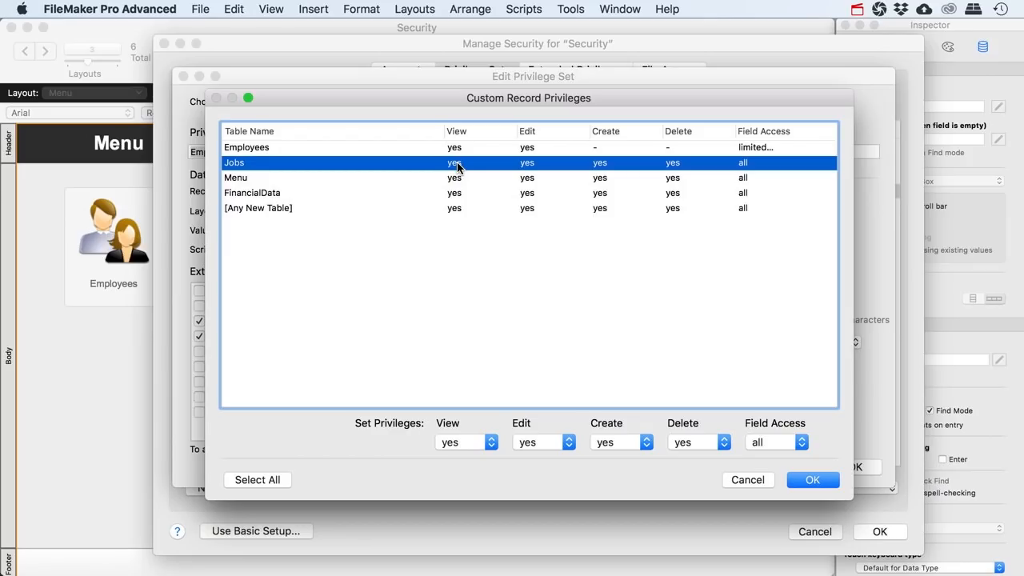
click(490, 445)
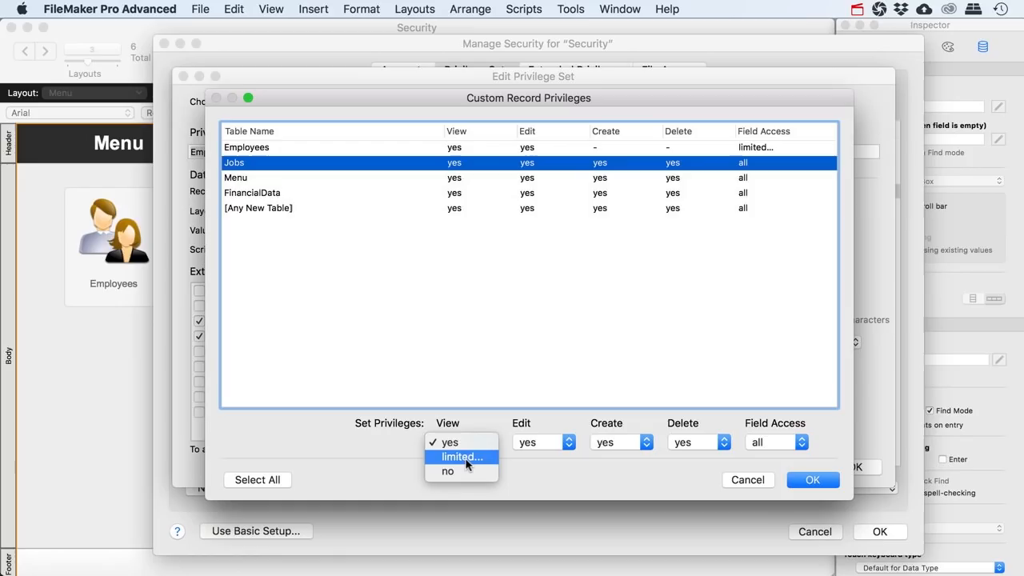
click(466, 461)
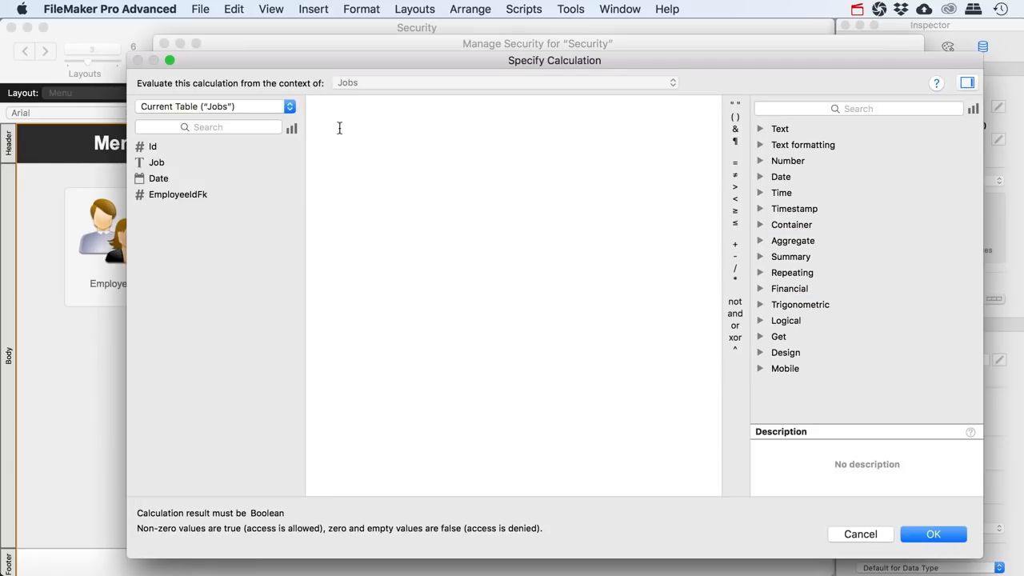
Enter the limiting calculation Get ( AccountName ) = Employees::AccountName
drag(584, 61, 554, 64)
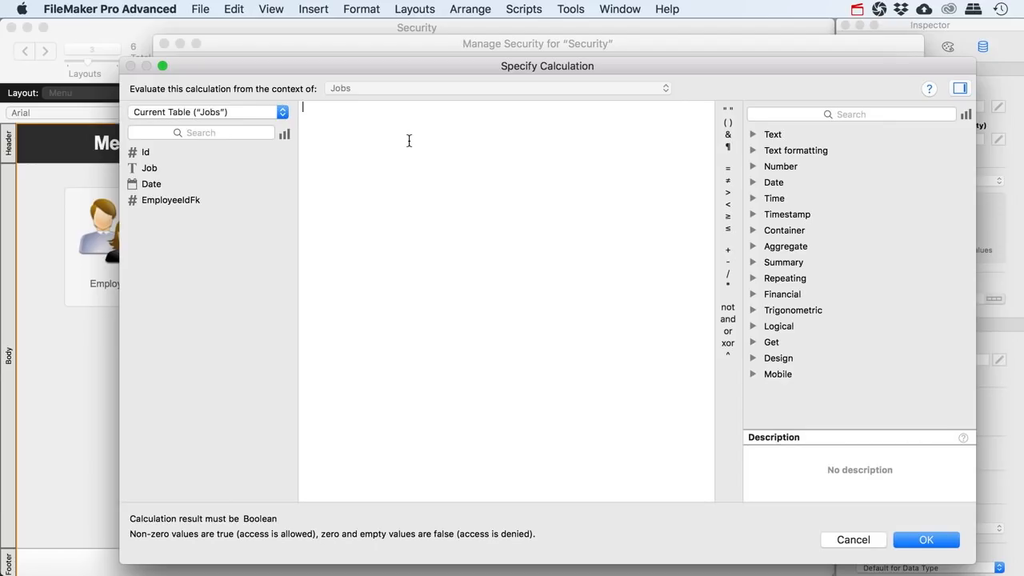
text(g)
key(Return)
text(Account)
key(Down)
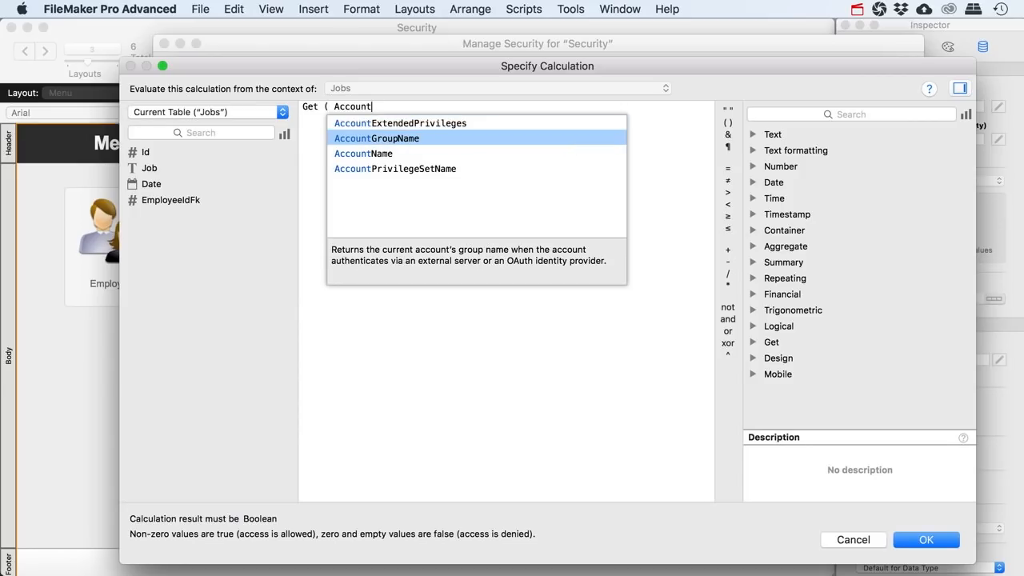
key(Down)
key(Return)
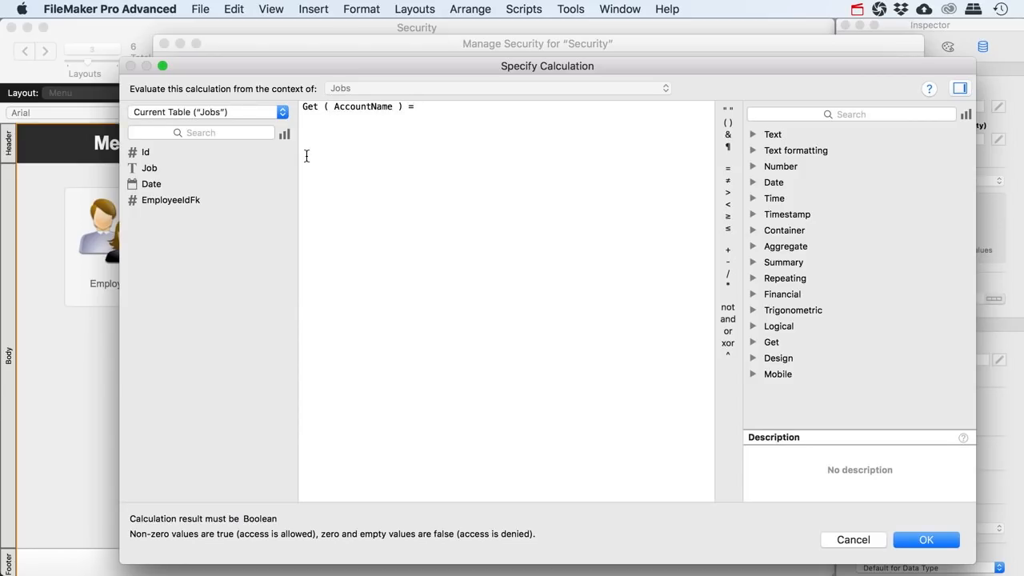
click(281, 112)
click(152, 144)
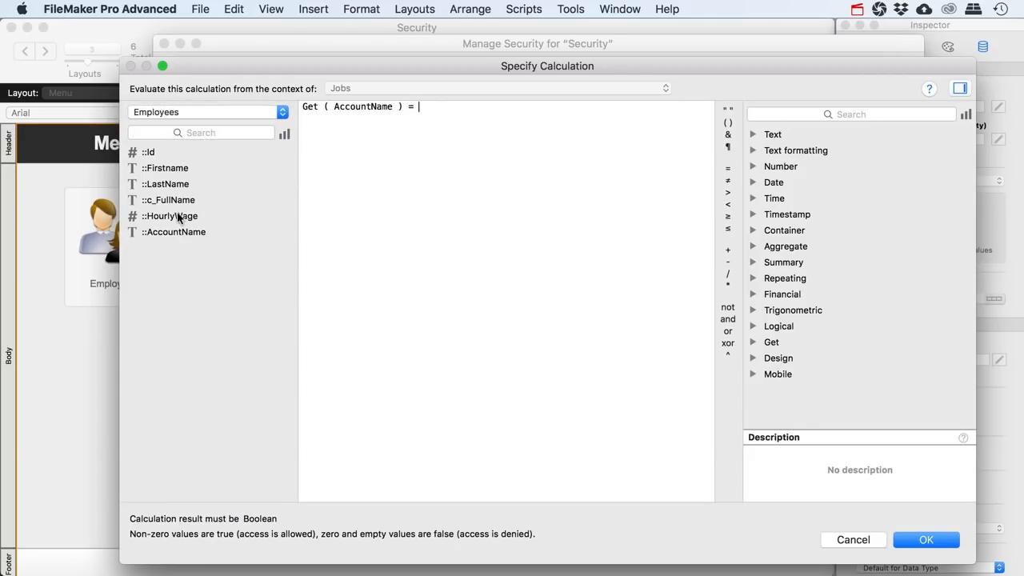
double_click(174, 232)
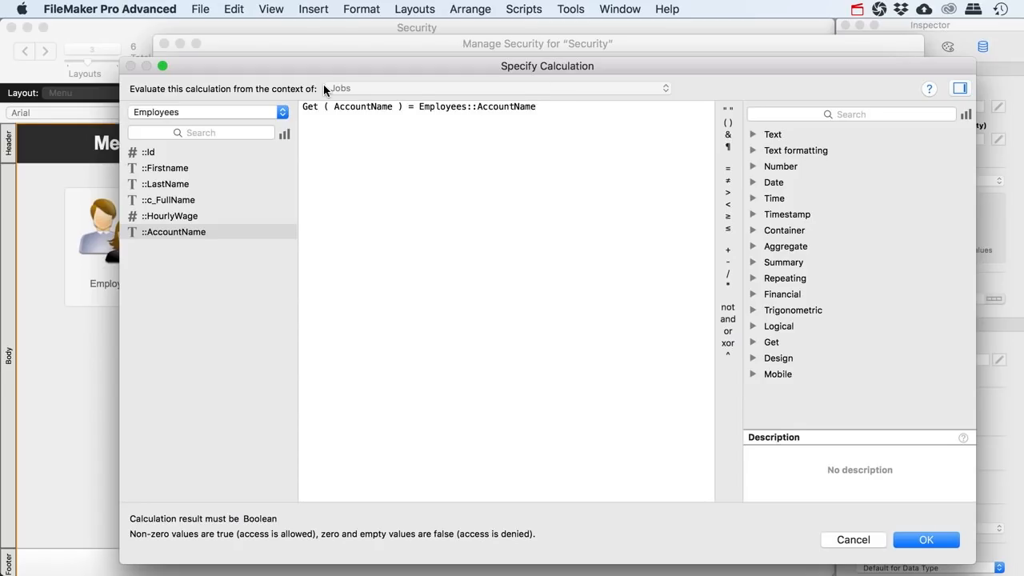
Save the security changes, re-enter the full-access credentials, and return to Browse mode
click(919, 540)
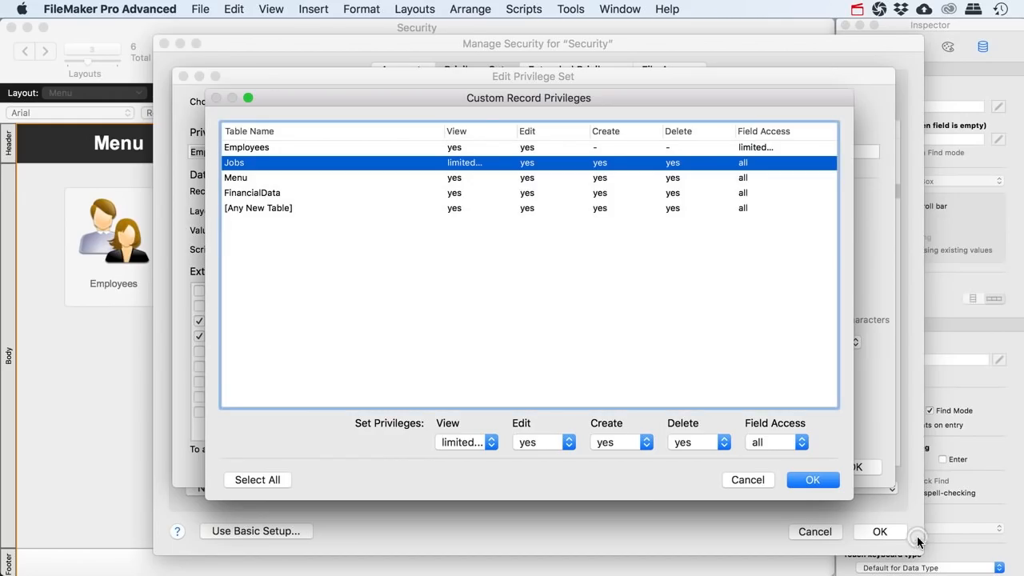
click(812, 479)
click(850, 469)
click(865, 532)
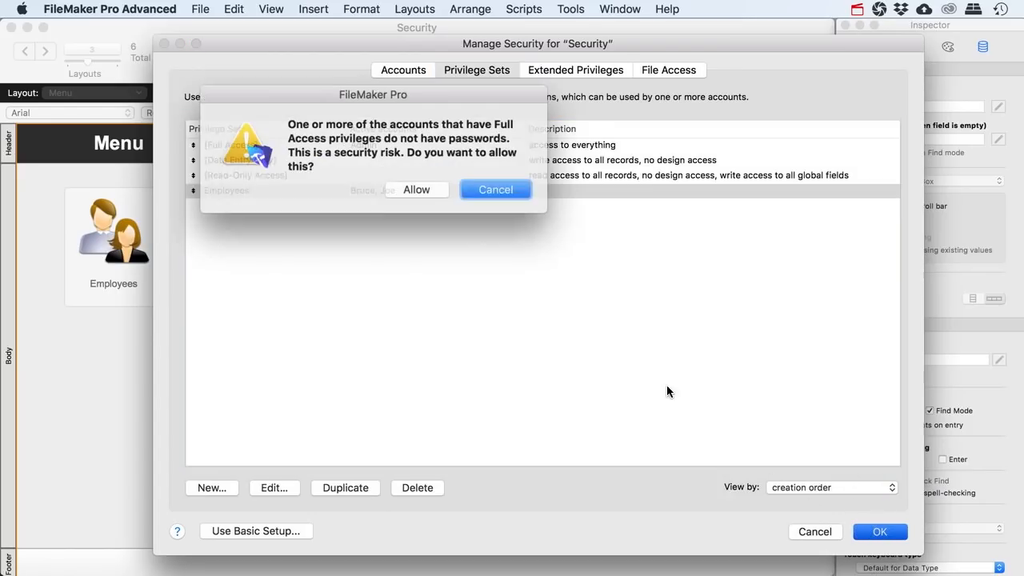
click(412, 190)
text(Admin)
key(Return)
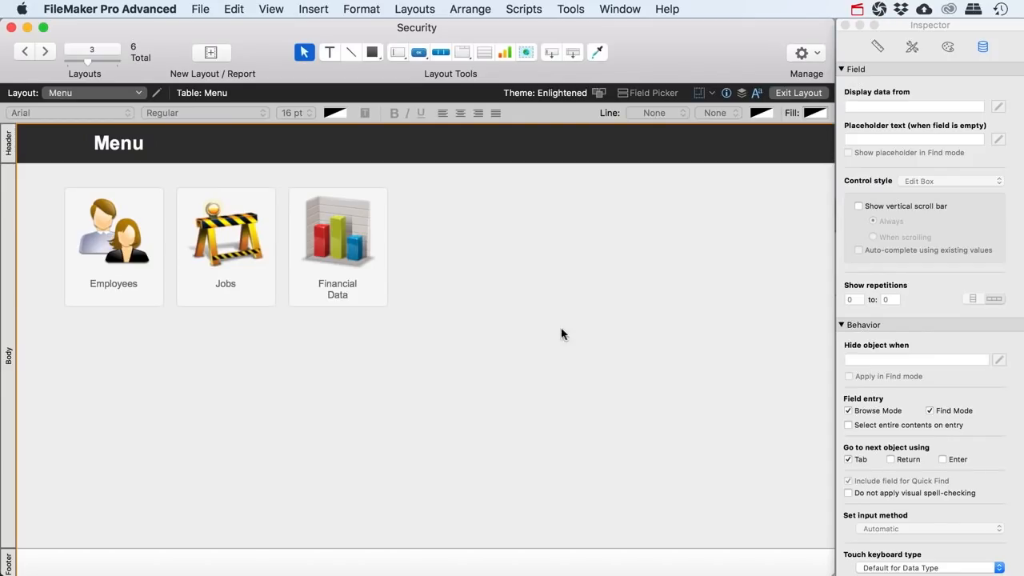
key(super+b)
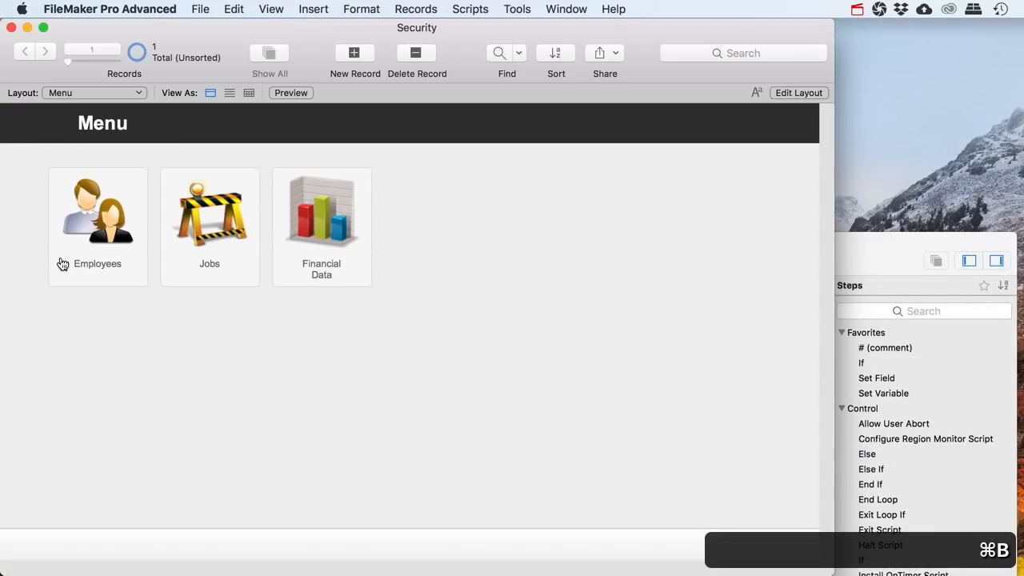
Go to the Jobs layout and run the employee Re-Login script
click(195, 276)
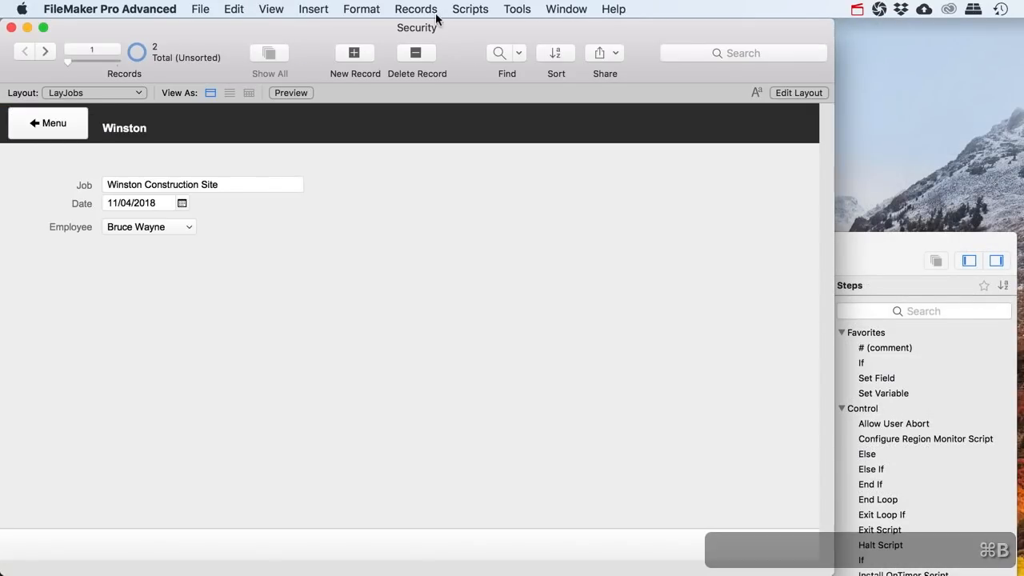
click(902, 240)
click(103, 348)
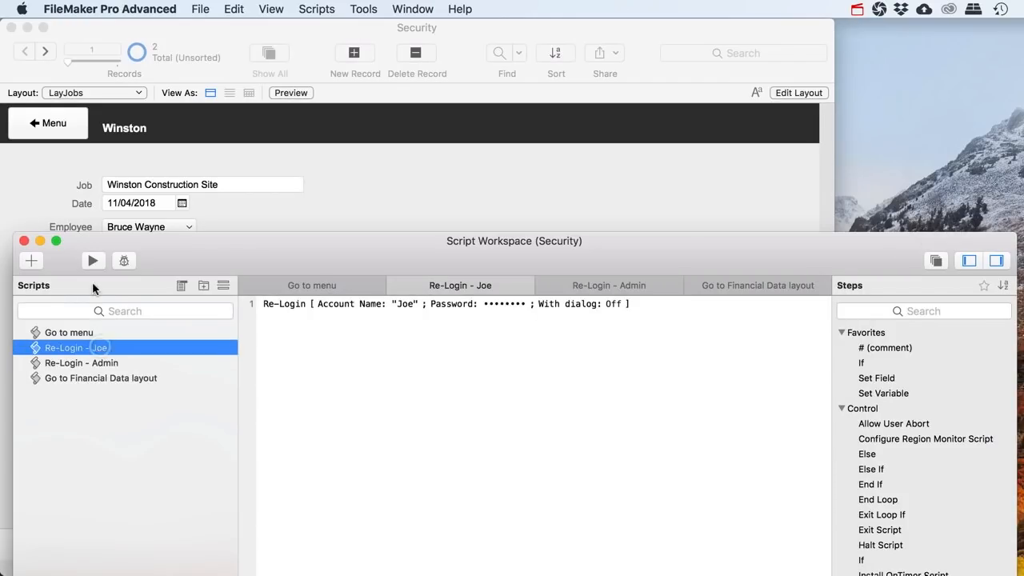
click(92, 260)
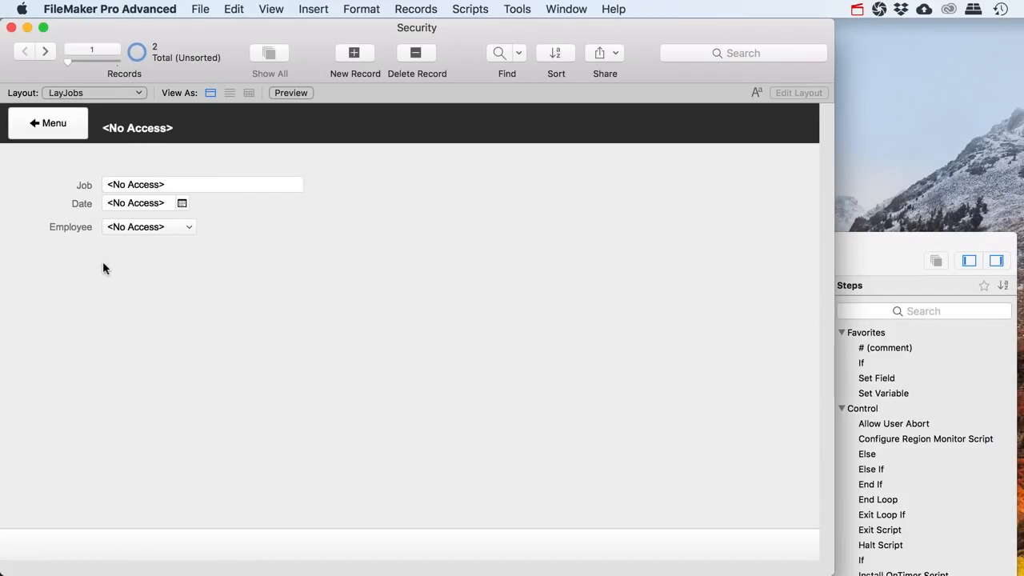
Step through the Jobs records to confirm only the Blackburn Hotel job is accessible
click(46, 52)
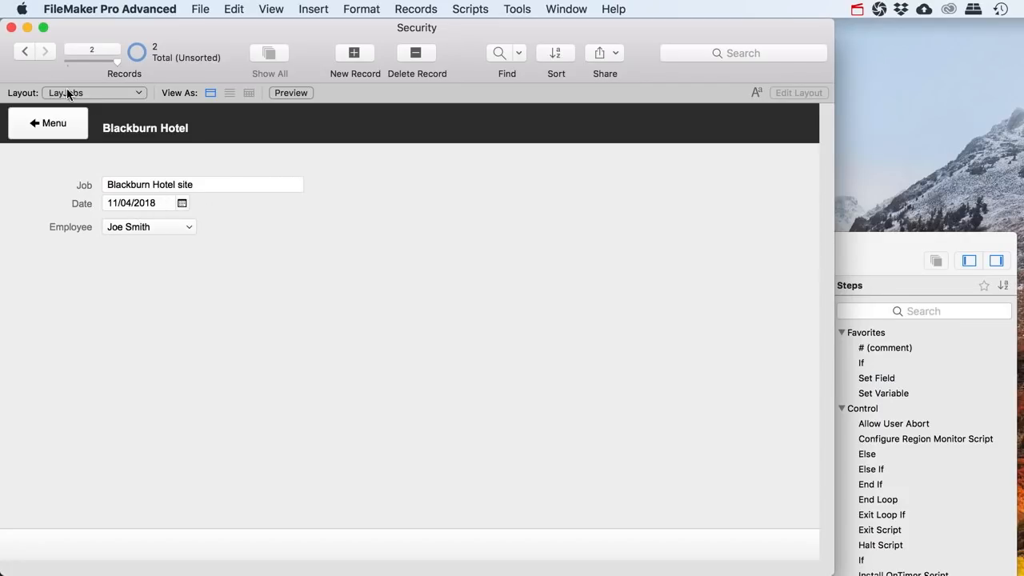
click(23, 50)
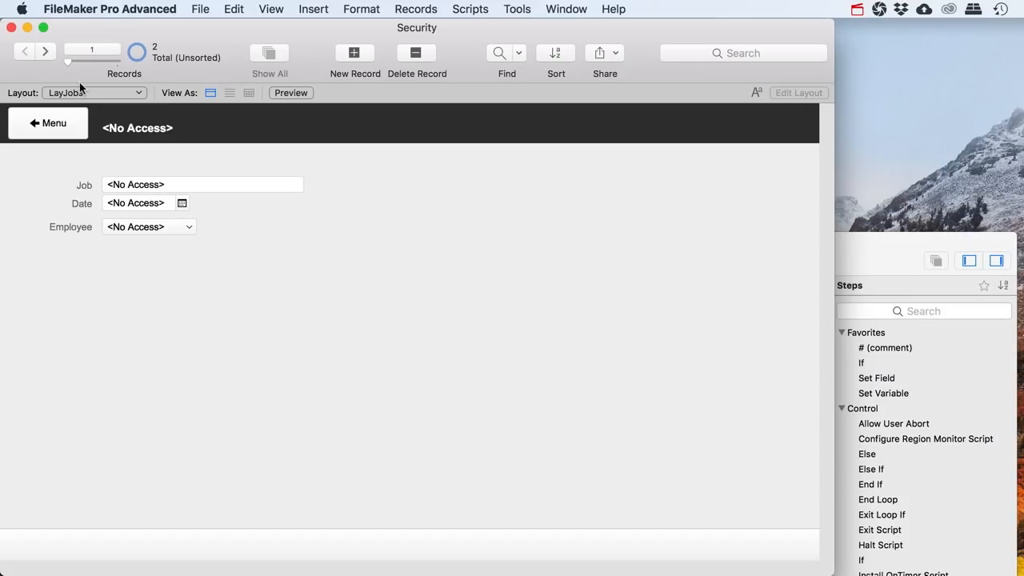
click(44, 51)
click(23, 51)
click(42, 52)
click(27, 52)
click(45, 51)
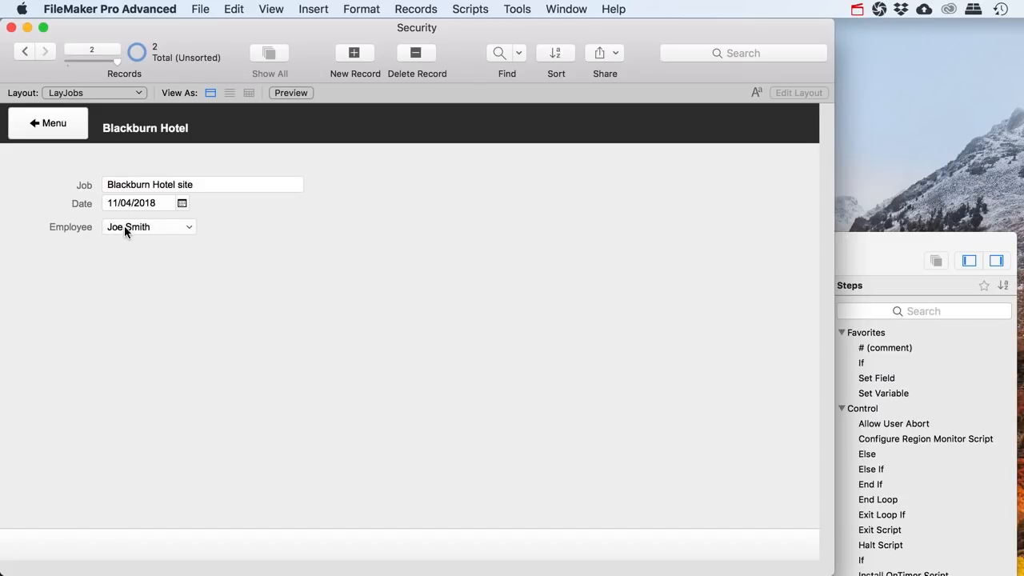
Return to the Menu layout and select the Re-Login - Admin script
click(44, 132)
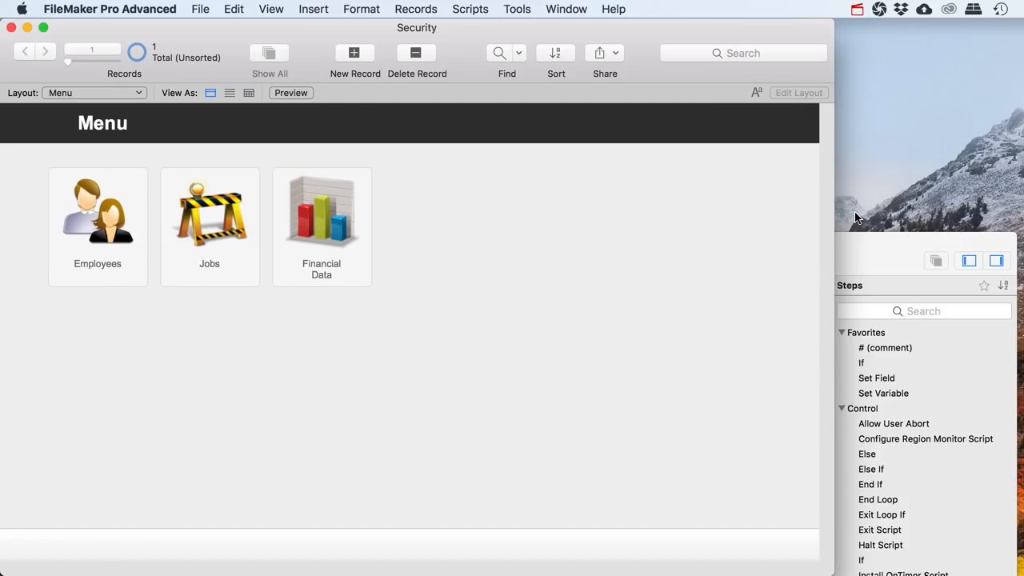
click(920, 237)
click(80, 362)
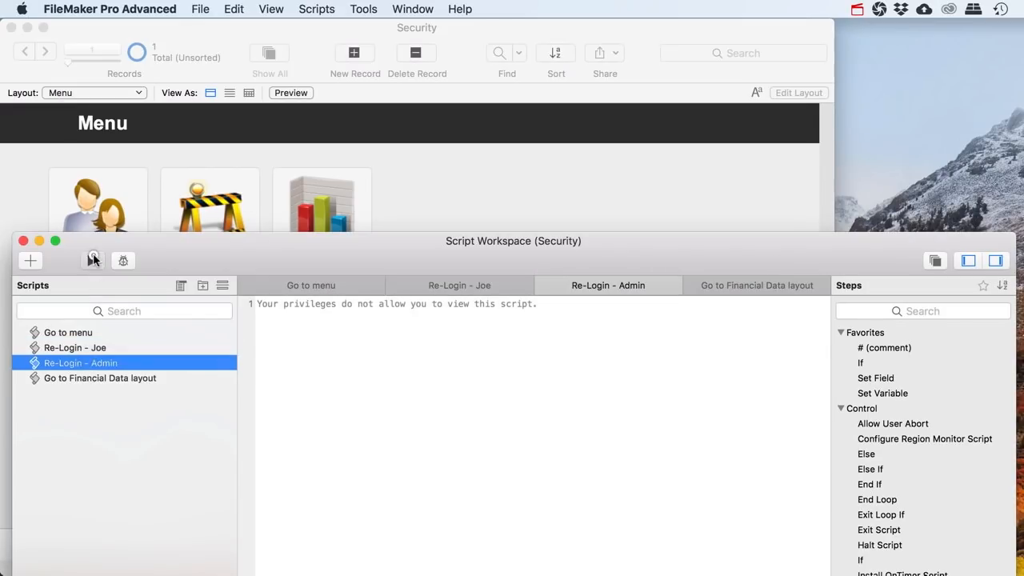
Run Re-Login - Admin and confirm the Jobs layout lists all jobs before returning to Menu
click(93, 260)
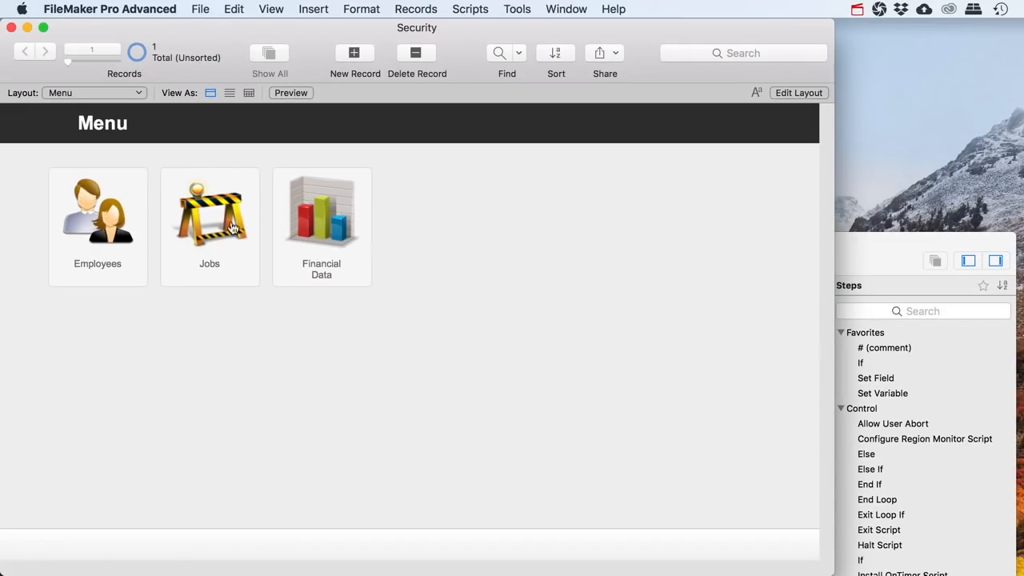
click(214, 271)
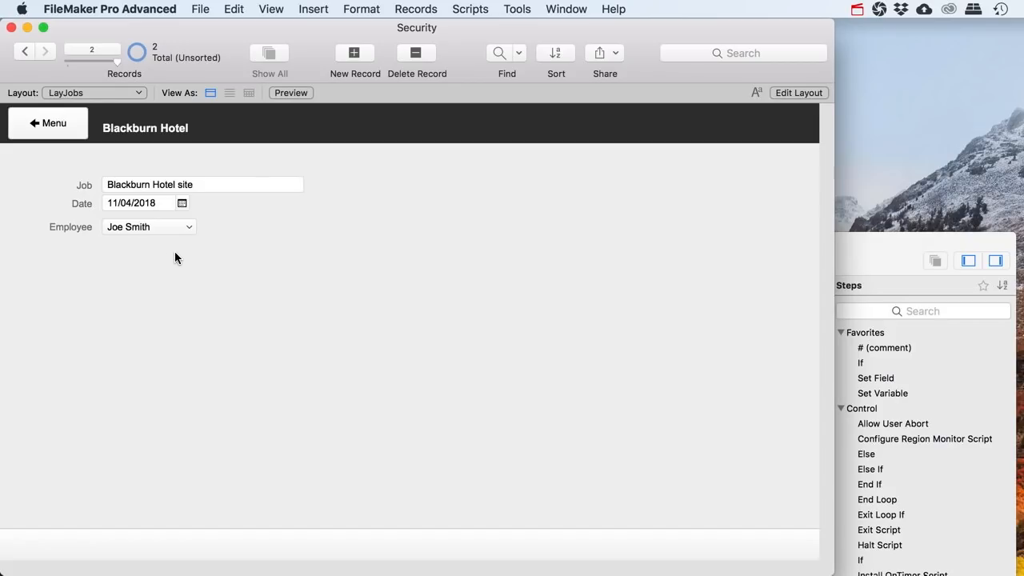
click(64, 126)
In the Script Workspace, review the Go to Financial Data layout script and add a new script
click(458, 11)
click(476, 27)
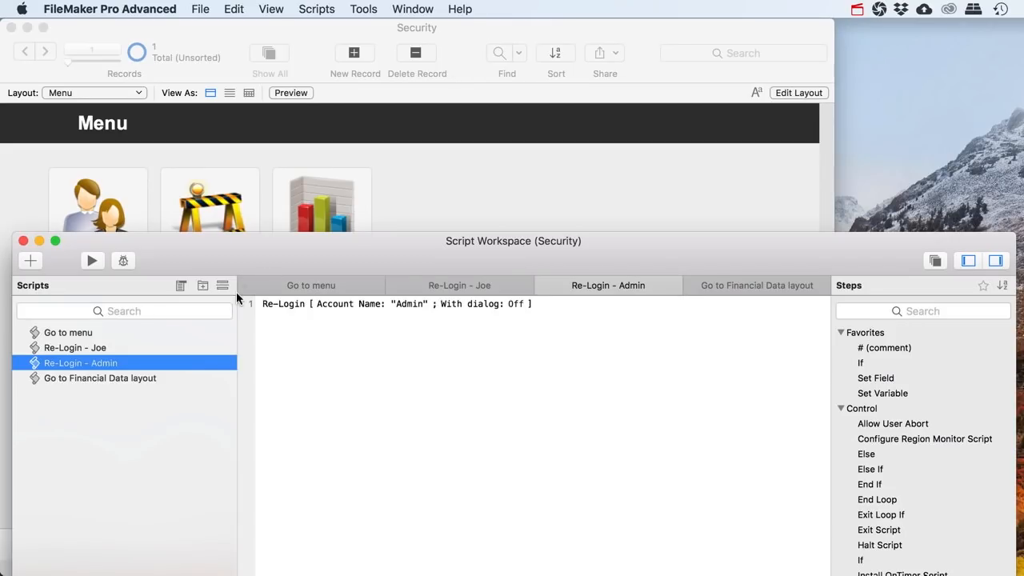
click(110, 379)
click(30, 260)
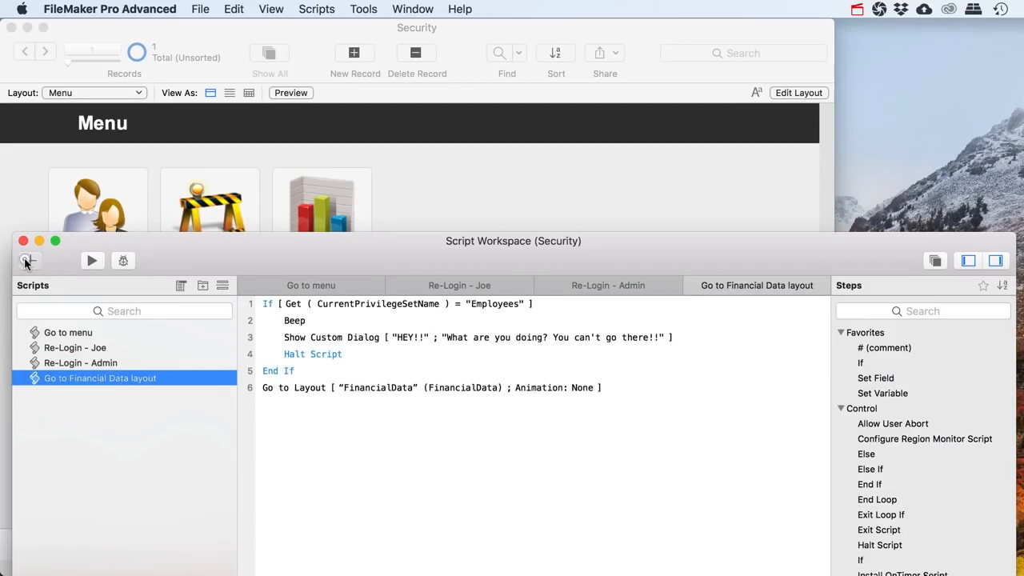
Name the script 'Go to Jobs Layout' with steps Go to Layout [LayJobs] and Enter Find Mode
text(Go to J)
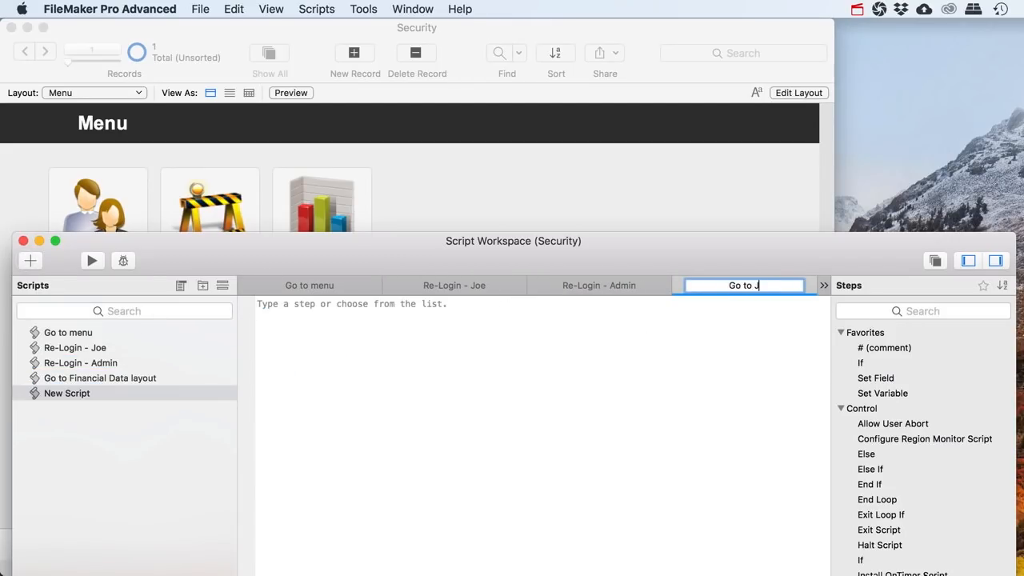
text(obs Layout)
key(Return)
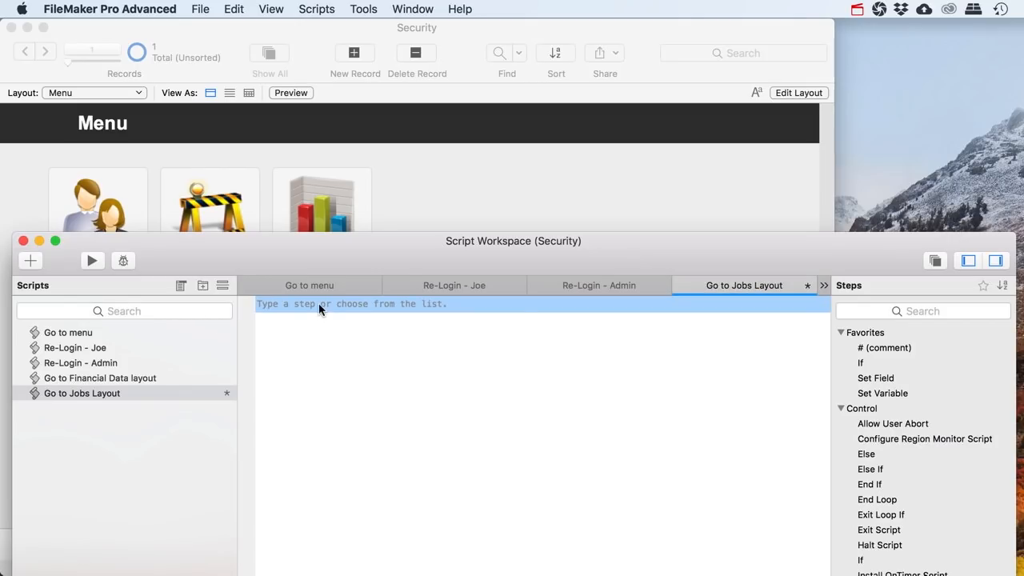
text(Go to lay)
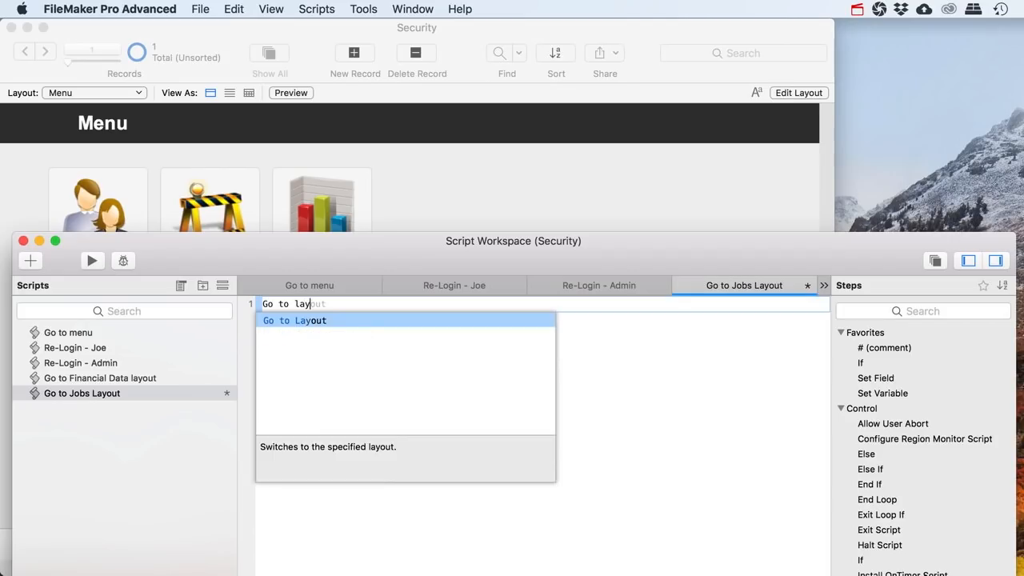
key(Return)
click(369, 307)
click(361, 330)
click(321, 257)
click(771, 556)
click(287, 303)
text(Enter Find)
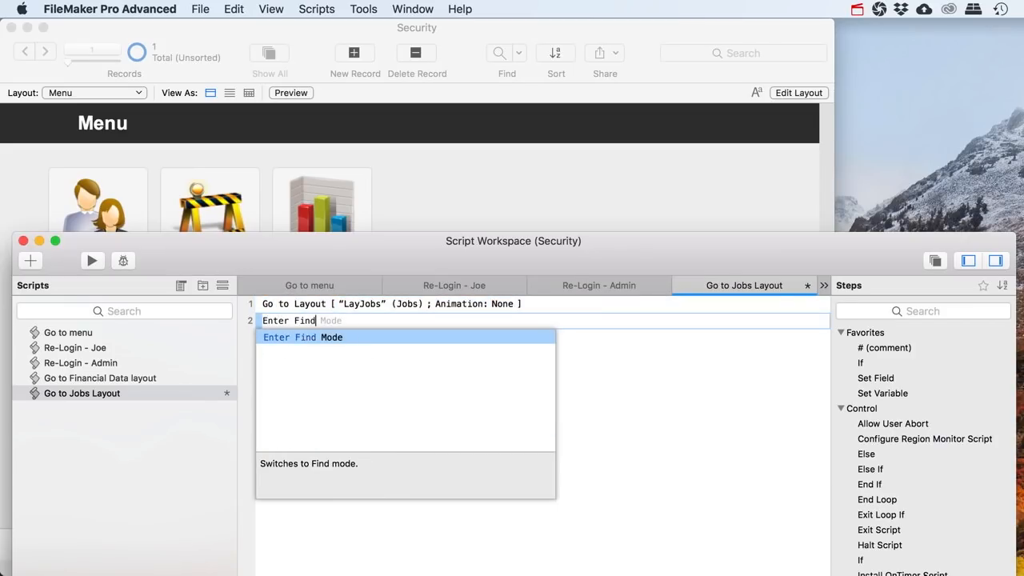
key(Return)
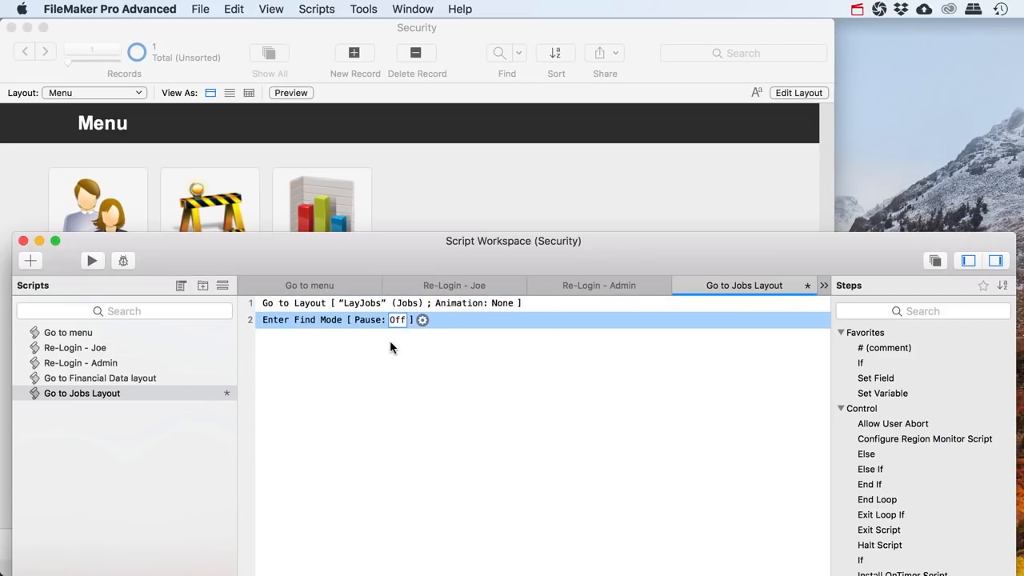
Add a Set Field step setting Employees::AccountName to Get ( AccountName )
click(390, 342)
text(Set Field)
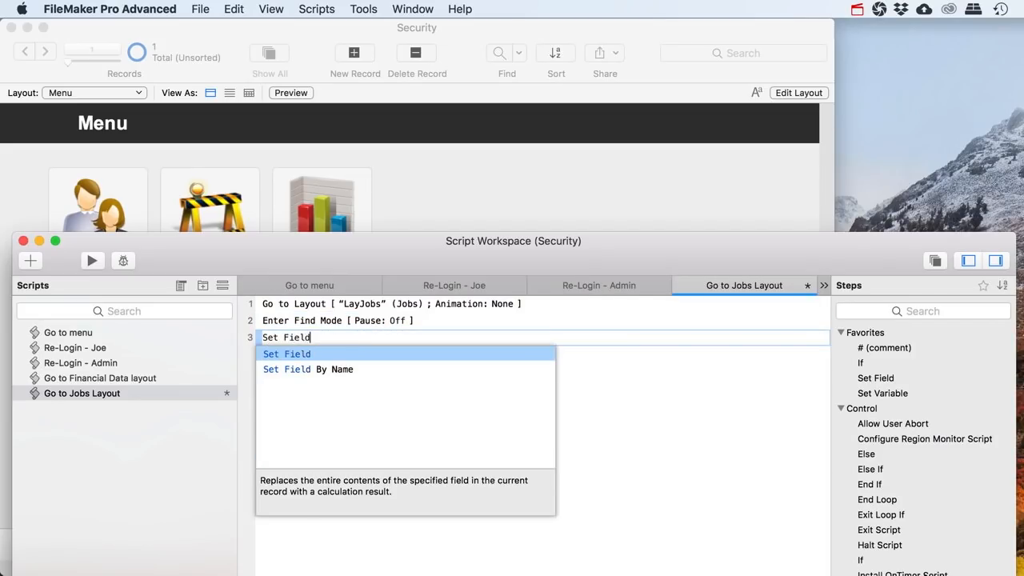
key(Return)
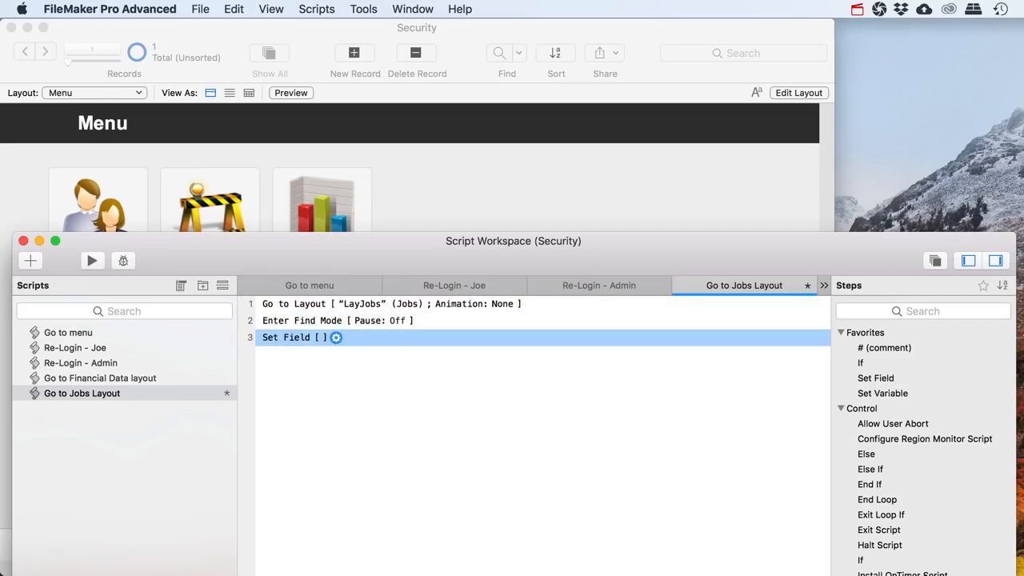
click(336, 338)
click(387, 370)
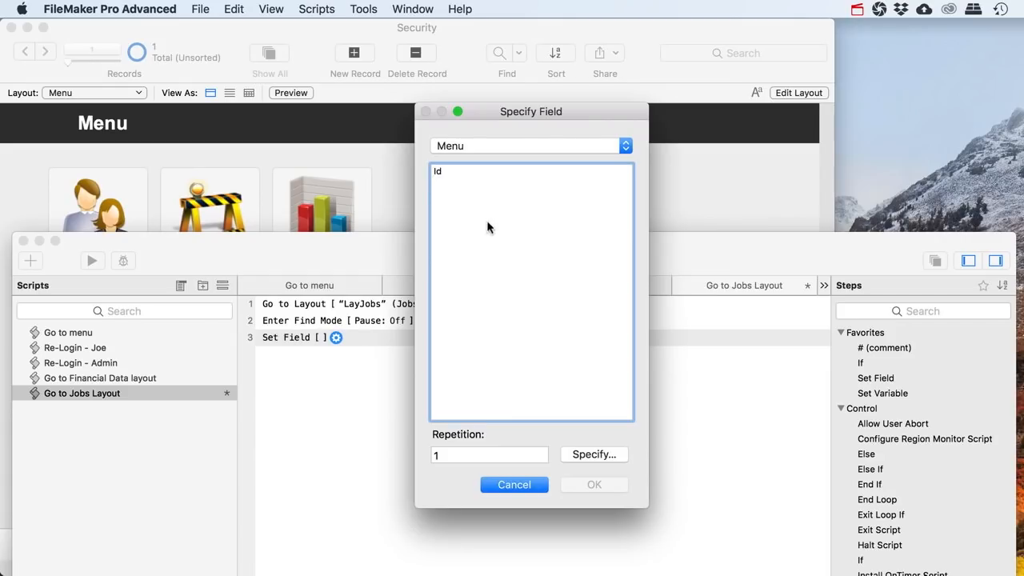
click(509, 146)
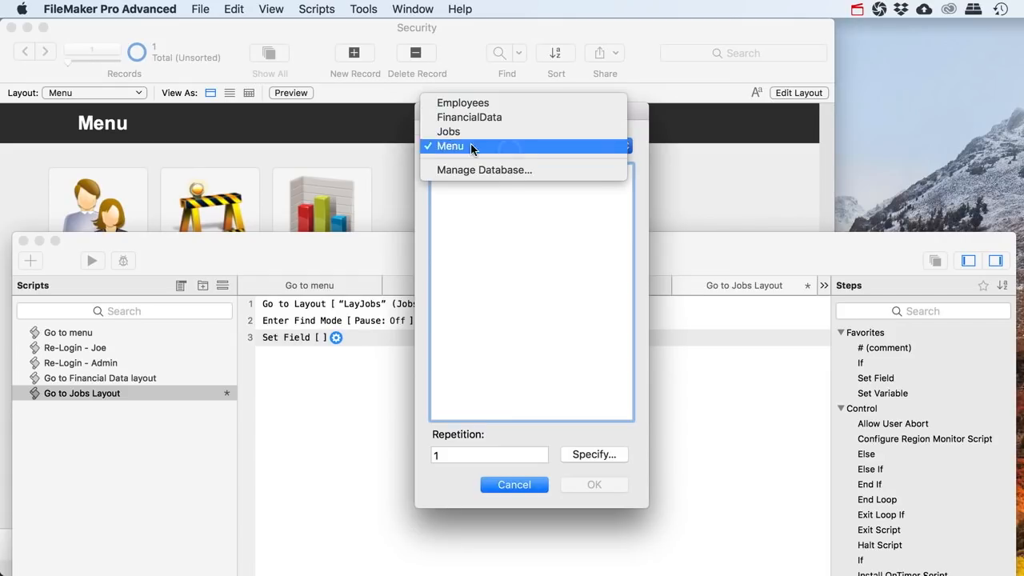
click(482, 104)
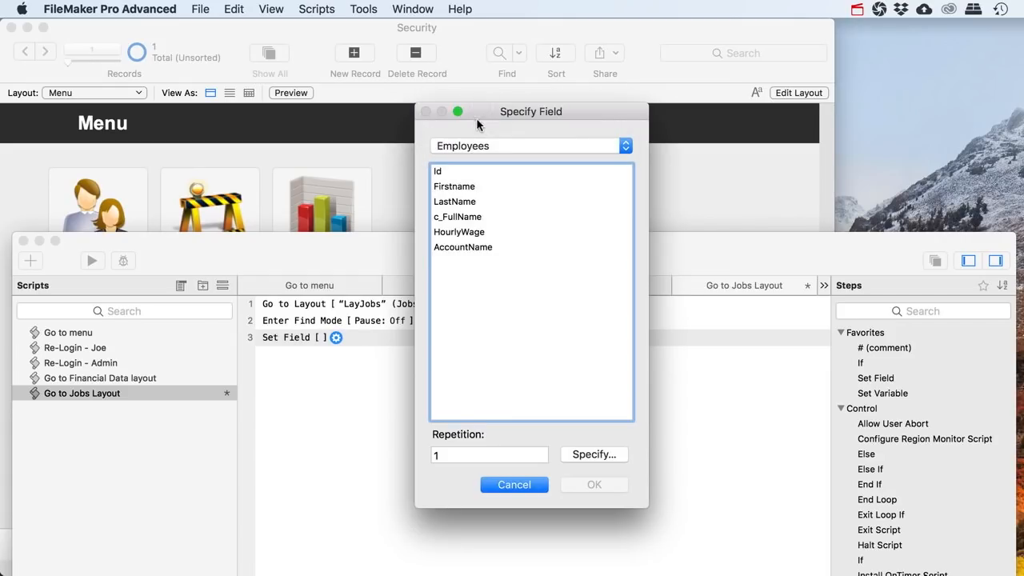
click(468, 248)
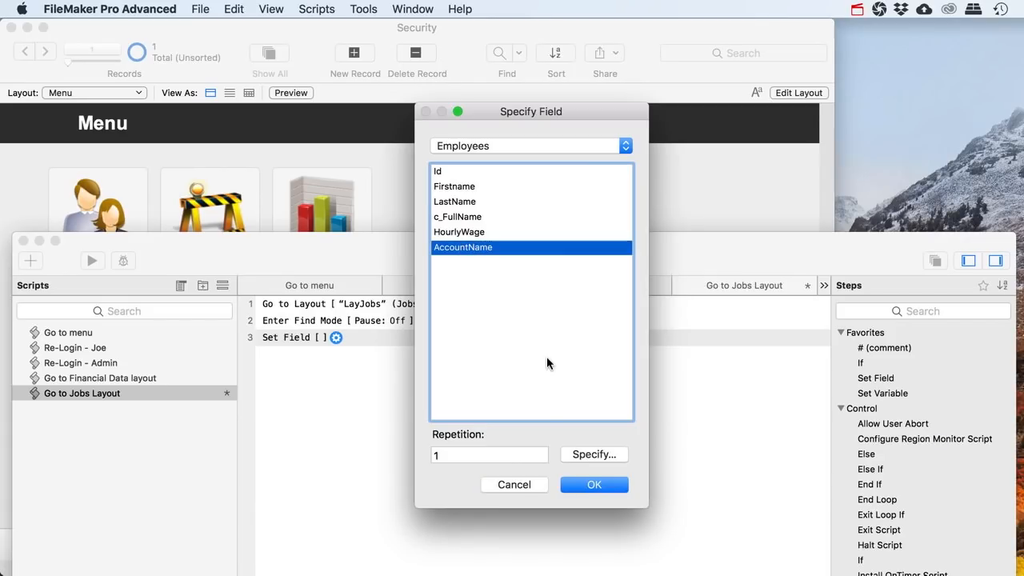
click(591, 485)
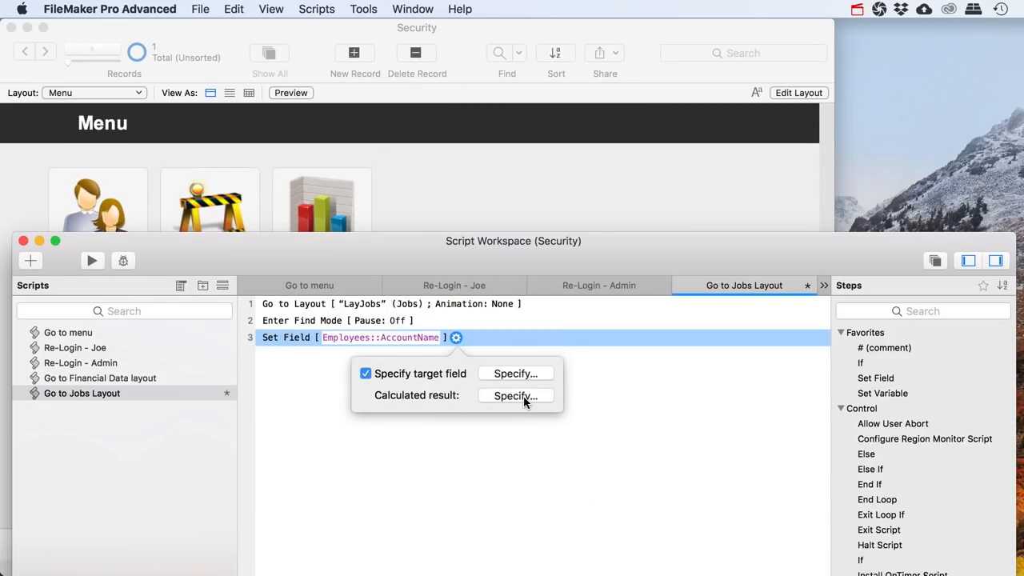
click(524, 397)
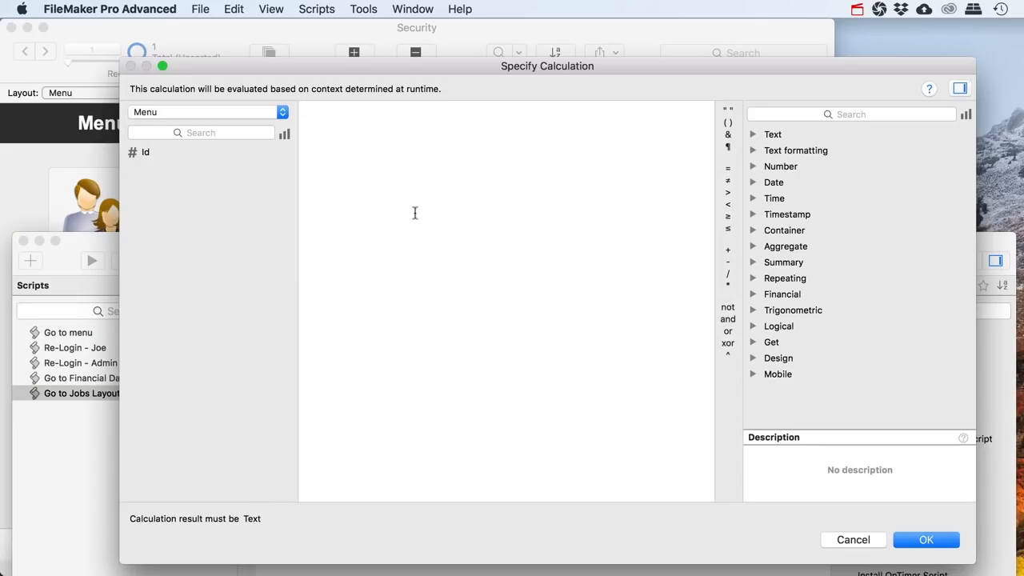
text(Get ( Accou)
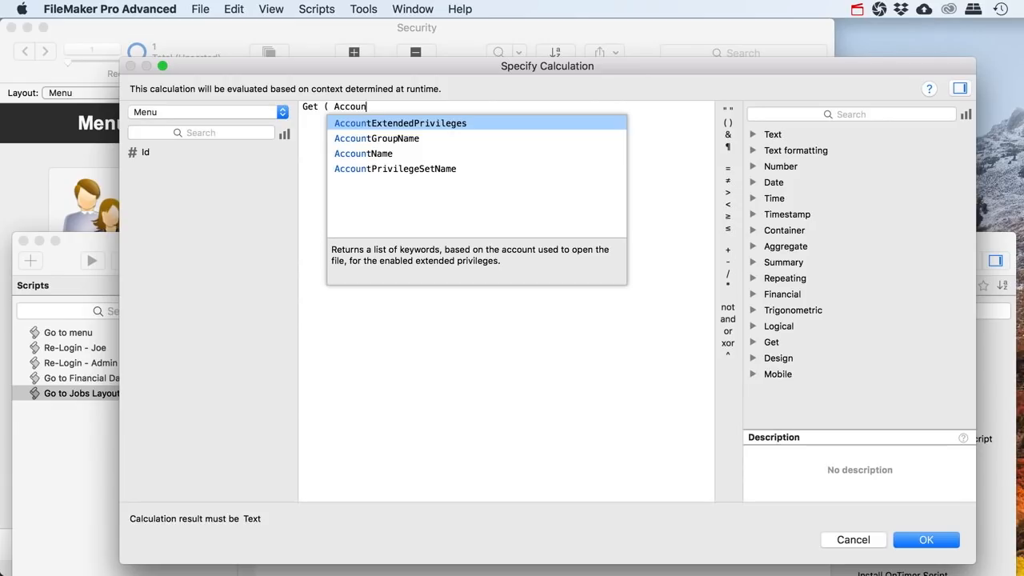
text(n)
key(Down)
key(Down)
key(Return)
key(Return)
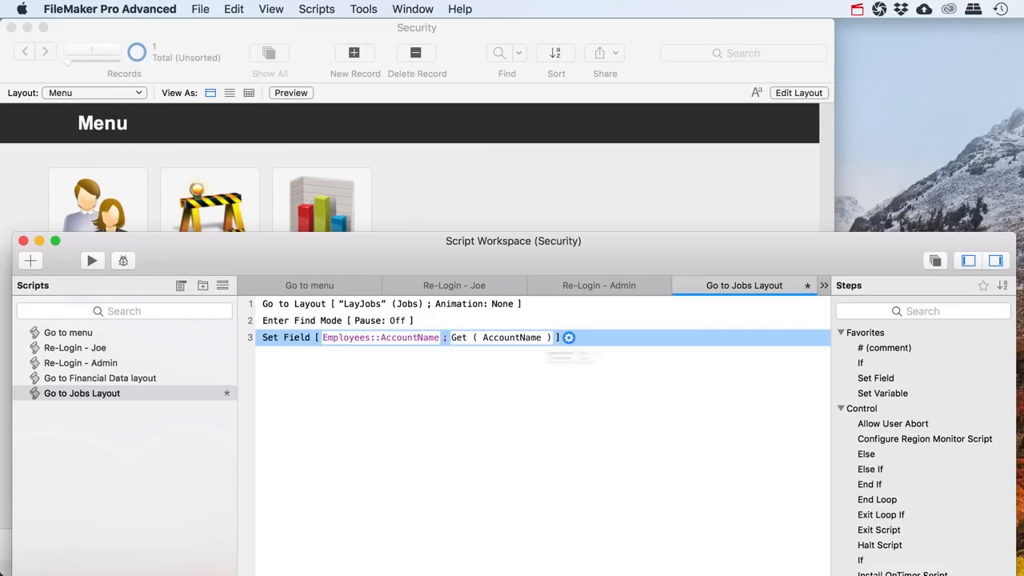
click(319, 355)
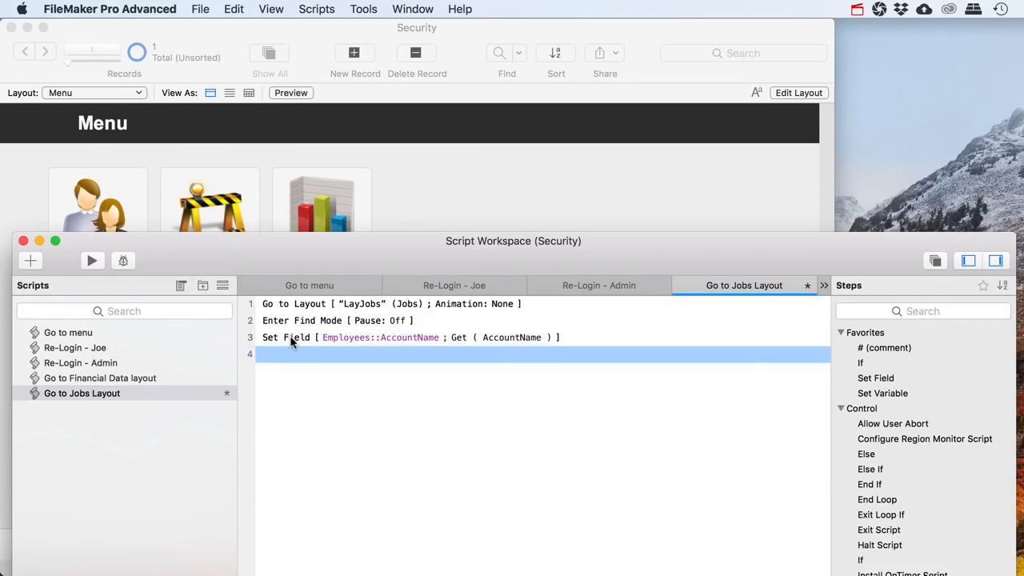
Add Set Error Capture and Perform Find steps, then save the script
text(Set error)
key(Return)
key(Return)
text(Perform)
key(Down)
key(Return)
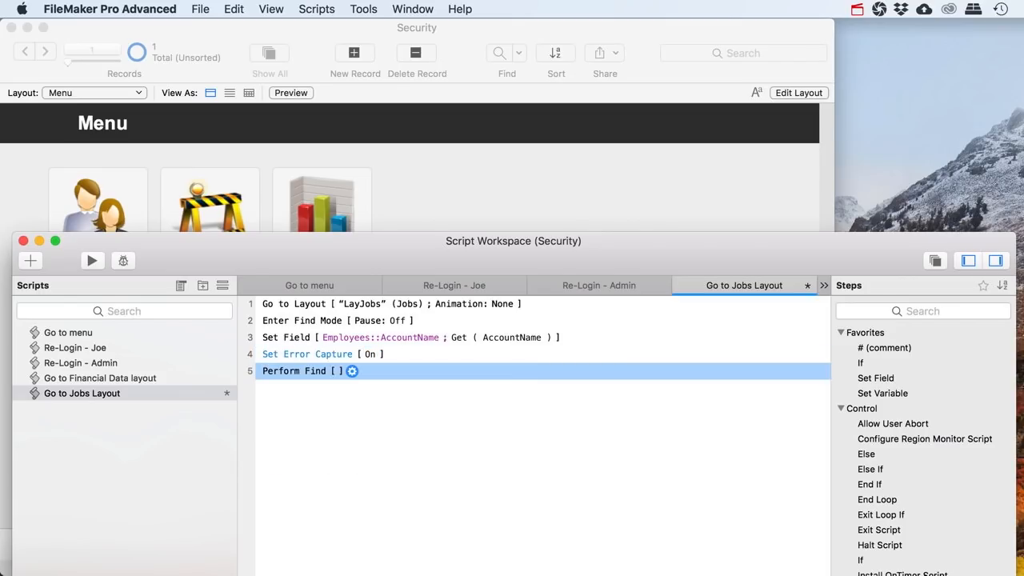
key(super+s)
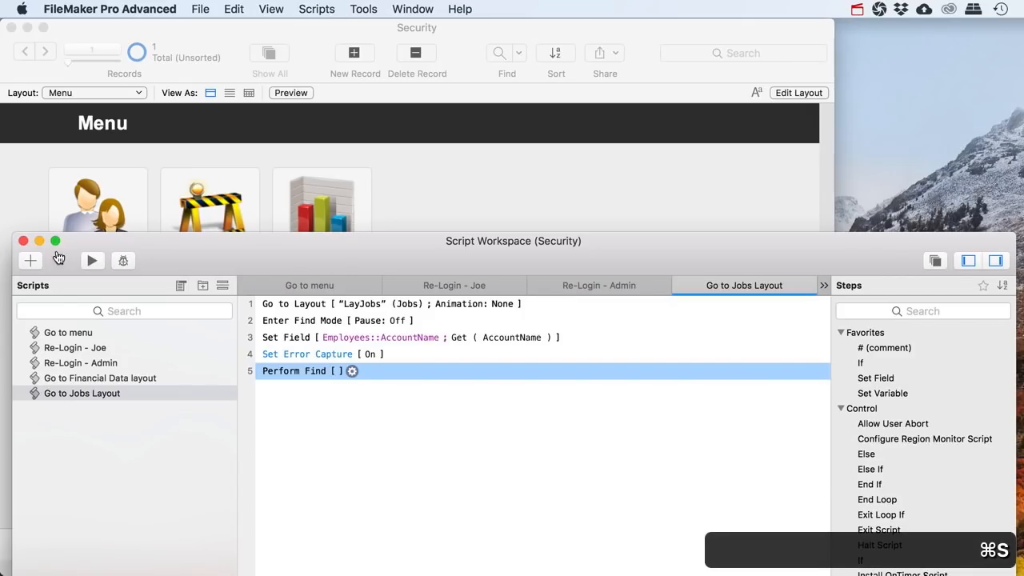
Close Script Workspace, try the Menu's Jobs button, and return to the Menu layout
click(23, 241)
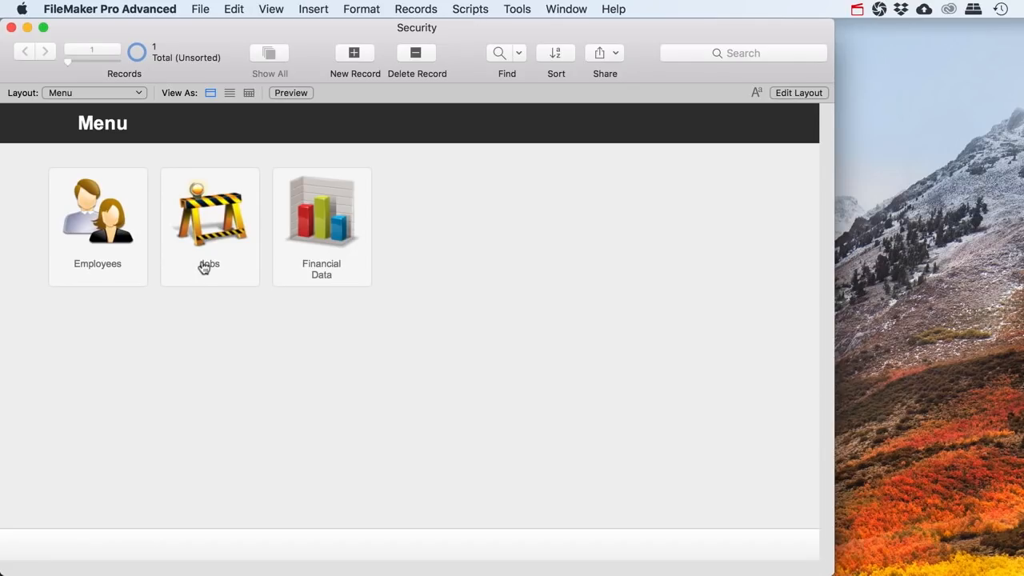
click(207, 262)
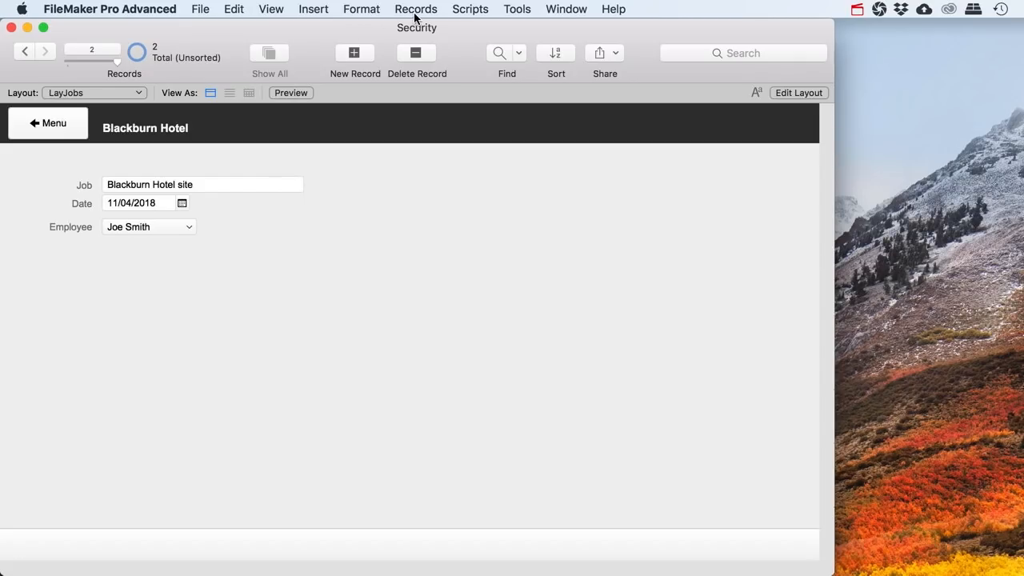
click(70, 114)
Make the Jobs button Perform Script 'Go to Jobs Layout', then test it: LayJobs shows 0 of 2 found
click(795, 93)
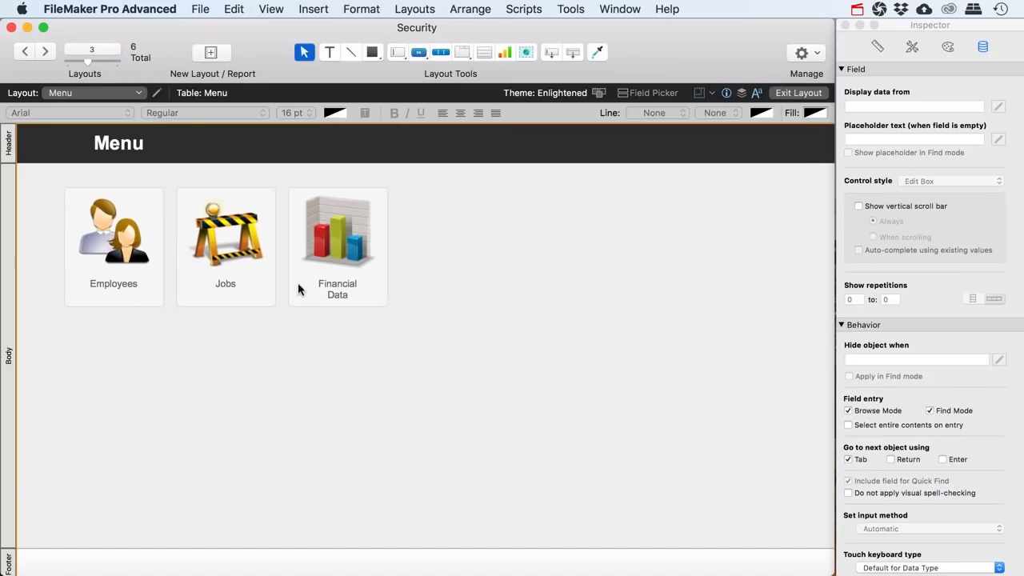
right_click(260, 299)
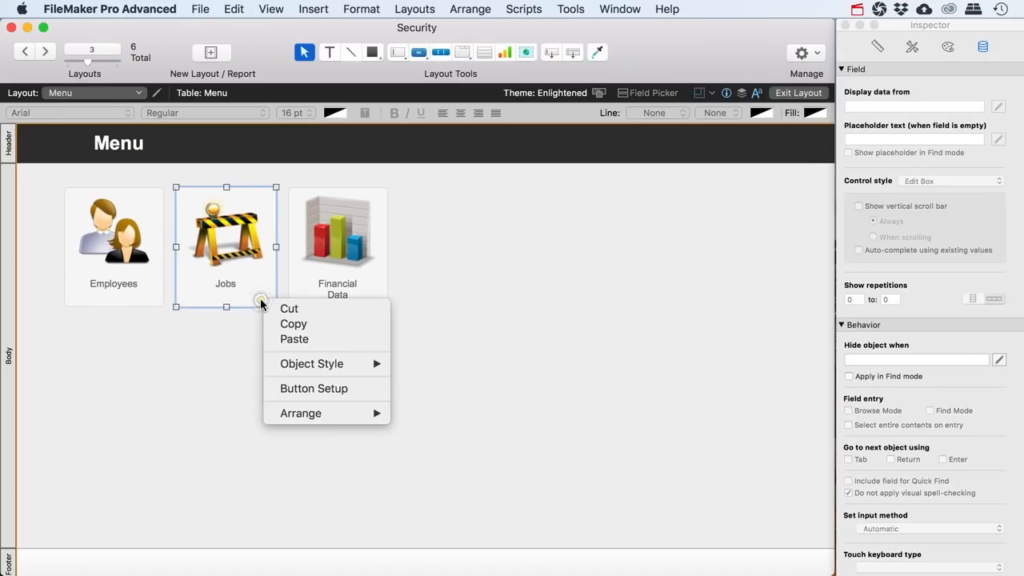
click(296, 389)
click(372, 277)
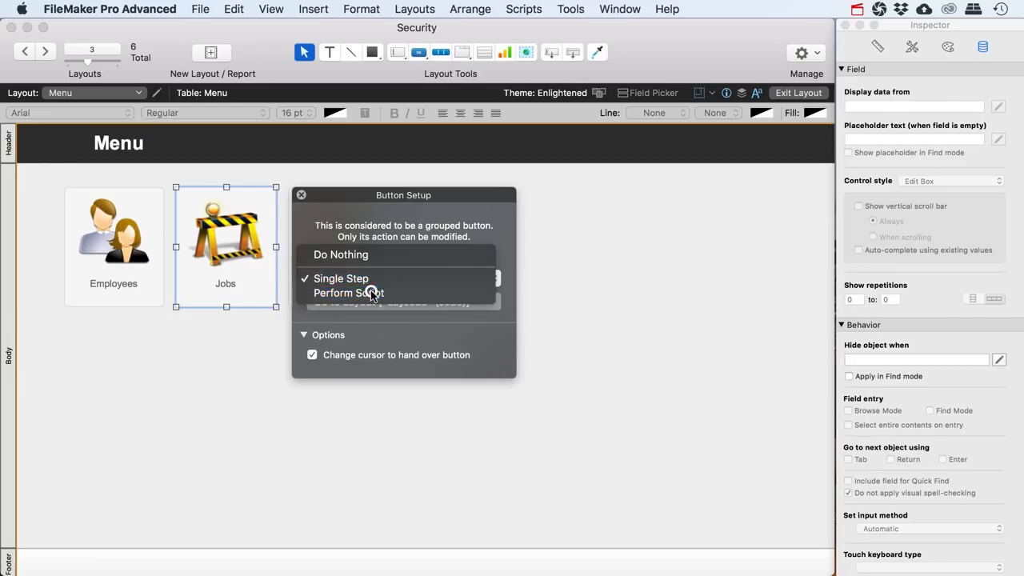
click(373, 295)
click(512, 280)
click(804, 527)
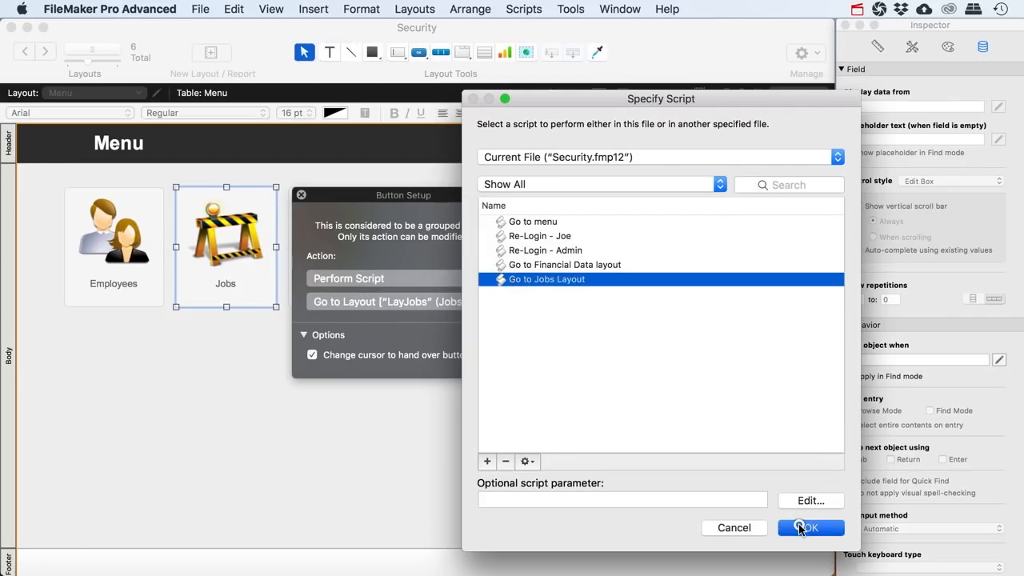
click(301, 195)
click(798, 92)
click(205, 280)
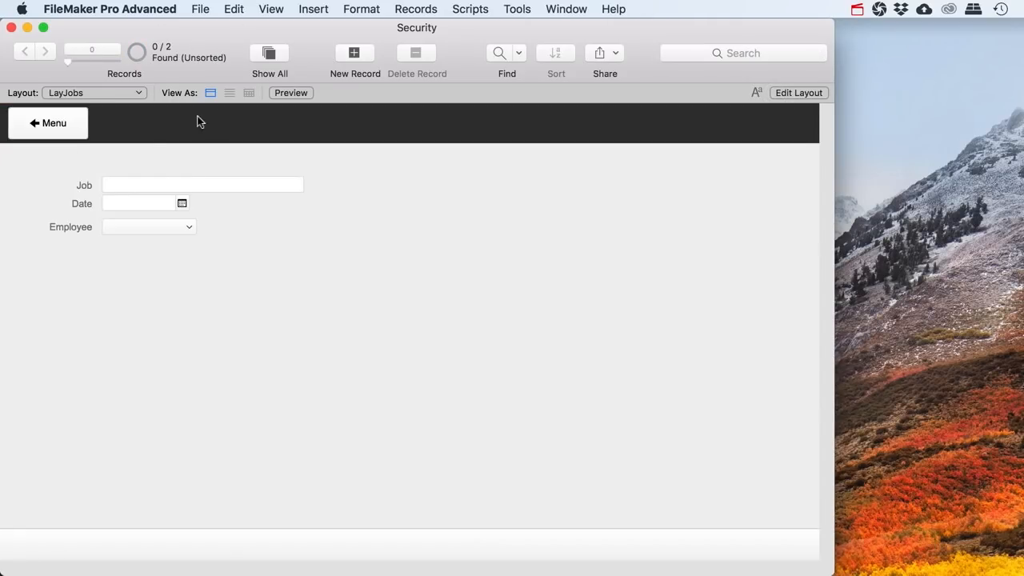
In Go to Jobs Layout, add If [Get(CurrentPrivilegeSetName) = "Employees"] after Perform Find
click(477, 10)
click(480, 26)
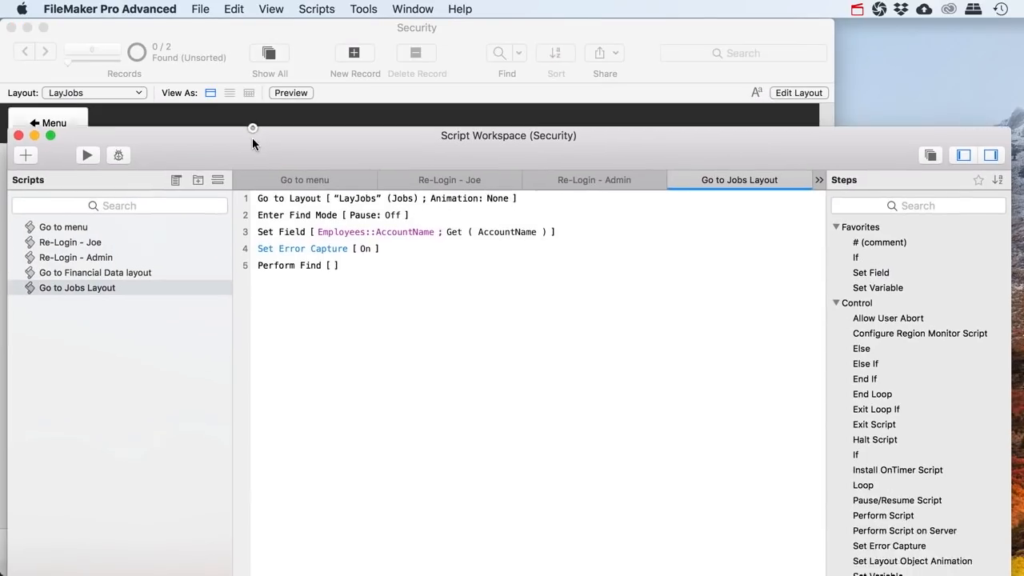
click(273, 237)
key(Return)
text(If)
key(Return)
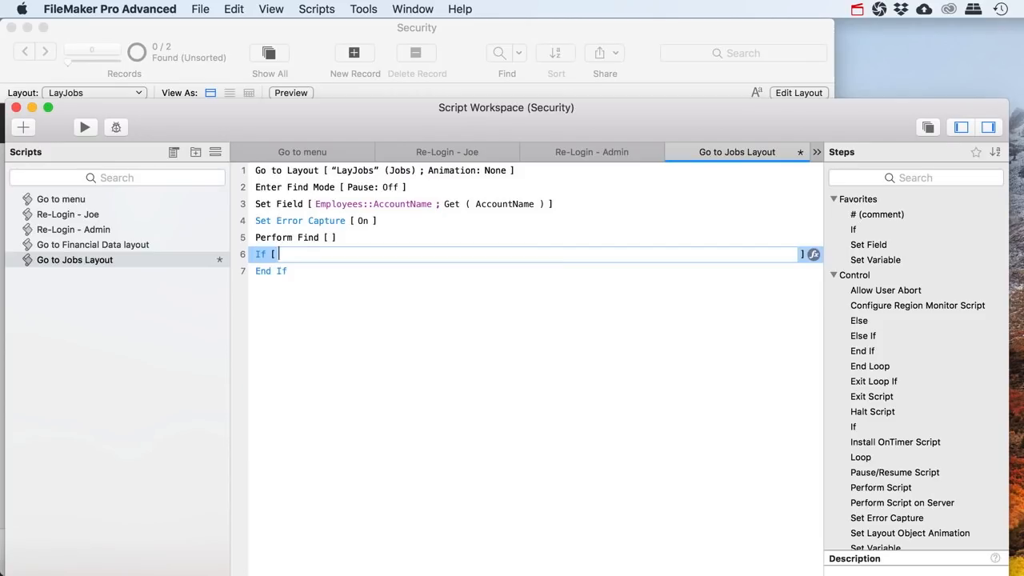
text(Get ()
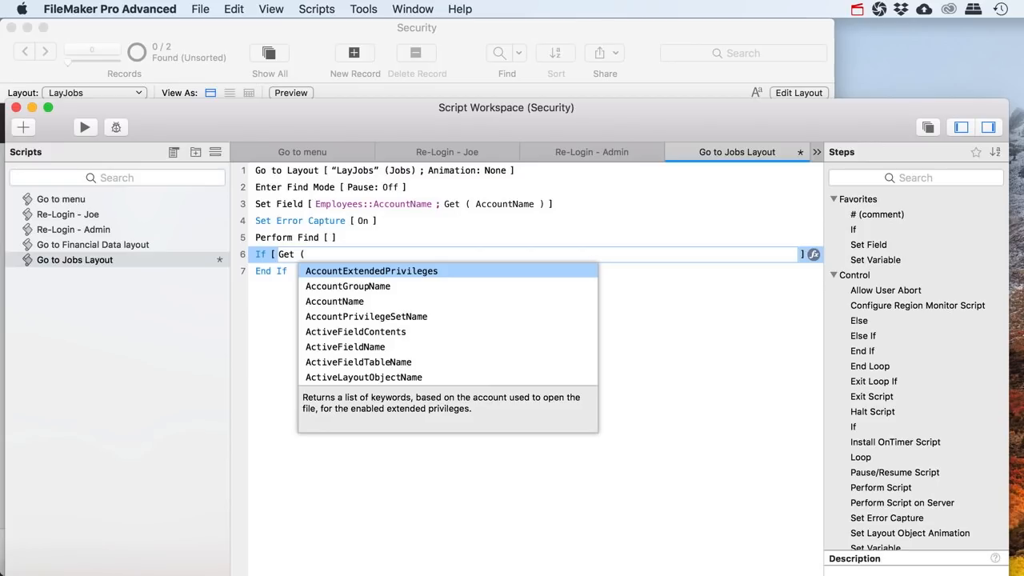
text( Current)
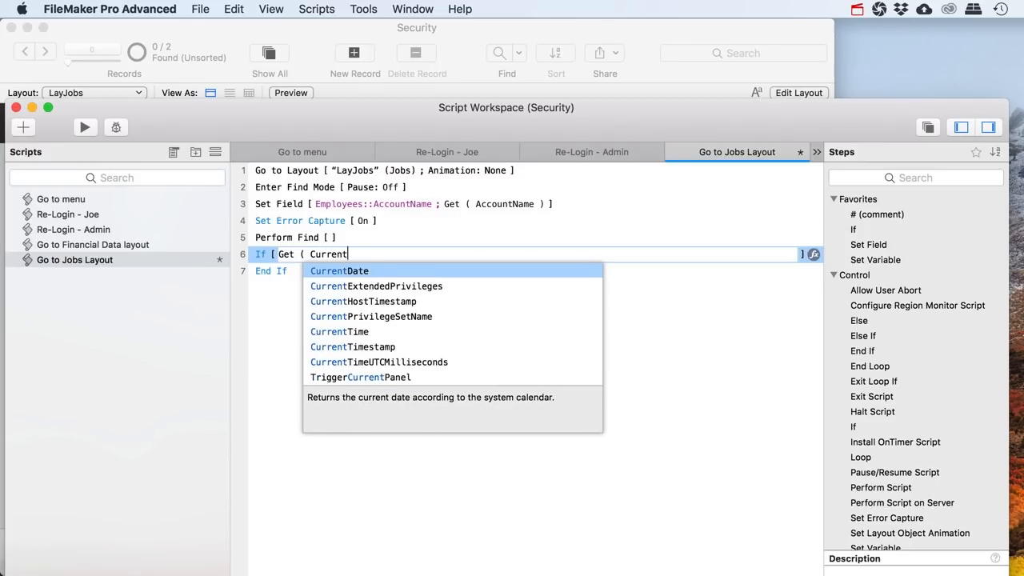
key(Down)
key(Down)
key(Down)
key(Return)
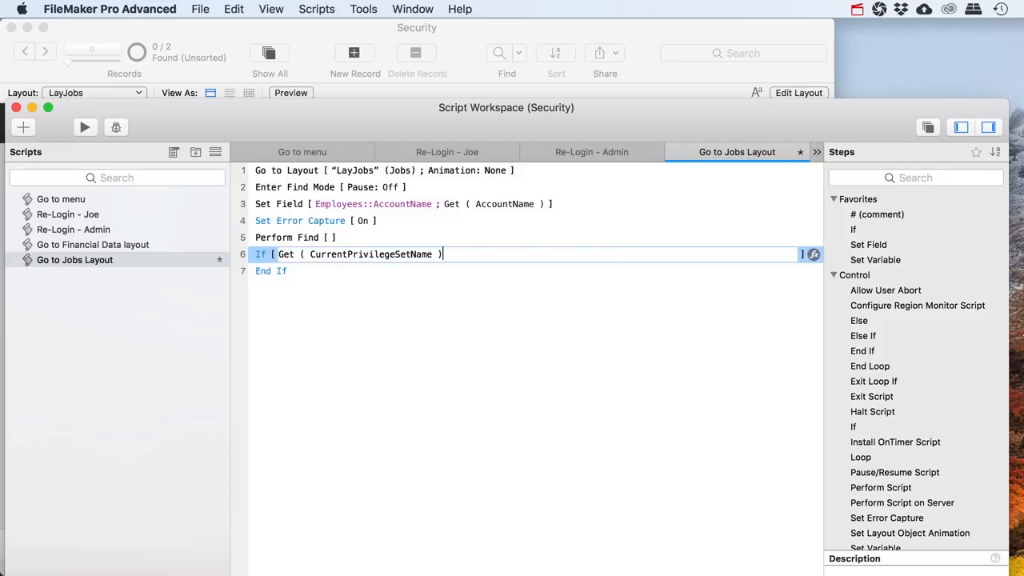
text(= "Emp)
key(Return)
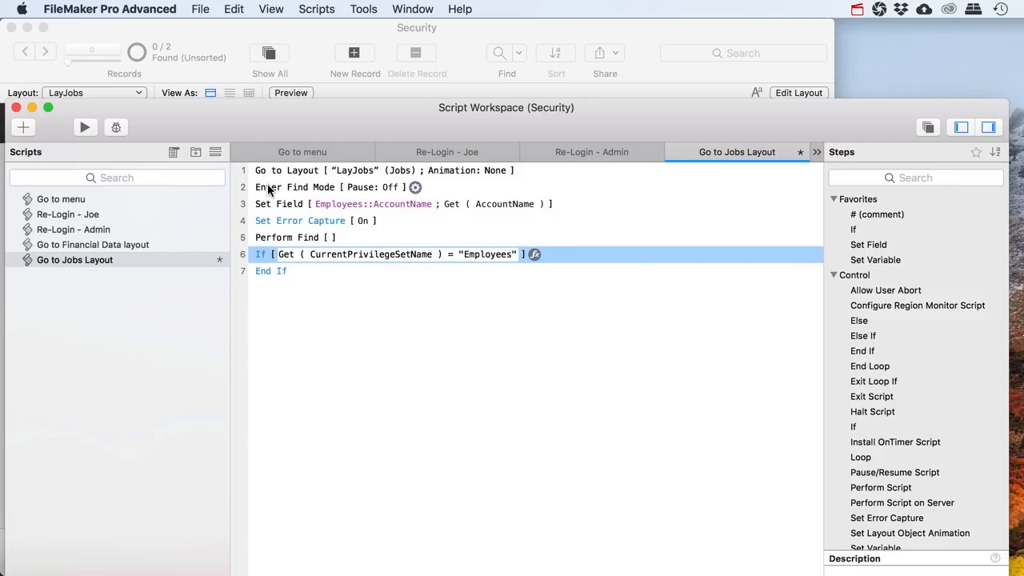
Move the four find steps inside the If block and save the script
click(268, 190)
shift+click(265, 237)
drag(267, 192, 275, 271)
click(268, 170)
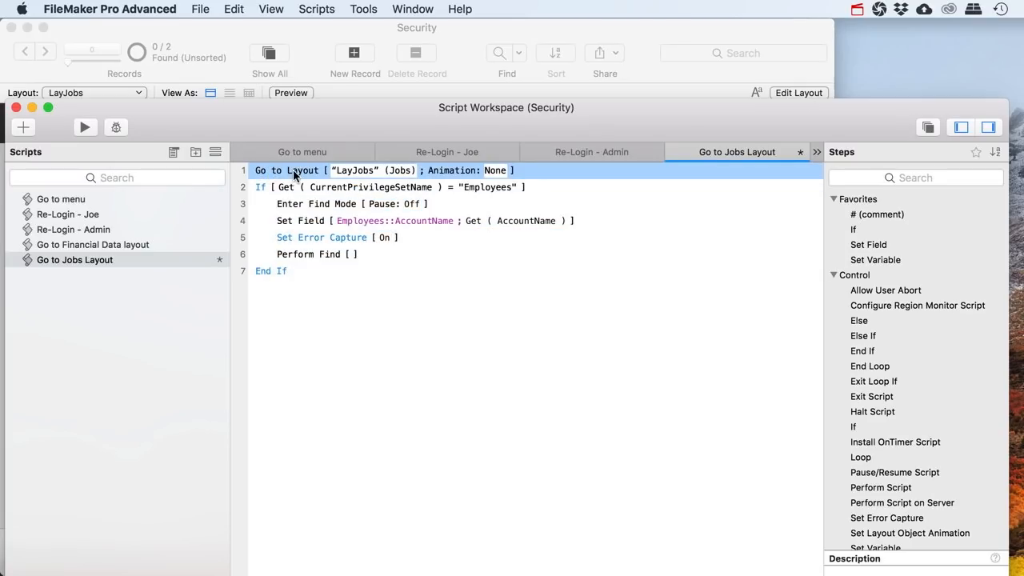
click(264, 186)
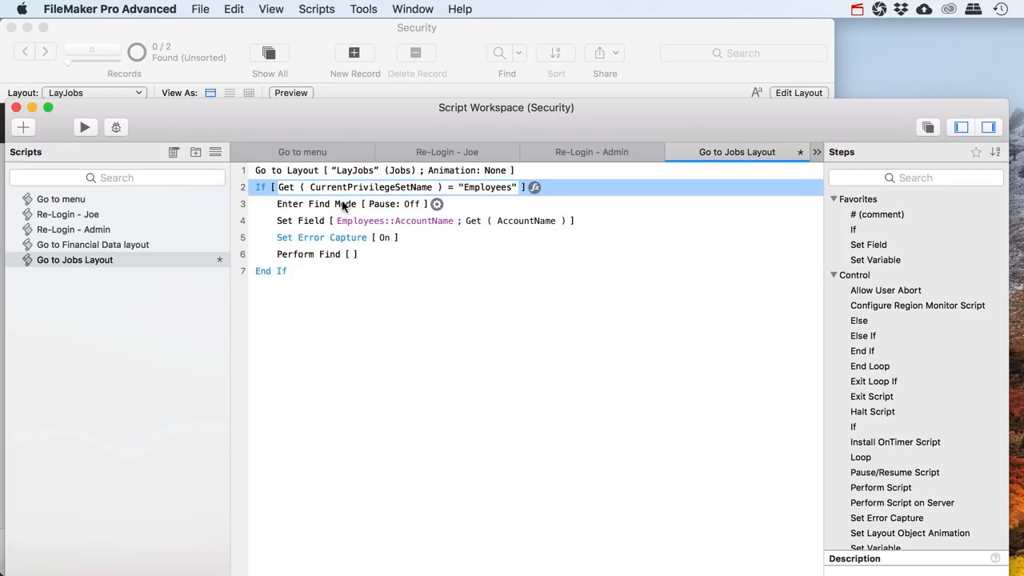
click(271, 272)
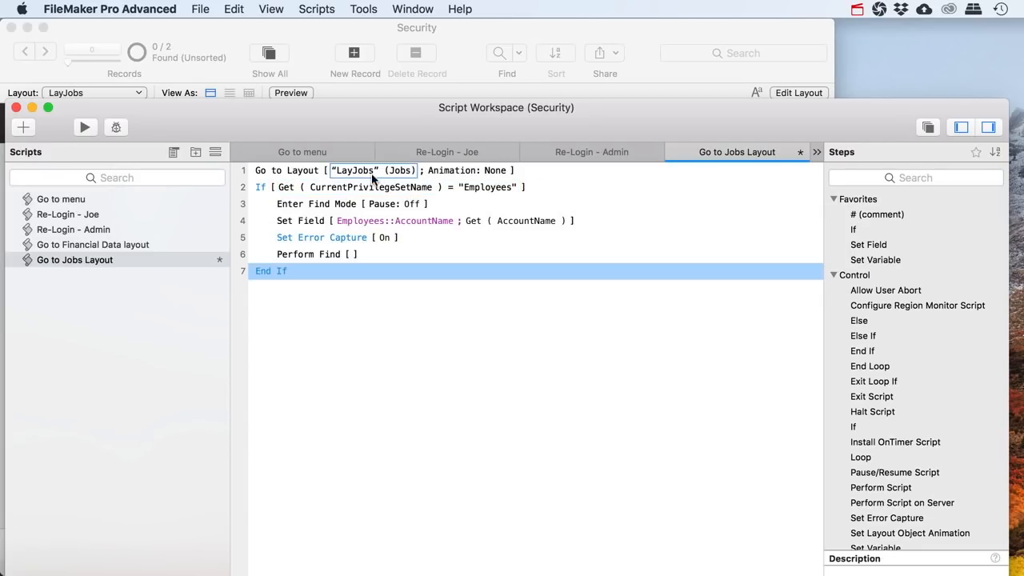
click(266, 170)
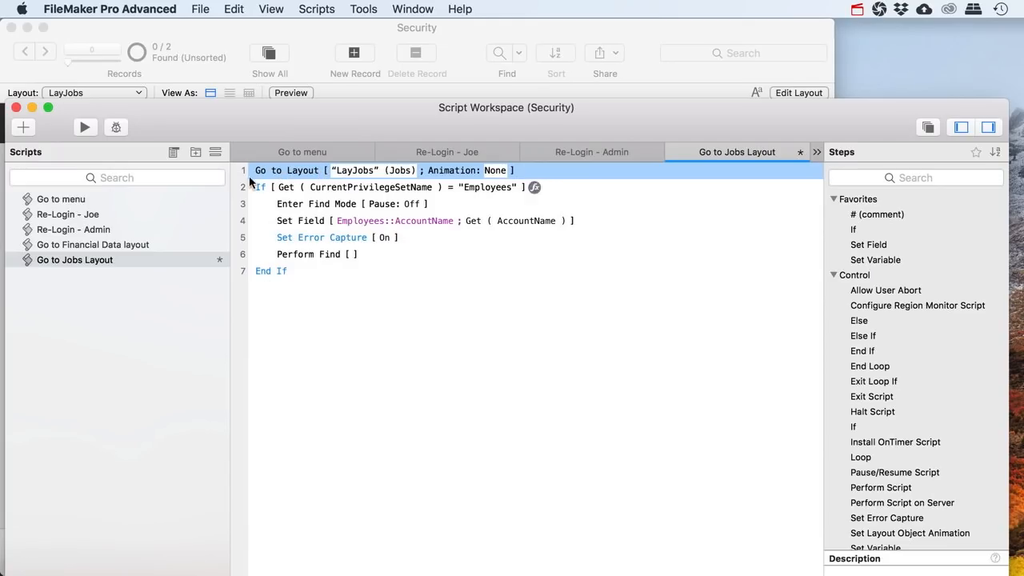
click(274, 270)
key(super+s)
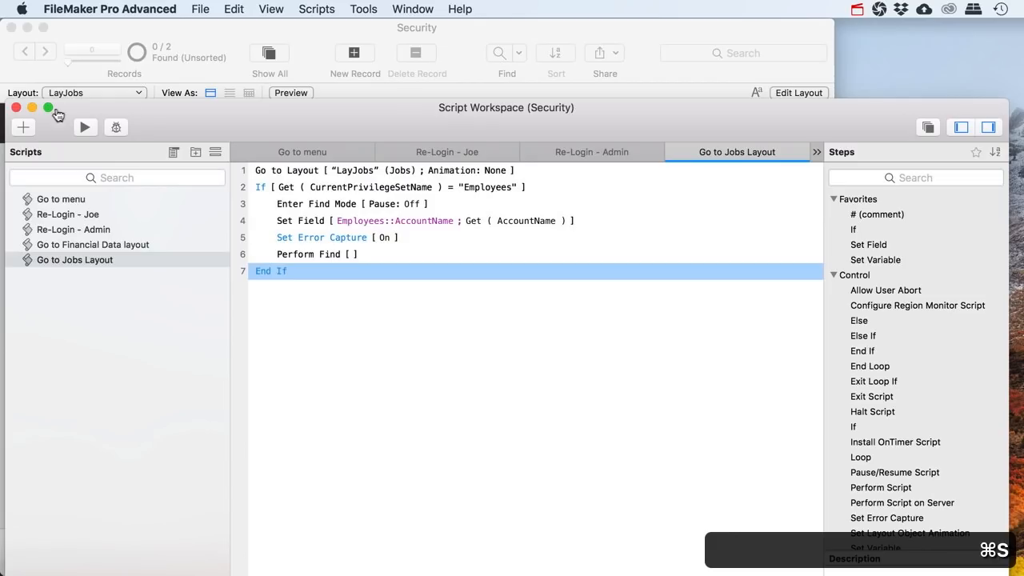
Open Jobs from the Menu as admin and Show All to see both job records
click(16, 107)
click(55, 124)
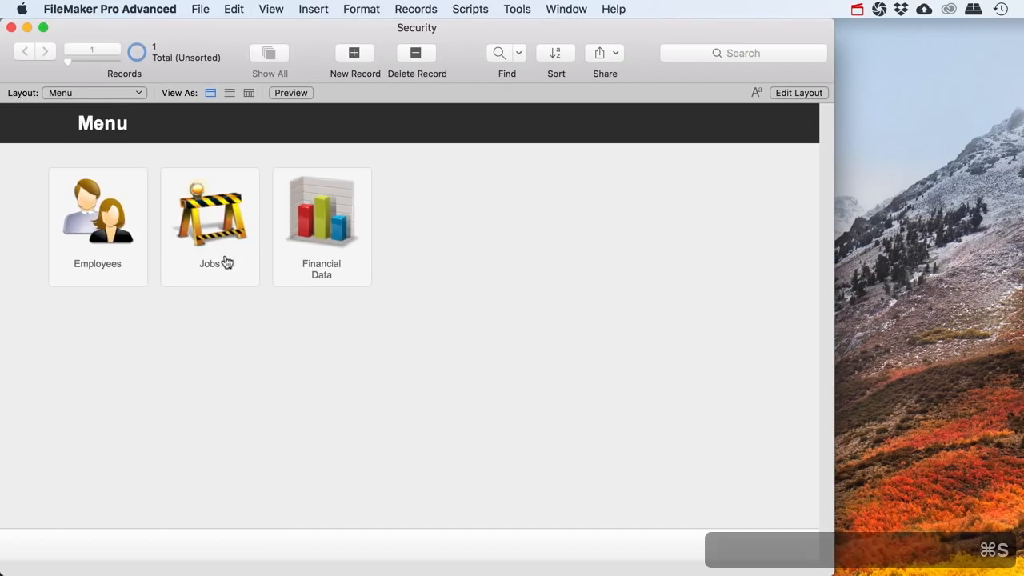
click(219, 274)
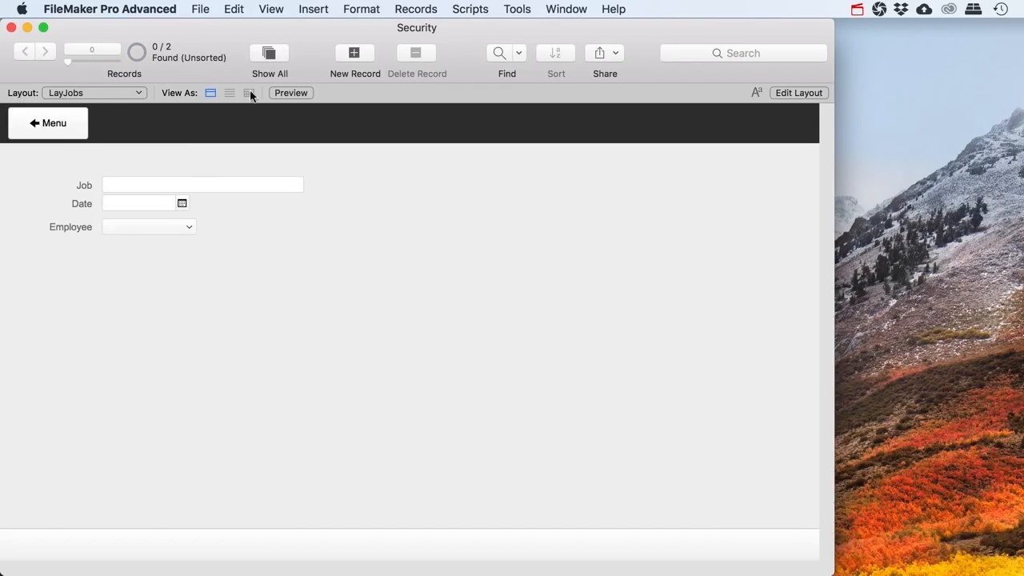
click(266, 54)
click(69, 128)
click(203, 243)
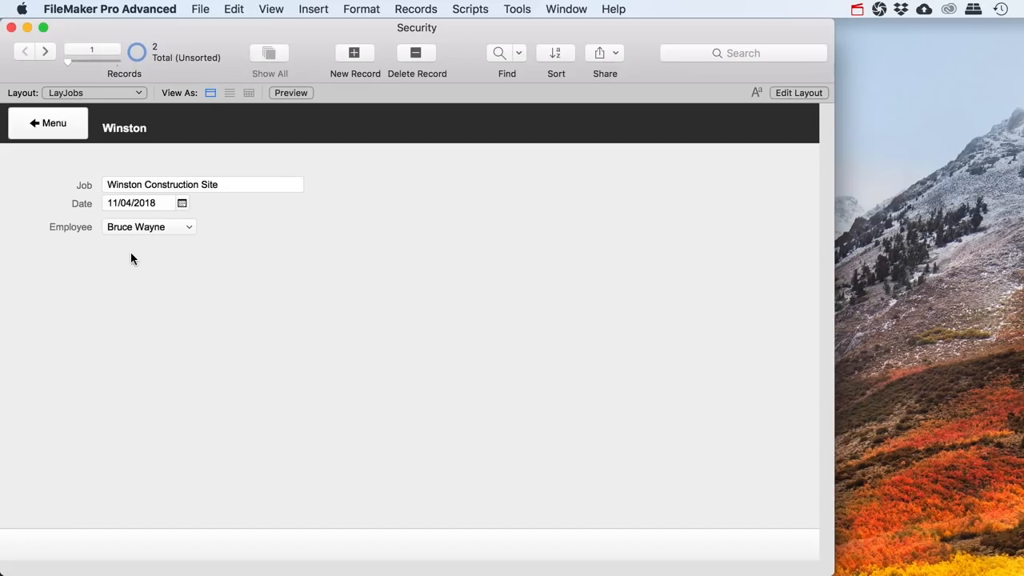
Re-login as the employee Joe, open Jobs, and dismiss the not-modifiable alert
click(46, 51)
click(30, 51)
key(super+shift+s)
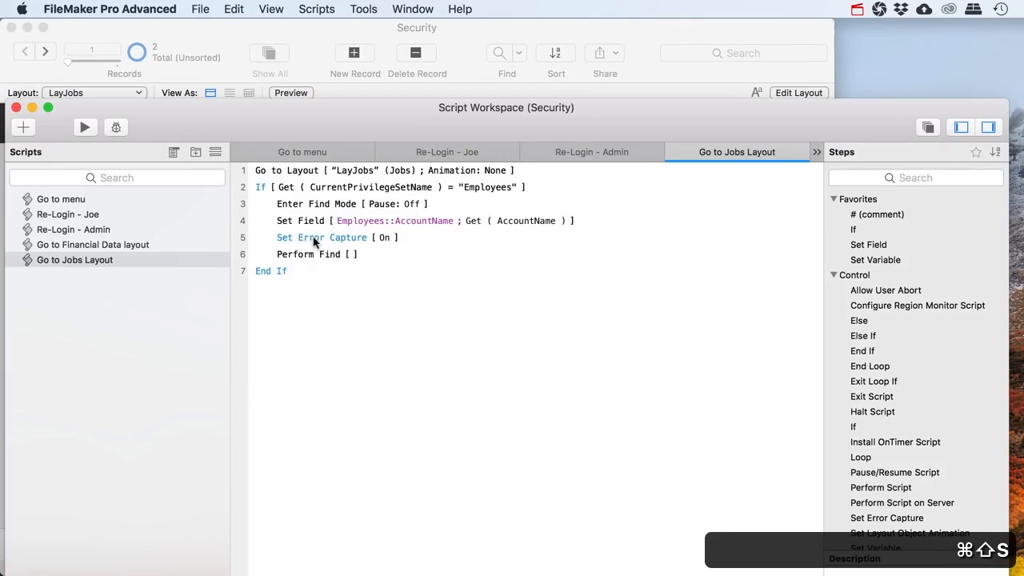
click(68, 214)
click(85, 127)
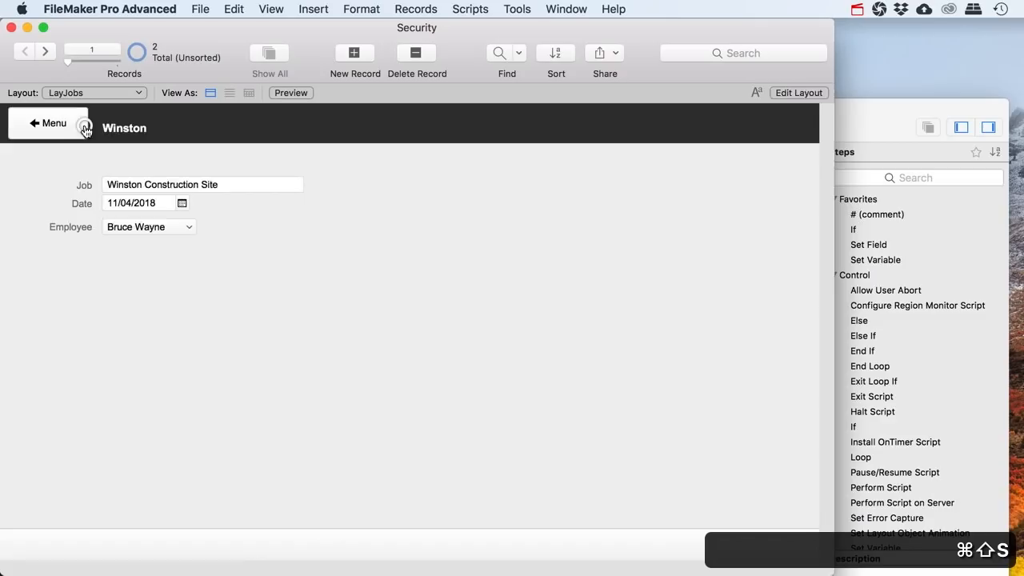
click(64, 128)
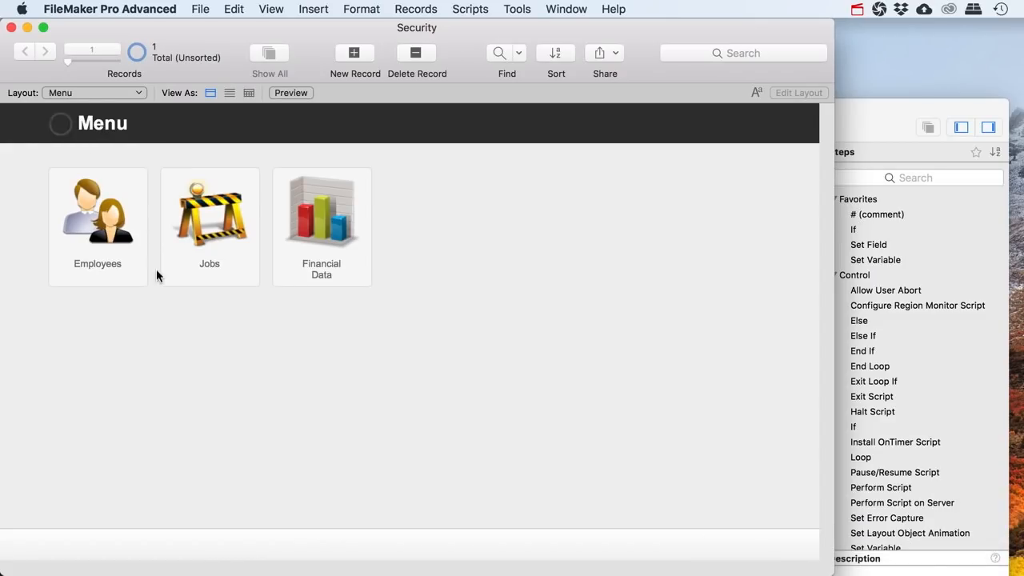
click(212, 262)
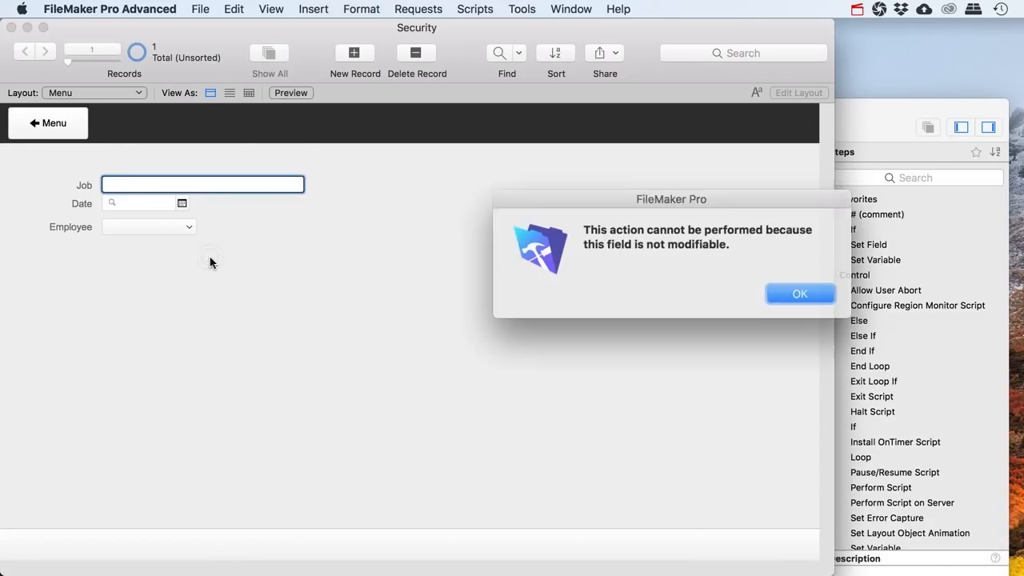
click(792, 291)
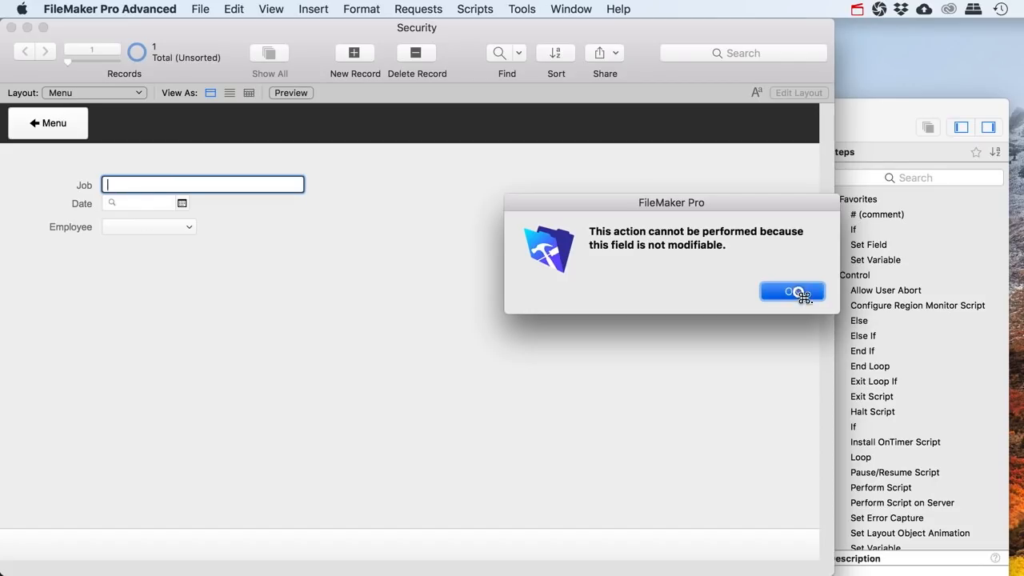
Run the Re-Login - Admin script to return to the full-access account
click(200, 8)
mouse_move(312, 154)
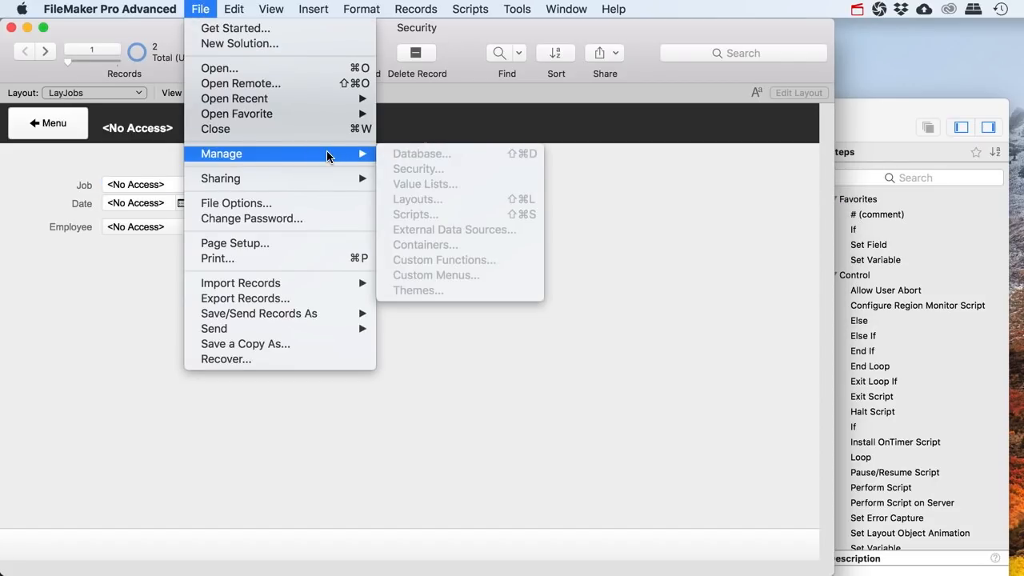
click(853, 153)
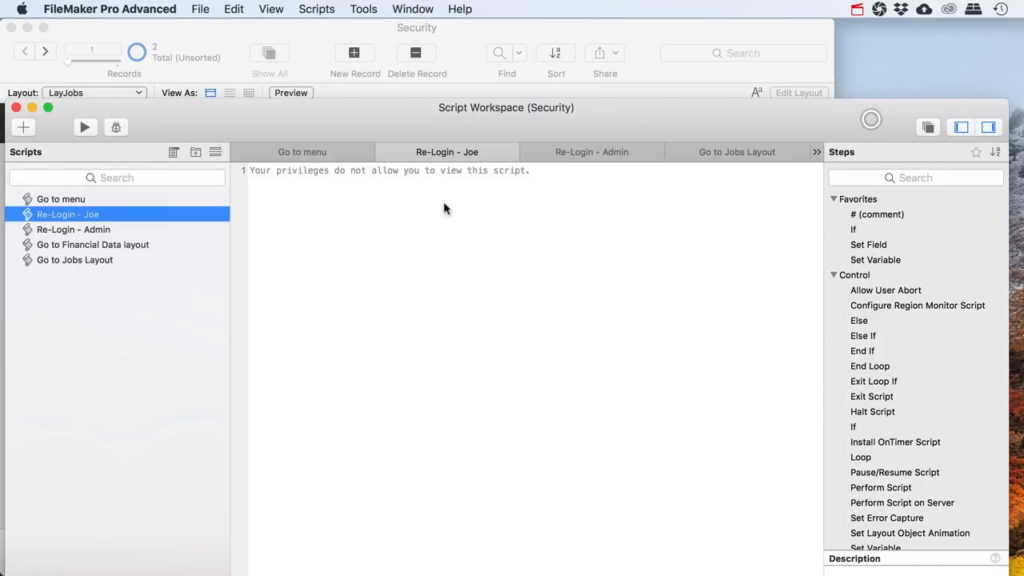
click(66, 229)
click(84, 128)
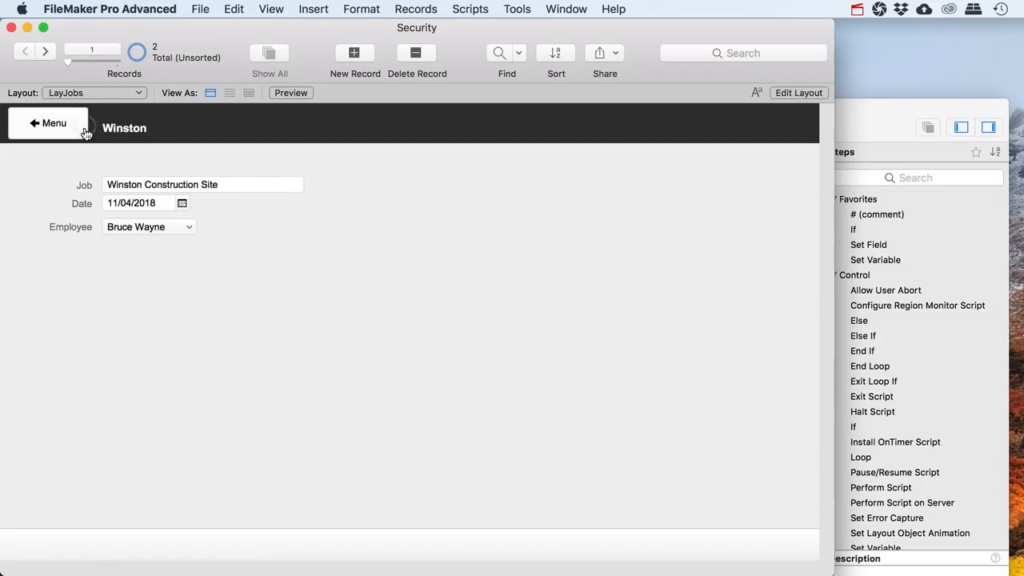
Open File > Manage > Security on the Privilege Sets list
key(super+shift+s)
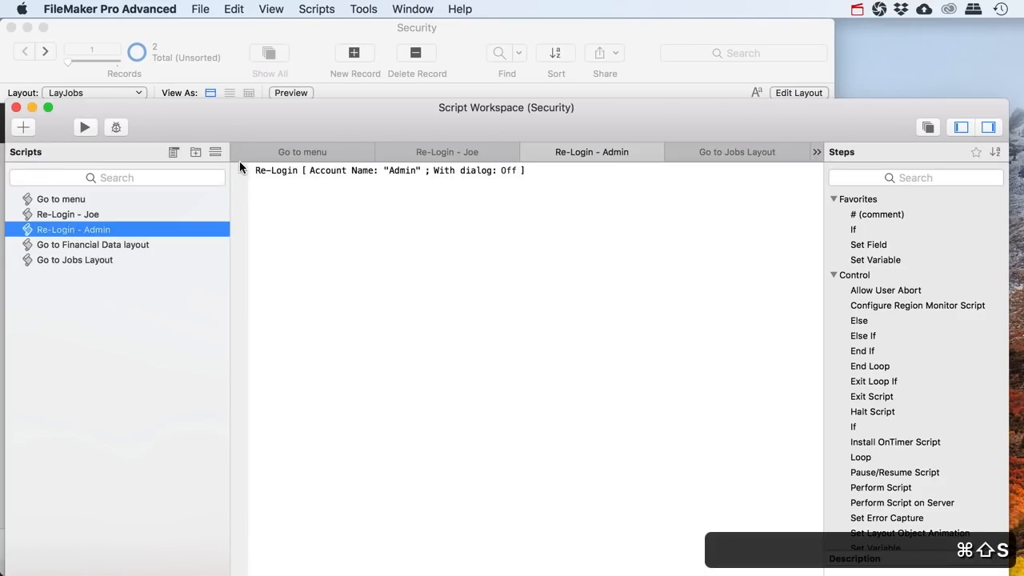
click(160, 76)
click(200, 8)
mouse_move(349, 157)
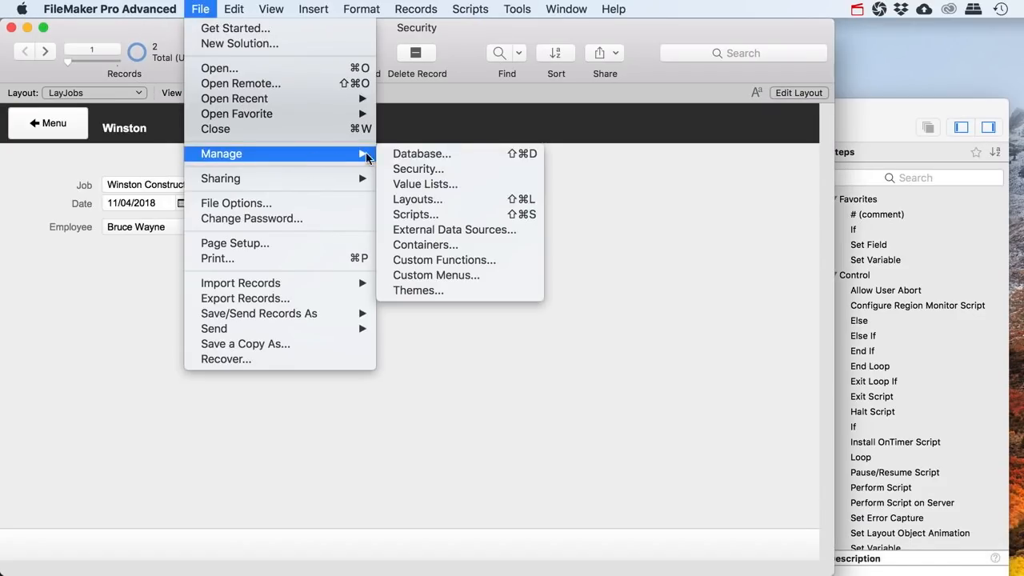
click(444, 169)
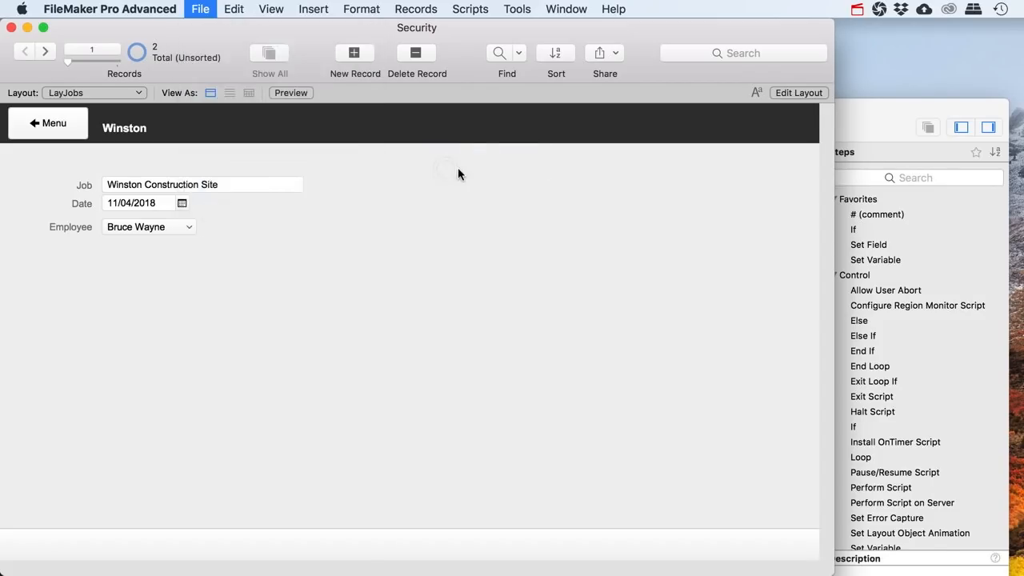
click(502, 72)
Give the Employees privilege set custom record privileges with Employees' AccountName field view only
double_click(233, 190)
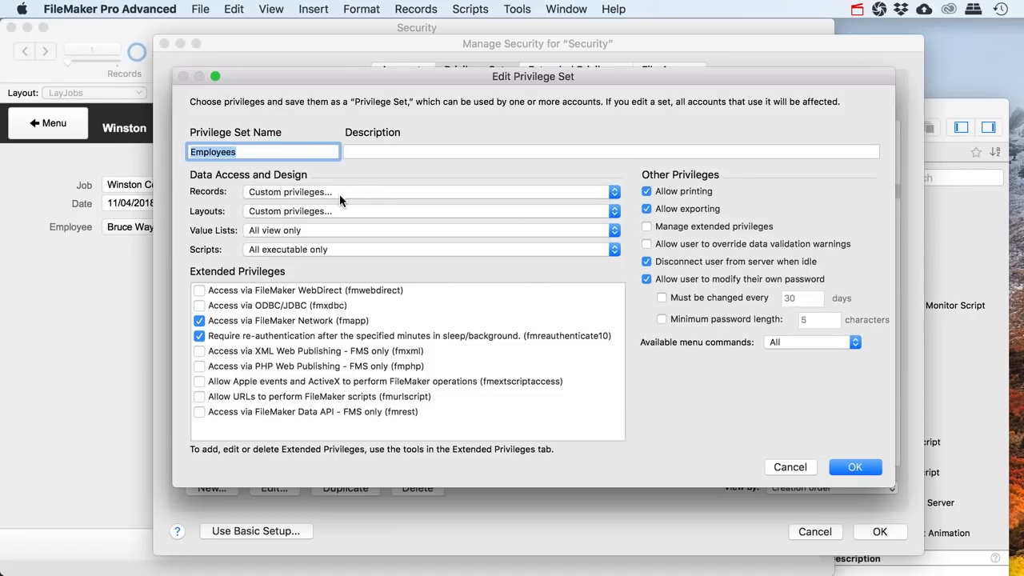
click(330, 192)
click(316, 190)
click(243, 149)
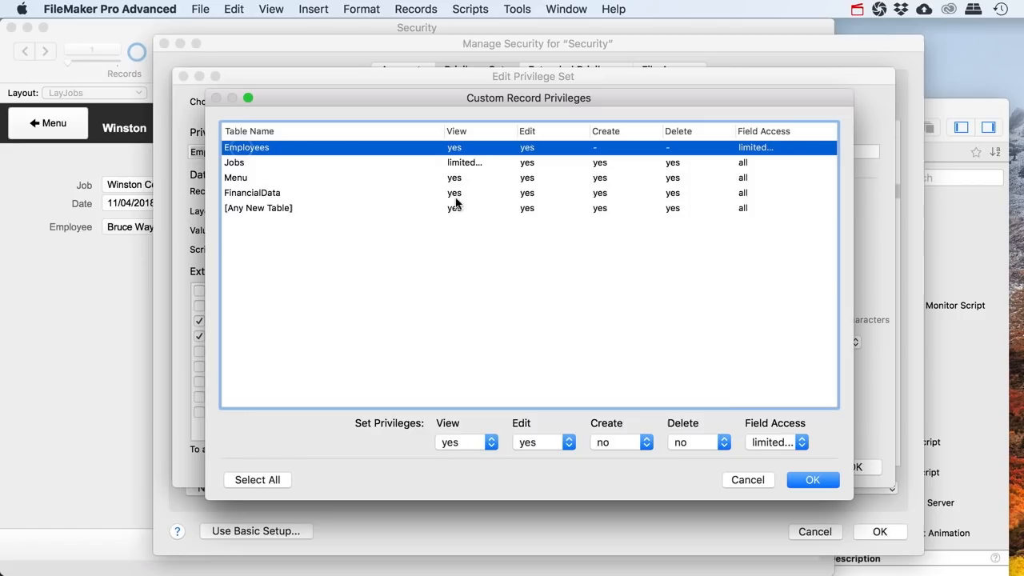
click(774, 442)
click(774, 444)
click(530, 299)
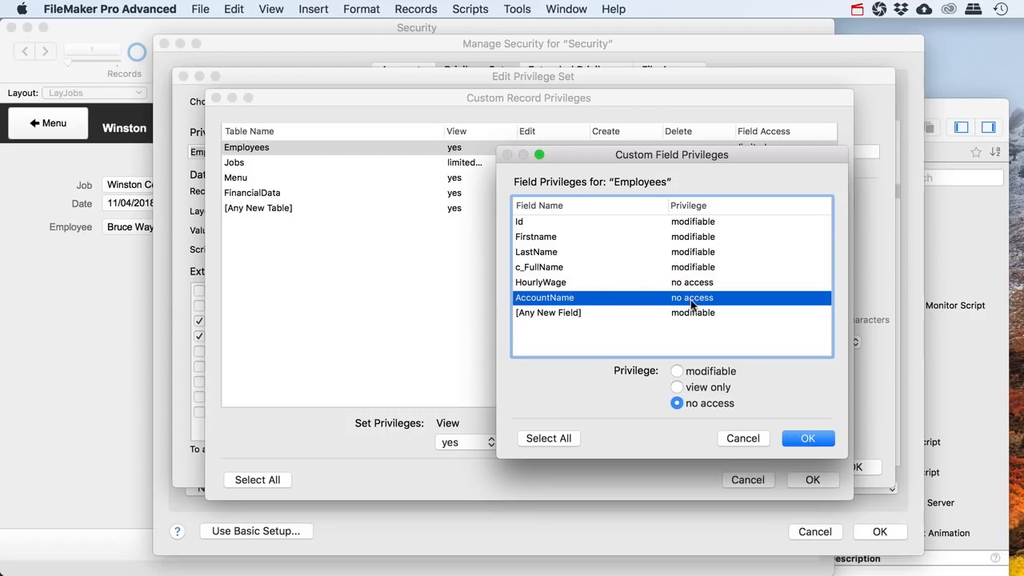
click(693, 374)
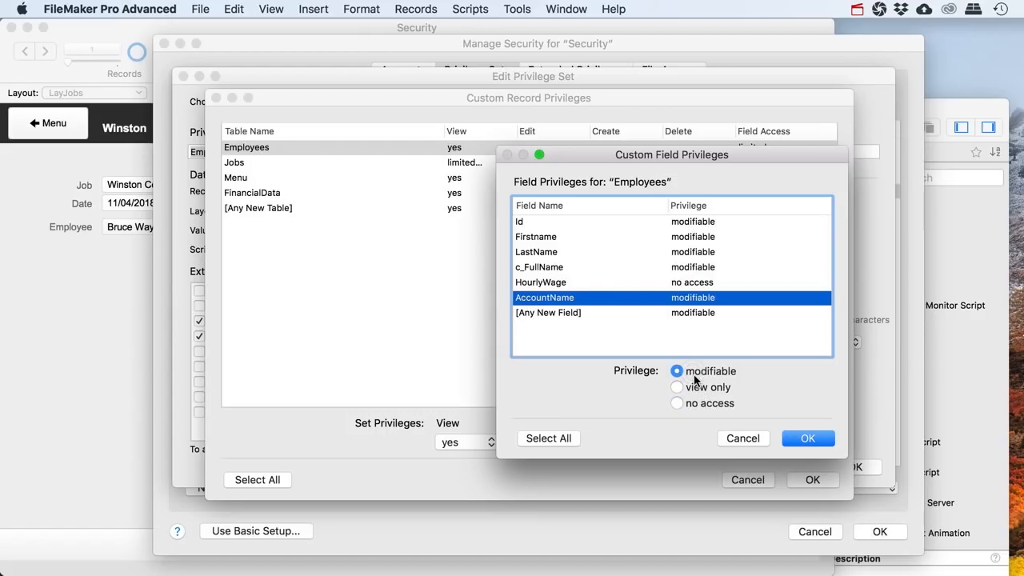
click(694, 389)
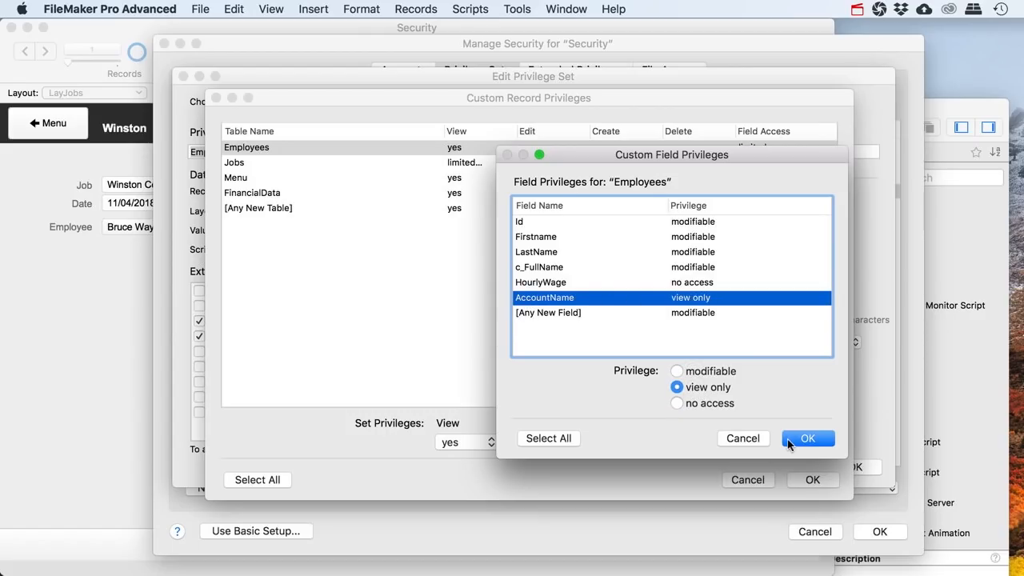
click(796, 437)
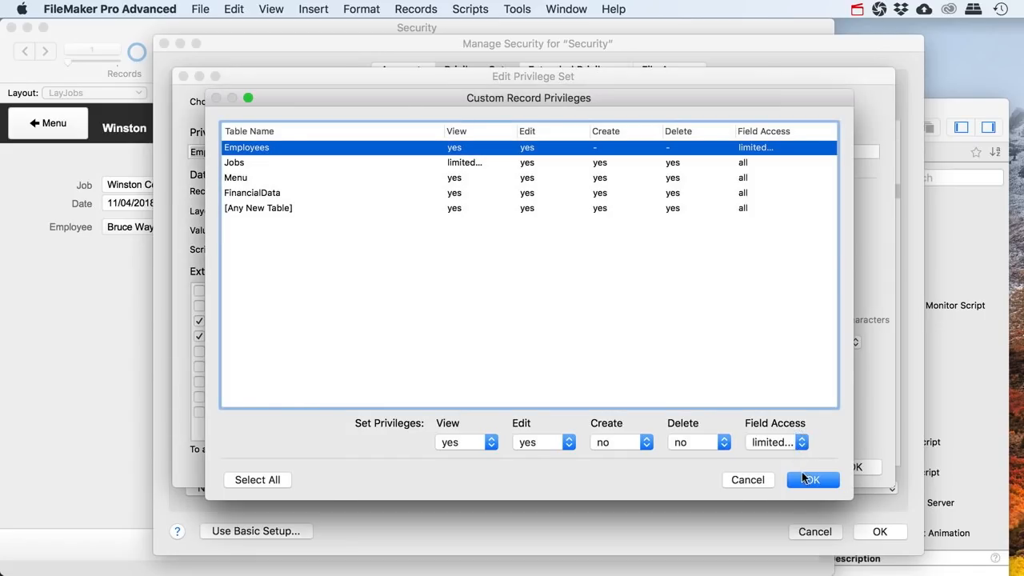
Confirm all privilege dialogs, allow passwordless full access, and sign in with the full-access account
click(803, 477)
click(835, 468)
click(876, 531)
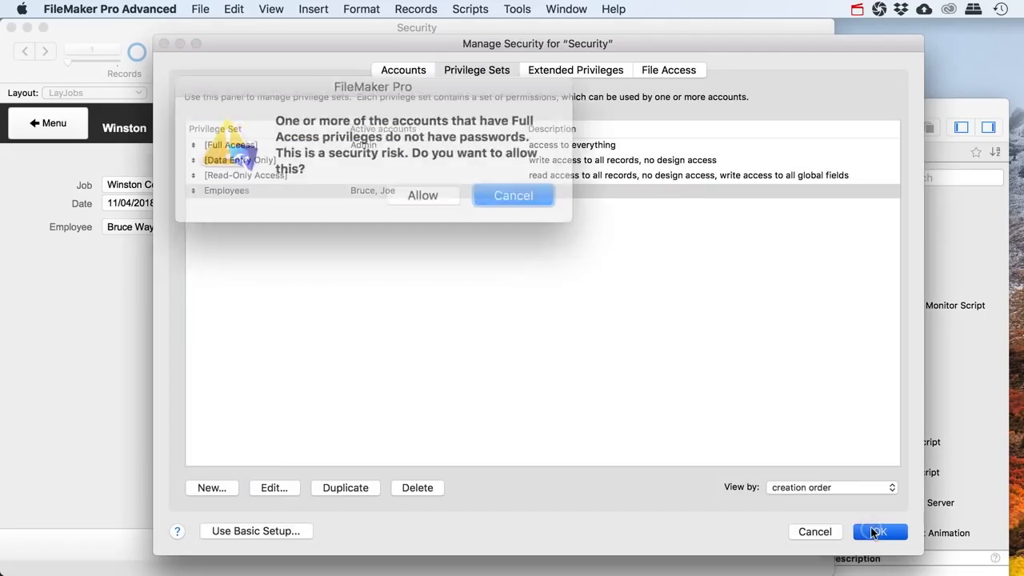
click(415, 189)
text(Admin)
key(Return)
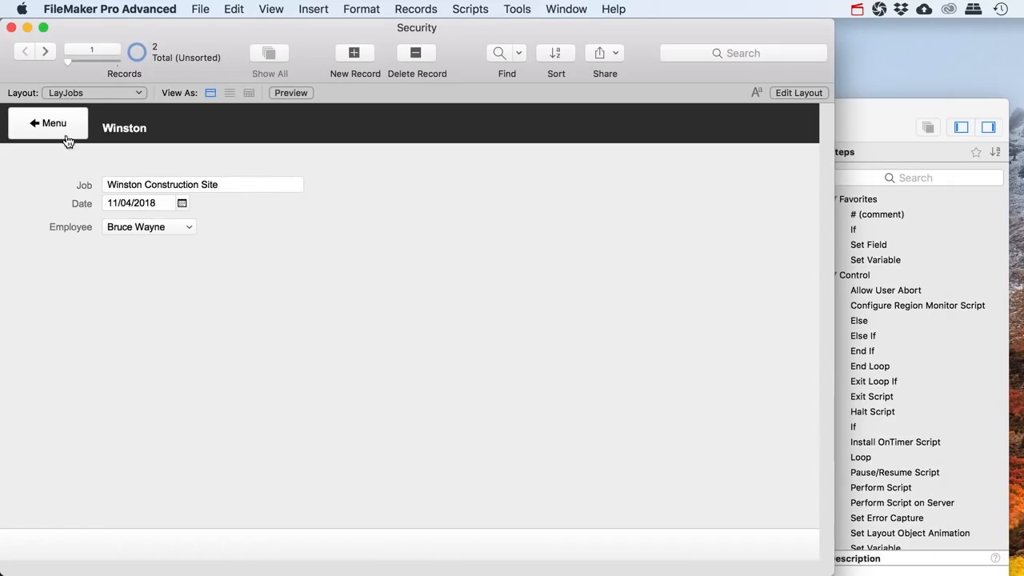
Re-login with the employee account and open the Jobs layout
click(32, 122)
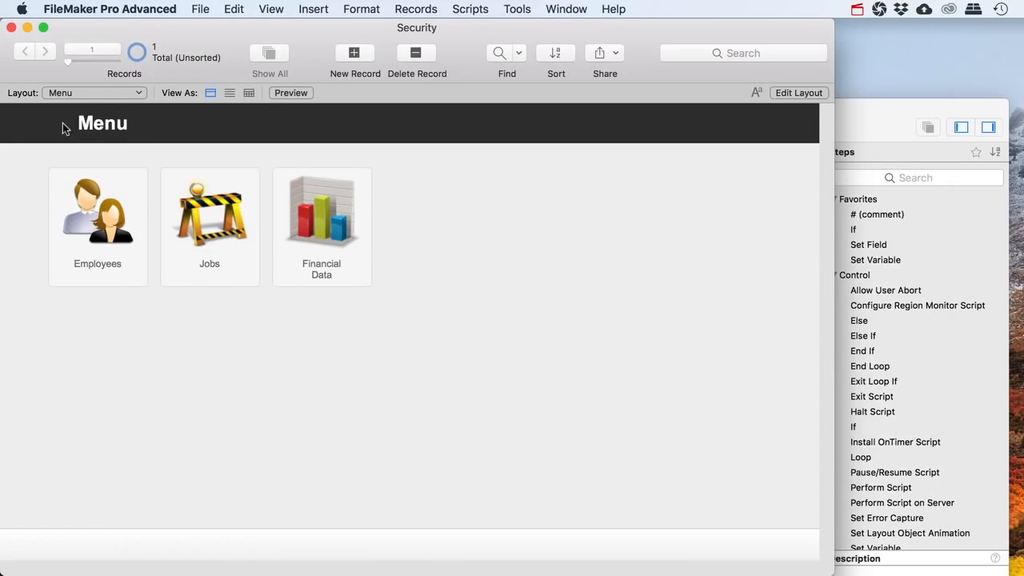
click(846, 104)
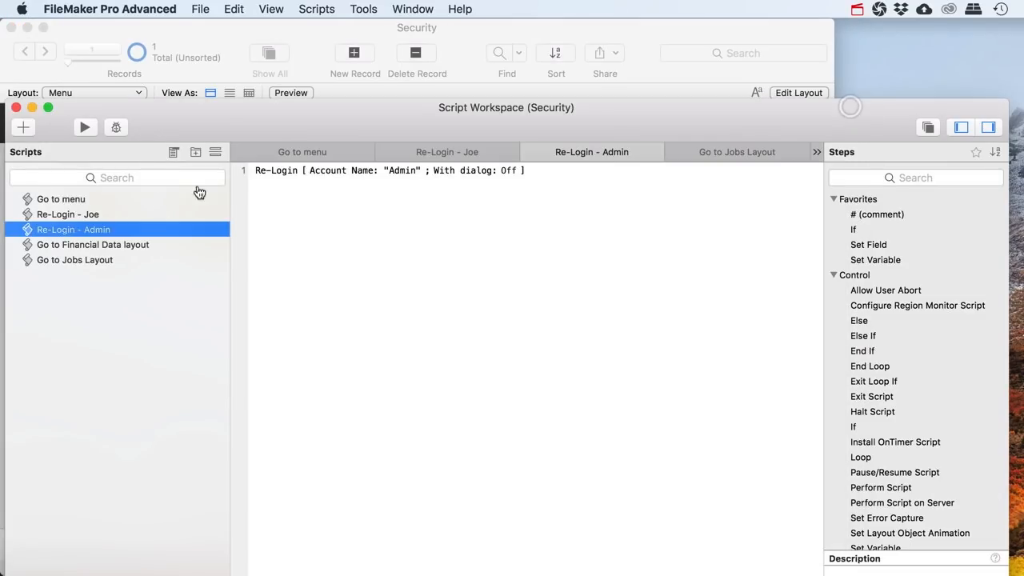
click(69, 213)
click(84, 127)
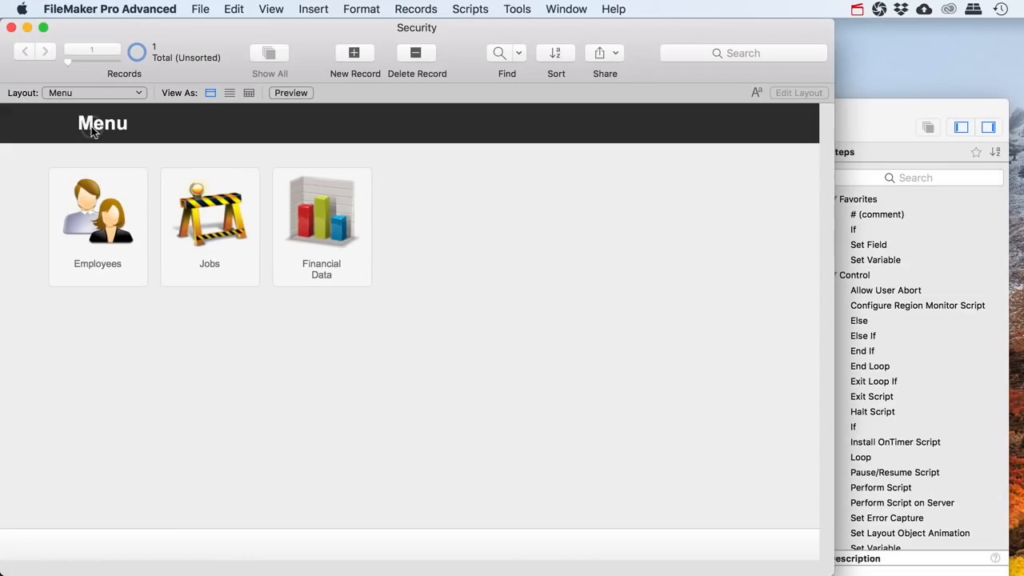
click(216, 271)
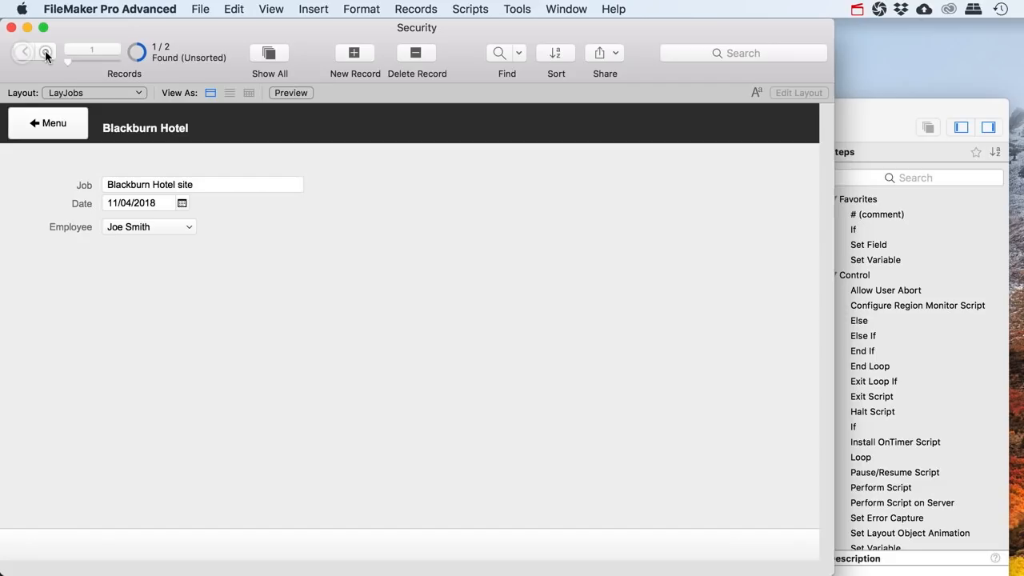
Show All jobs and step through them, confirming the employee sees only their own job
click(278, 57)
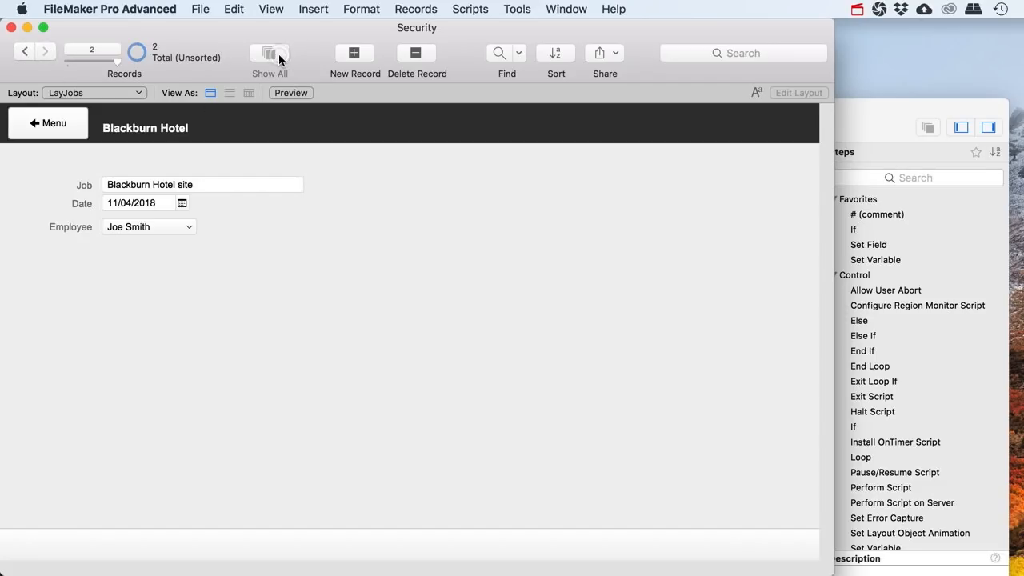
click(23, 52)
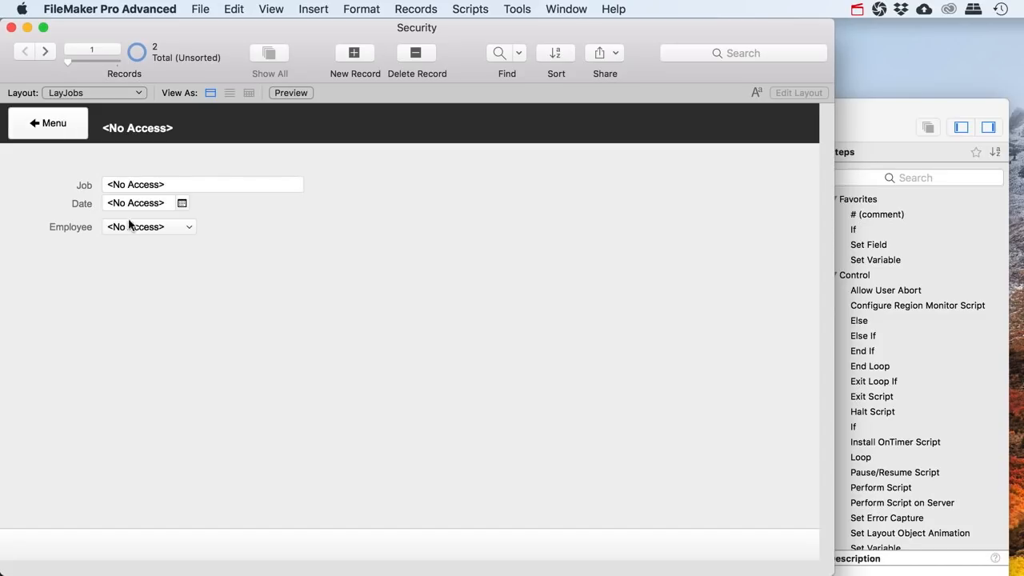
click(42, 53)
click(28, 52)
click(45, 53)
click(27, 53)
click(41, 130)
click(193, 234)
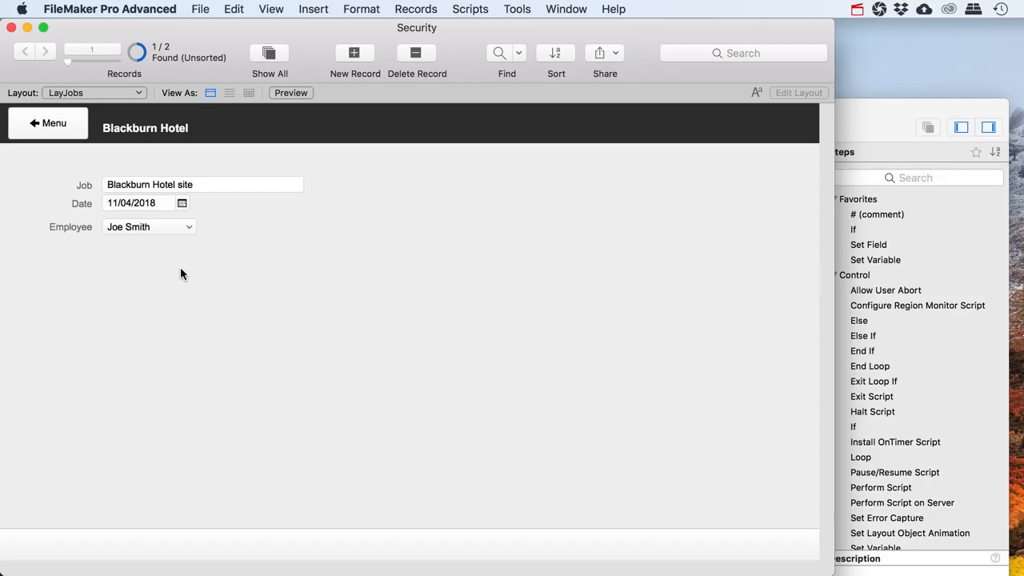
click(47, 128)
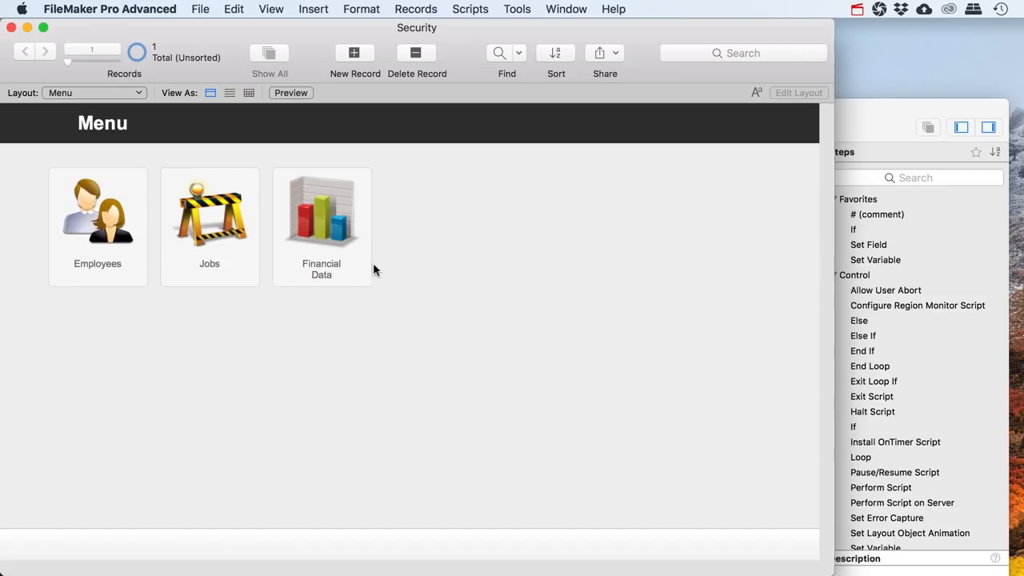
Run the Re-Login - Admin script to sign back in as Admin
click(201, 9)
mouse_move(361, 155)
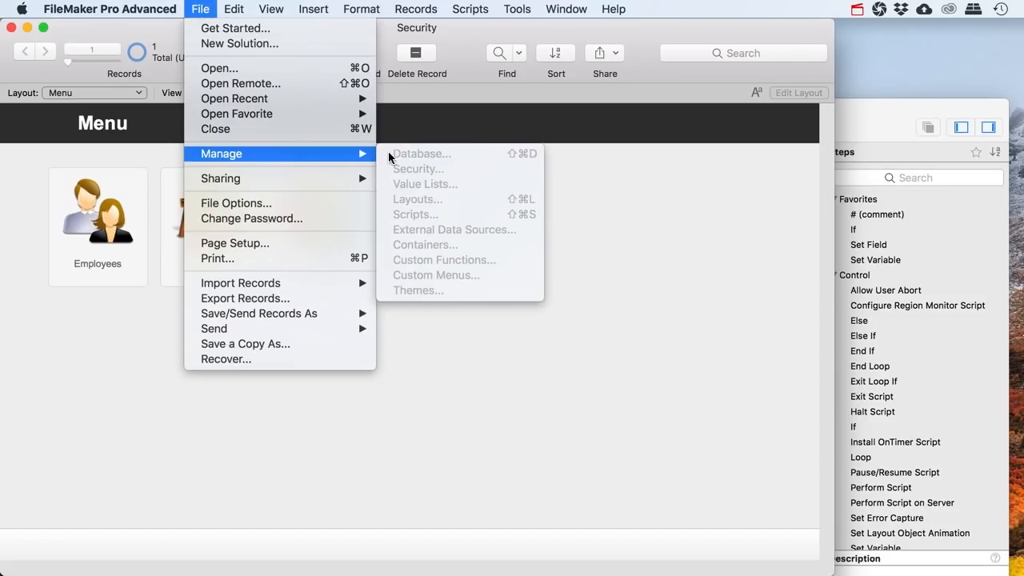
click(631, 166)
click(895, 111)
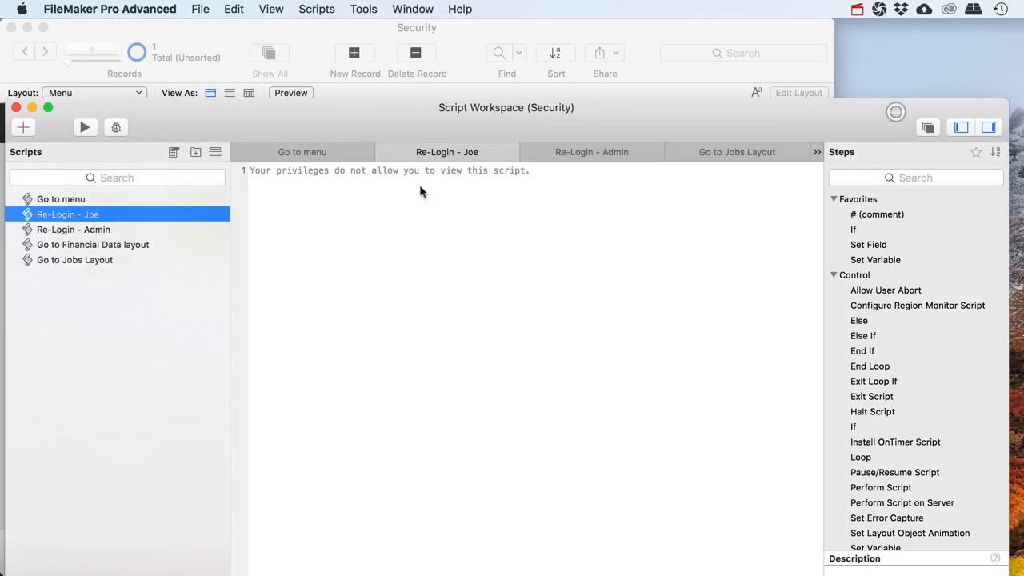
click(89, 233)
click(85, 127)
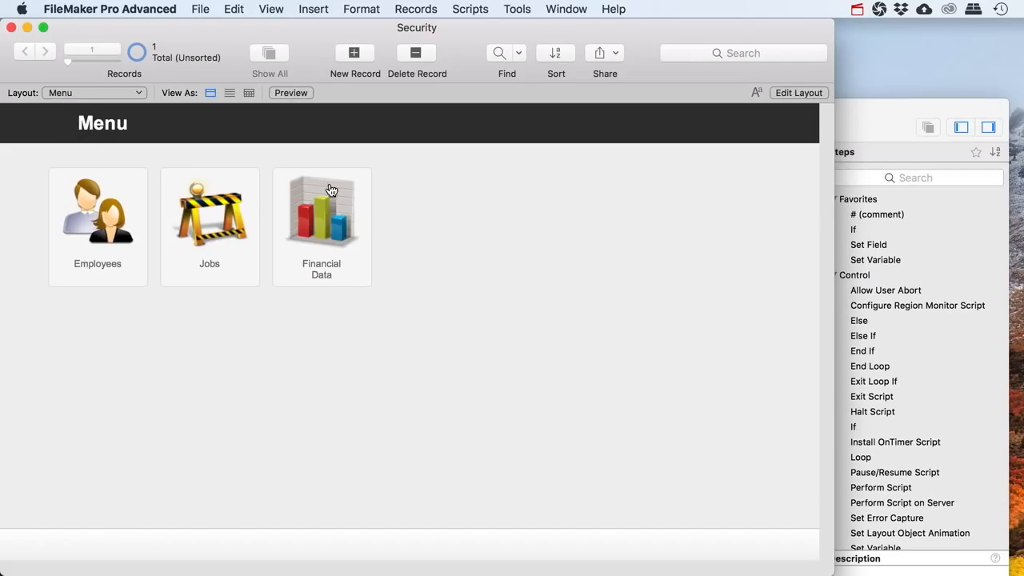
click(884, 107)
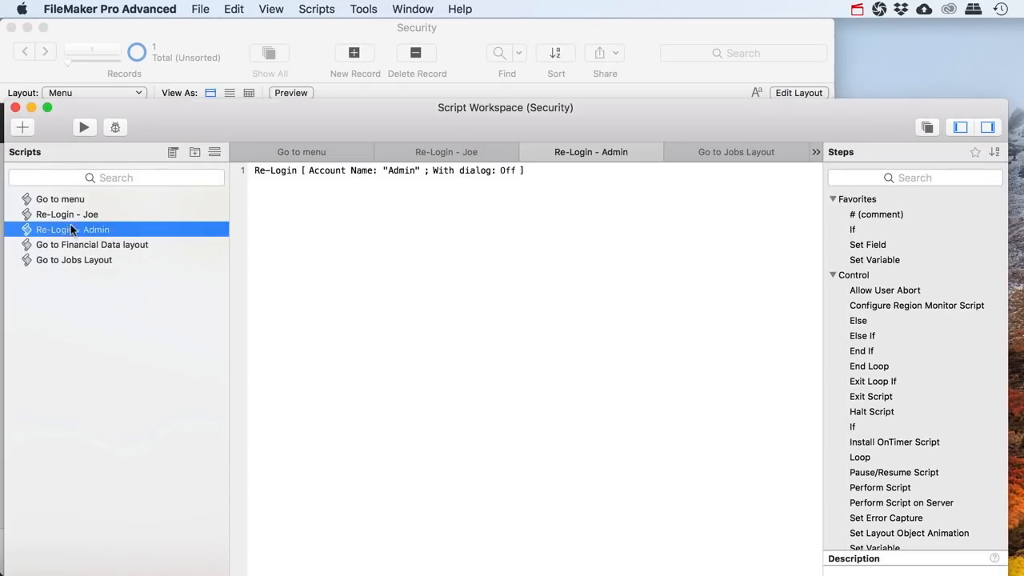
click(214, 45)
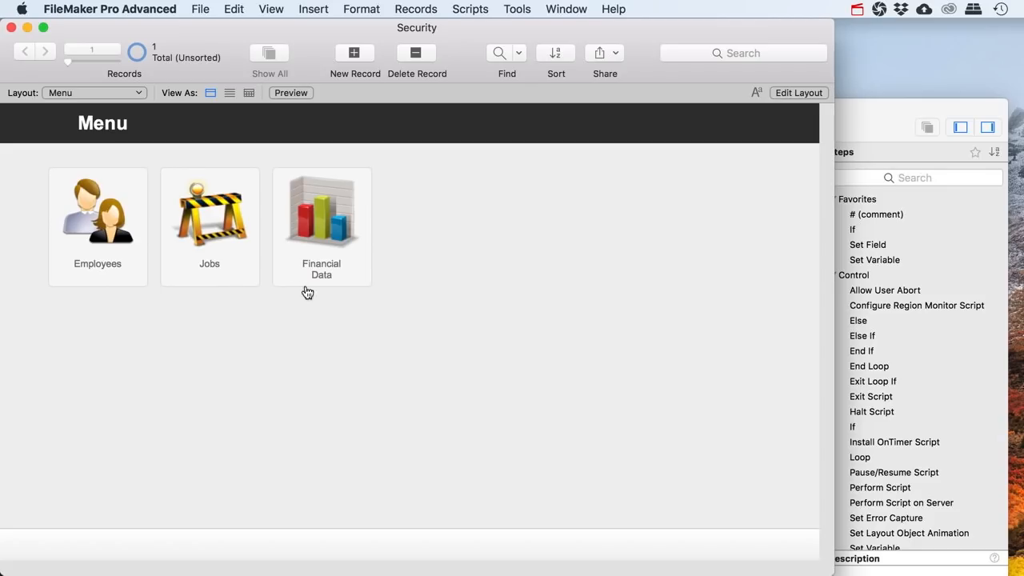
Open File > Manage > Security to show the accounts list
click(204, 10)
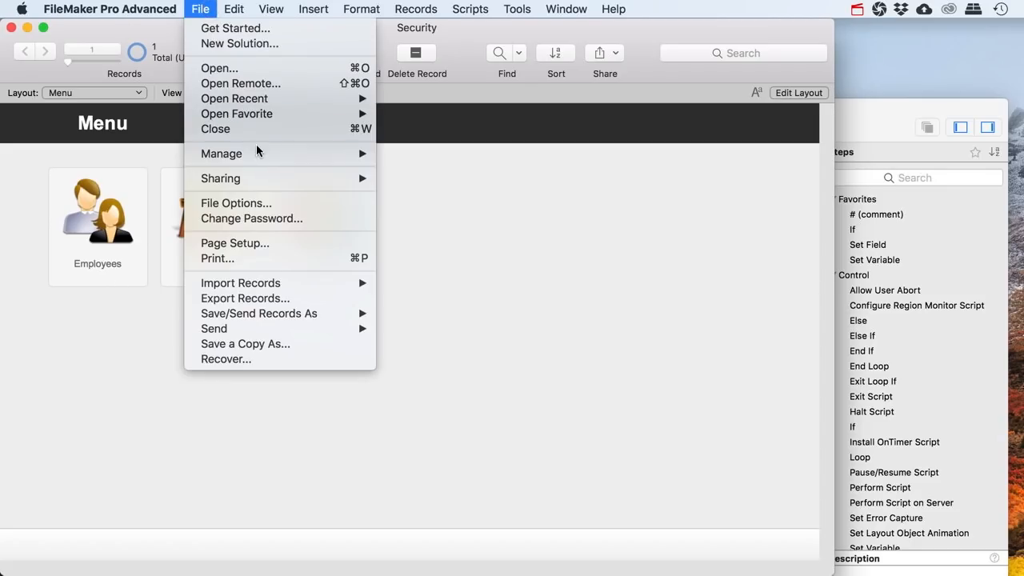
mouse_move(360, 153)
click(422, 168)
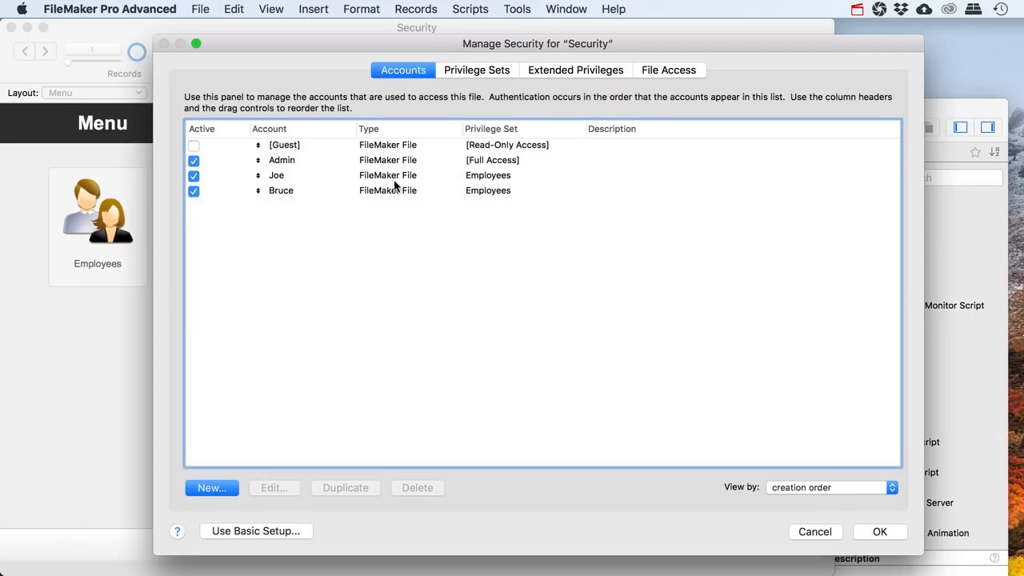
Turn the second employee account's Active box off and back on
click(388, 179)
click(297, 191)
click(274, 179)
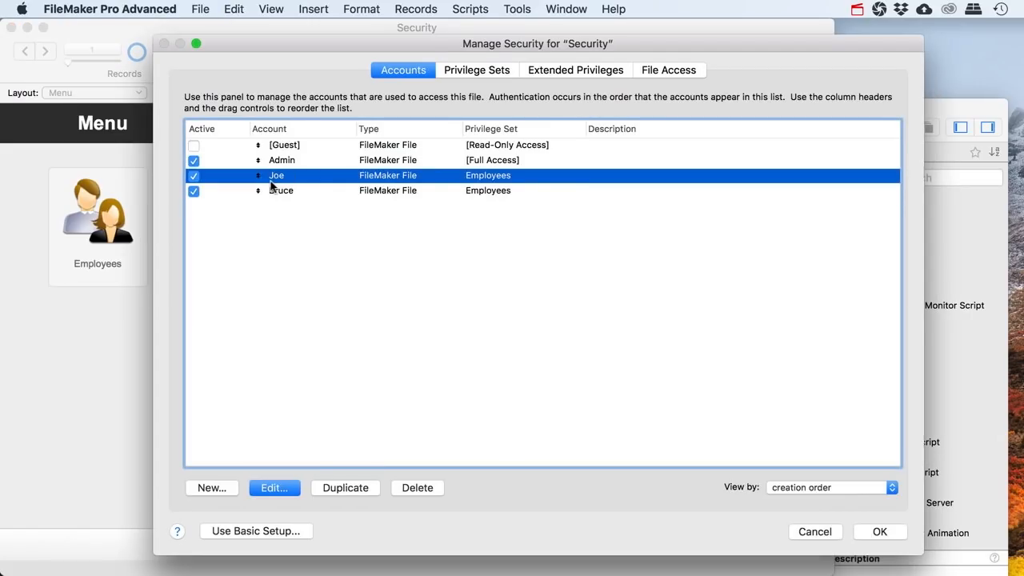
click(276, 190)
click(278, 176)
click(282, 190)
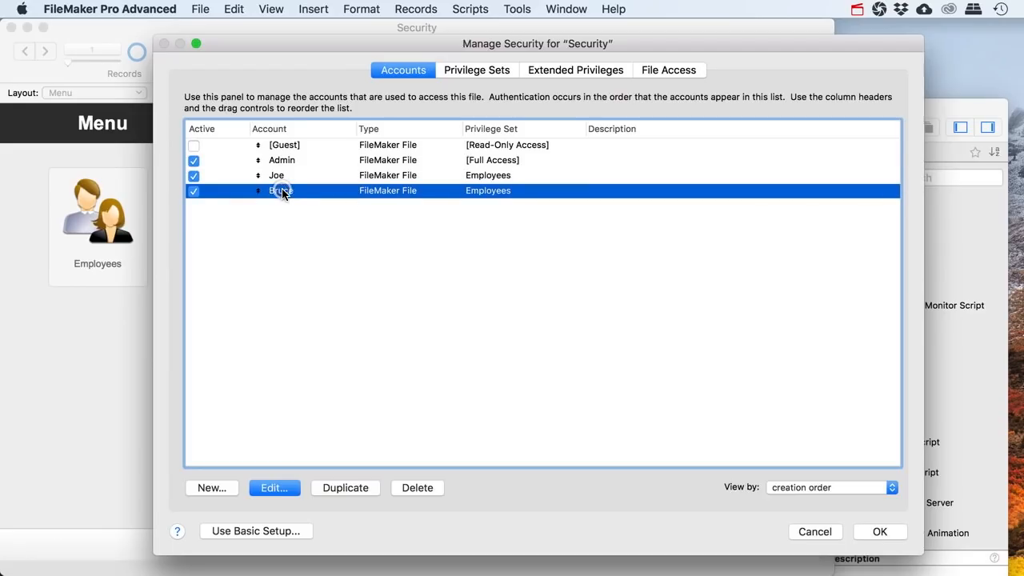
click(193, 191)
click(193, 191)
Review the Employees privilege set's custom record privileges, including Employees limited field access and FinancialData
click(457, 70)
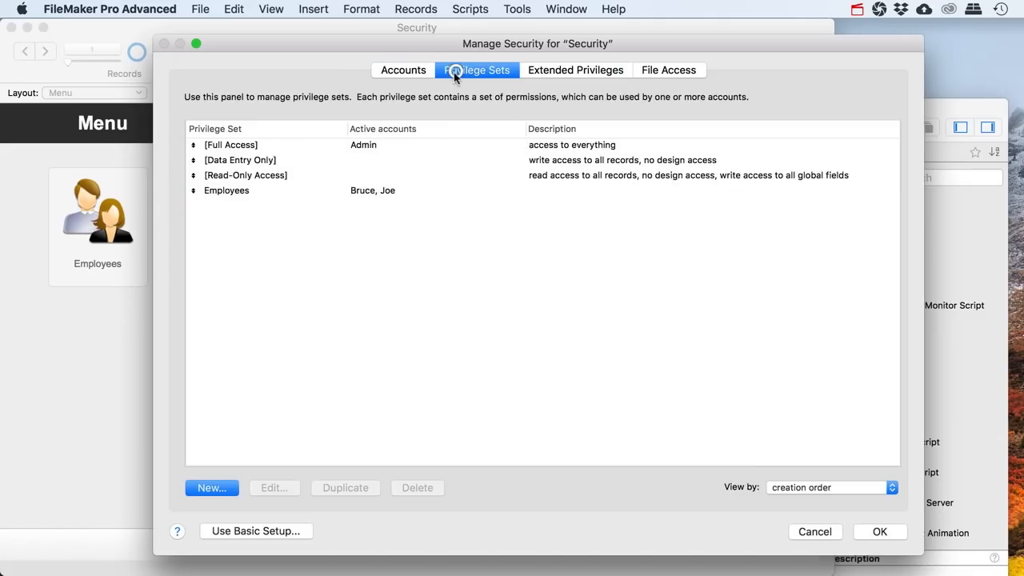
double_click(228, 193)
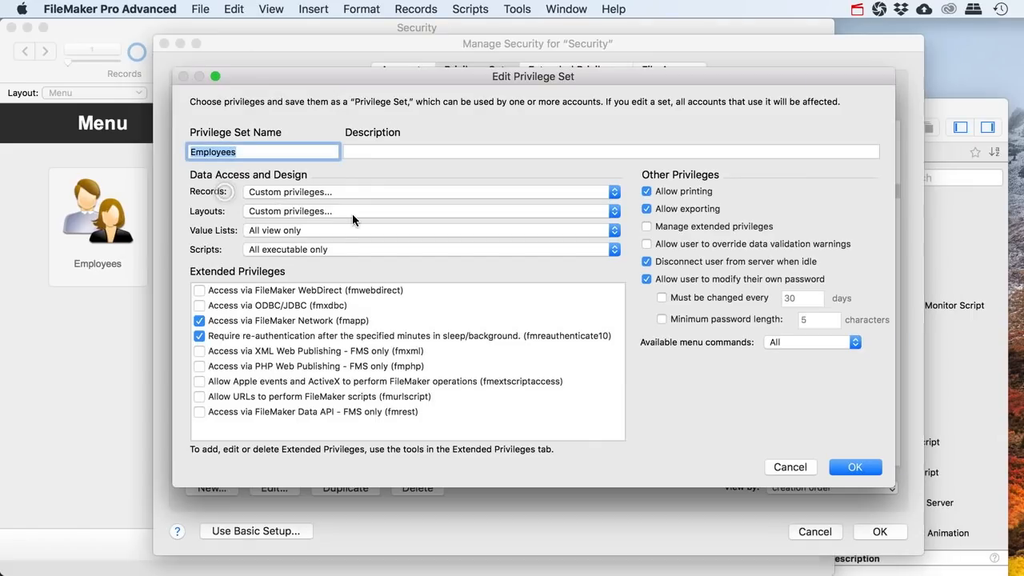
click(280, 193)
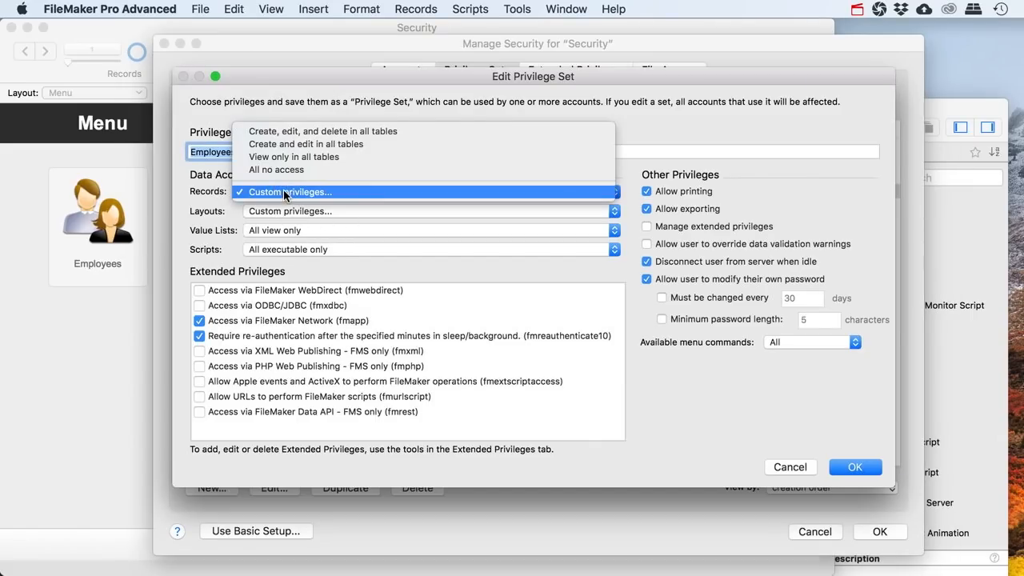
click(284, 192)
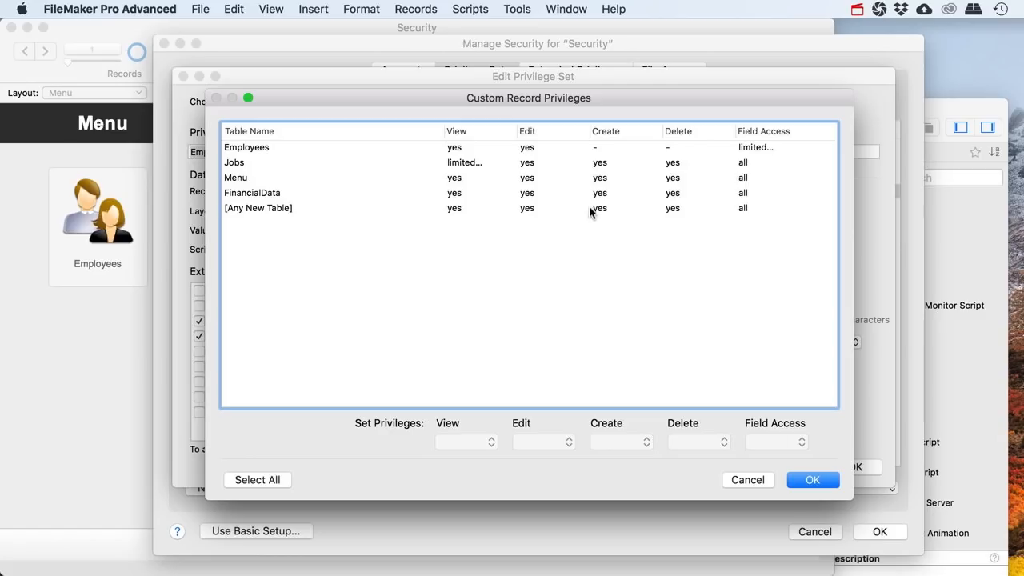
click(240, 149)
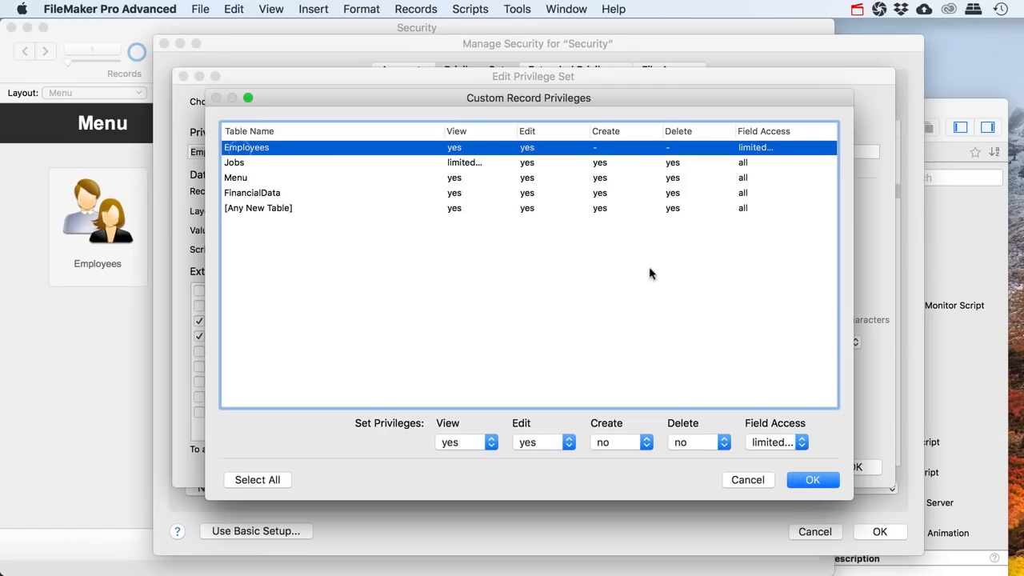
click(802, 443)
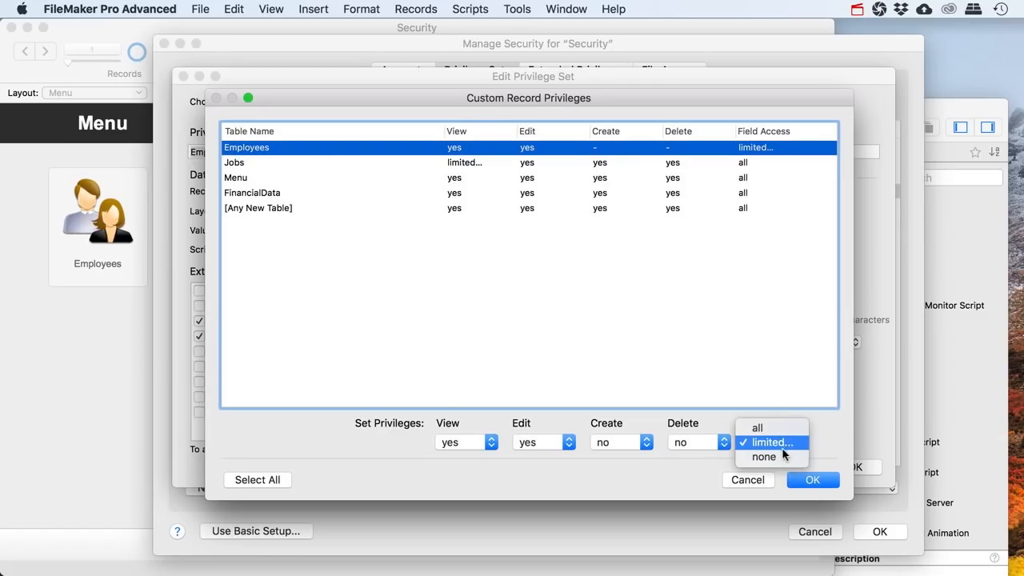
click(780, 446)
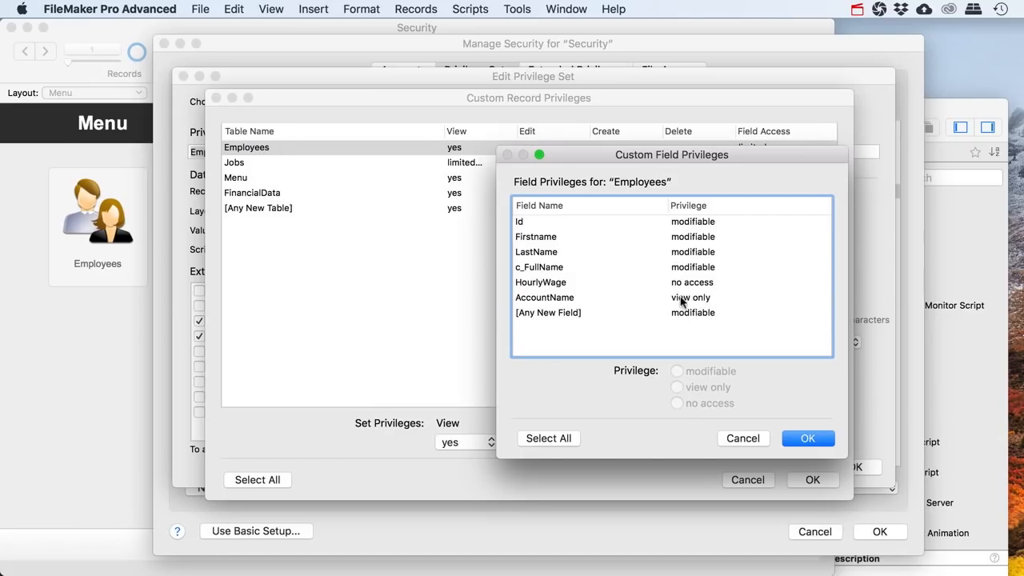
click(737, 438)
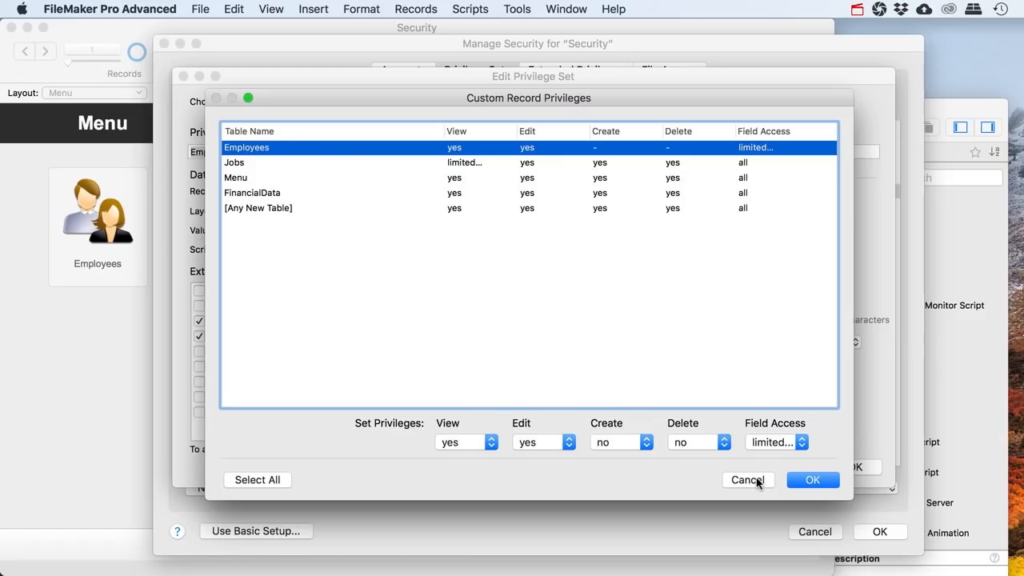
click(256, 192)
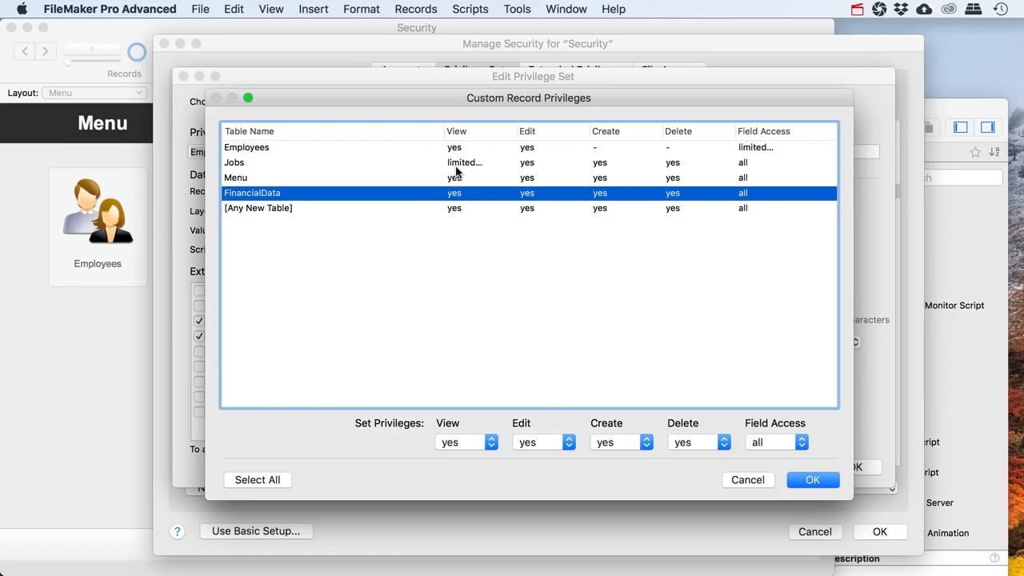
Give the Employees privilege set limited view access to Jobs records and save it
click(239, 165)
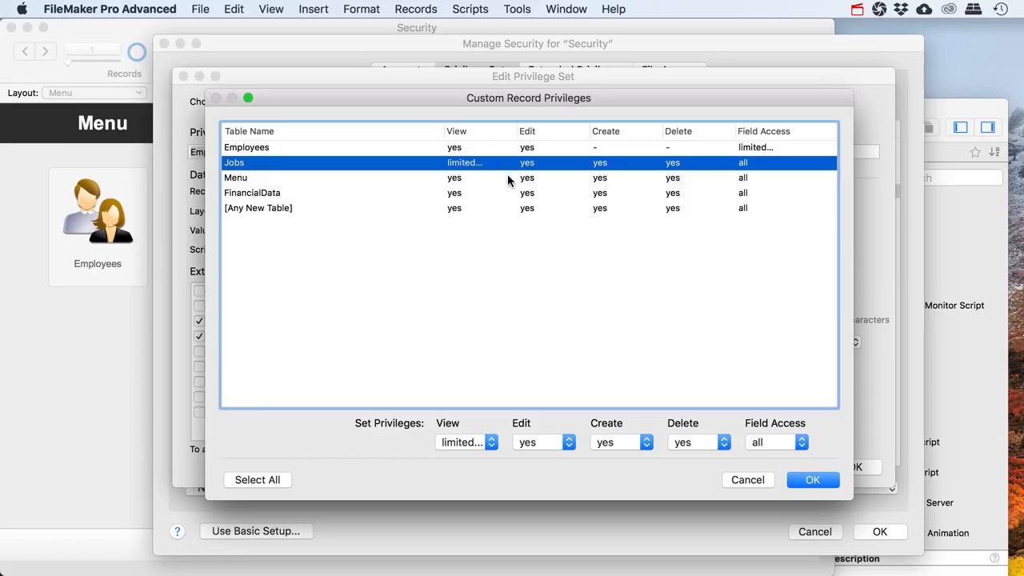
click(813, 480)
click(851, 467)
Close the security settings, allowing full-access accounts without passwords, and confirm with the full-access account credentials
click(864, 531)
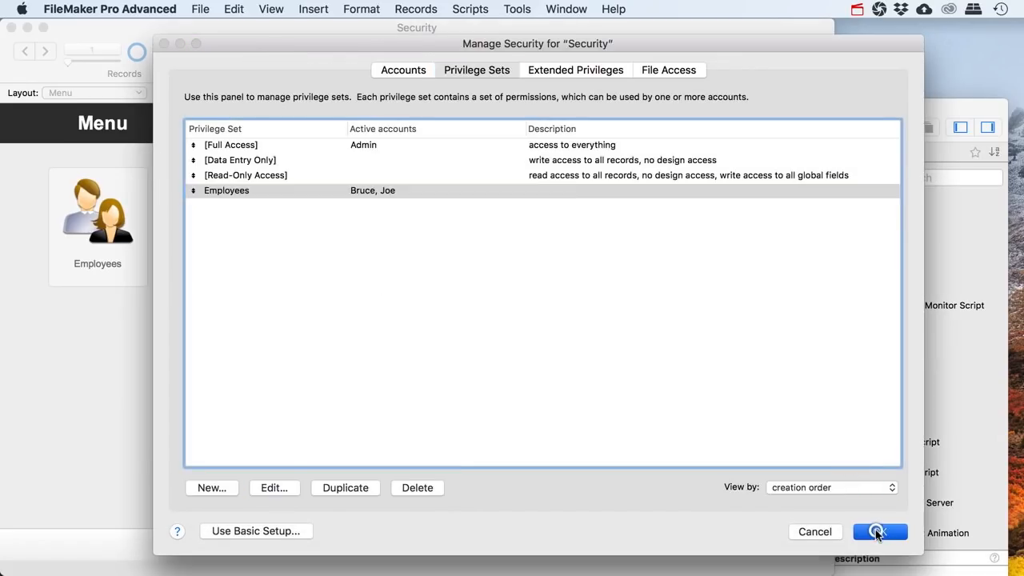
click(415, 189)
text(Admin)
key(Return)
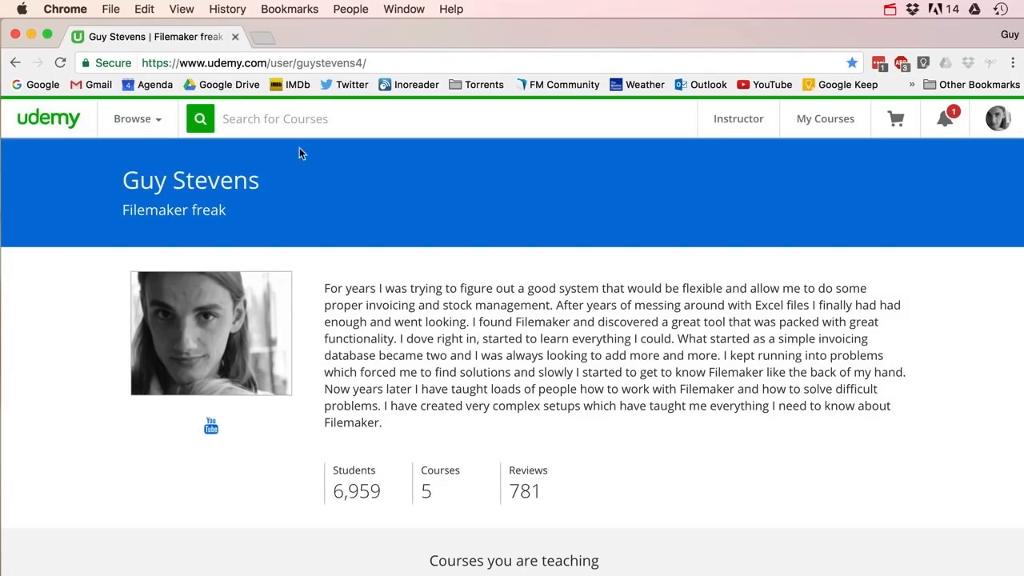
Scroll the Udemy instructor profile down to the five taught FileMaker courses, including the free Beginner Tutorial
scroll(72, 245, down, 5)
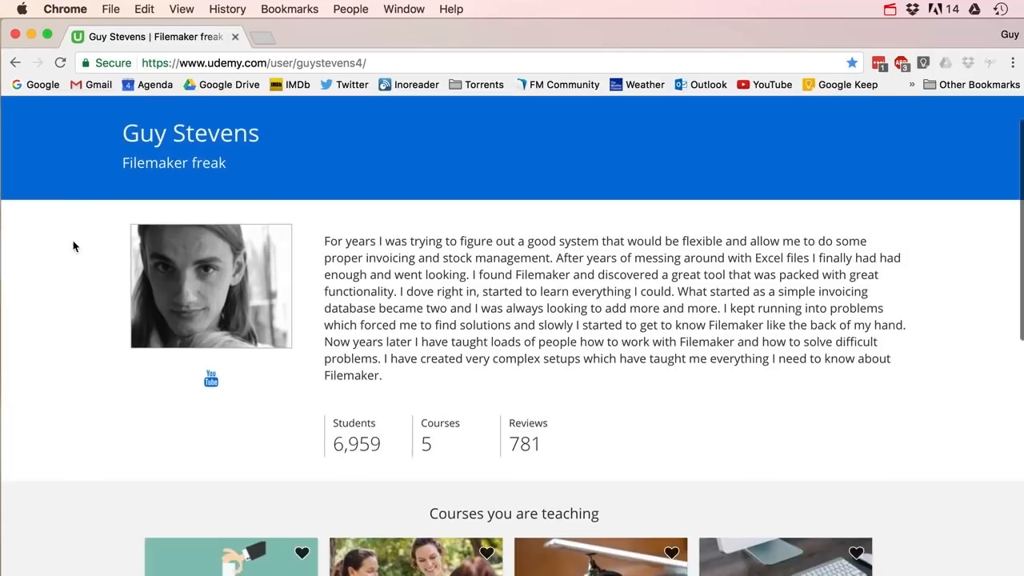
scroll(72, 248, down, 3)
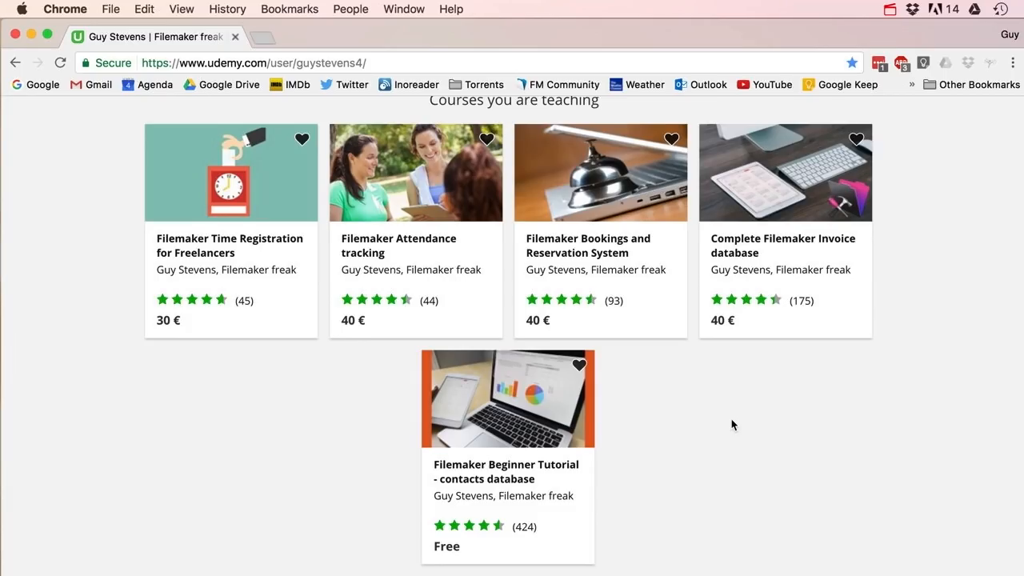
scroll(731, 424, down, 1)
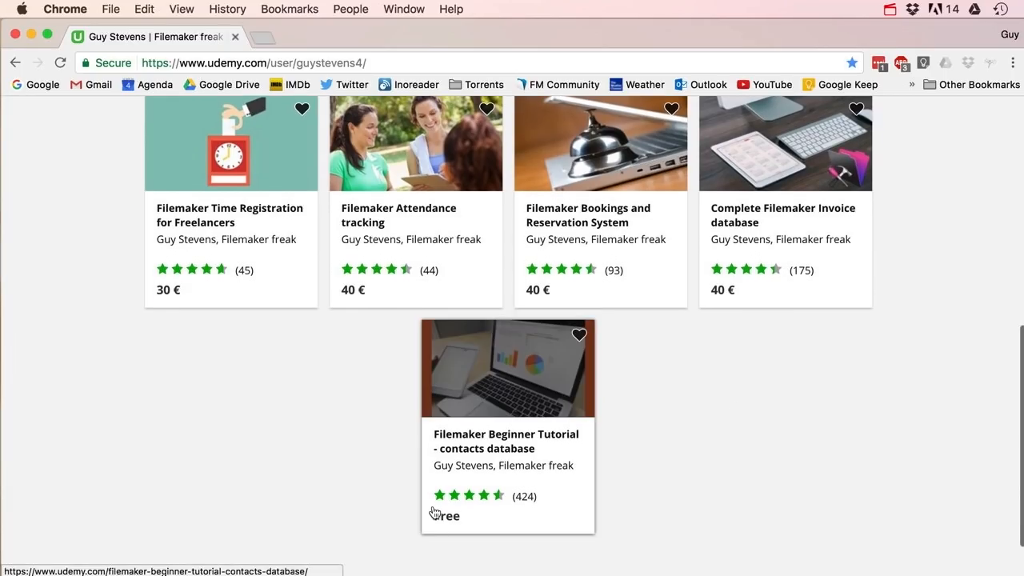